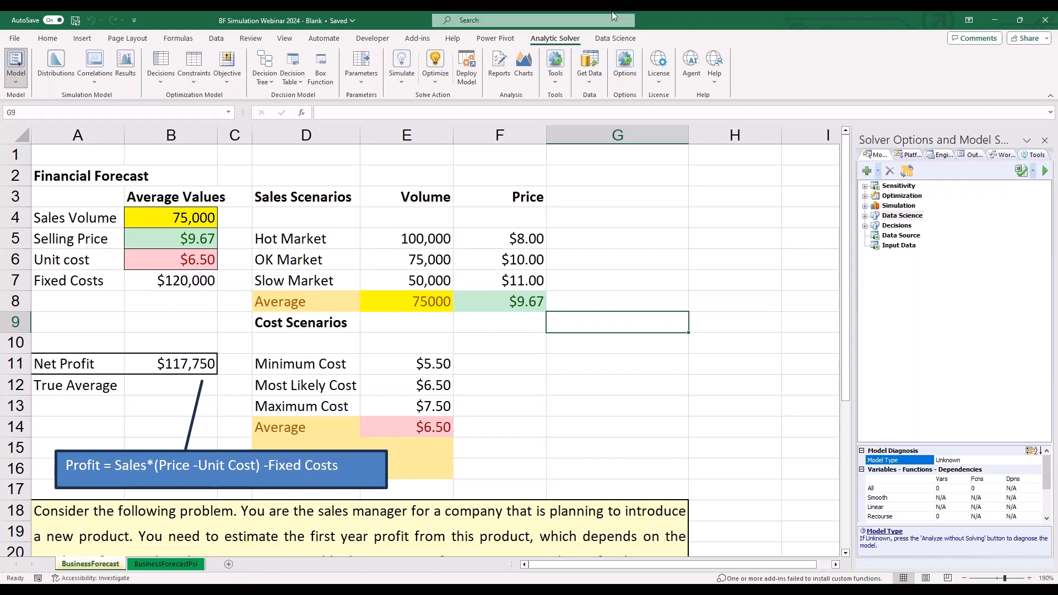
# - Browse the list of Monte Carlo simulation example models in the Analytic Solver Help Center and close it
pyautogui.click(714, 61)
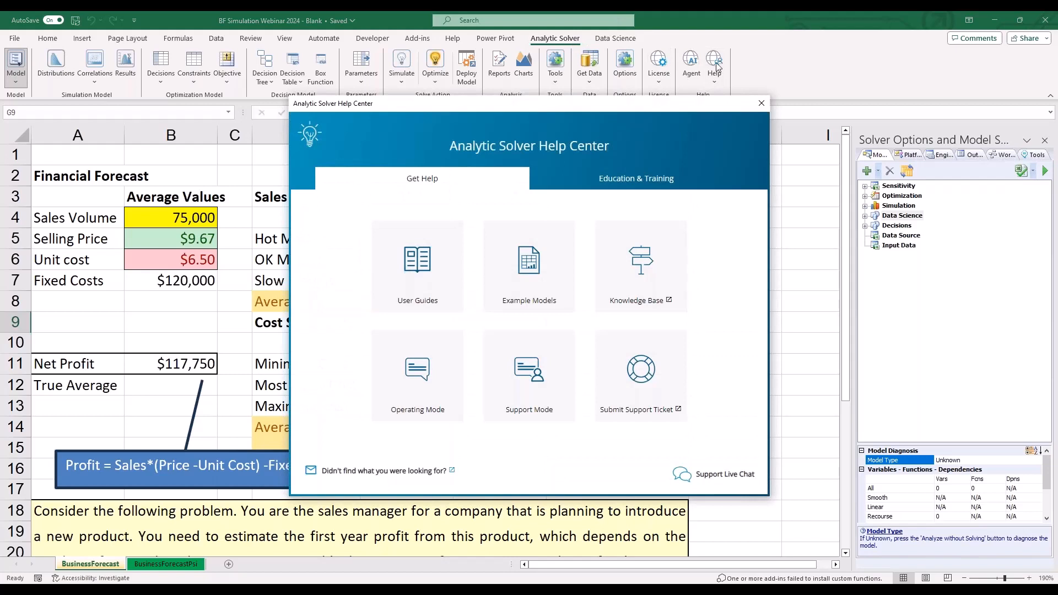
pyautogui.click(543, 257)
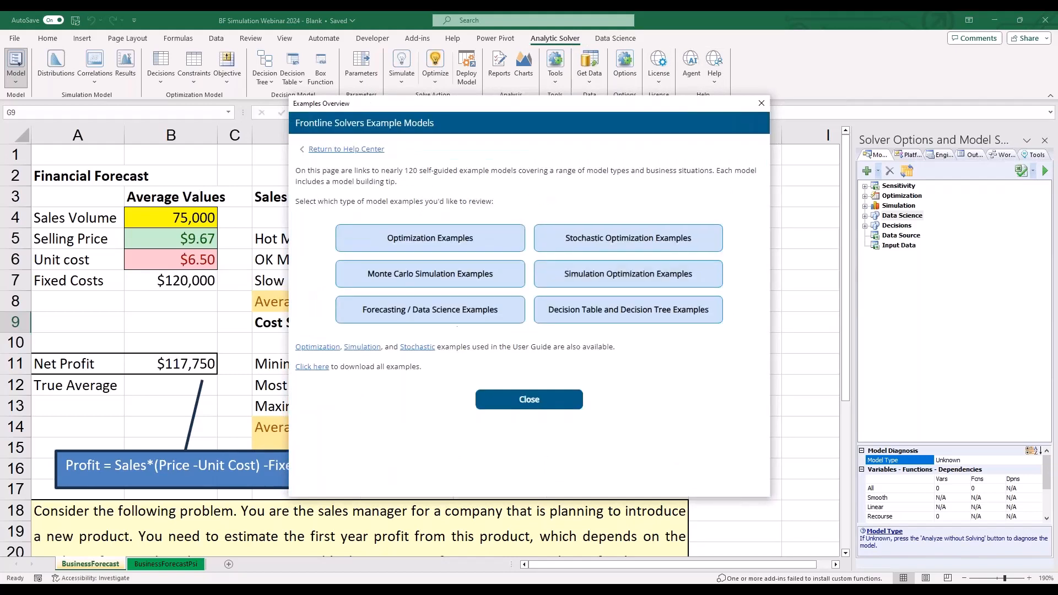
pyautogui.click(469, 281)
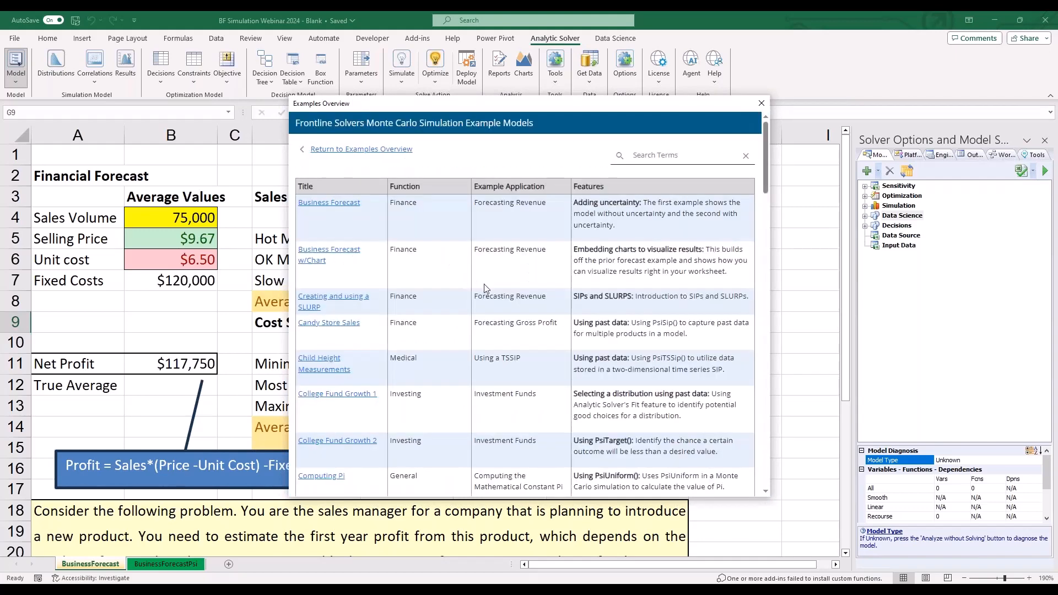
pyautogui.scroll(-5, 472, 275)
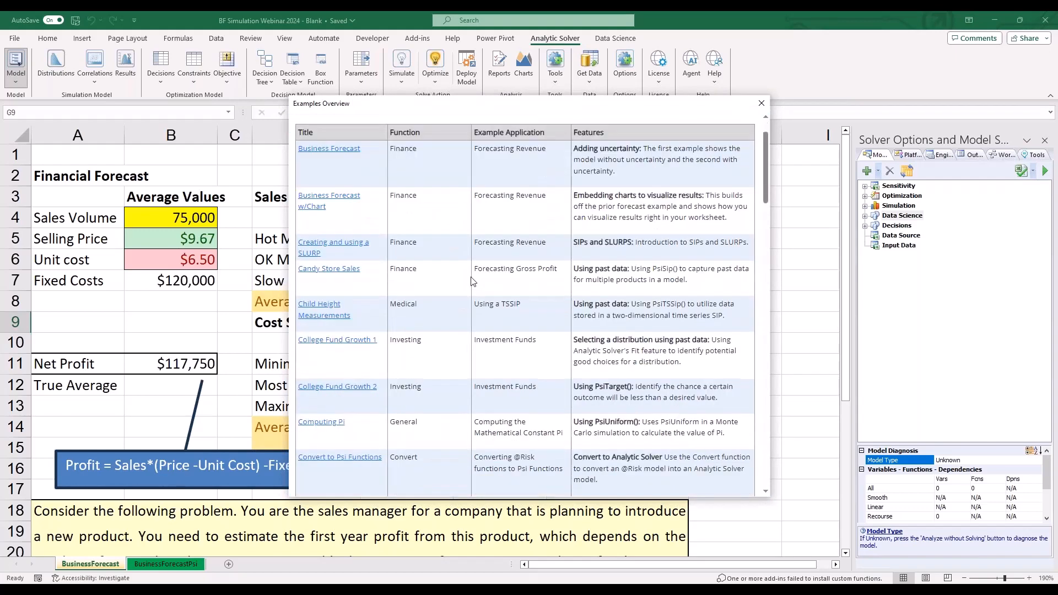
pyautogui.scroll(-8, 467, 333)
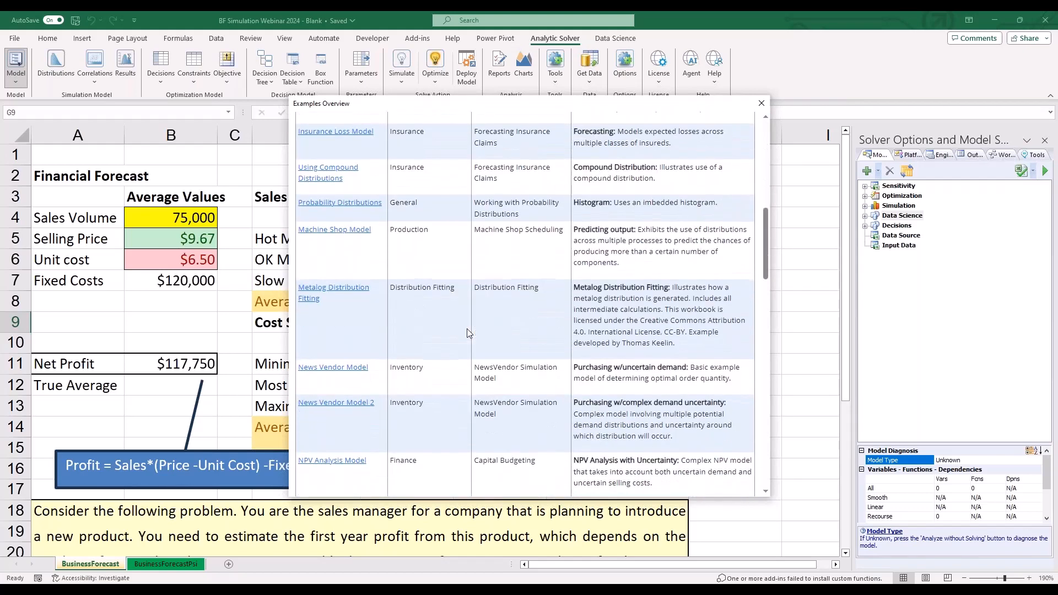
pyautogui.scroll(-10, 467, 333)
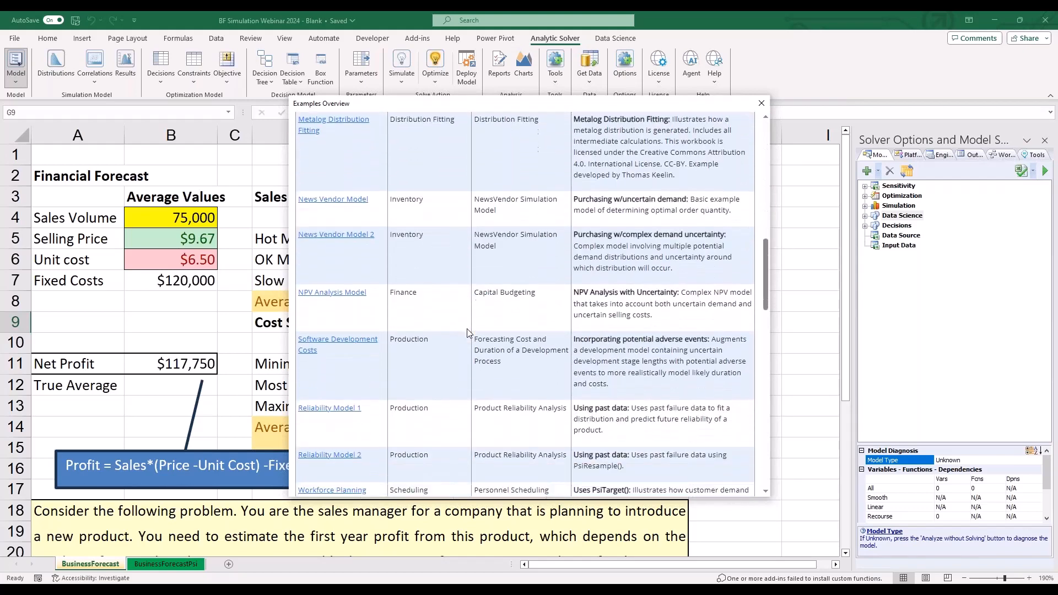
pyautogui.click(761, 103)
pyautogui.click(569, 363)
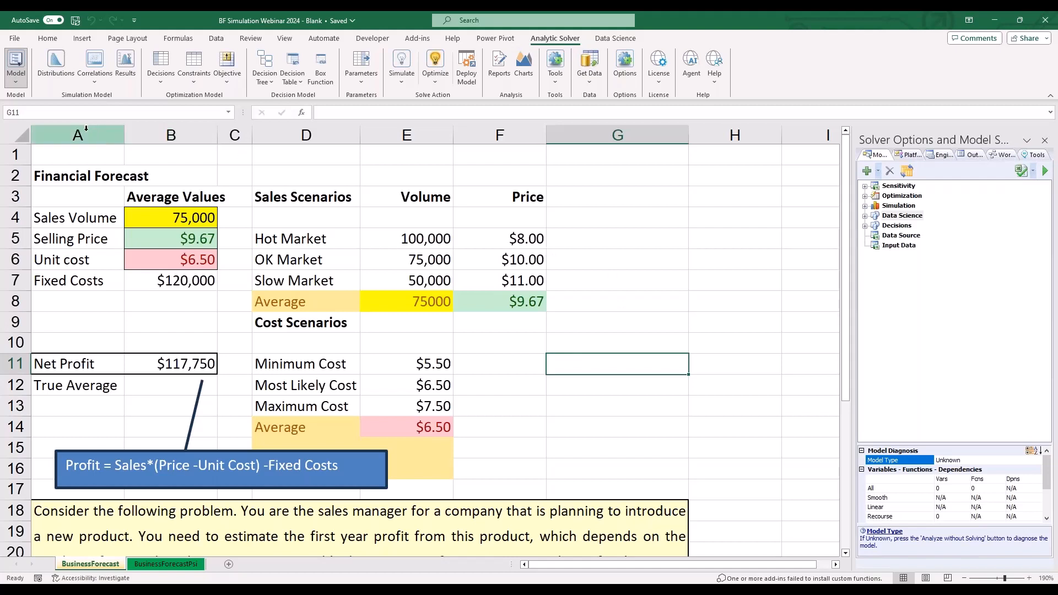
# - Examine the Advanced, Exotic, Discrete and Custom probability distributions and the Distribution Wizard without inserting a distribution
pyautogui.click(23, 83)
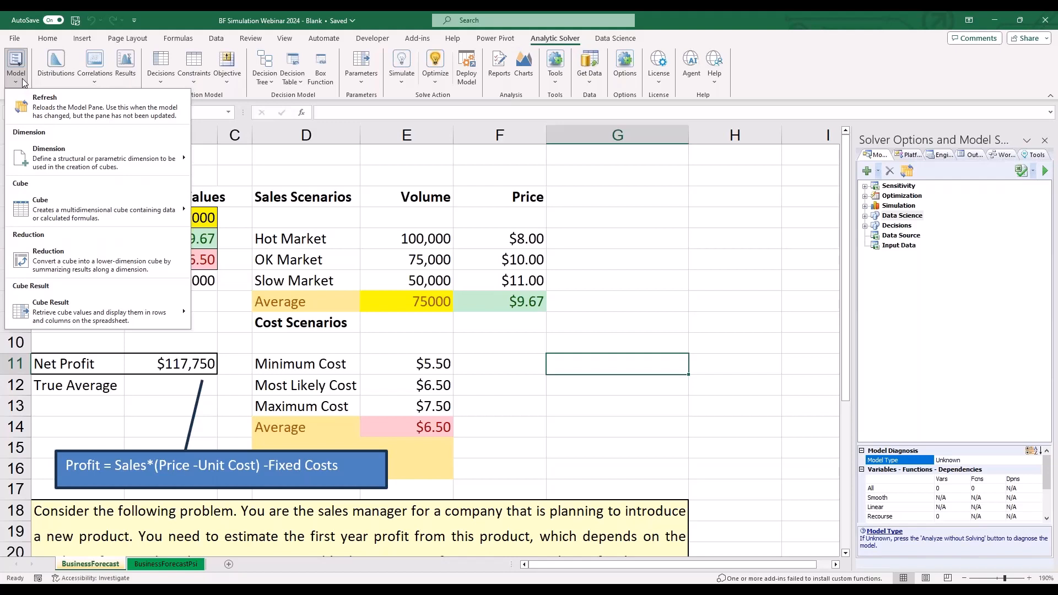
pyautogui.click(216, 173)
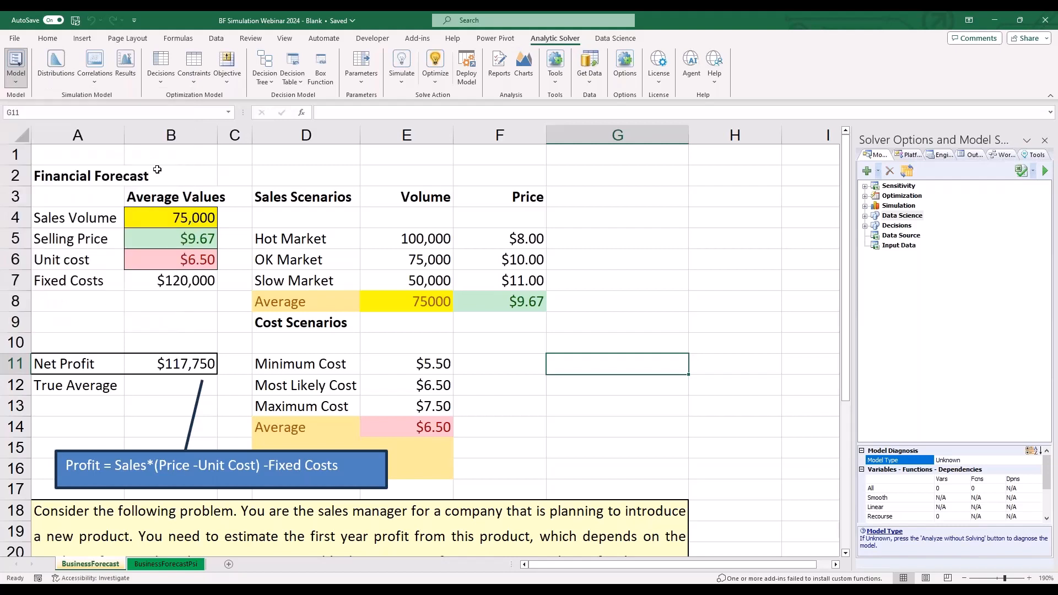
pyautogui.click(60, 75)
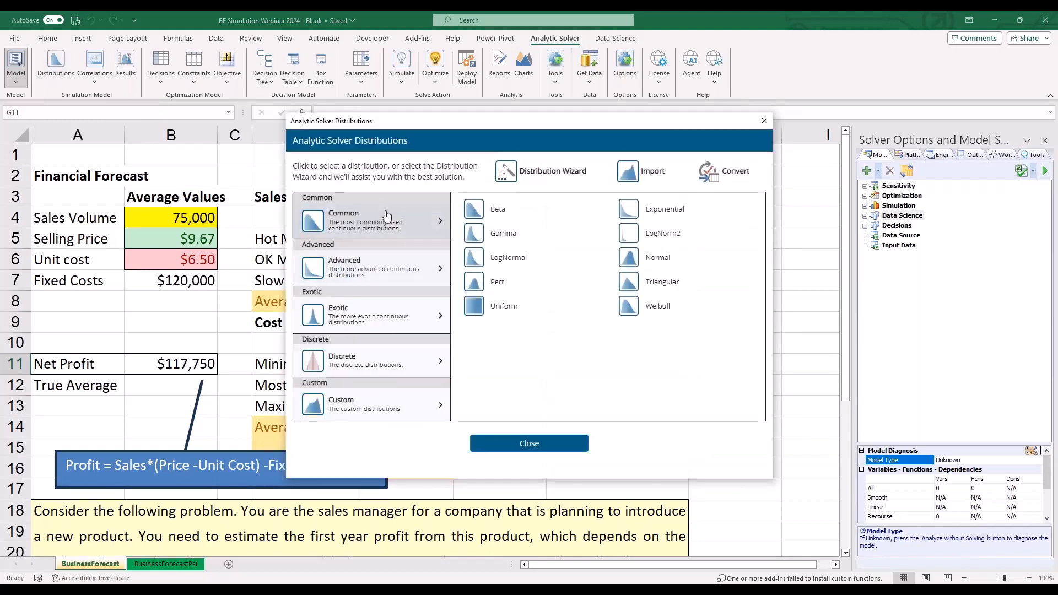
pyautogui.click(378, 272)
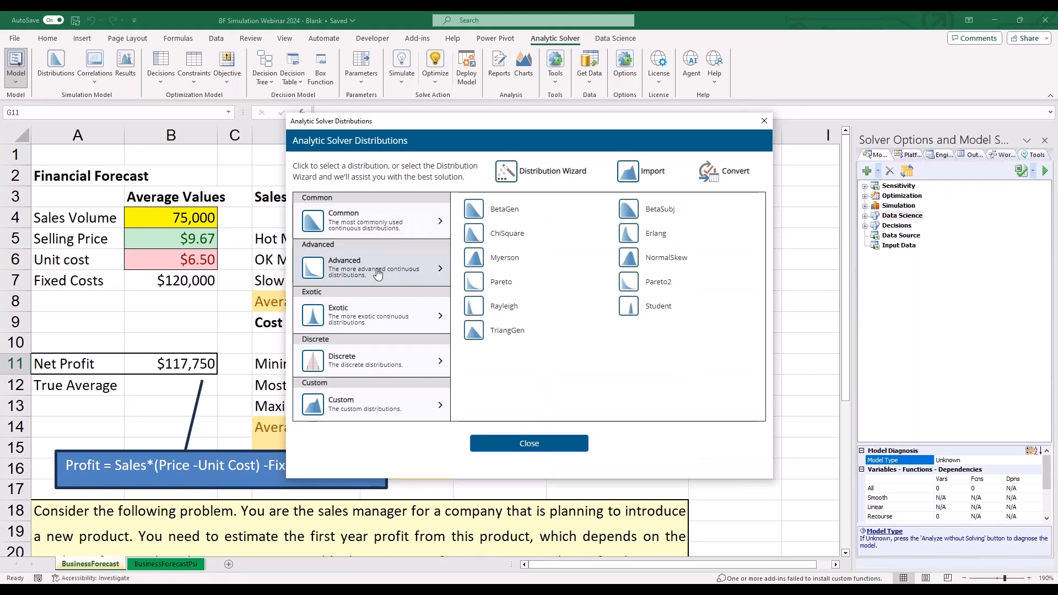
pyautogui.click(381, 318)
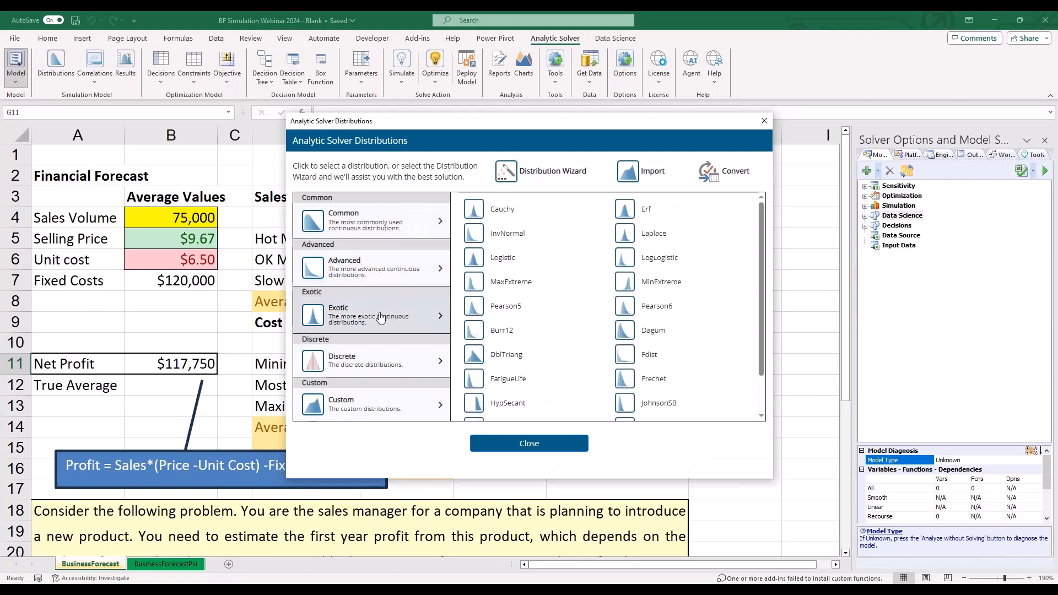
pyautogui.click(387, 356)
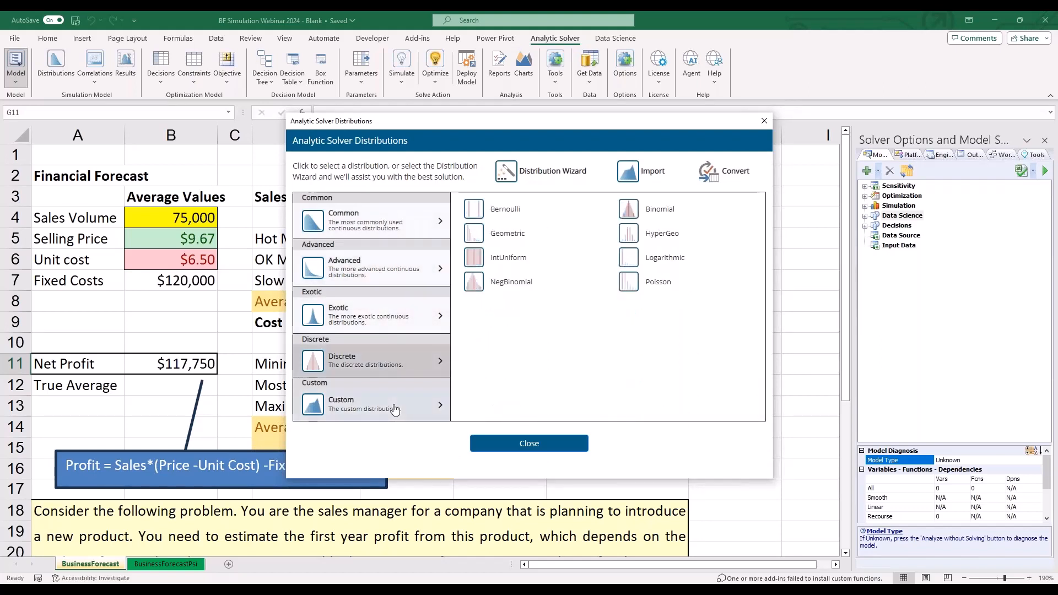
pyautogui.click(394, 408)
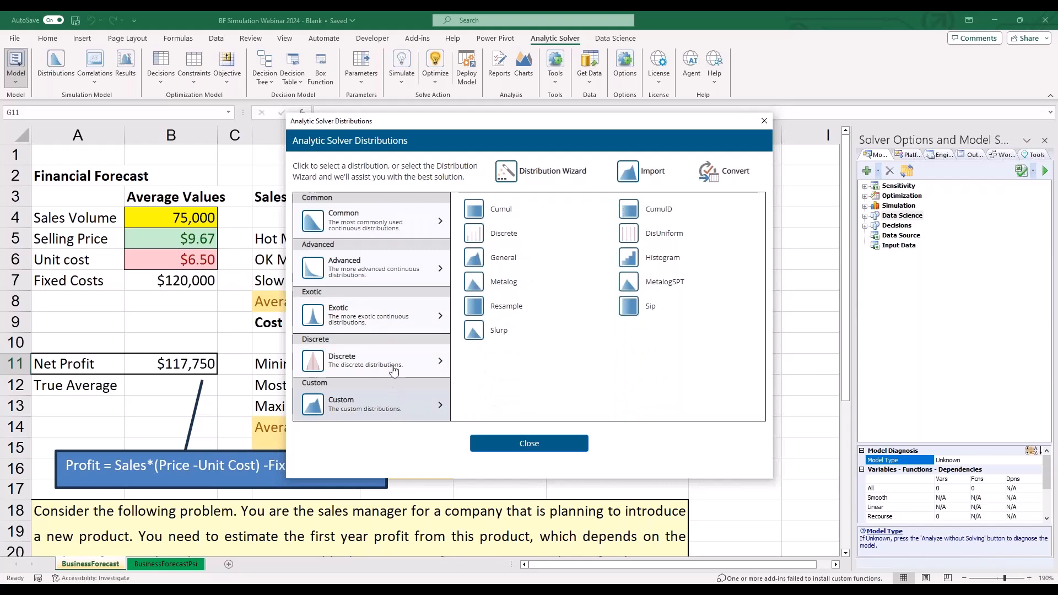
pyautogui.click(506, 171)
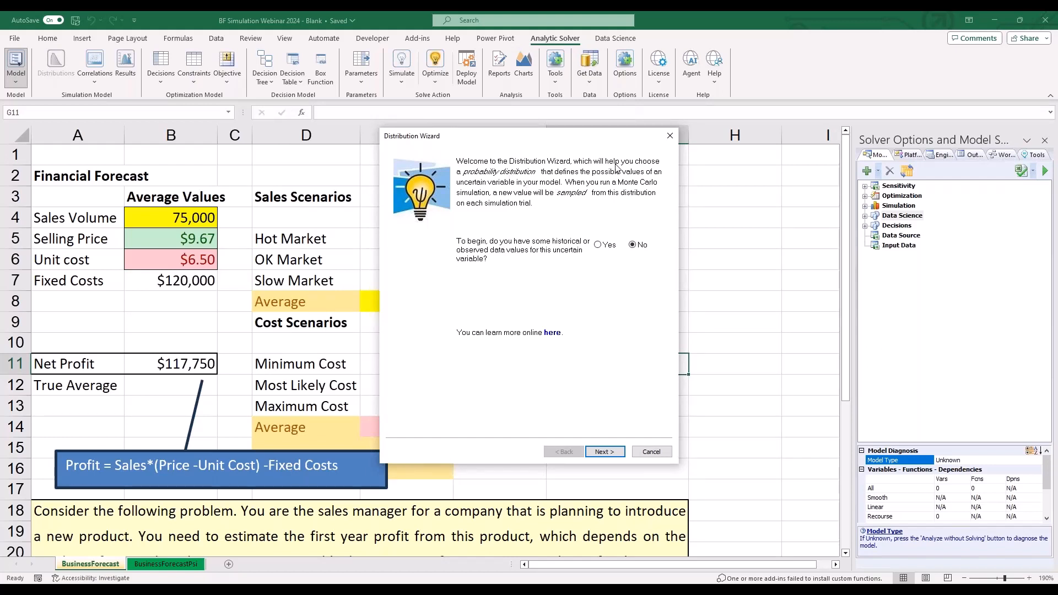
pyautogui.click(669, 136)
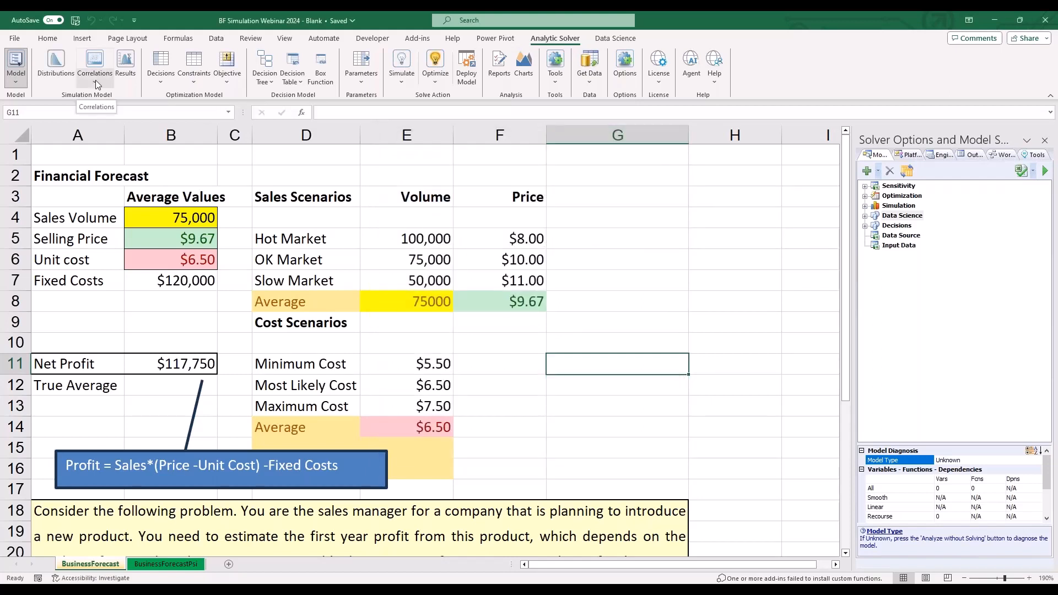
# - Examine the Statistic, Measure, Range and Six Sigma functions available for simulation results without inserting any
pyautogui.click(122, 75)
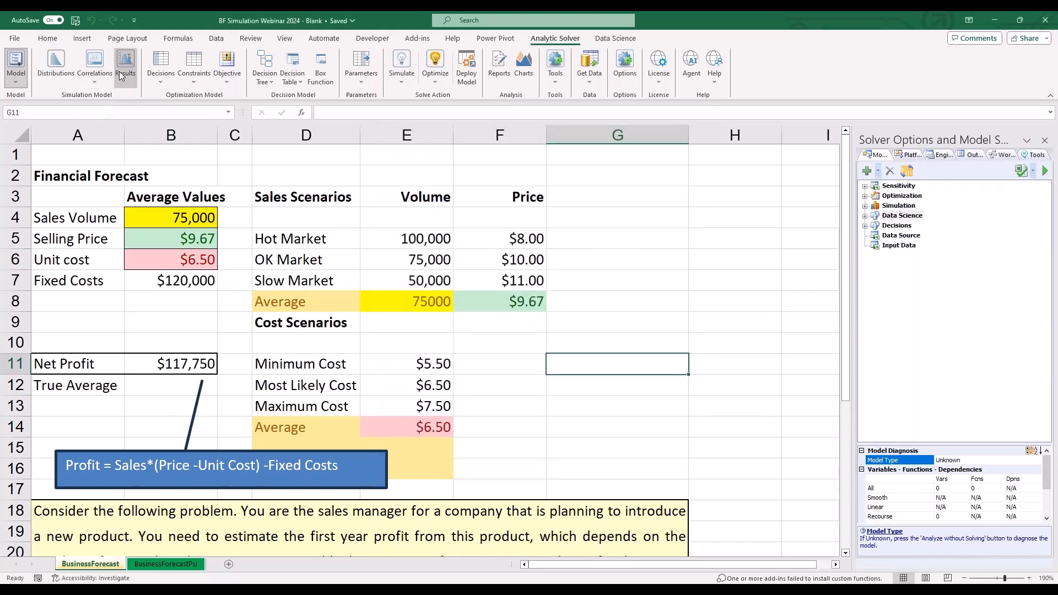
pyautogui.click(387, 255)
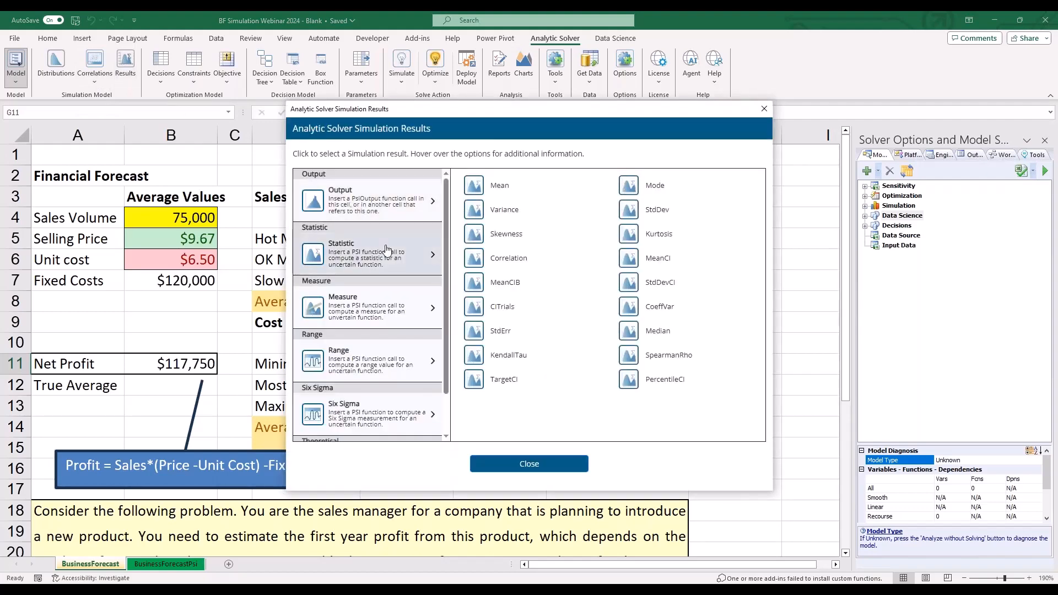
pyautogui.click(398, 307)
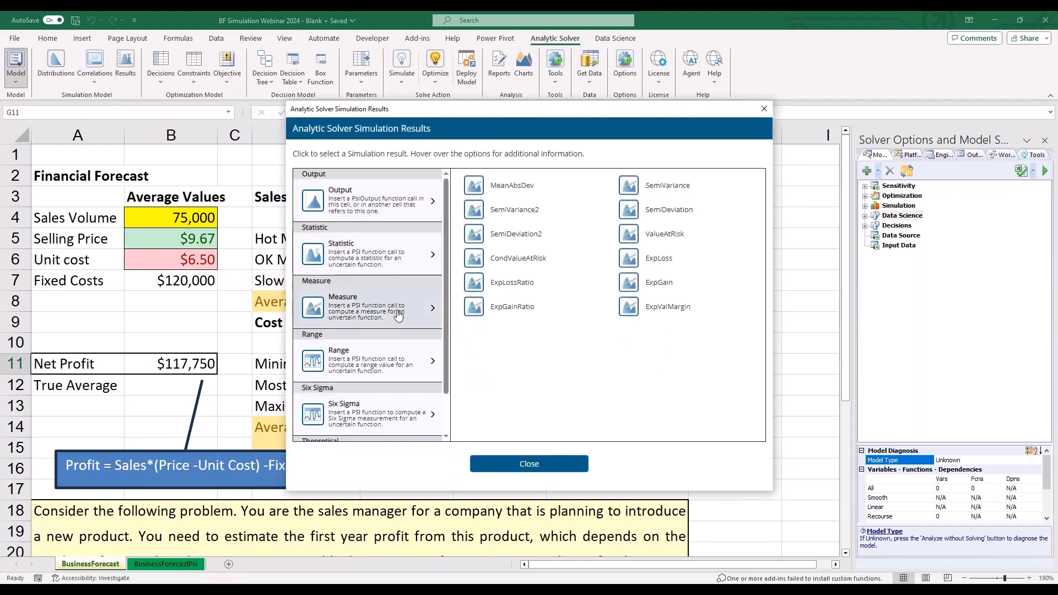
pyautogui.click(406, 349)
pyautogui.scroll(-1, 408, 344)
pyautogui.click(406, 364)
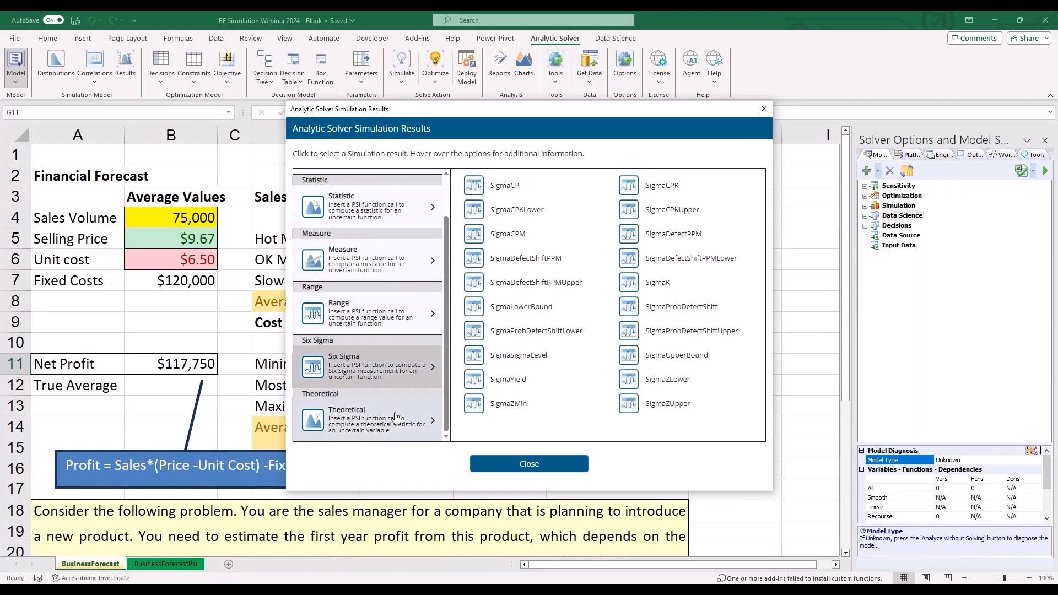
pyautogui.click(764, 109)
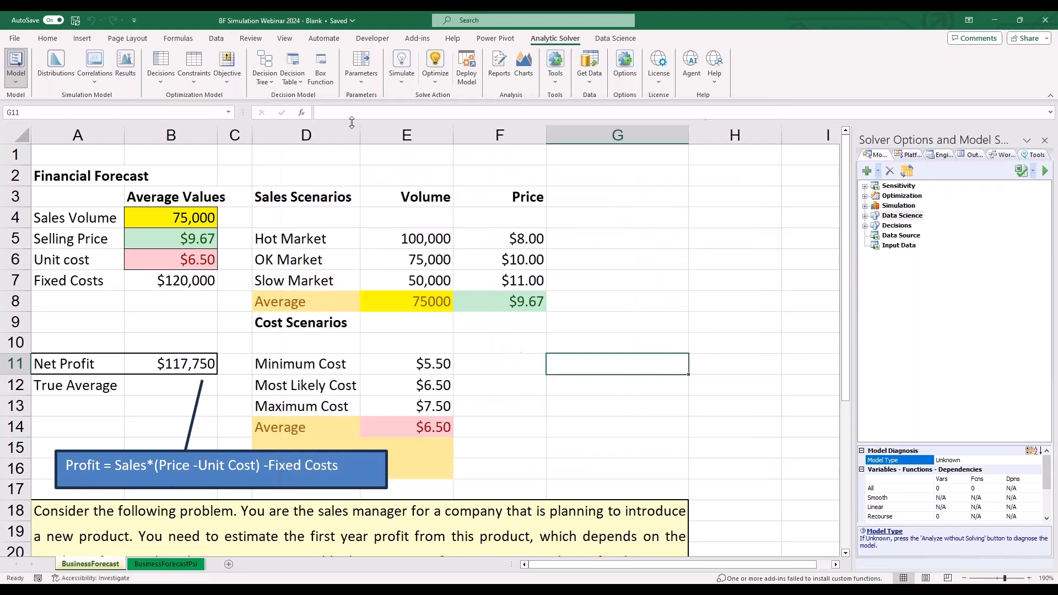
# - Review the available choices for optimization decisions, constraints and decision tables without adding any to the model
pyautogui.click(159, 83)
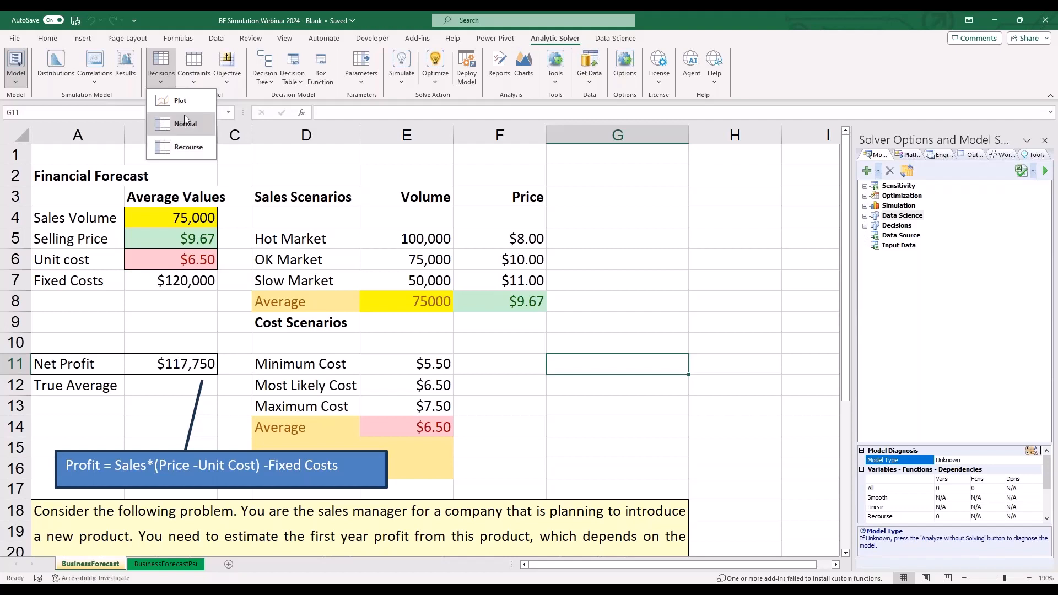
pyautogui.click(195, 83)
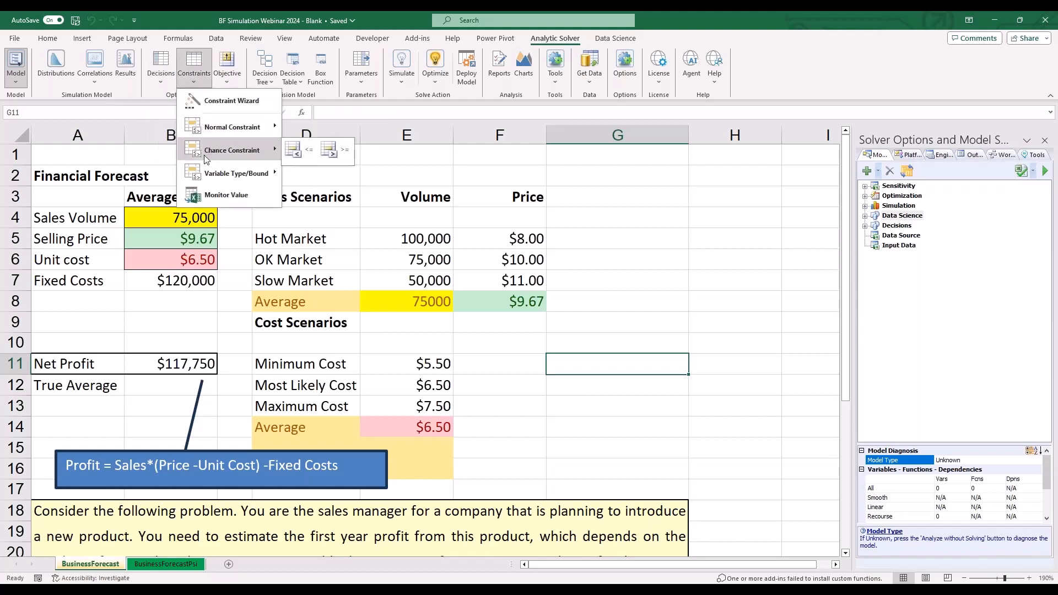
pyautogui.click(149, 88)
pyautogui.click(150, 88)
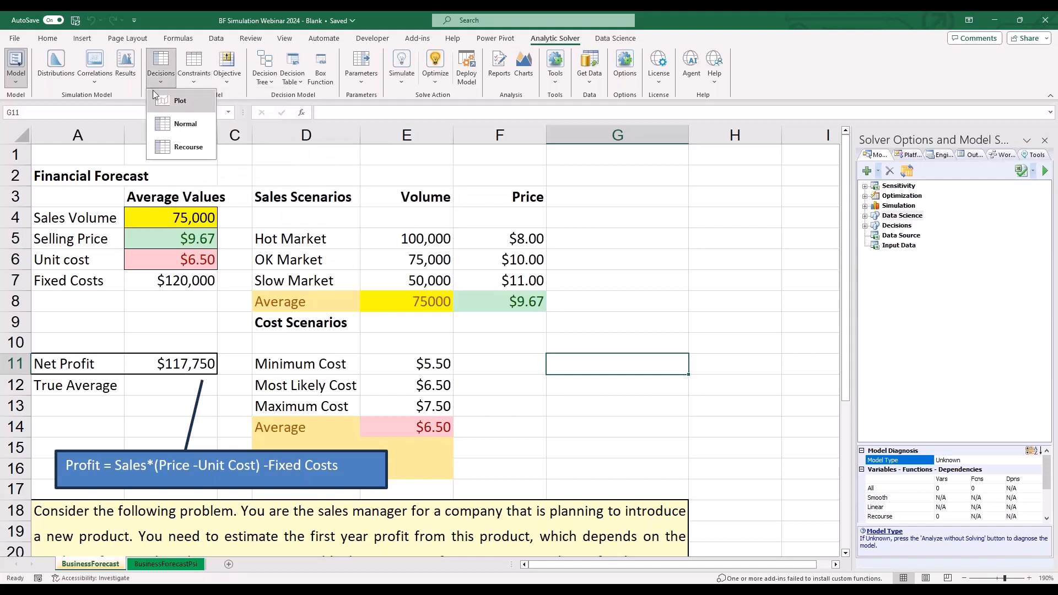
pyautogui.click(233, 94)
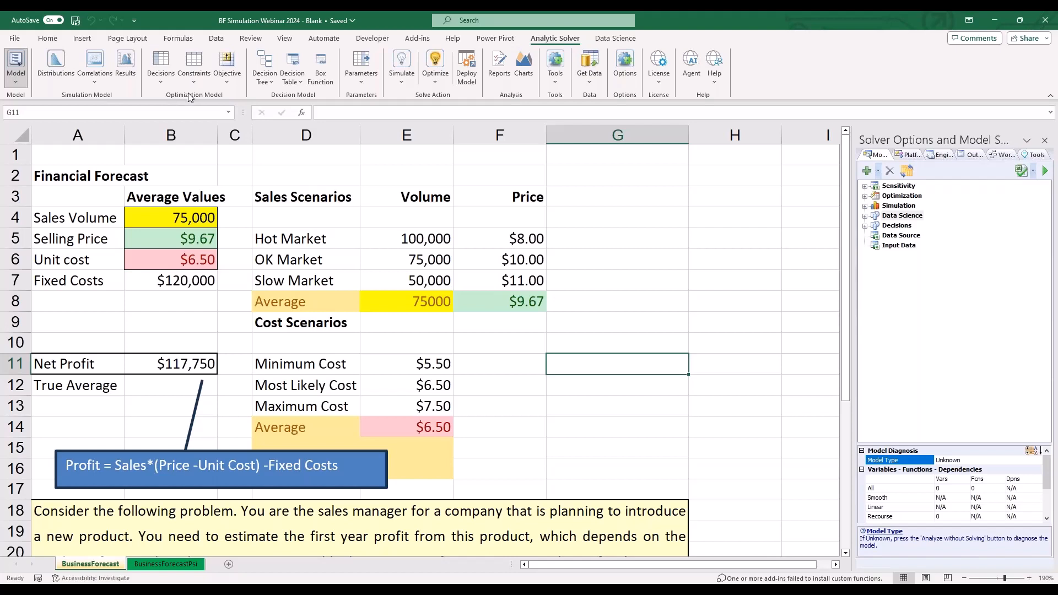
pyautogui.click(292, 83)
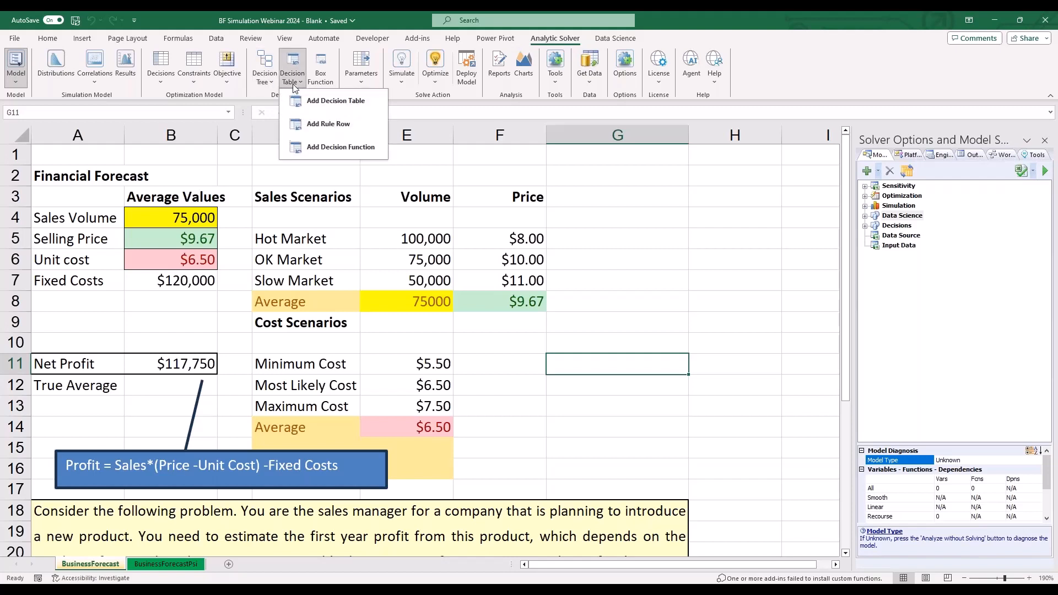
pyautogui.click(257, 101)
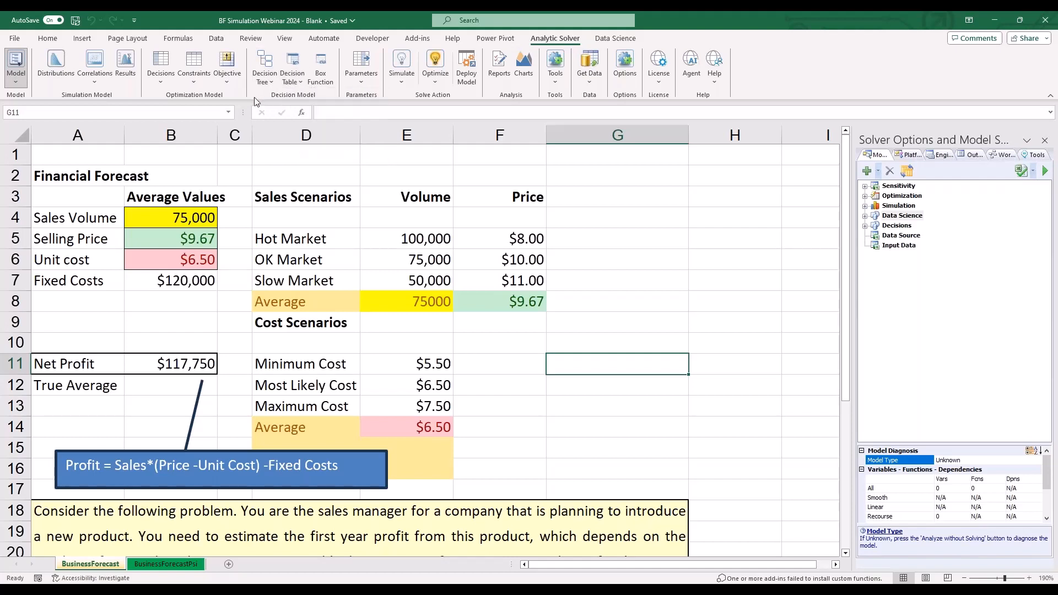
# - Review the available parameter types and the choices for the Simulate and Optimize actions
pyautogui.click(359, 85)
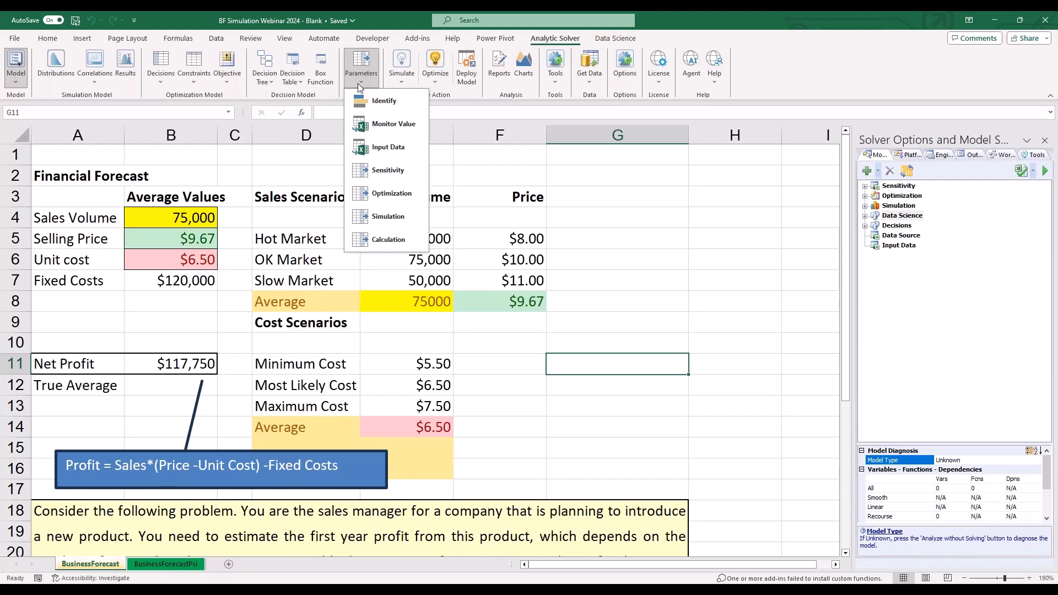
pyautogui.click(442, 91)
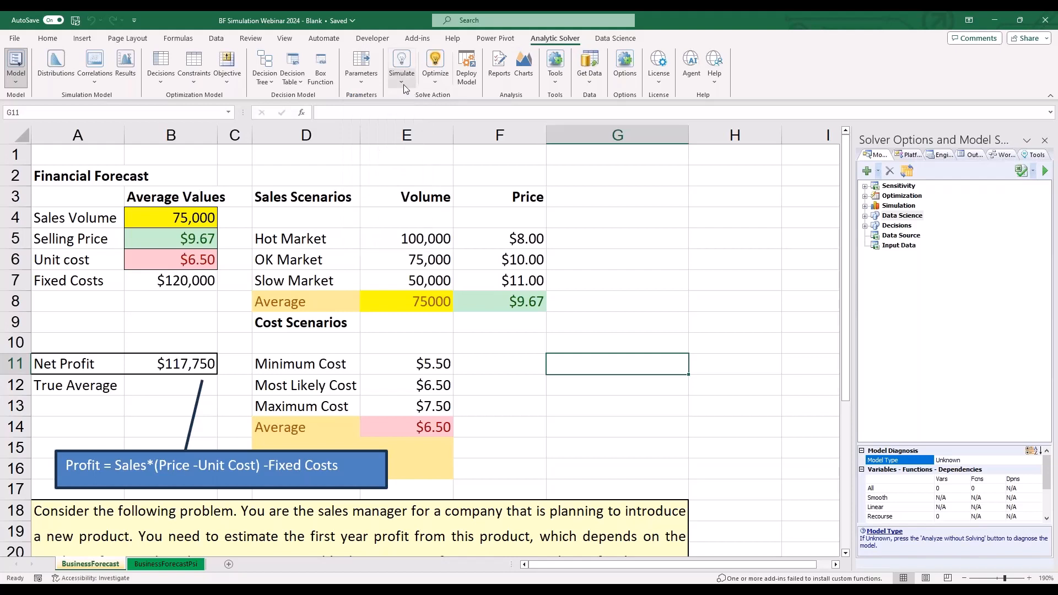
pyautogui.click(403, 85)
pyautogui.click(379, 96)
pyautogui.click(435, 82)
pyautogui.click(405, 92)
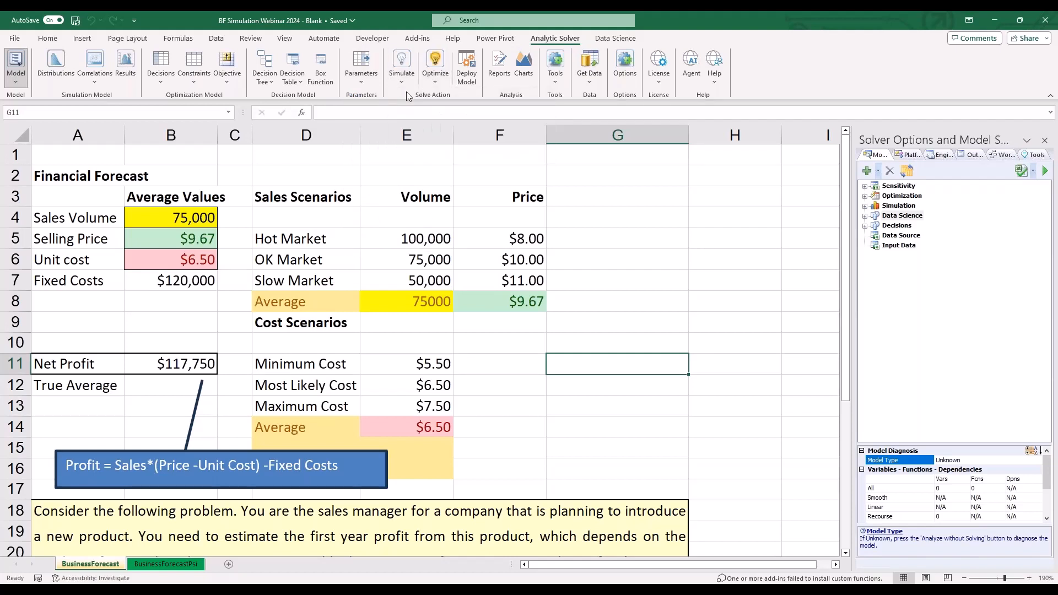
# - Examine the Deploy Model targets, the fitting and model tools, and the data retrieval sources
pyautogui.click(466, 77)
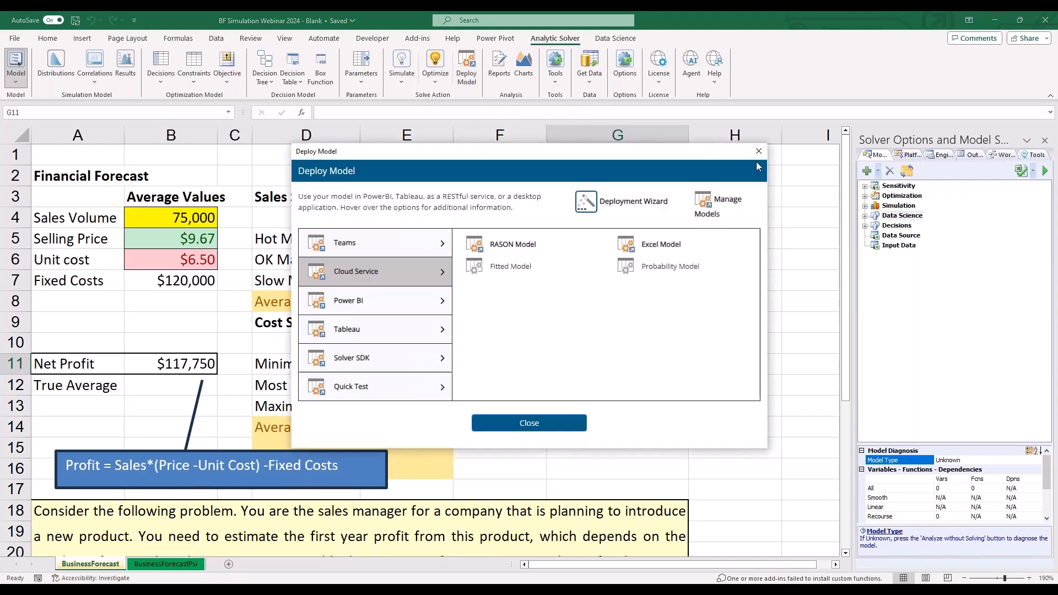
pyautogui.click(754, 154)
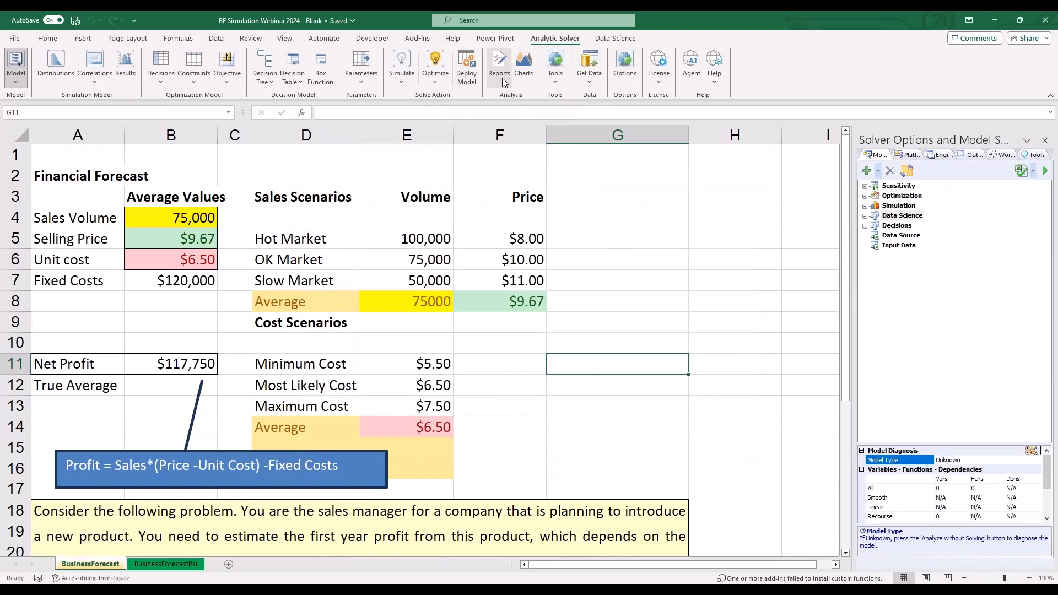
pyautogui.click(555, 79)
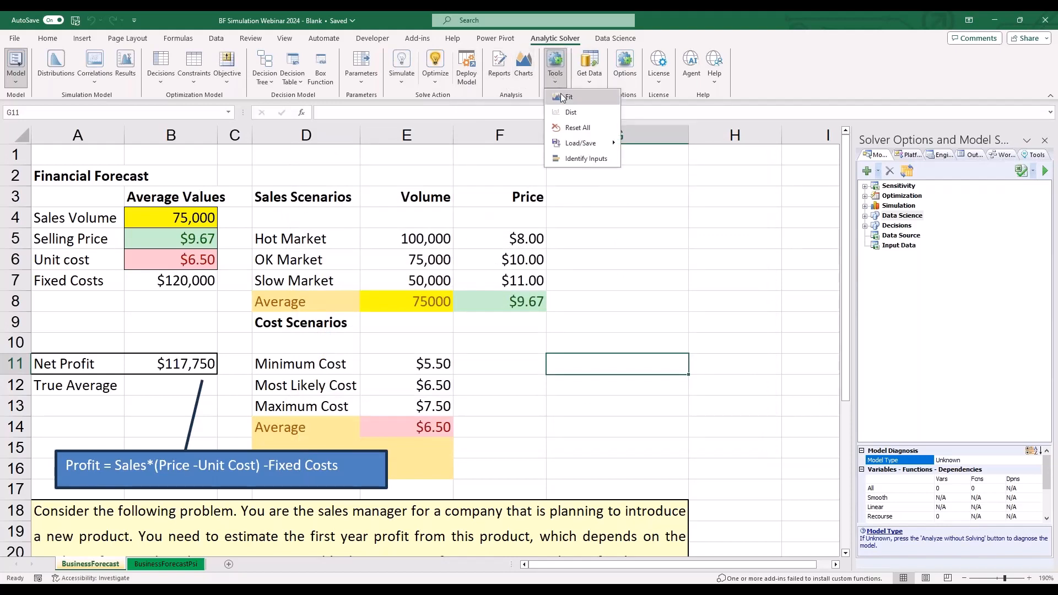
pyautogui.click(596, 82)
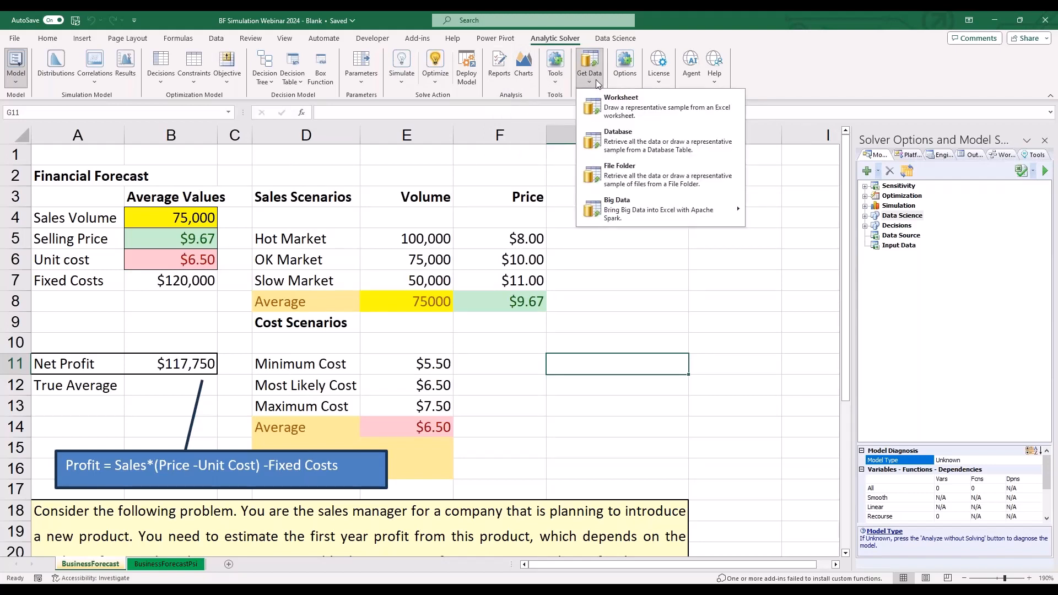
pyautogui.click(757, 67)
# - Review the simulation settings in the Analytic Solver options without changing any
pyautogui.click(629, 73)
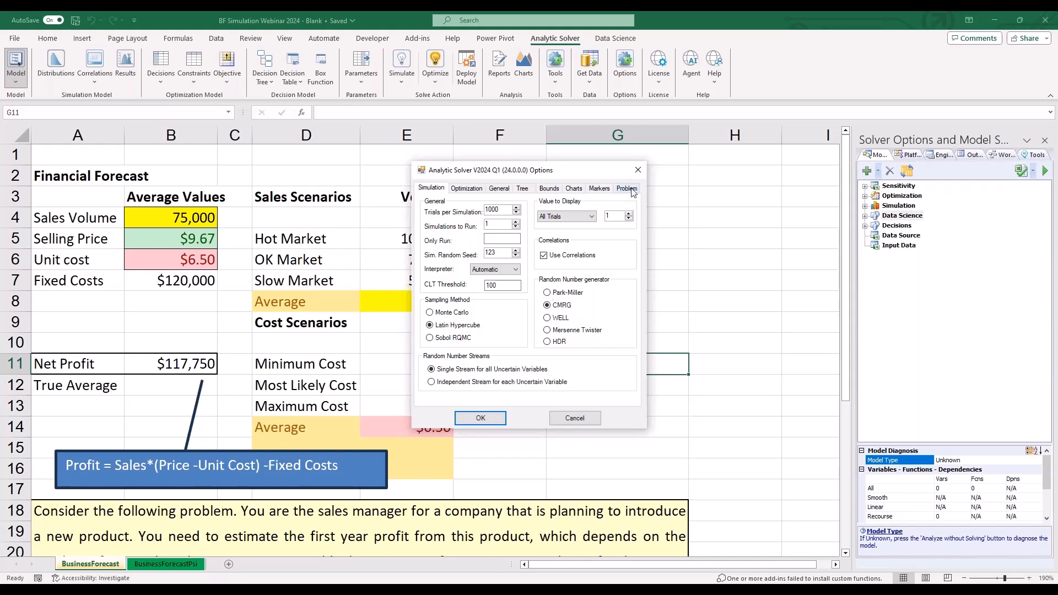
pyautogui.click(638, 169)
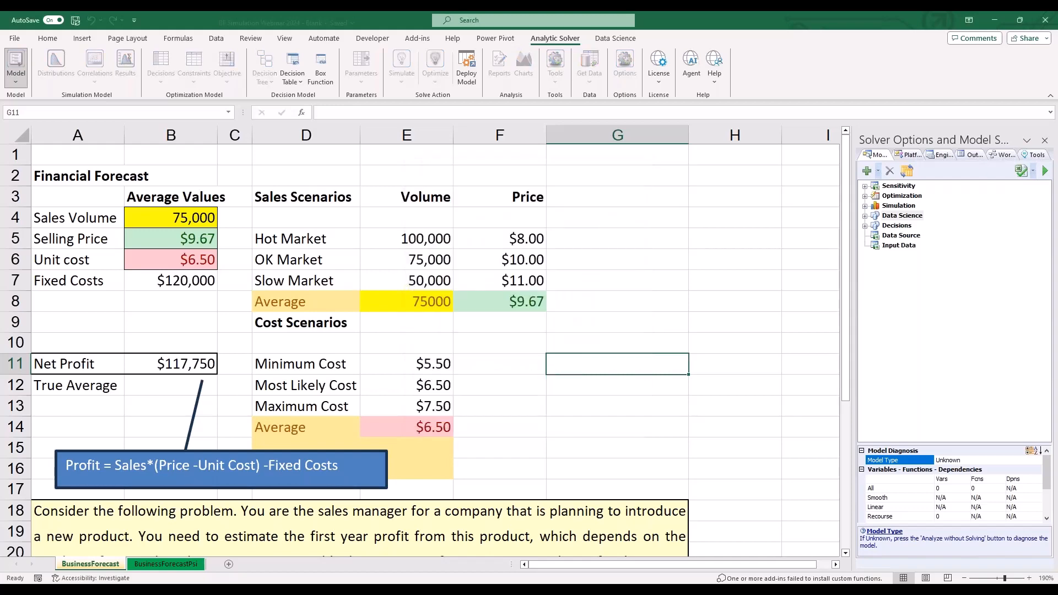
# - Ask the AI Agent "what are the steps of building a monte carlo simulation model?" and review the answer with its reference sources
pyautogui.click(690, 74)
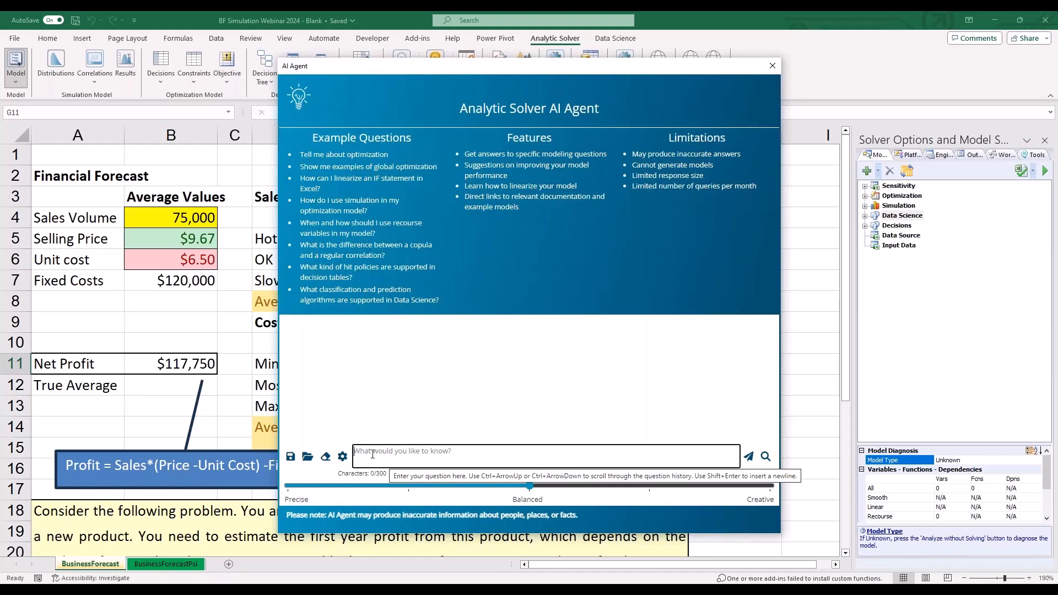
pyautogui.write('what are the steps of building a monte carlo simua')
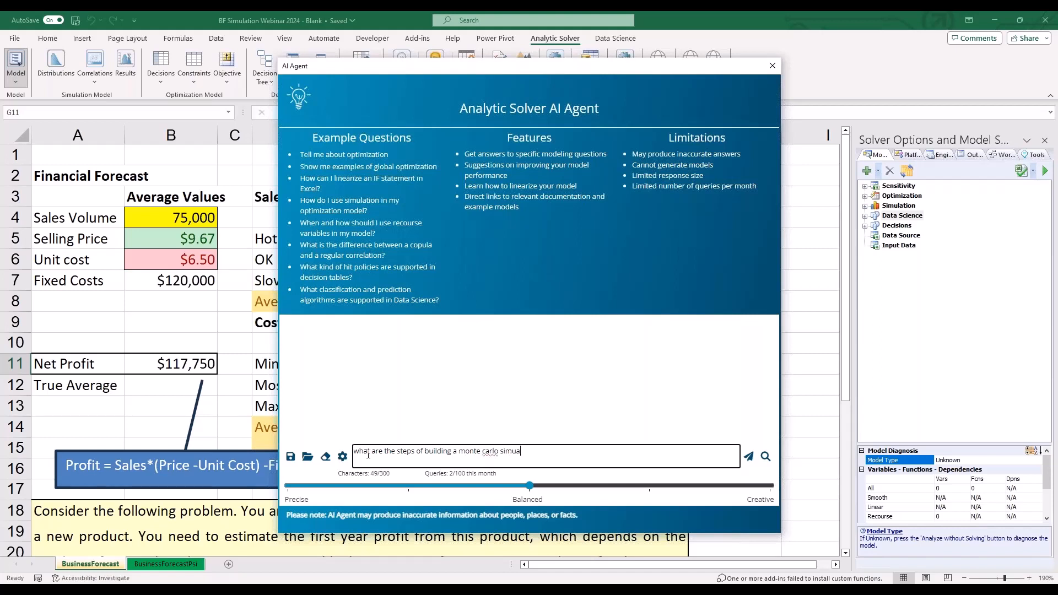
pyautogui.press('BackSpace')
pyautogui.write('lation model?')
pyautogui.press('Return')
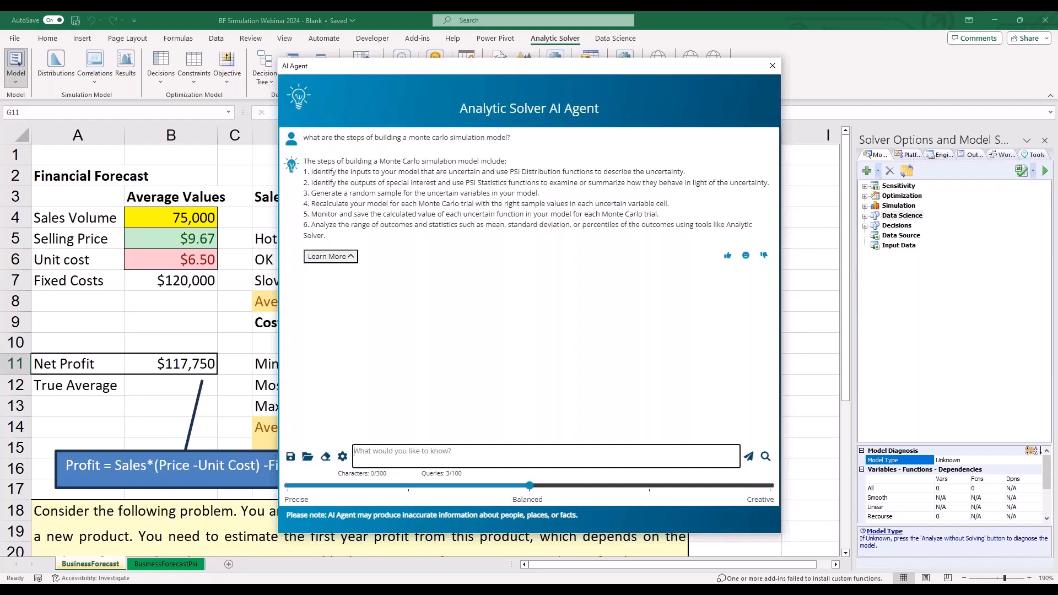
pyautogui.click(336, 257)
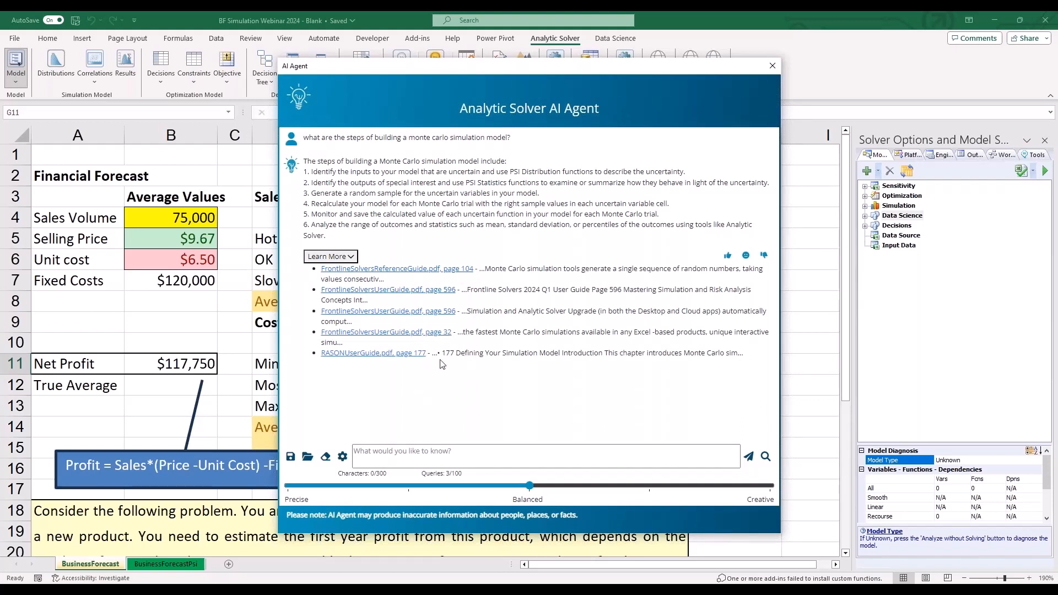
pyautogui.click(772, 66)
# - Examine the Help Center's user guides and its Education & Training resources
pyautogui.click(715, 65)
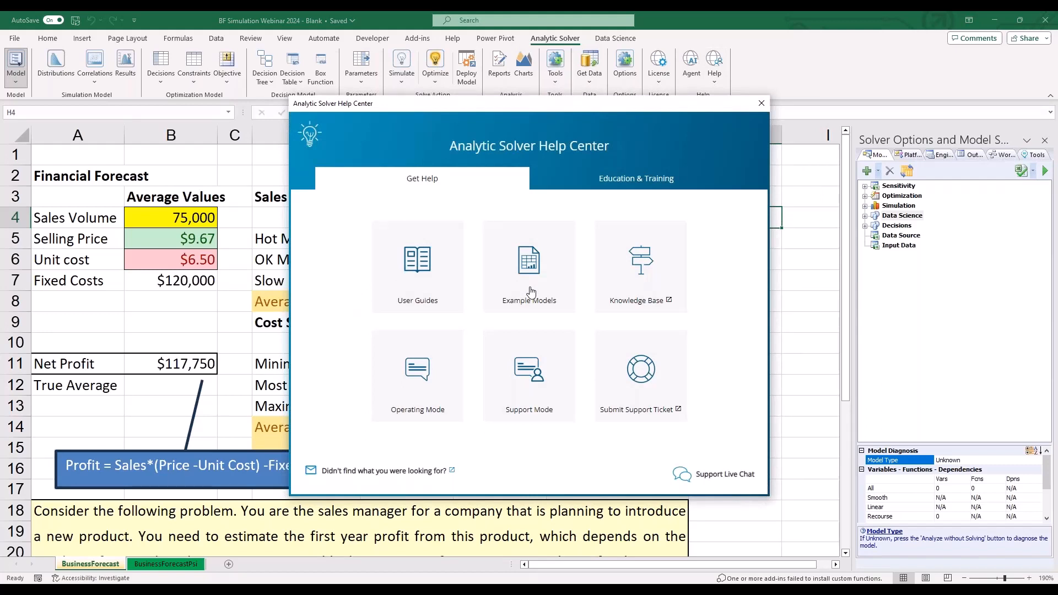
pyautogui.click(435, 280)
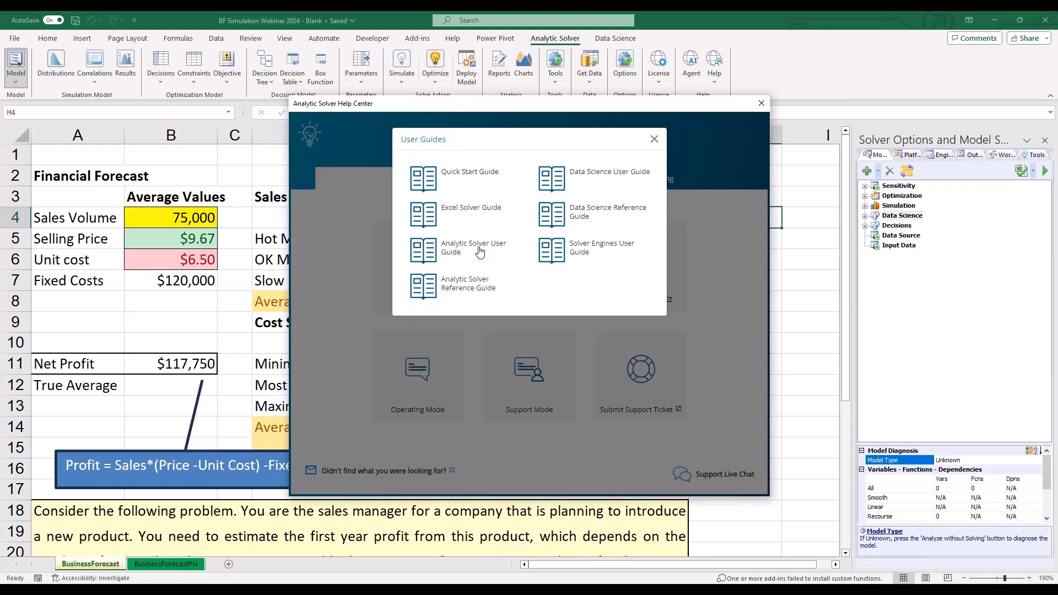
pyautogui.click(654, 139)
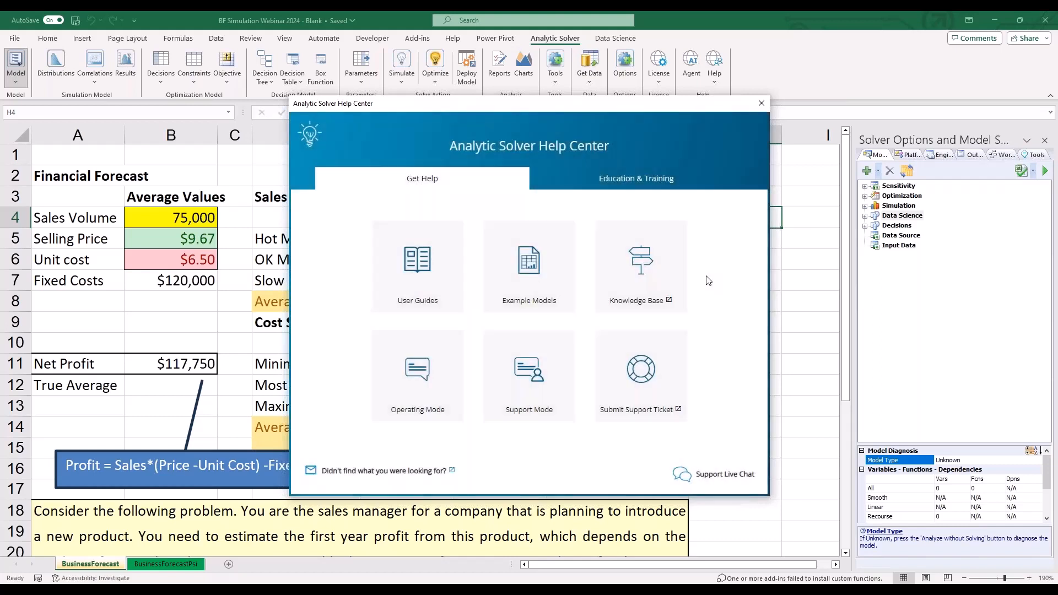
pyautogui.click(637, 185)
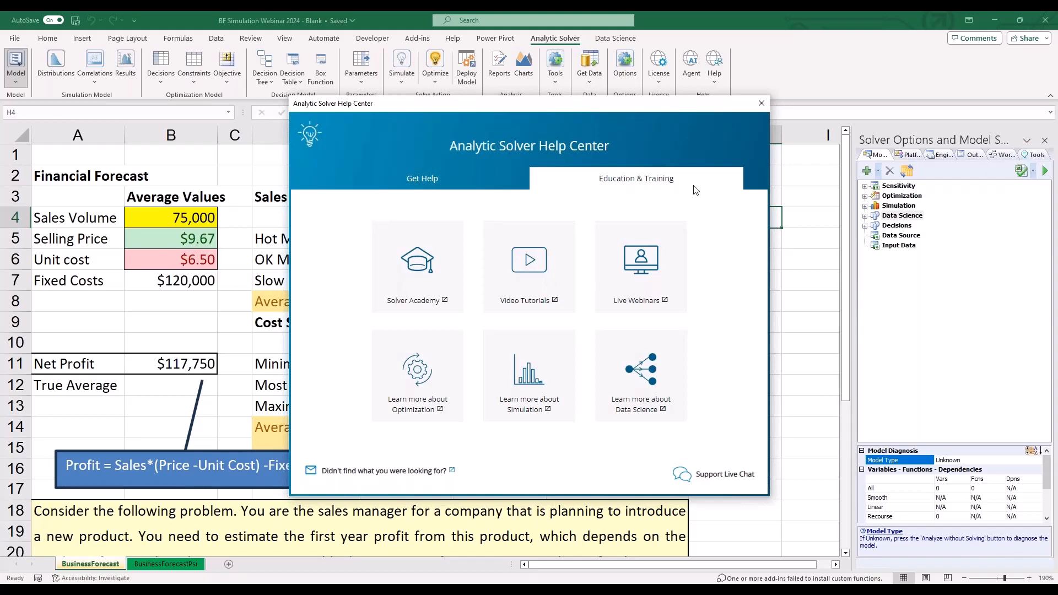
pyautogui.click(760, 104)
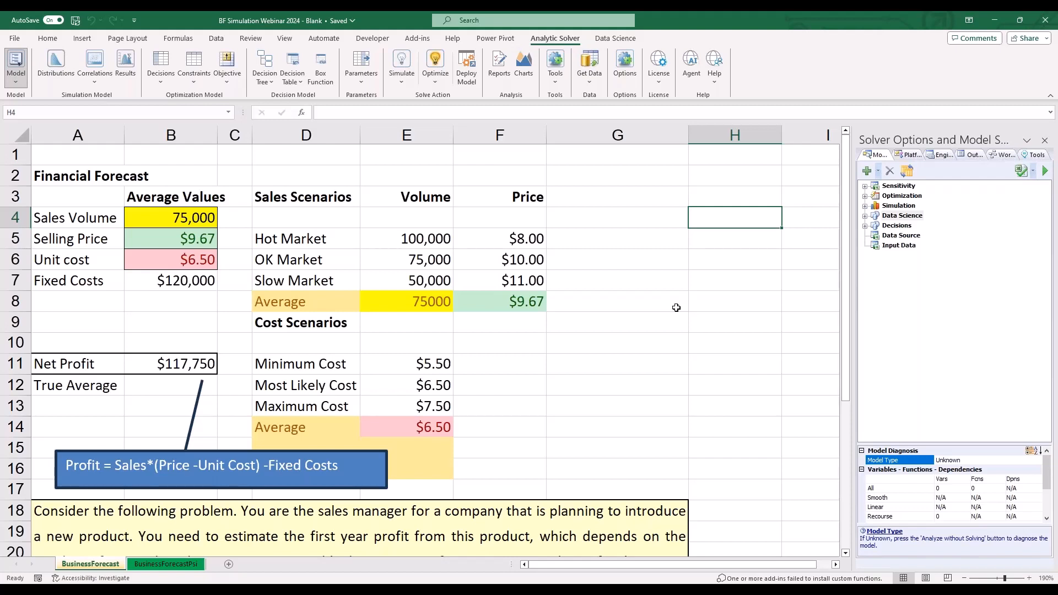
# - Examine the Net Profit formula in B11 along with its unit cost and fixed costs inputs, leaving the formula unedited
pyautogui.click(205, 256)
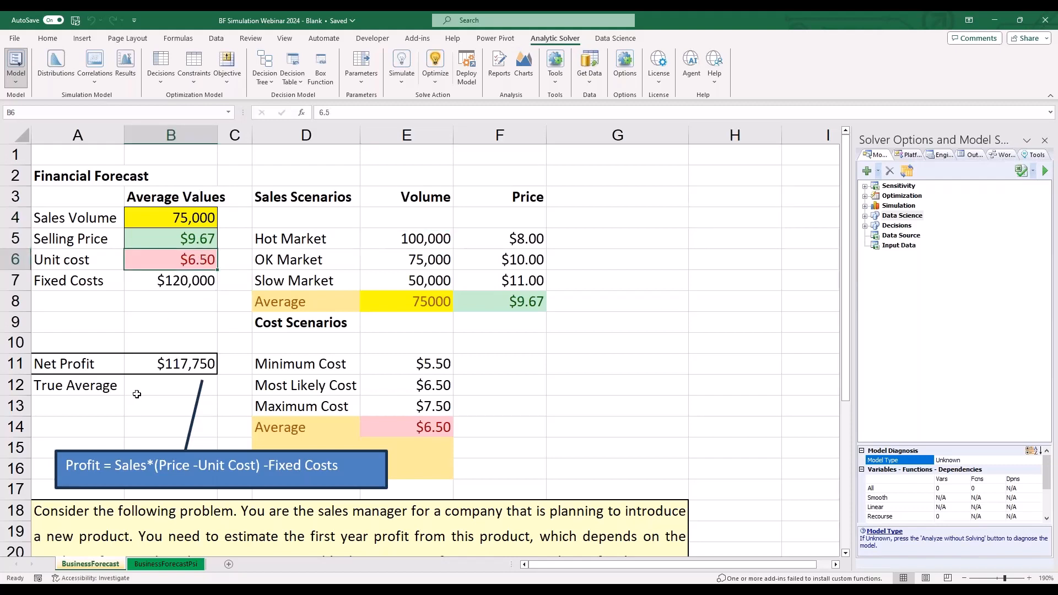
pyautogui.doubleClick(160, 365)
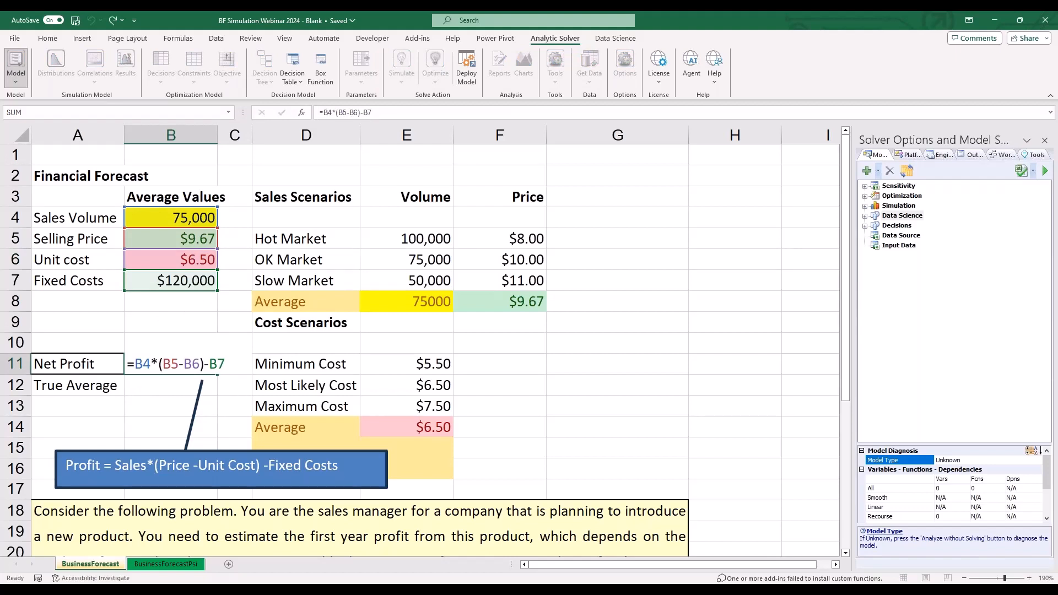
pyautogui.press('Escape')
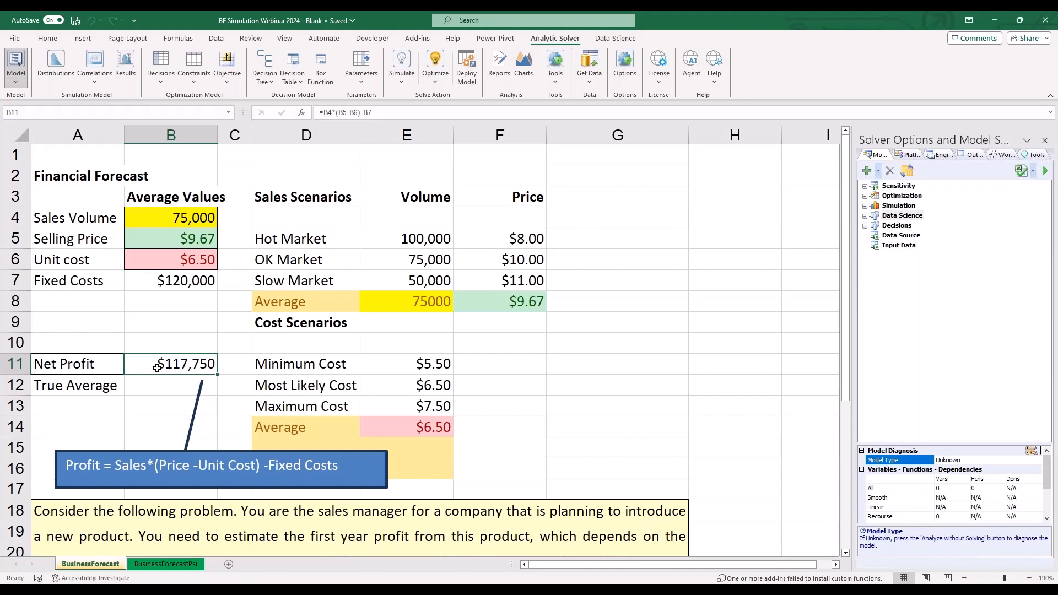
pyautogui.click(167, 465)
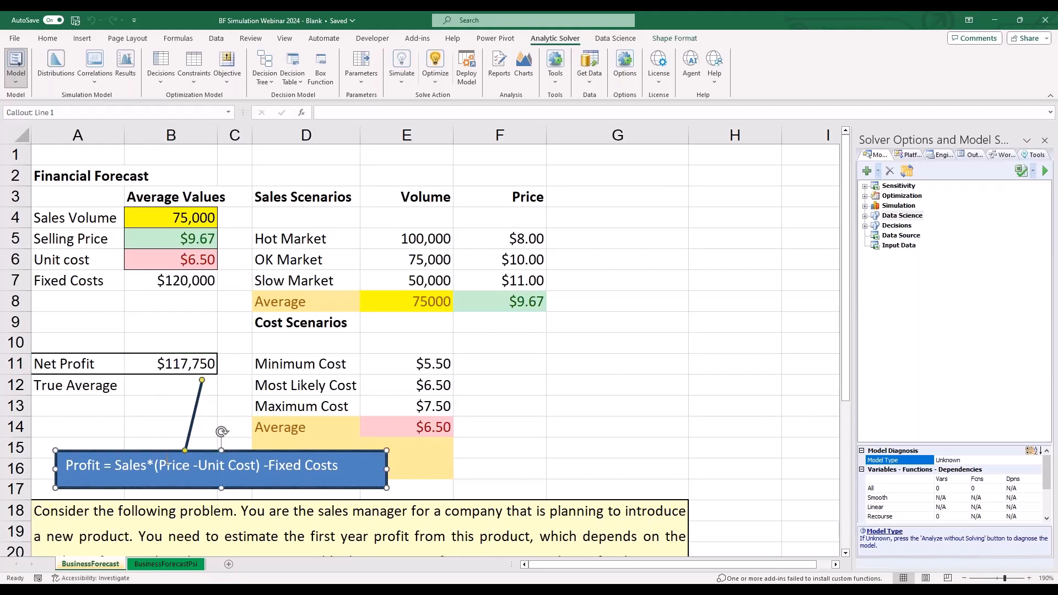
pyautogui.click(193, 281)
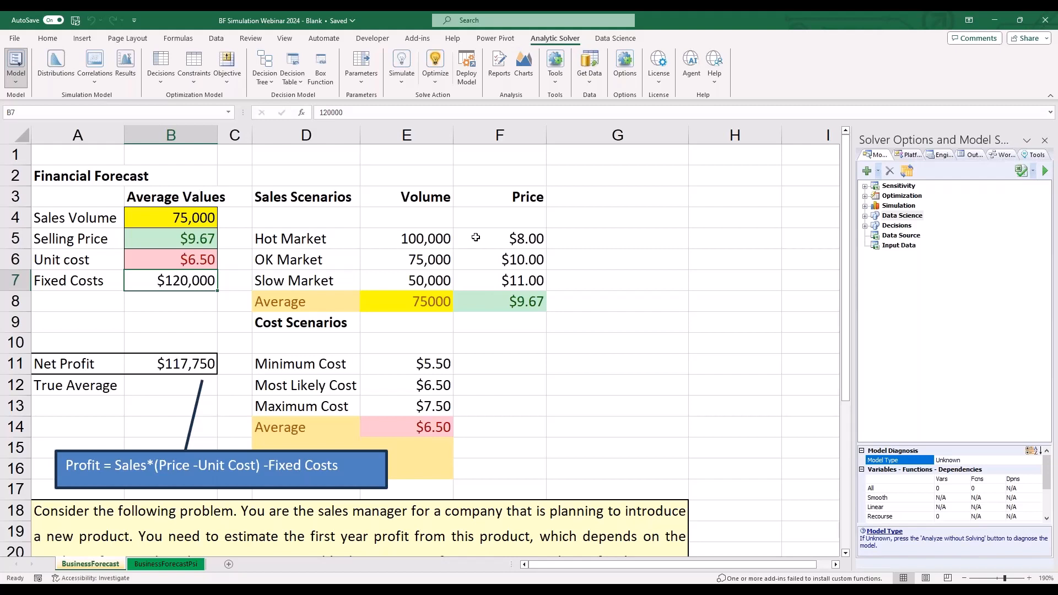
# - Examine the Slow, OK and Hot Market sales scenarios and the average sales volume and selling price inputs
pyautogui.click(504, 283)
pyautogui.moveTo(504, 283); pyautogui.dragTo(331, 277)
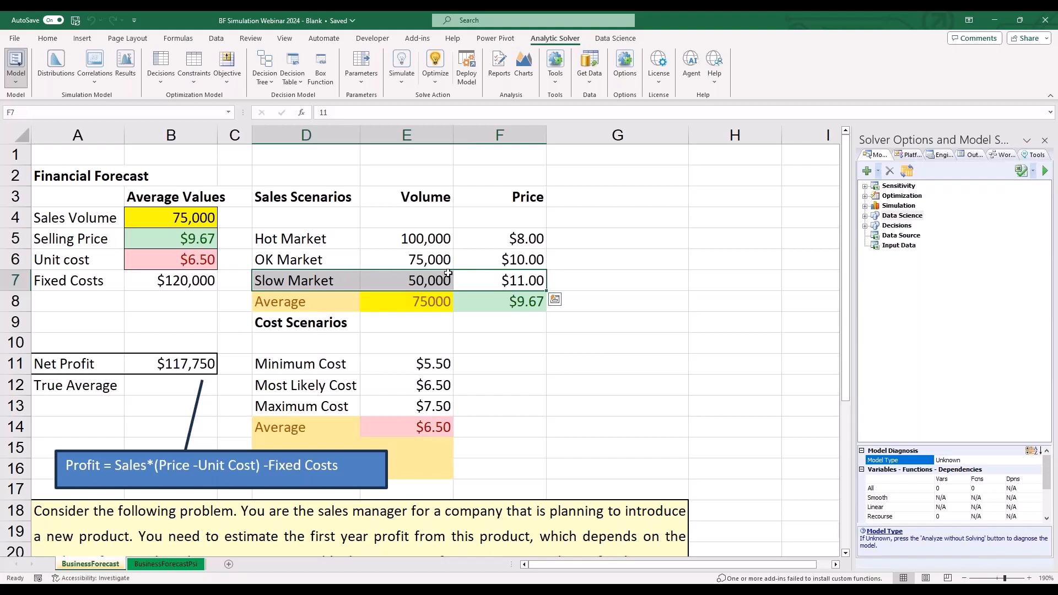
pyautogui.click(493, 261)
pyautogui.moveTo(493, 260); pyautogui.dragTo(329, 255)
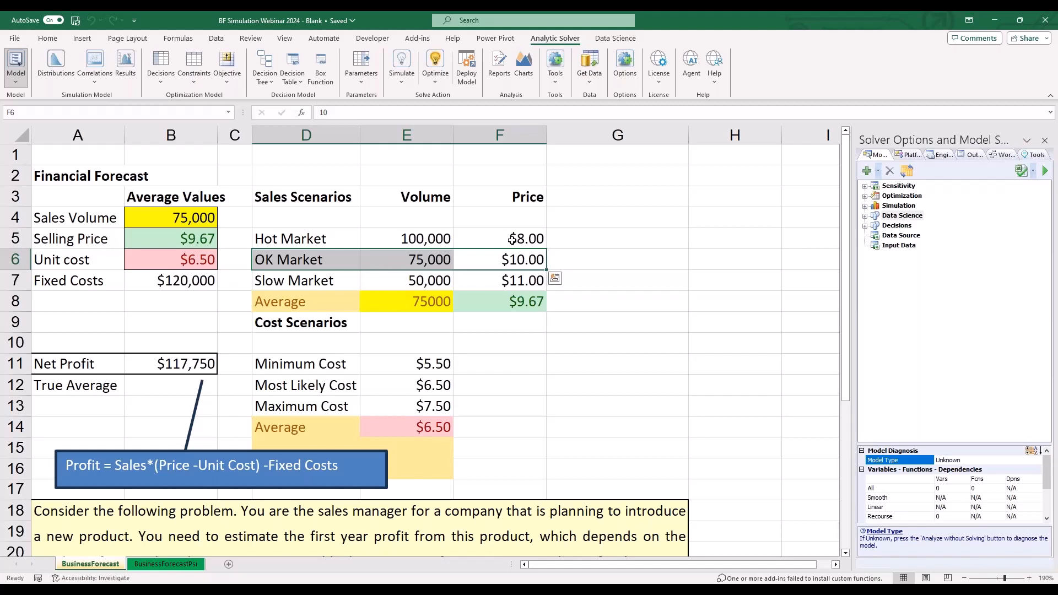
pyautogui.moveTo(512, 239); pyautogui.dragTo(347, 237)
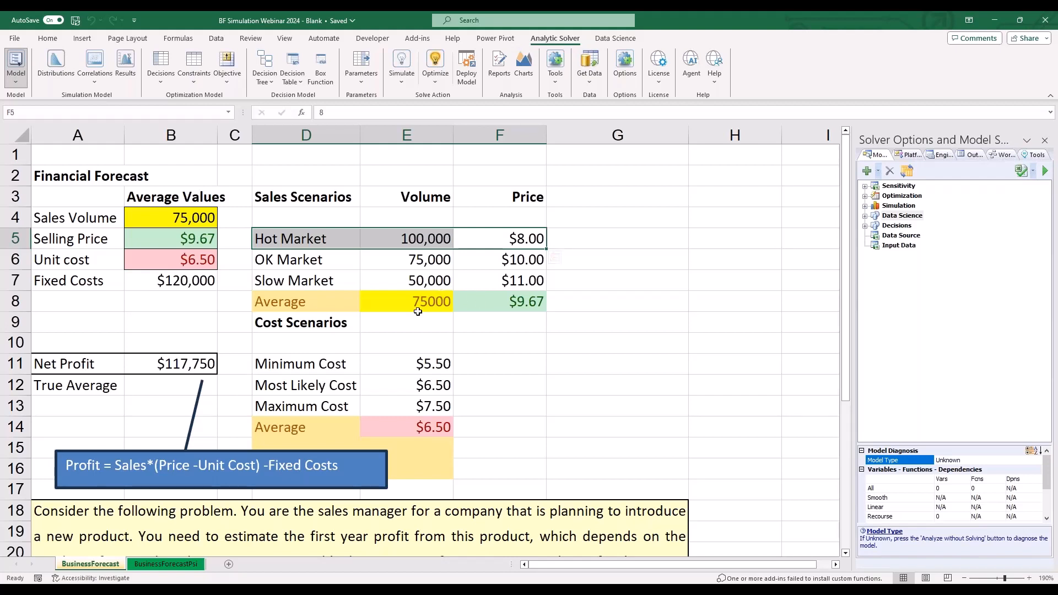
pyautogui.click(187, 215)
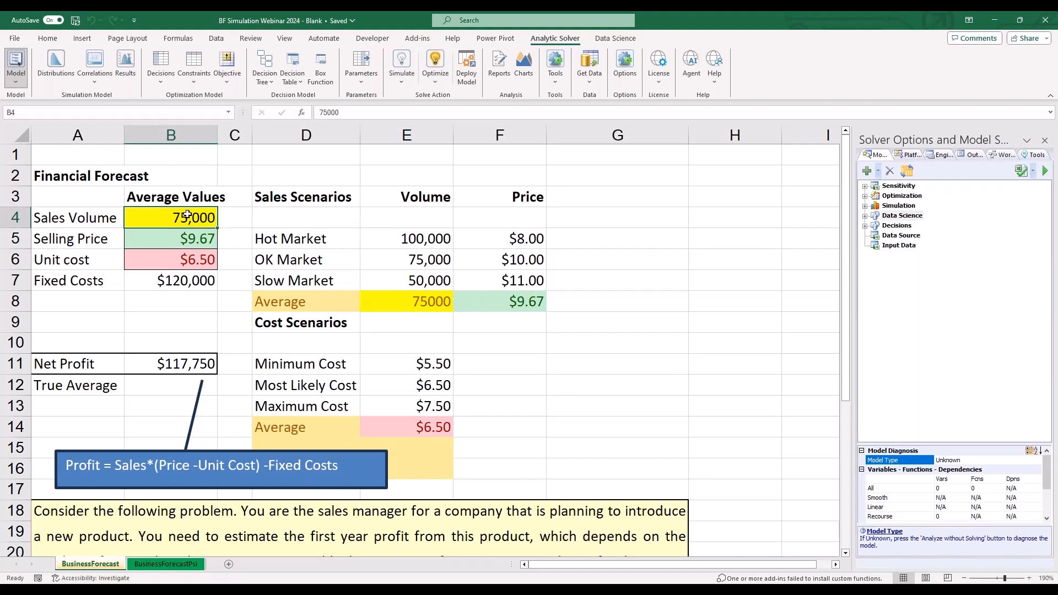
pyautogui.click(191, 239)
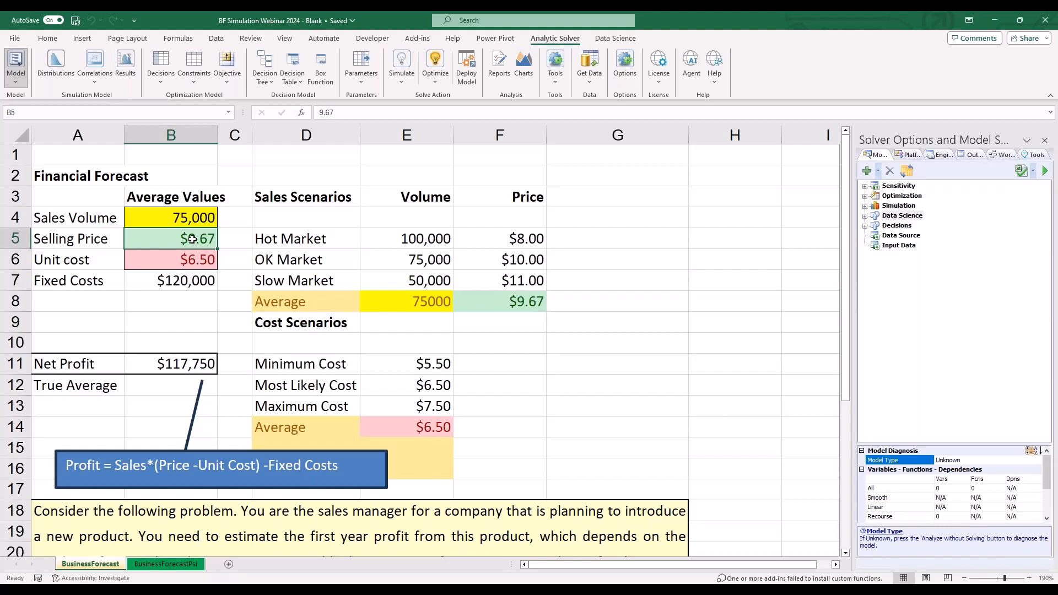
# - Examine the minimum, most likely and average unit costs in the cost scenarios and the Net Profit cell
pyautogui.click(940, 69)
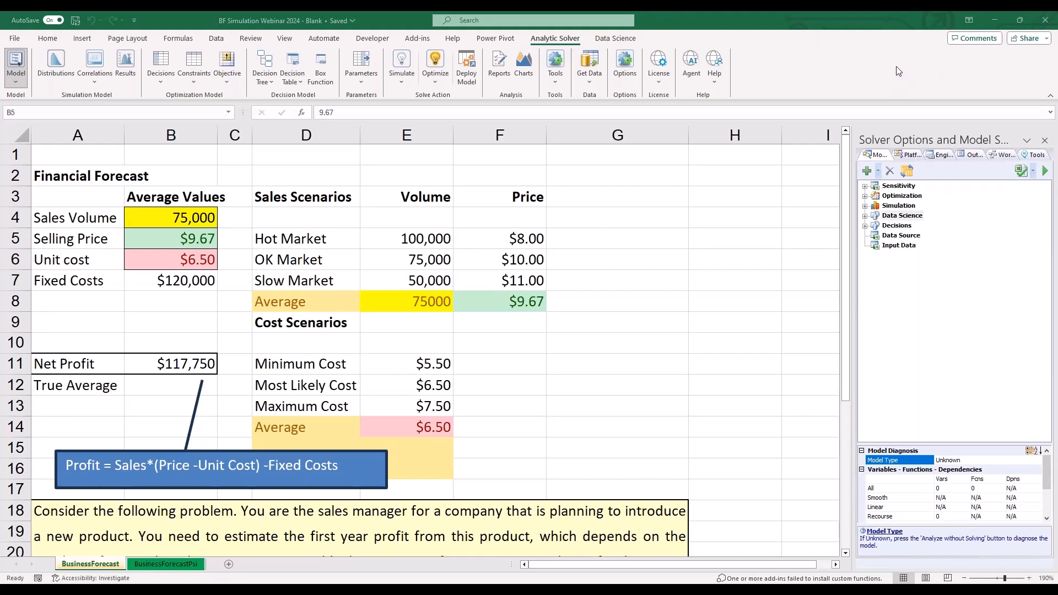
pyautogui.click(419, 363)
pyautogui.click(420, 363)
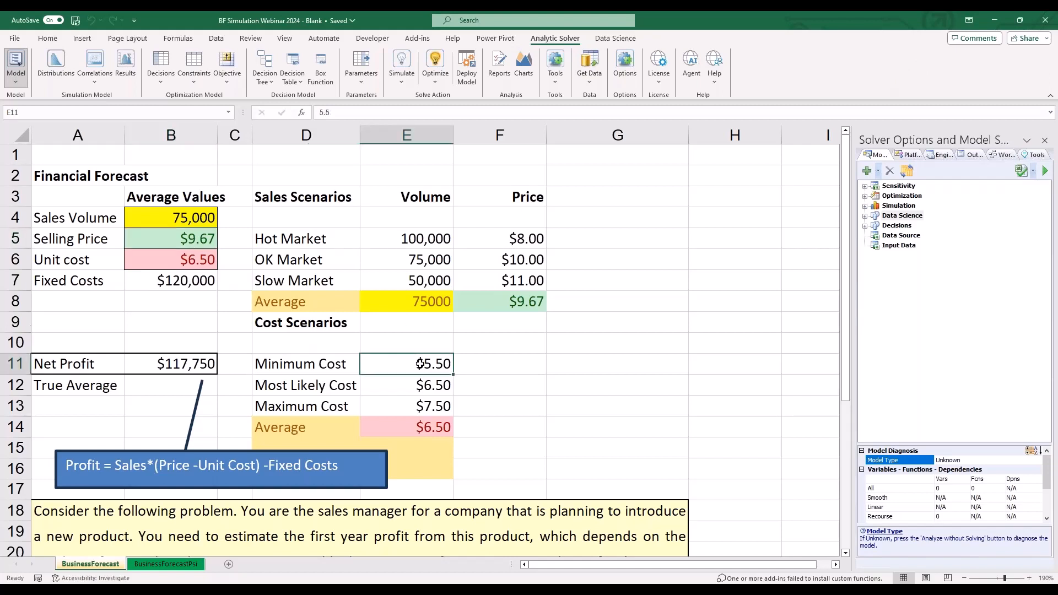
pyautogui.click(433, 389)
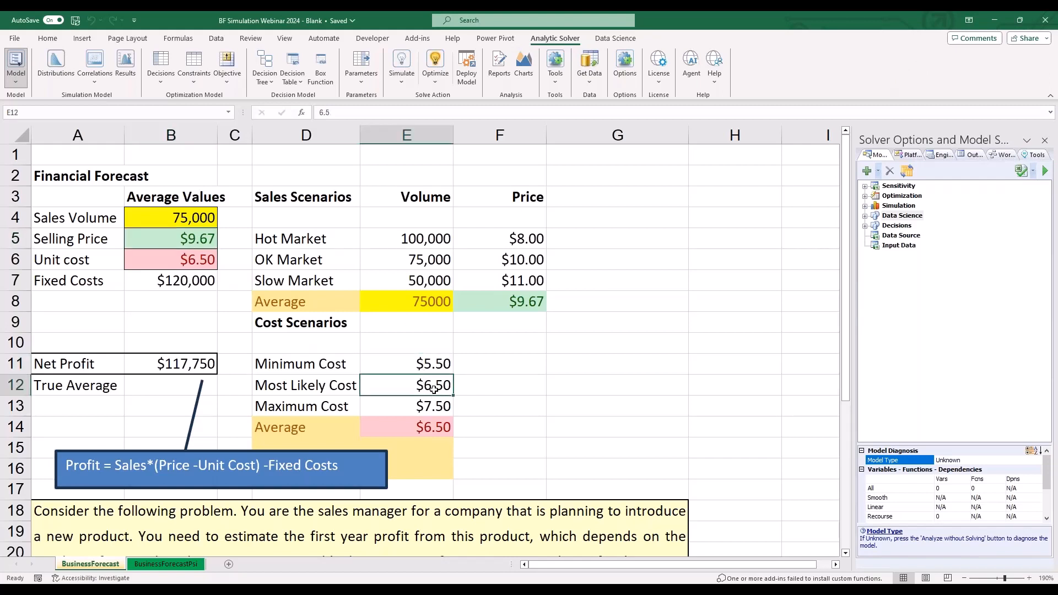
pyautogui.click(438, 422)
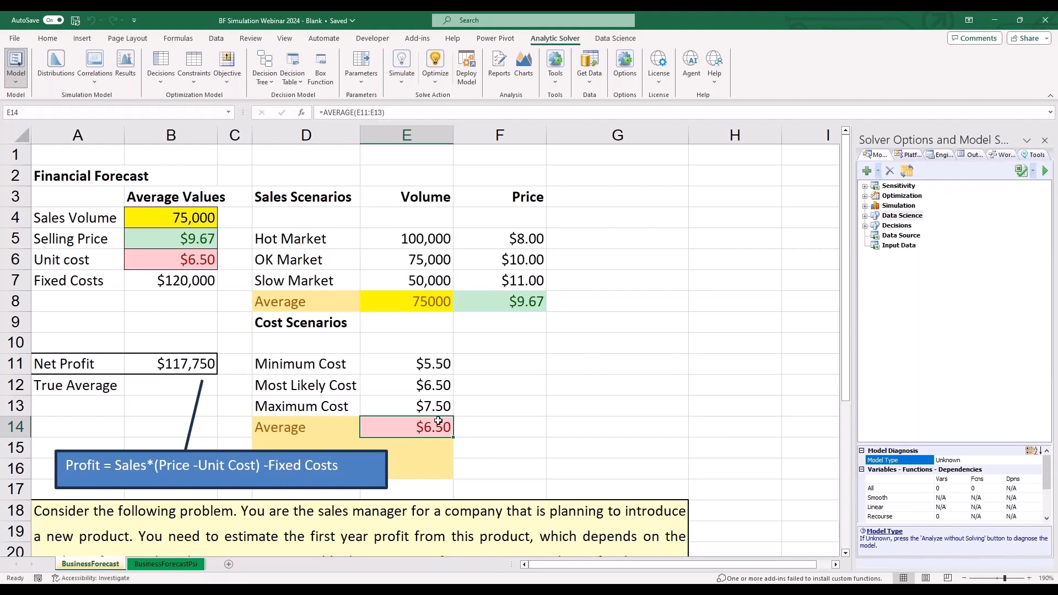
pyautogui.click(178, 368)
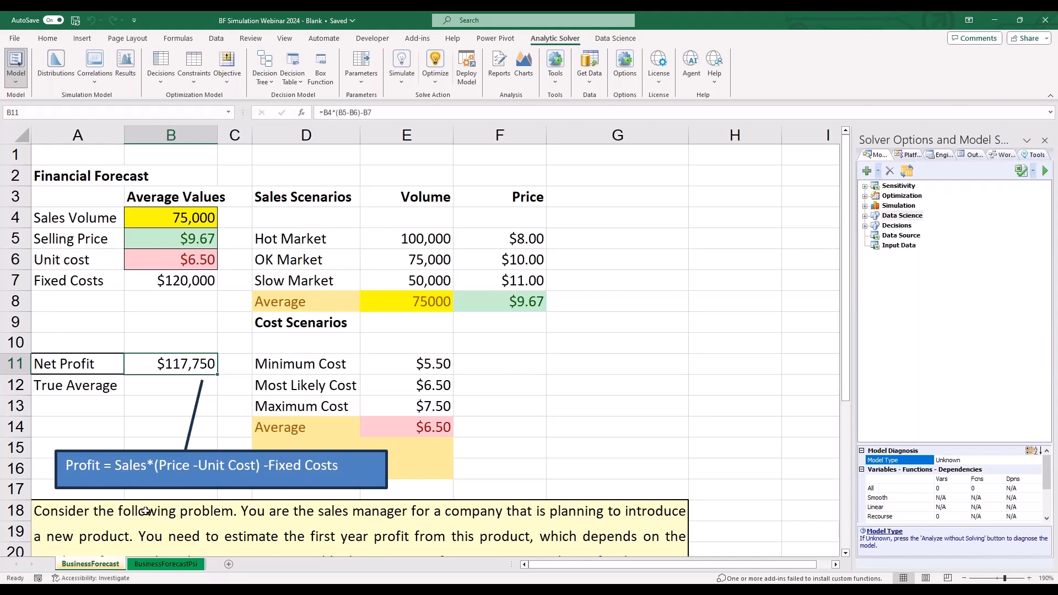
# - On the BusinessForecastPsi sheet, start defining a discrete IntUniform distribution for the blank cell B9 above Net Profit
pyautogui.click(160, 564)
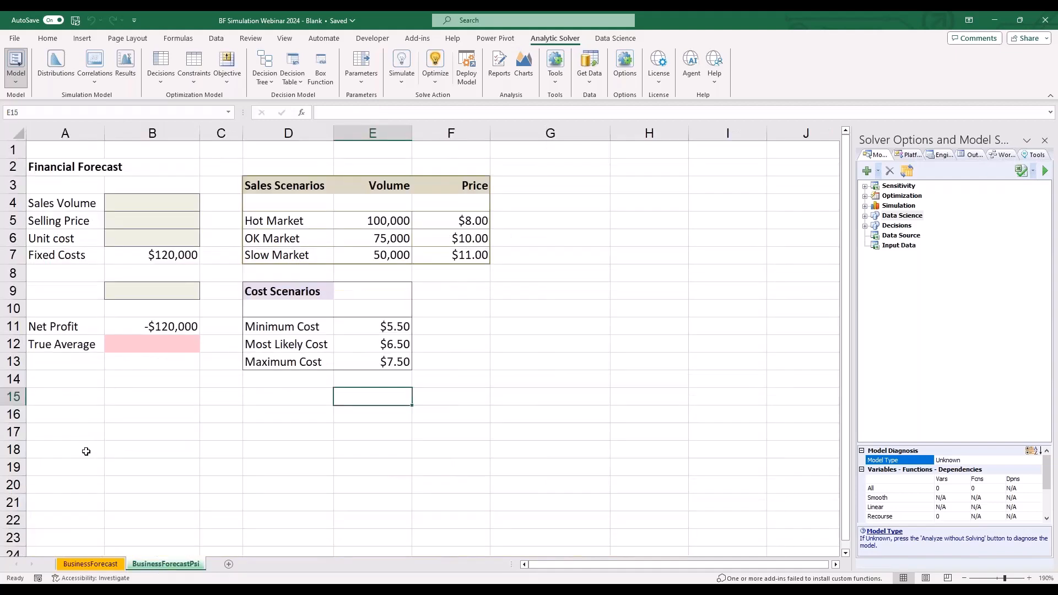
pyautogui.keyDown('ctrl'); pyautogui.scroll(2, 86, 452); pyautogui.keyUp('ctrl')
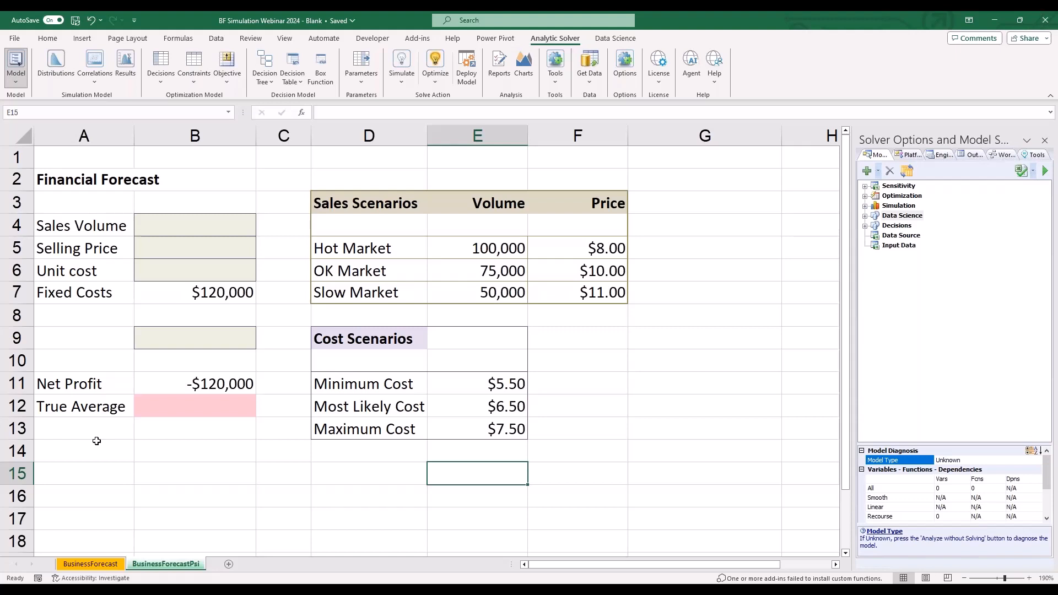
pyautogui.click(157, 340)
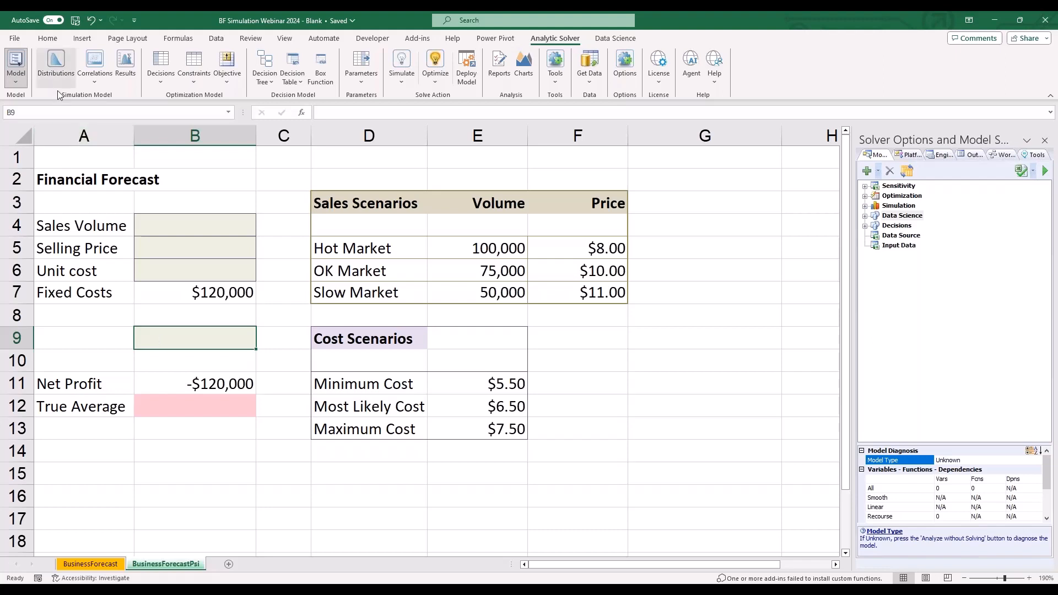
pyautogui.click(51, 78)
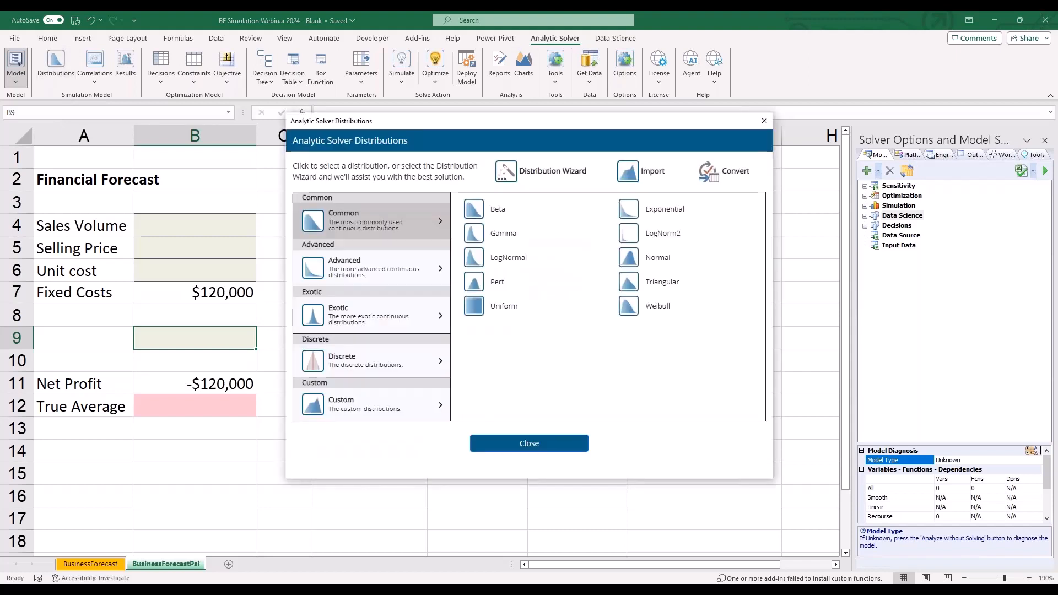
pyautogui.click(389, 362)
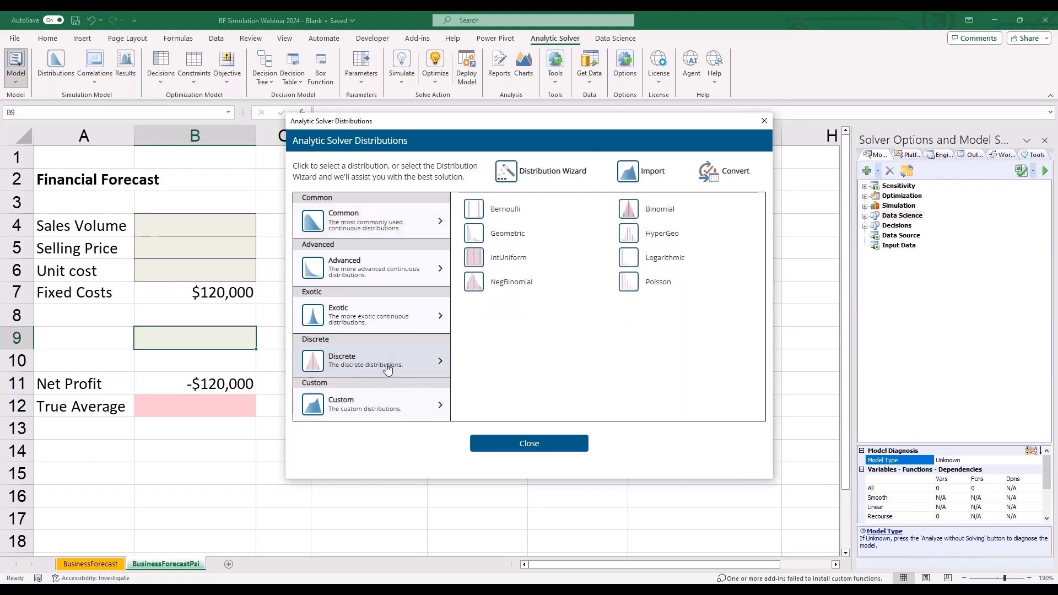
pyautogui.click(508, 257)
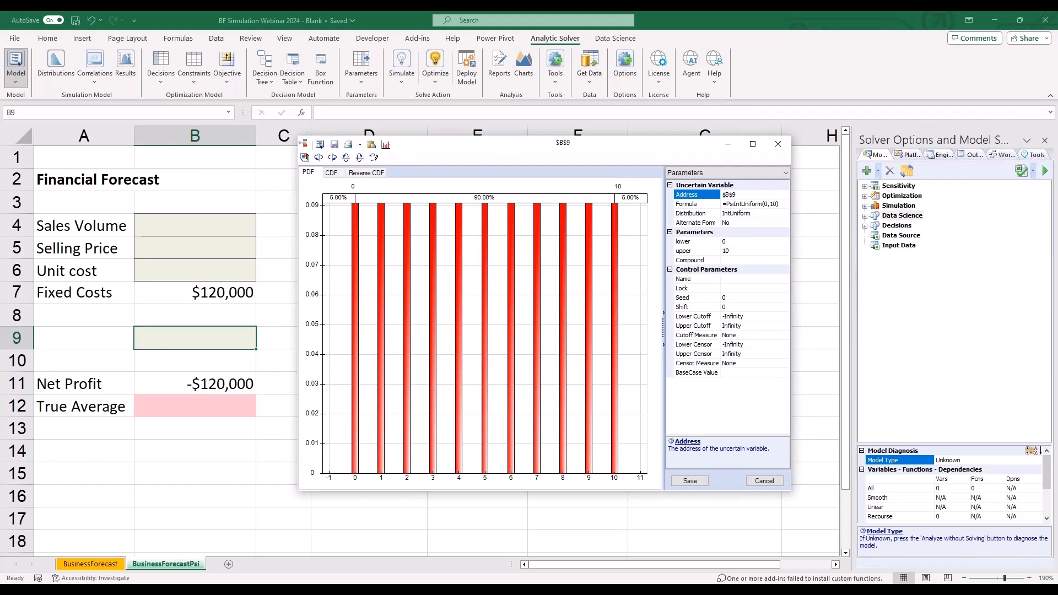
# - Set the IntUniform distribution's lower bound to 1 and upper bound to 3, and save it to cell B9
pyautogui.click(733, 241)
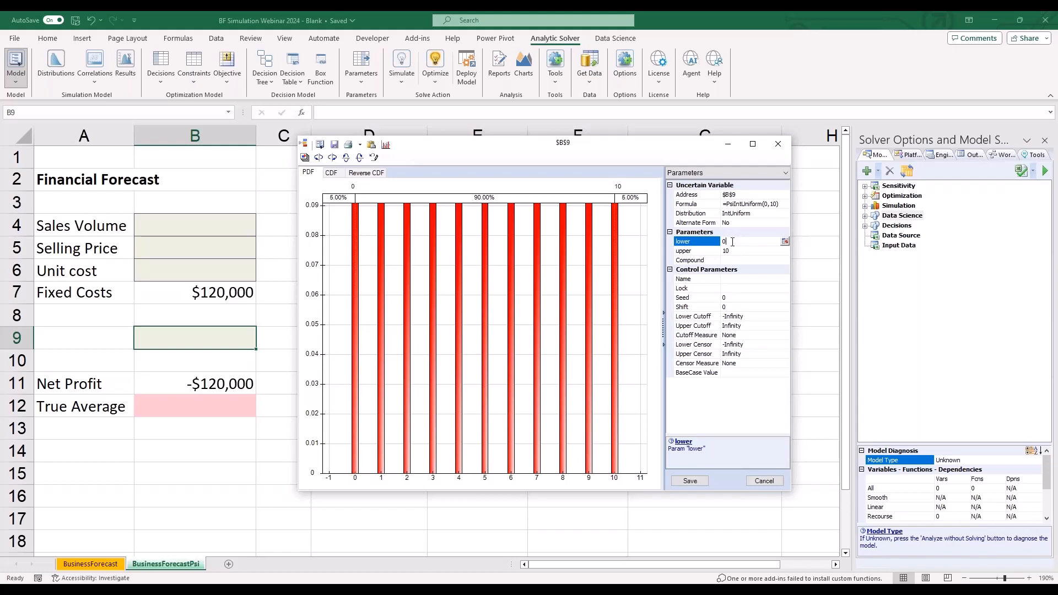
pyautogui.click(897, 72)
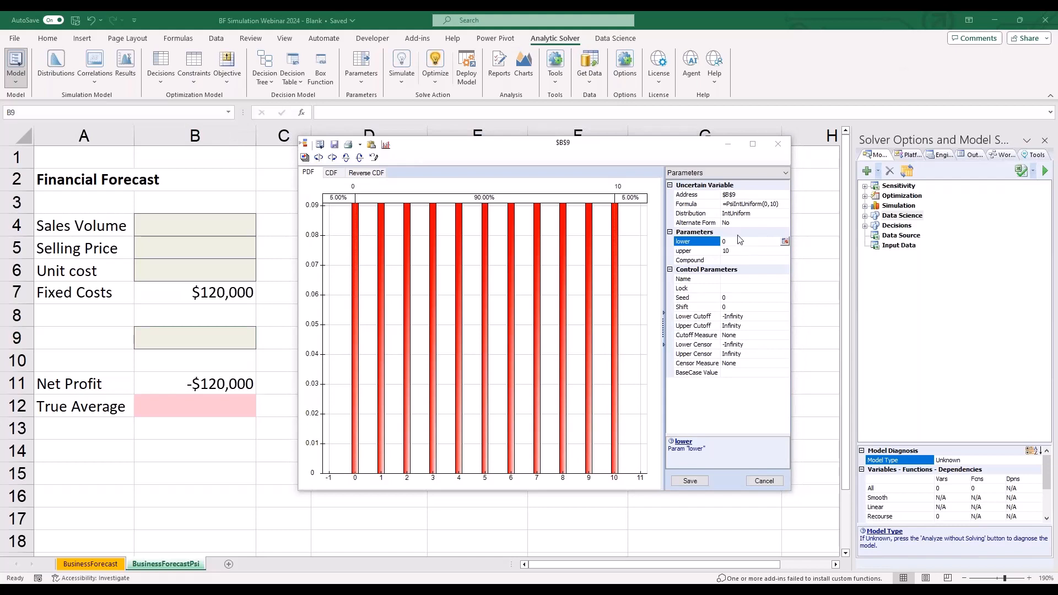
pyautogui.click(725, 241)
pyautogui.write('1')
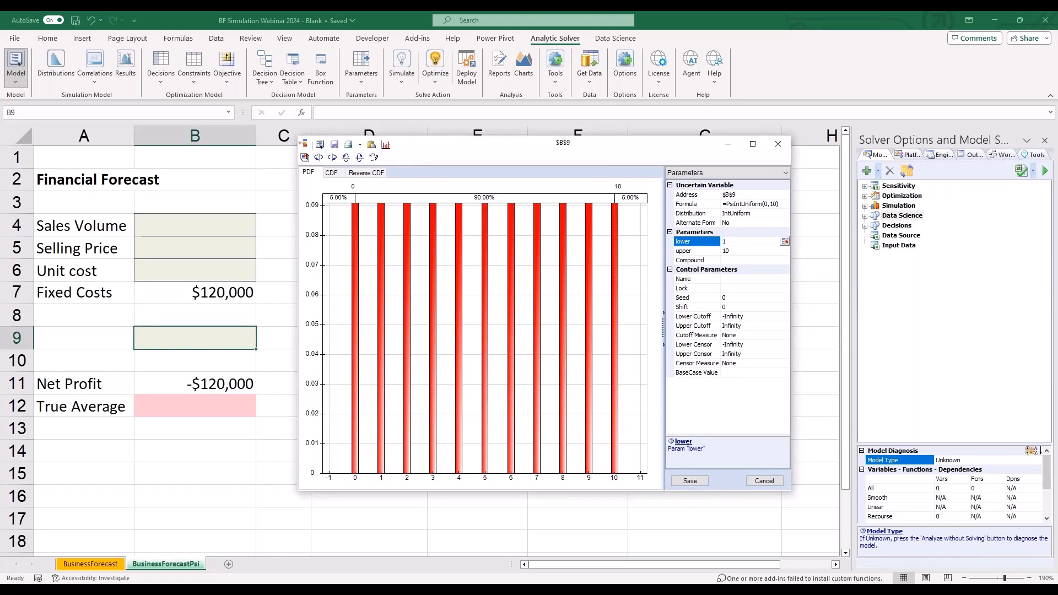
pyautogui.press('Tab')
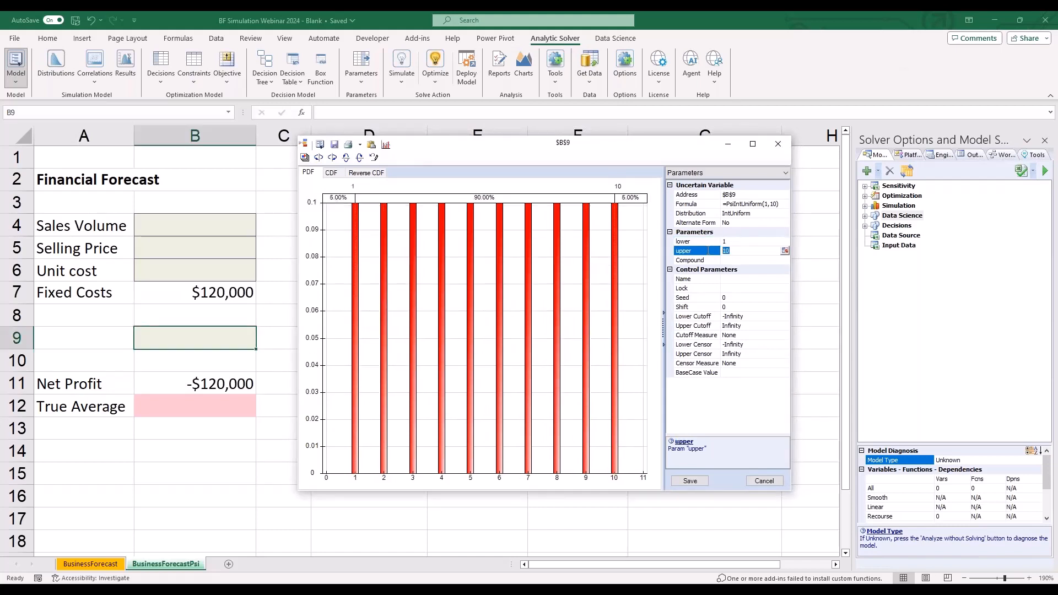
pyautogui.write('3')
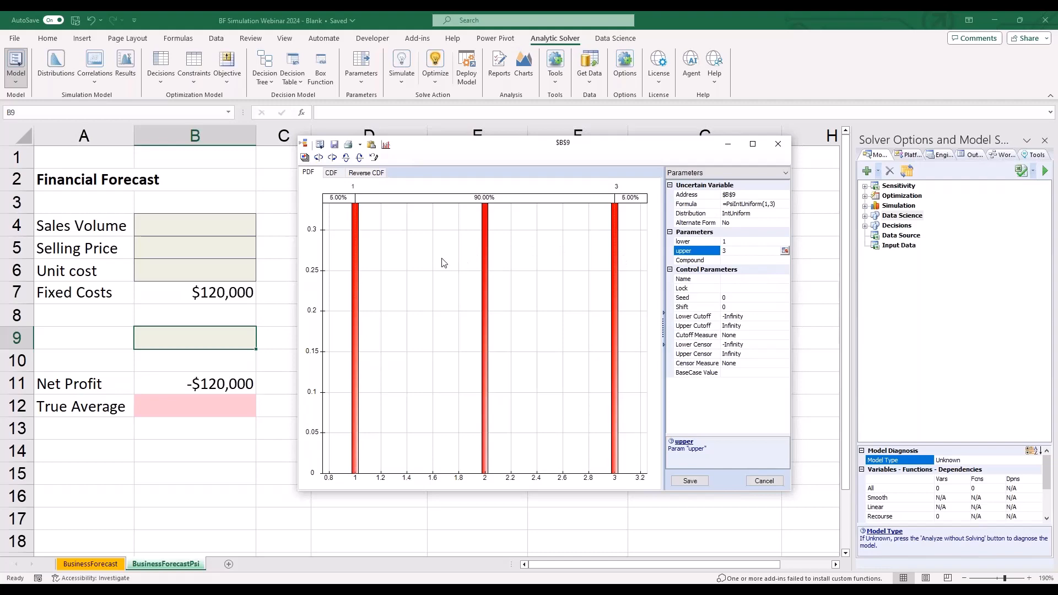
pyautogui.click(690, 480)
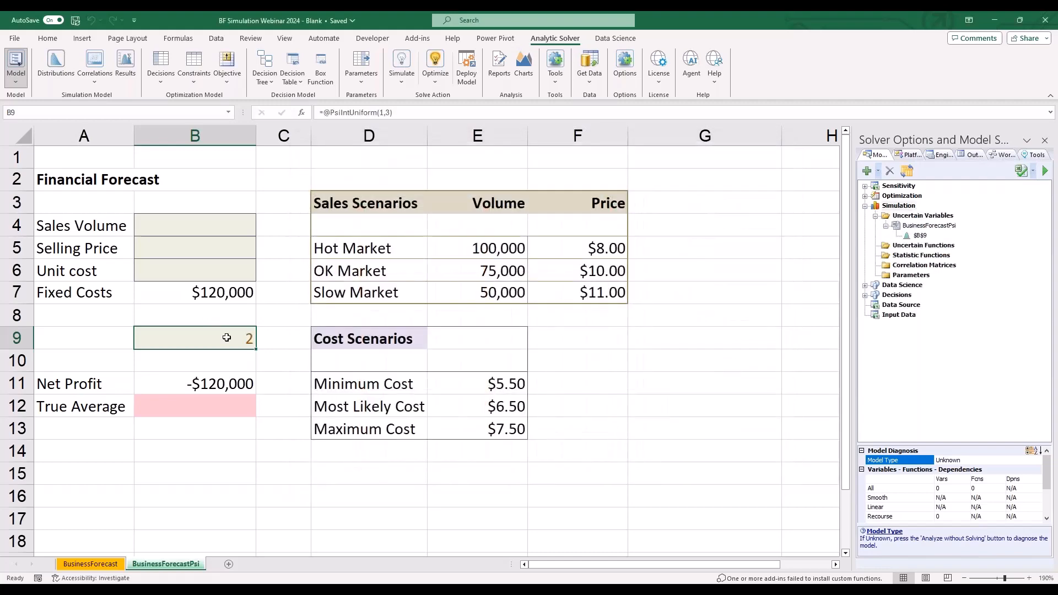
# - Examine the distribution and the PsiIntUniform formula in cell B9, leaving both unedited
pyautogui.doubleClick(239, 333)
pyautogui.click(777, 145)
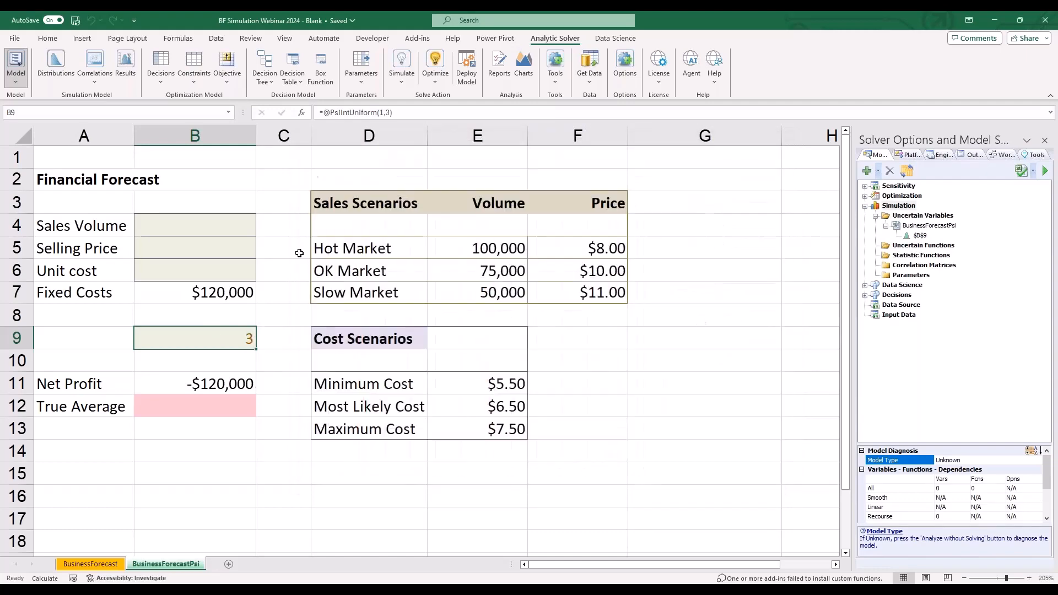
pyautogui.click(366, 114)
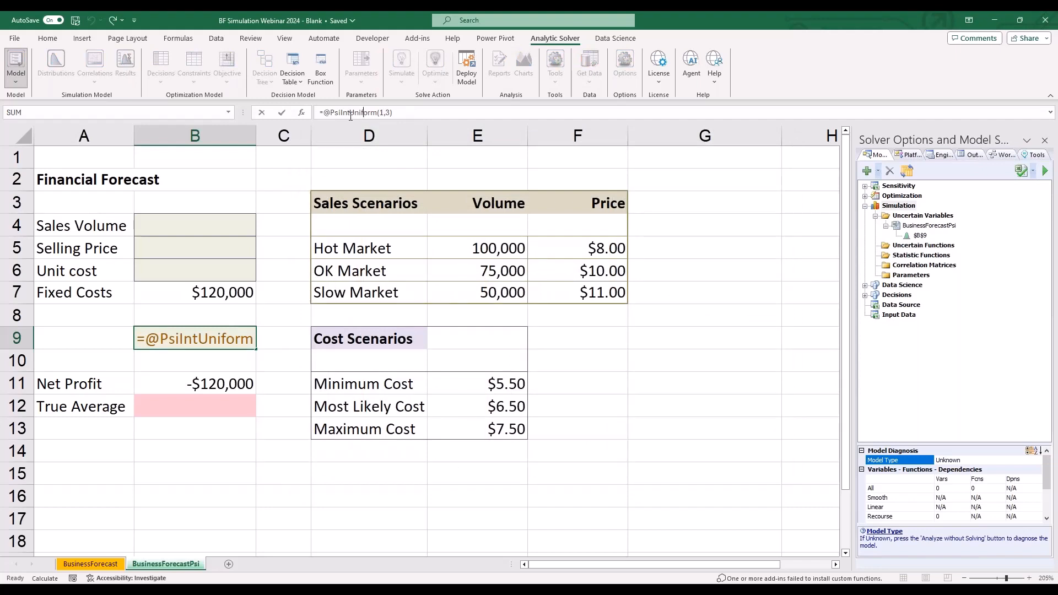
pyautogui.moveTo(340, 112); pyautogui.dragTo(323, 112)
pyautogui.press('Escape')
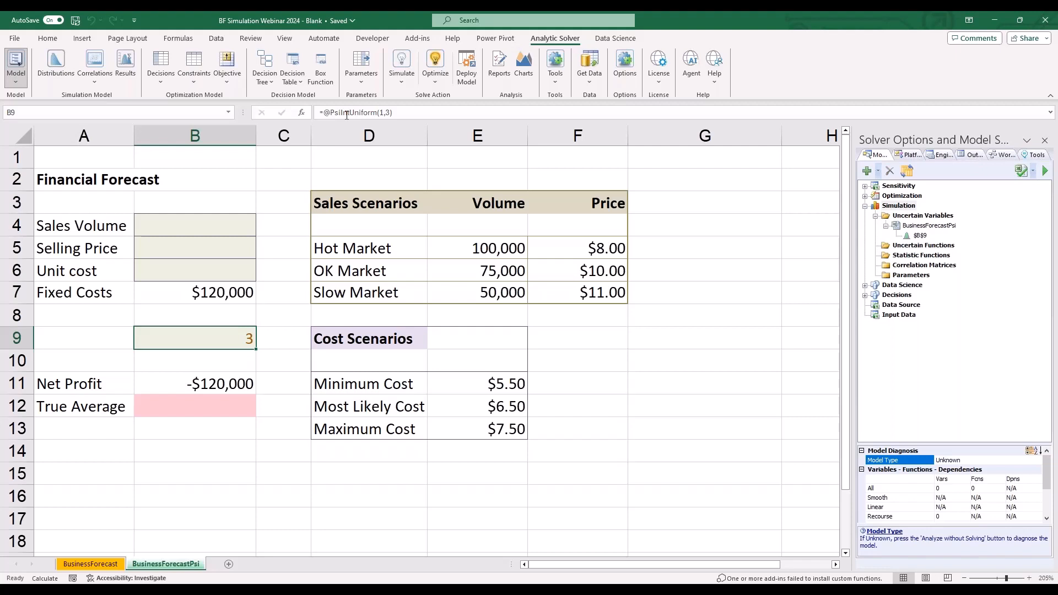
# - Enter the Sales Volume formula =CHOOSE(B9,E5,E6,E7) in B4 to pick the volume for the sampled market scenario
pyautogui.click(218, 220)
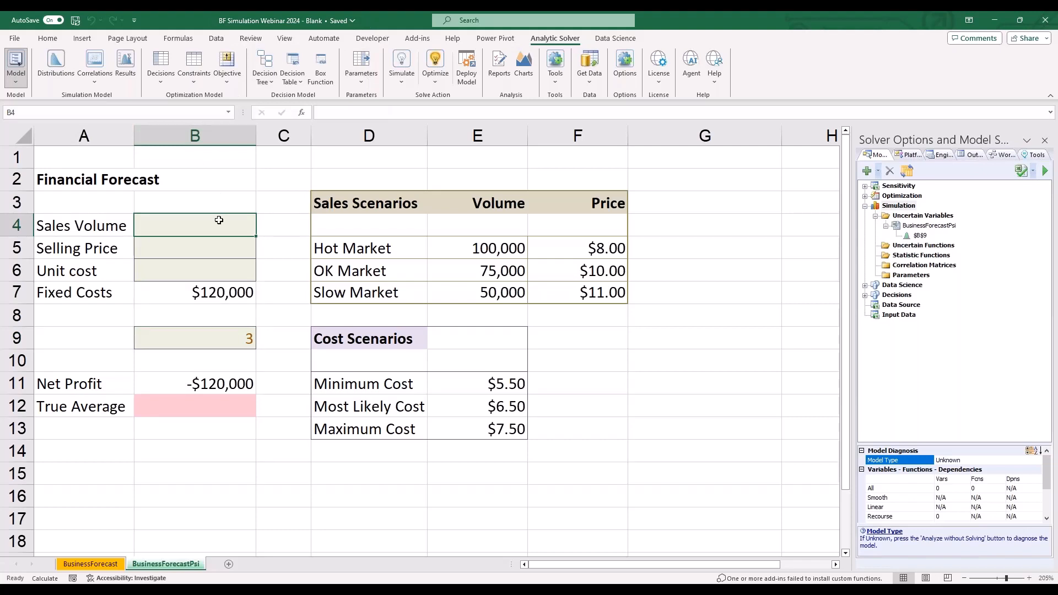
pyautogui.write('=')
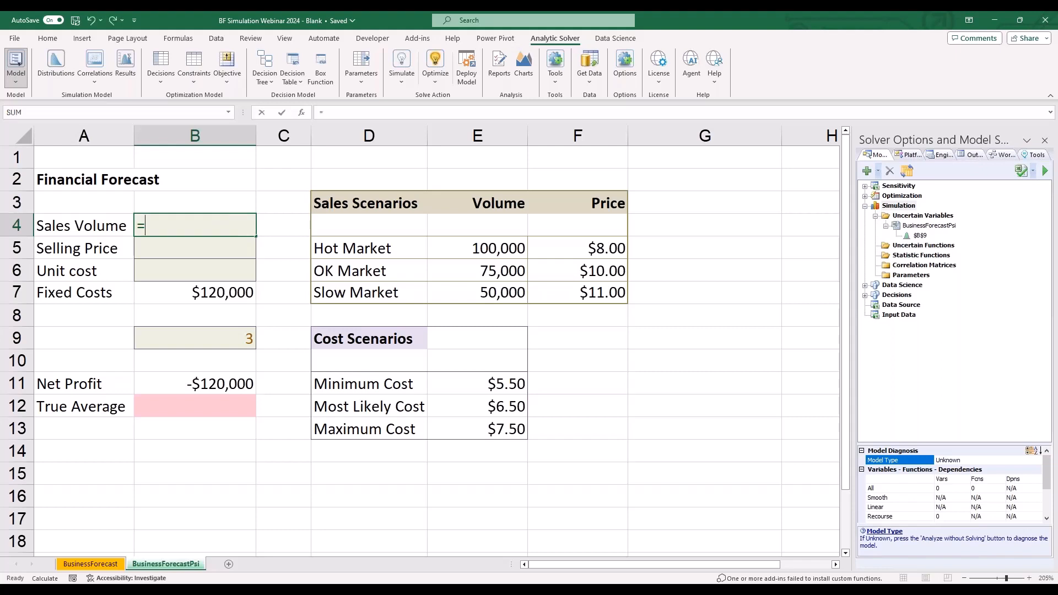
pyautogui.write('choo')
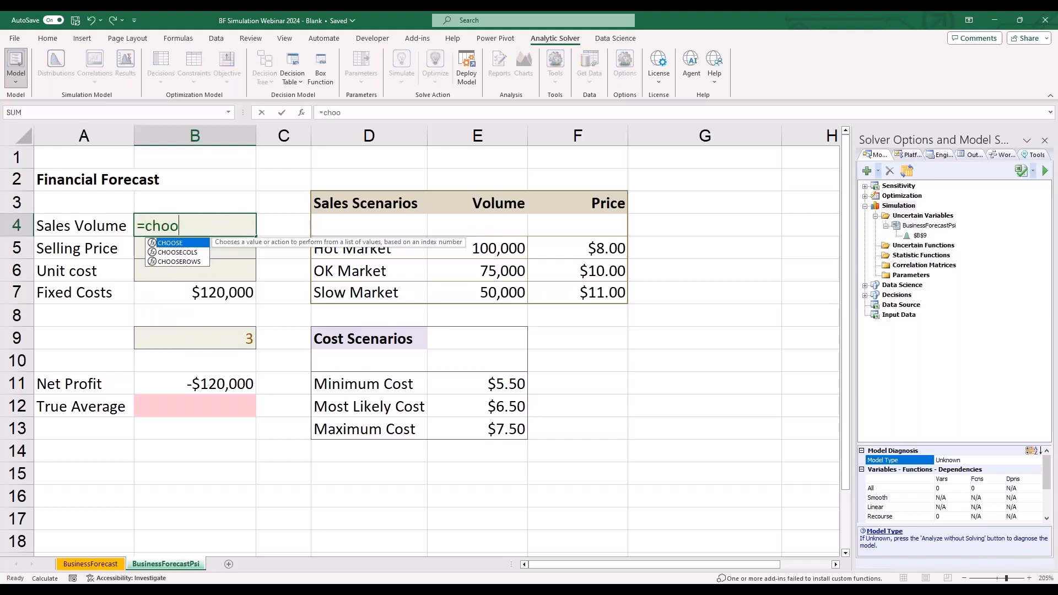
pyautogui.write('se(')
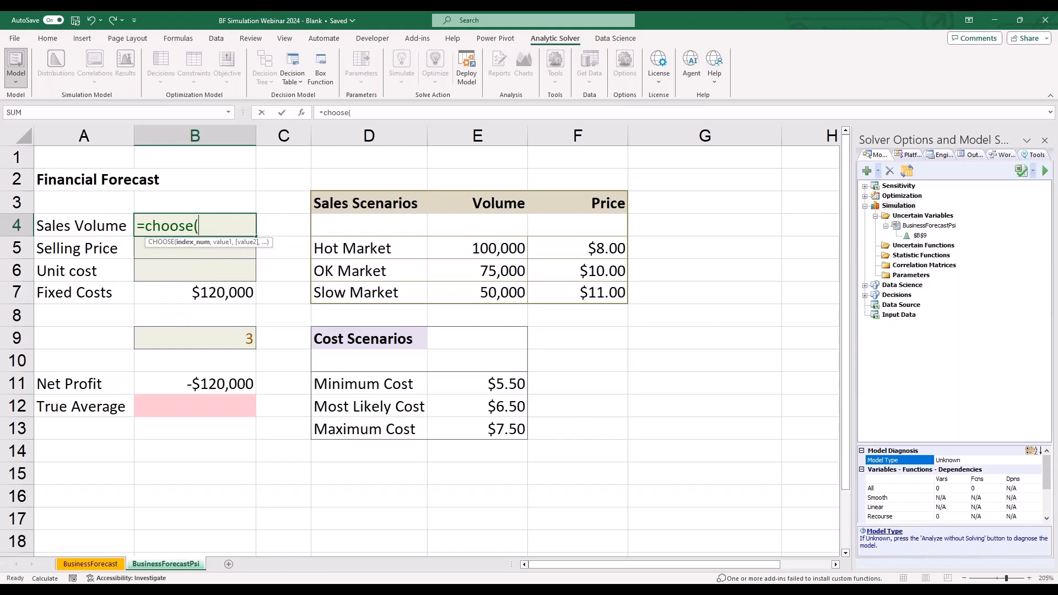
pyautogui.click(242, 342)
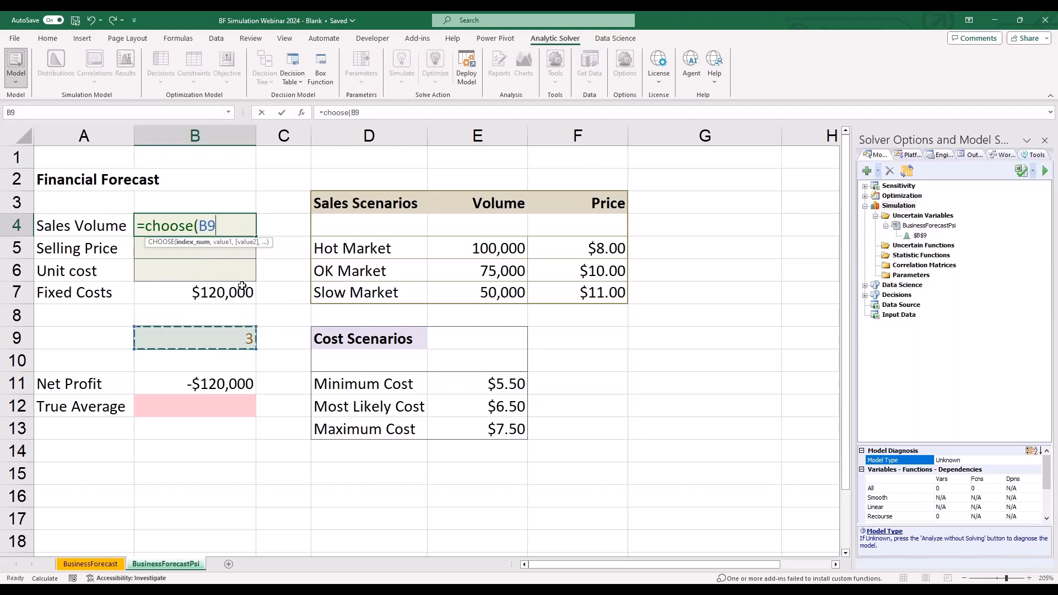
pyautogui.write(',')
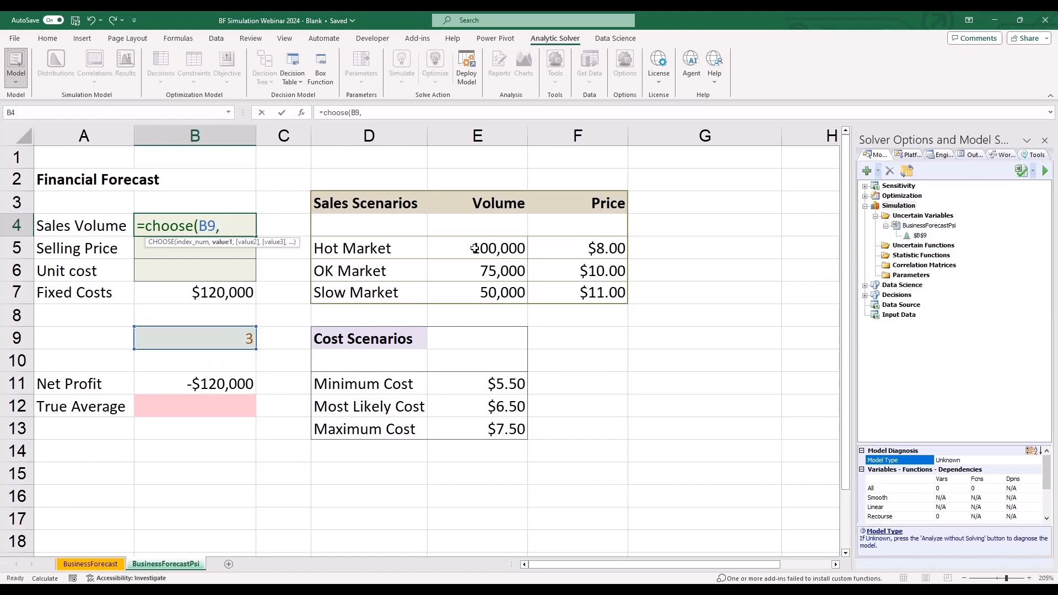
pyautogui.click(474, 249)
pyautogui.write(',')
pyautogui.click(508, 267)
pyautogui.write(',')
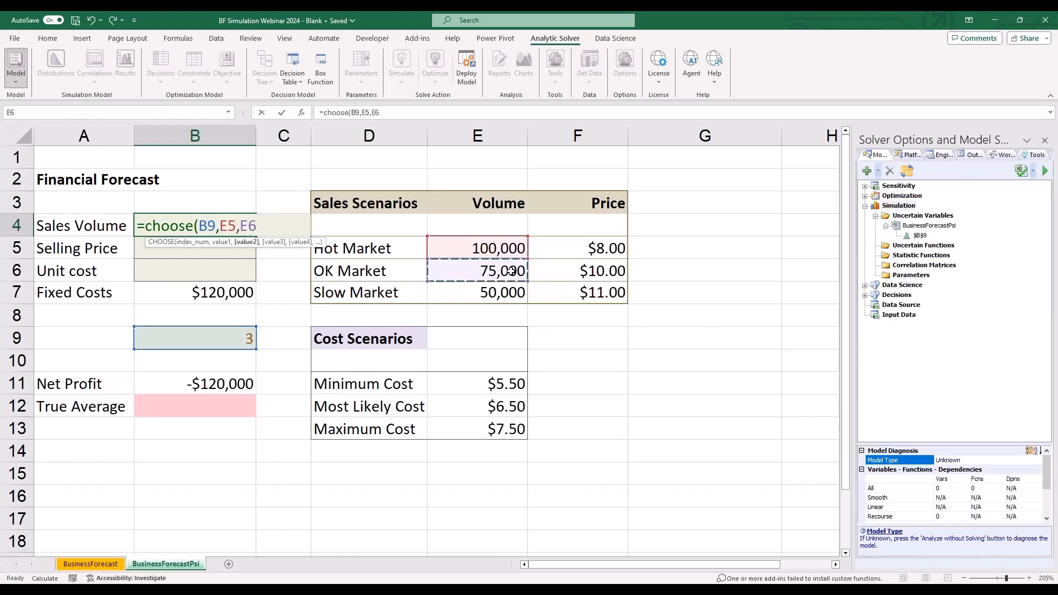
pyautogui.click(491, 293)
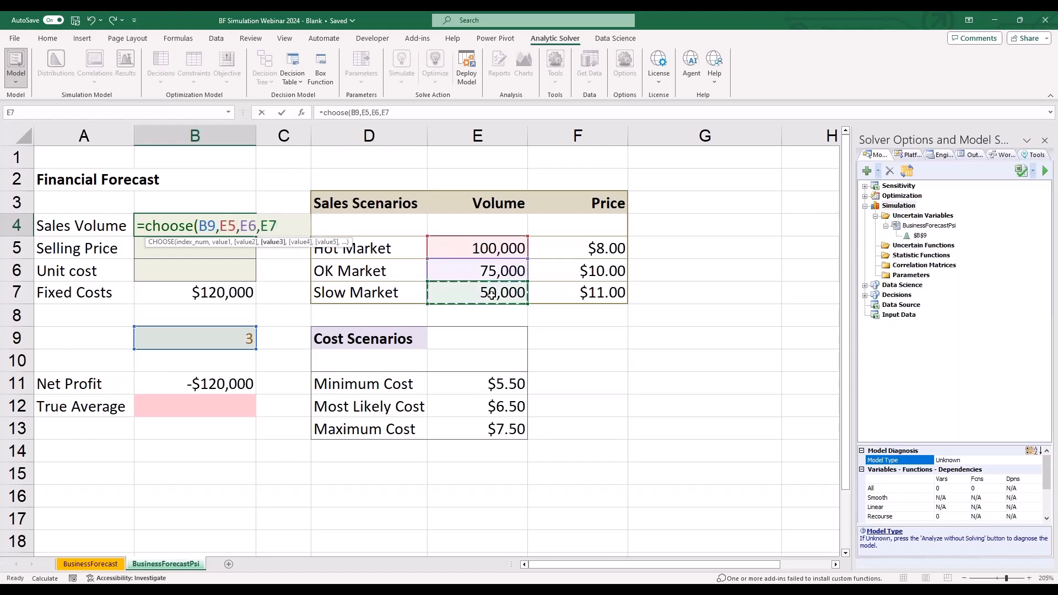
pyautogui.write(')')
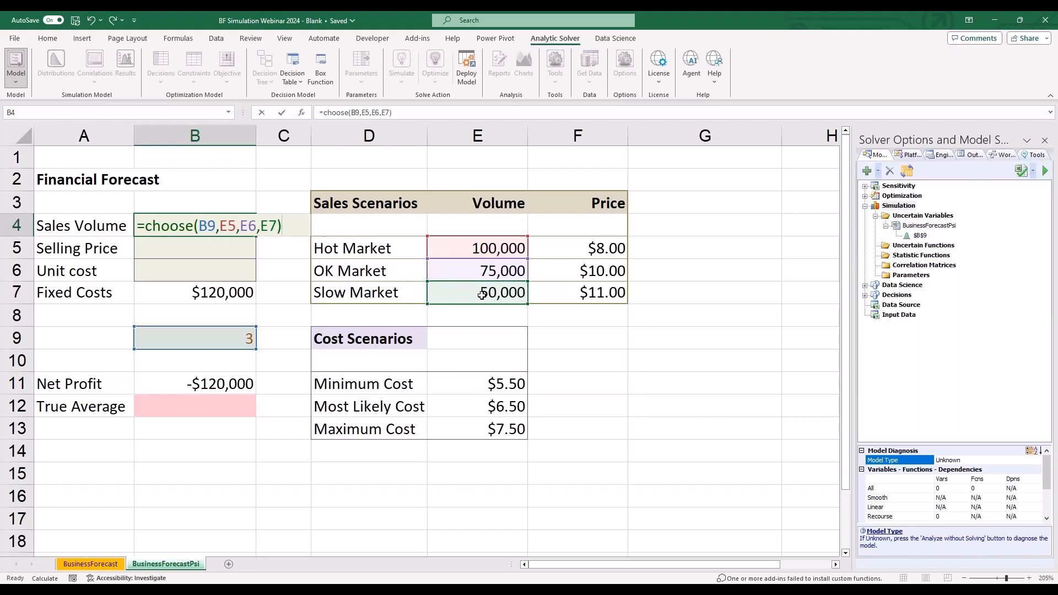
pyautogui.press('Return')
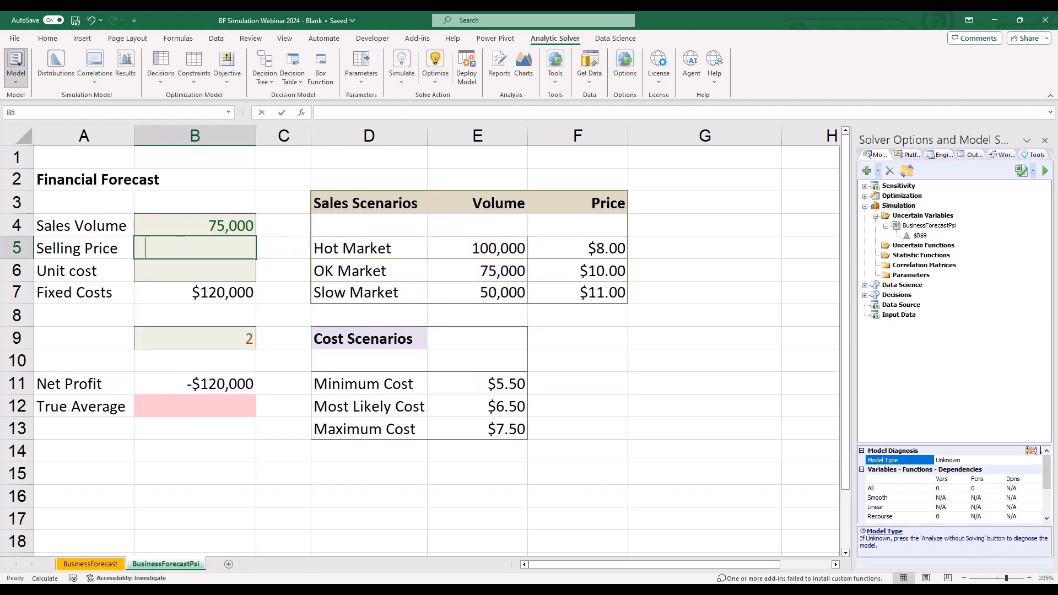
# - Enter the Selling Price formula =CHOOSE(B9,F5,F6,F7) in B5 to pick the price for the sampled market scenario
pyautogui.write('=choose')
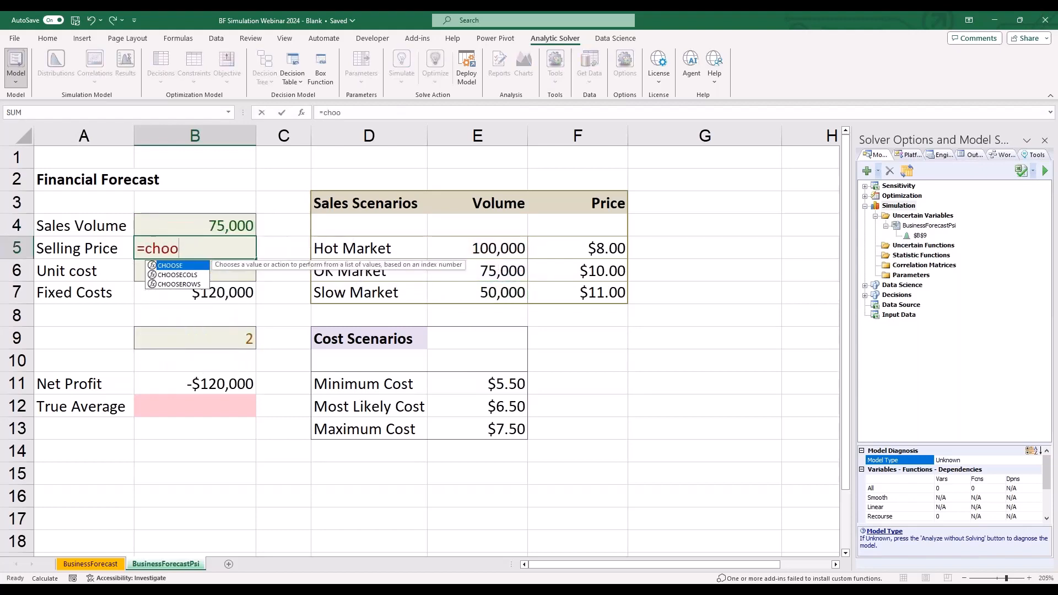
pyautogui.doubleClick(180, 266)
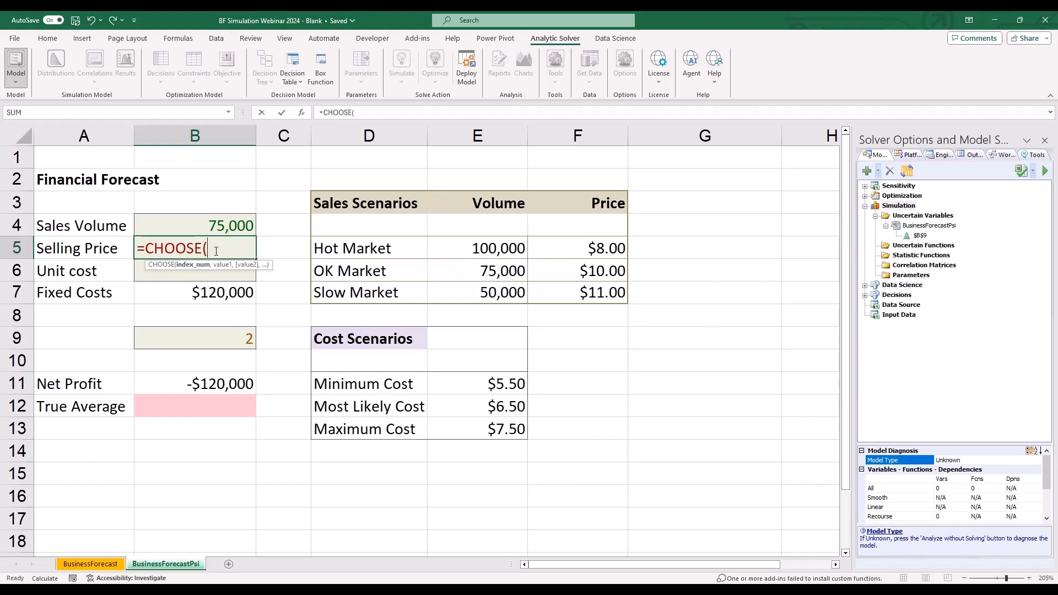
pyautogui.click(222, 336)
pyautogui.write(',')
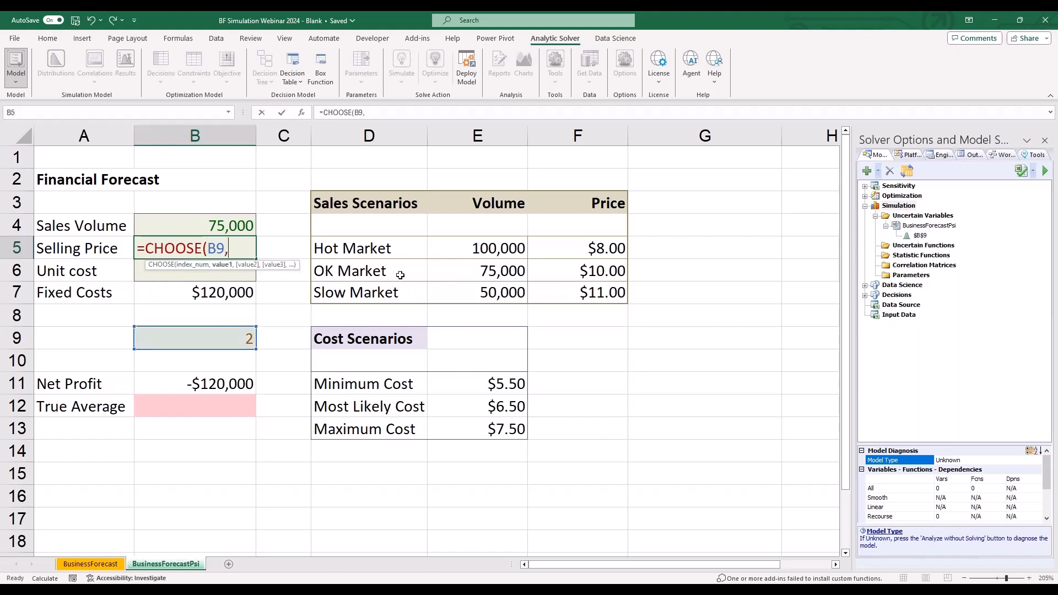
pyautogui.click(603, 254)
pyautogui.write(',')
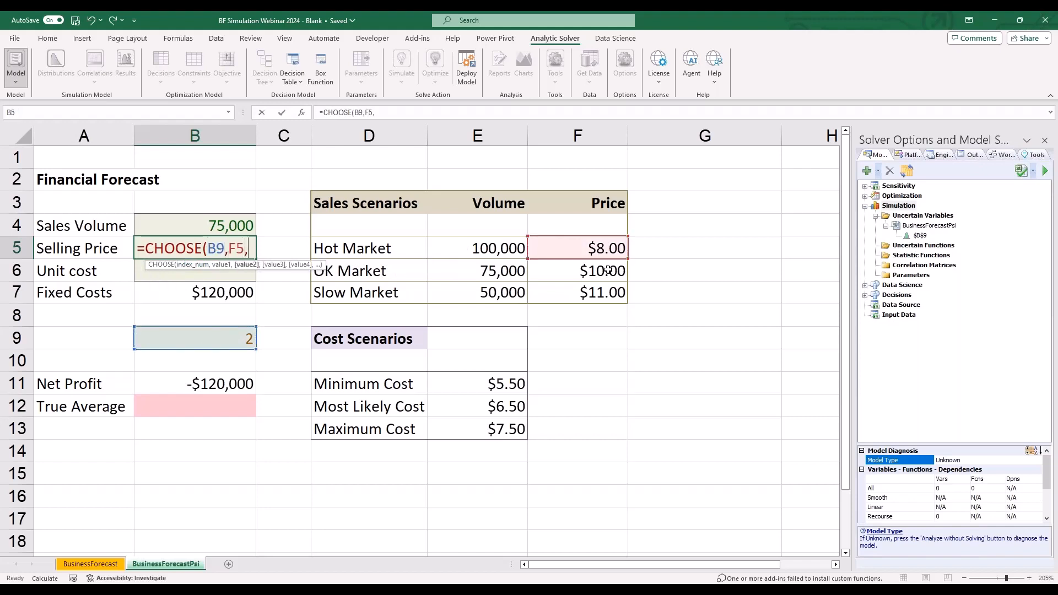
pyautogui.click(600, 272)
pyautogui.write(',')
pyautogui.click(596, 293)
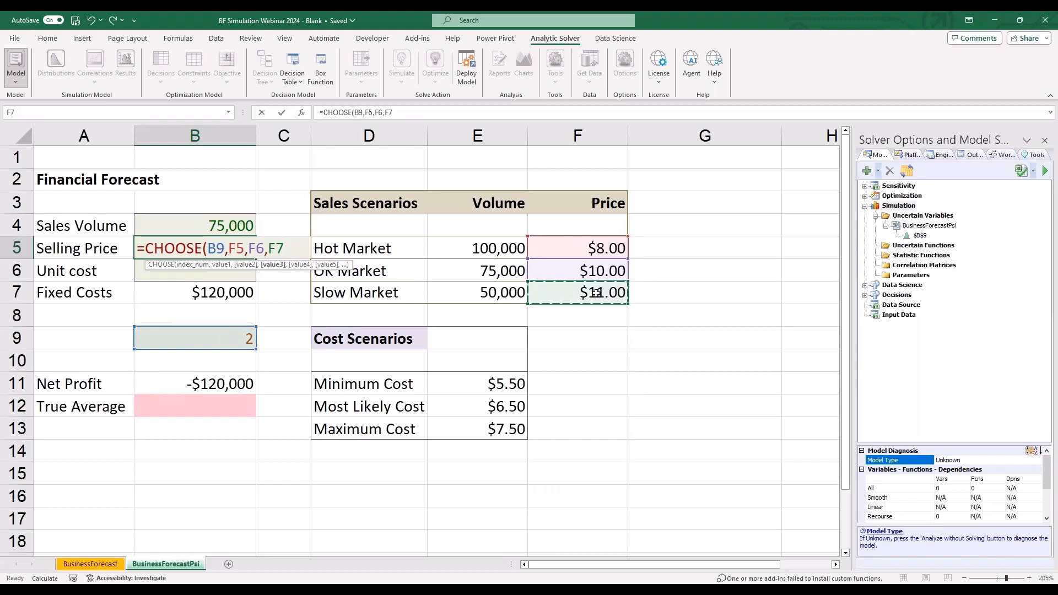
pyautogui.write(')')
pyautogui.press('Return')
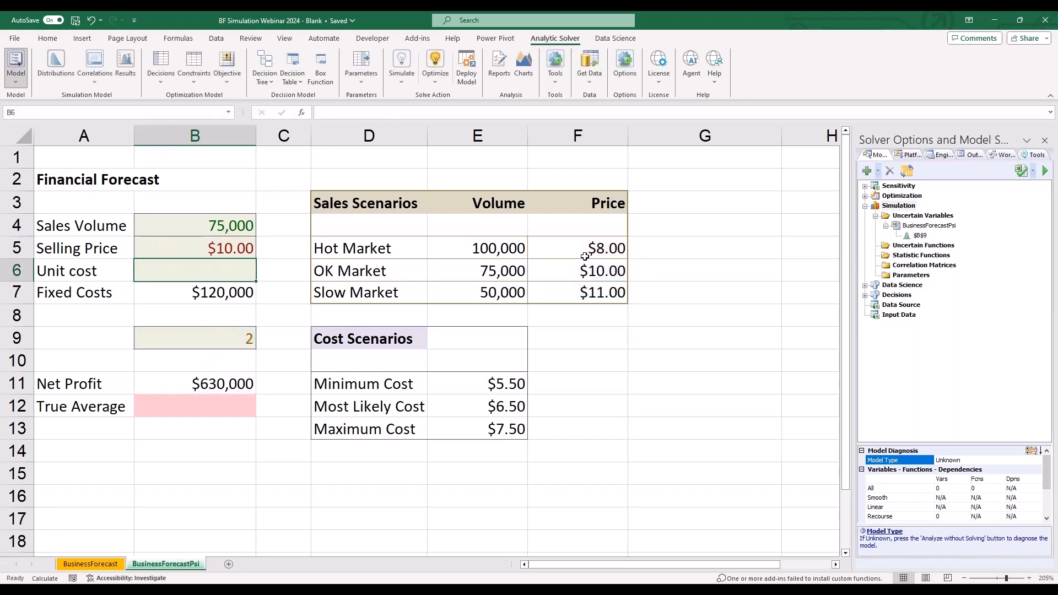
pyautogui.click(231, 249)
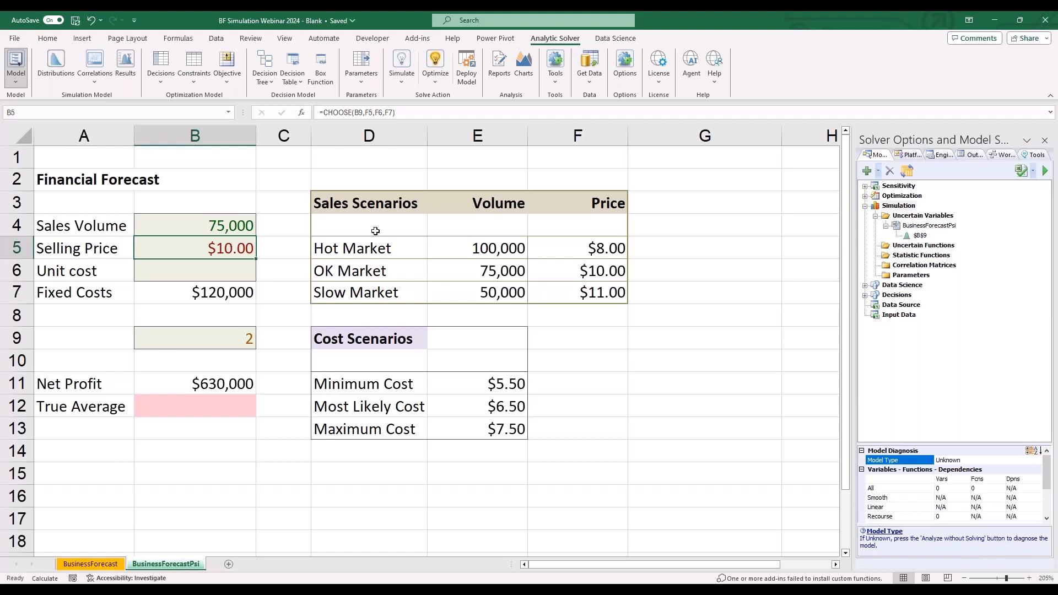
# - Start defining a Triangular distribution for the Unit cost cell B6
pyautogui.click(474, 379)
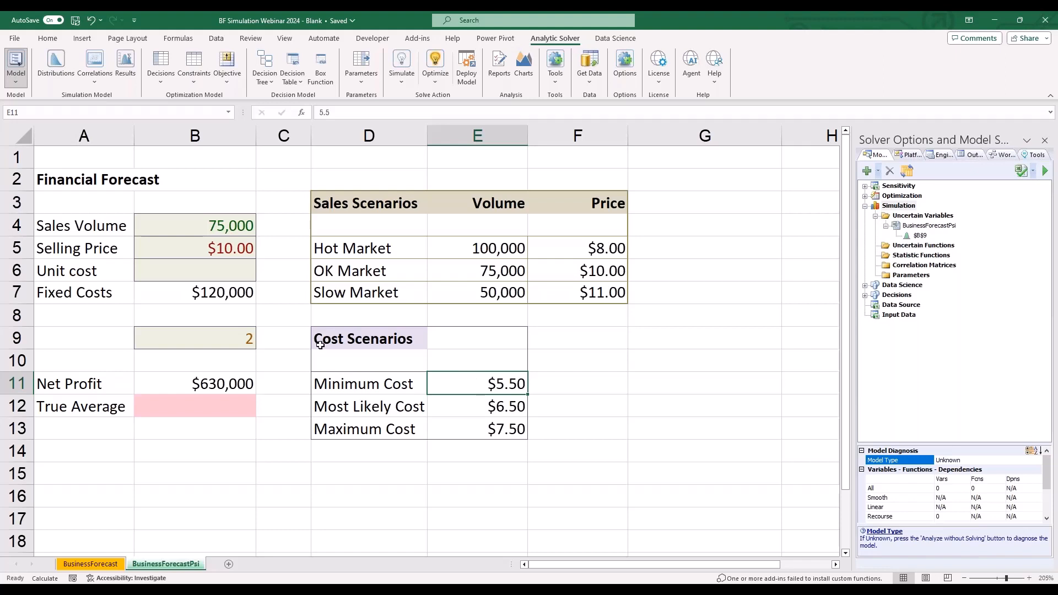
pyautogui.click(216, 271)
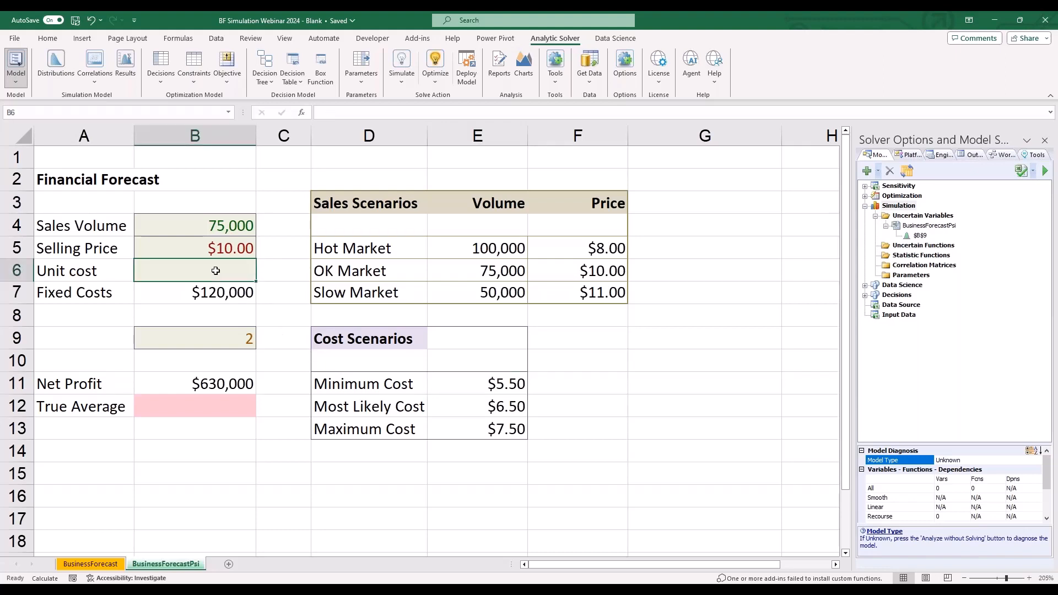
pyautogui.click(56, 64)
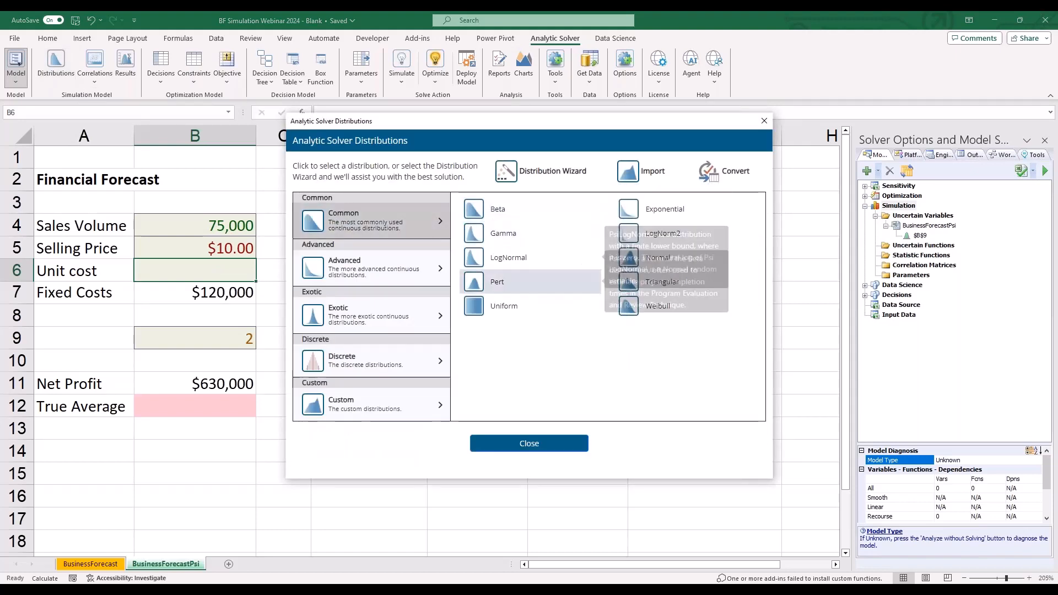
pyautogui.click(649, 284)
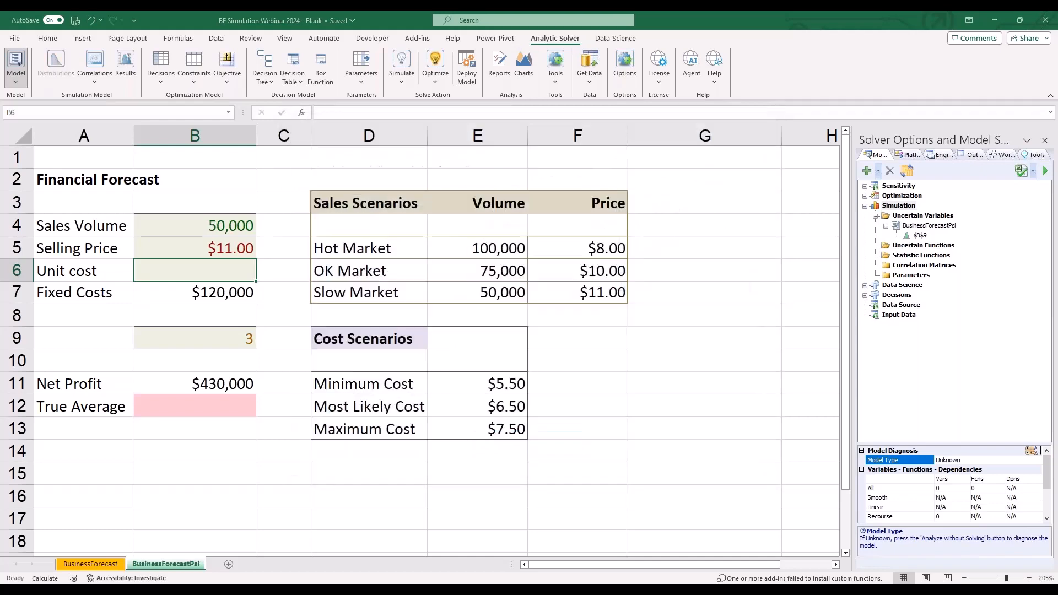
# - Link the min parameter of the Unit cost Triangular distribution to the Minimum Cost cell E11
pyautogui.moveTo(230, 93); pyautogui.dragTo(521, 98)
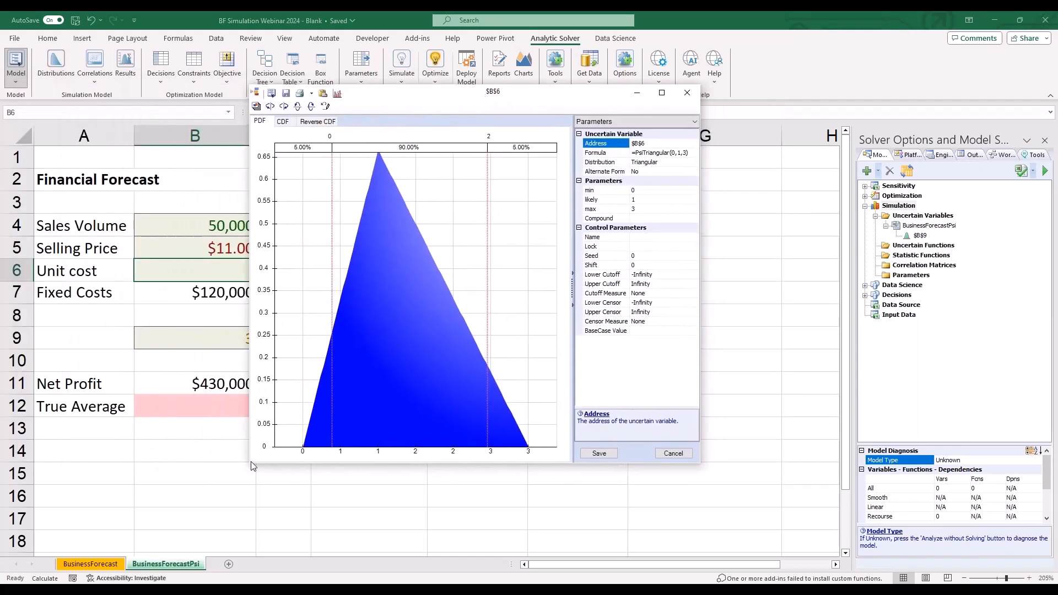
pyautogui.moveTo(251, 466); pyautogui.dragTo(202, 465)
pyautogui.click(646, 191)
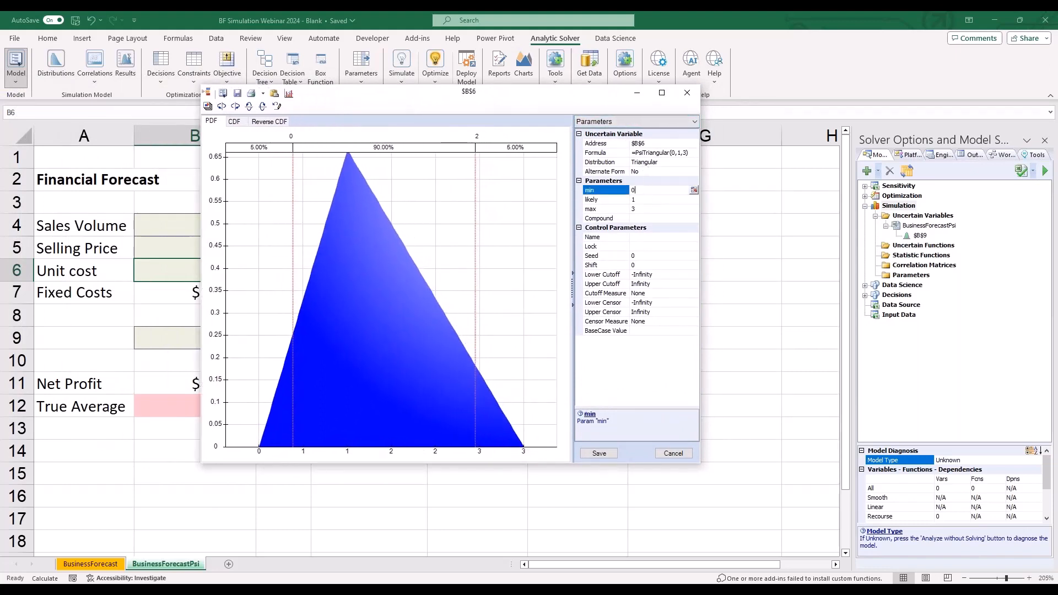
pyautogui.moveTo(476, 97); pyautogui.dragTo(365, 113)
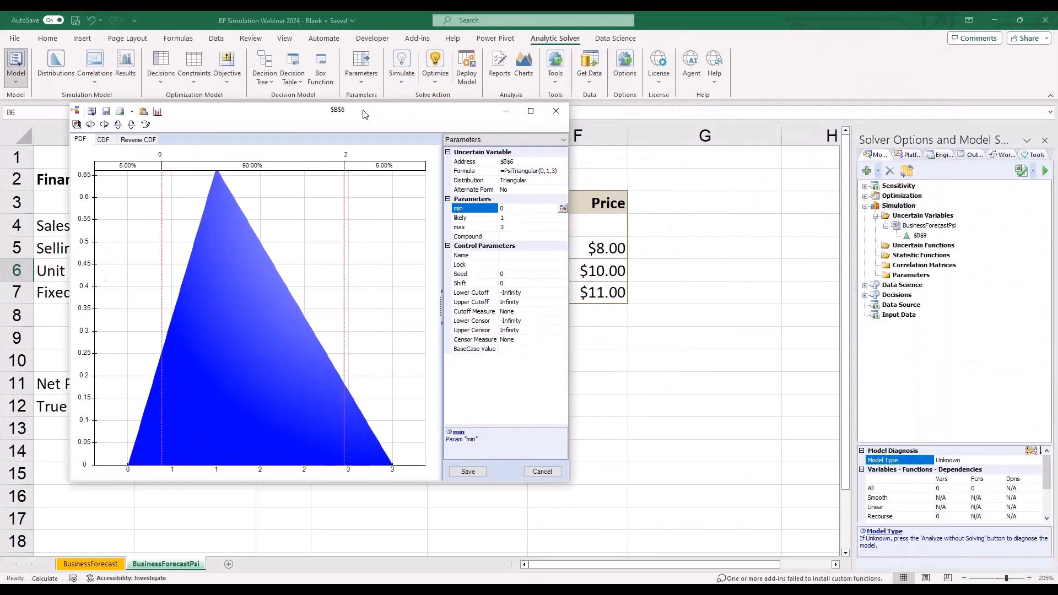
pyautogui.moveTo(568, 480); pyautogui.dragTo(438, 354)
pyautogui.click(423, 208)
pyautogui.click(506, 395)
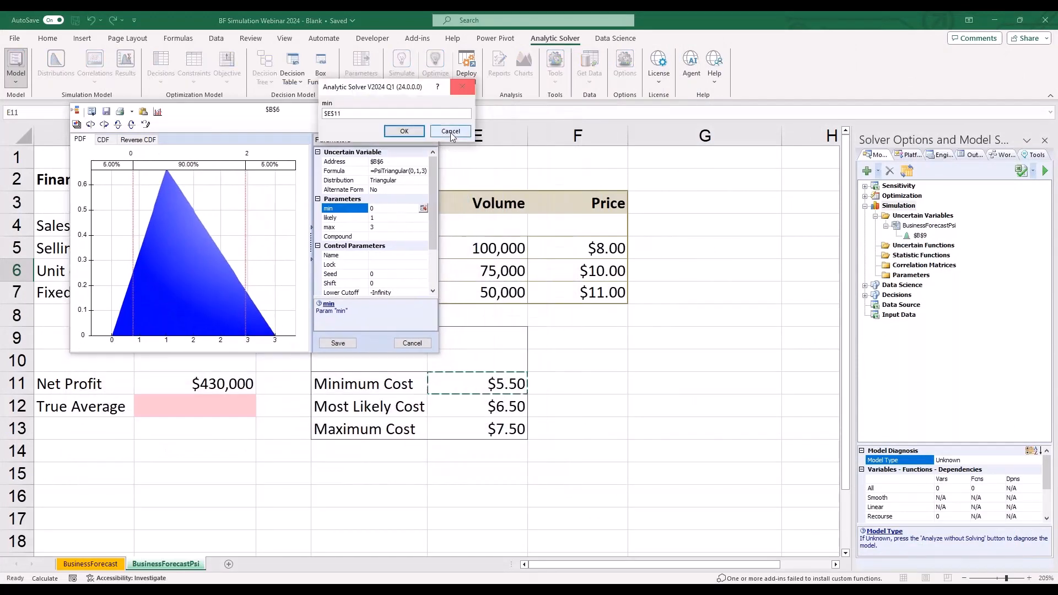
pyautogui.click(406, 133)
# - Link the distribution's likely parameter to cell E12 and max to cell E13, and save the distribution to B6
pyautogui.click(408, 218)
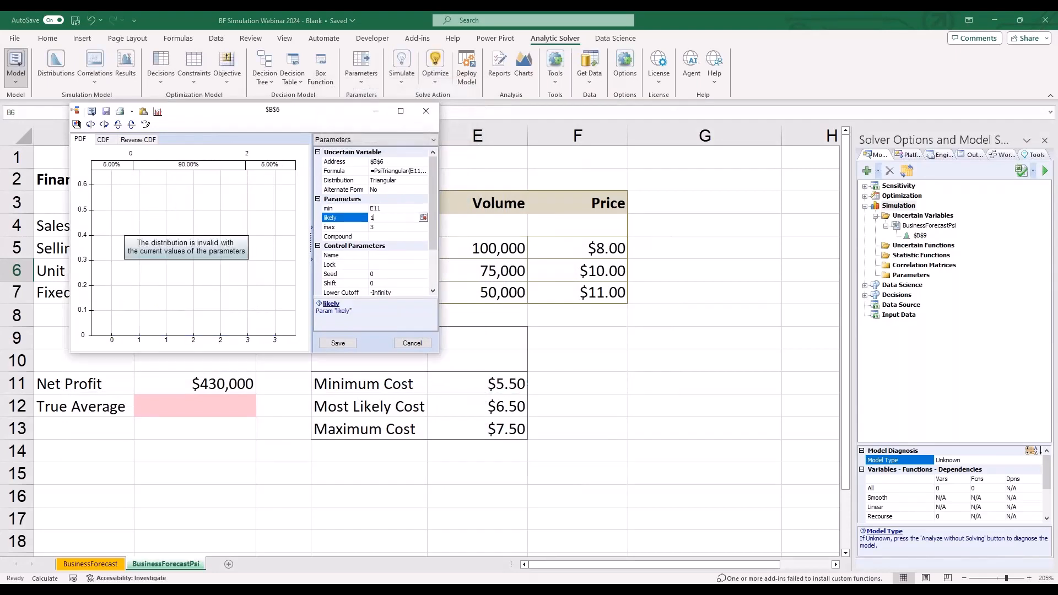
pyautogui.click(424, 218)
pyautogui.click(490, 413)
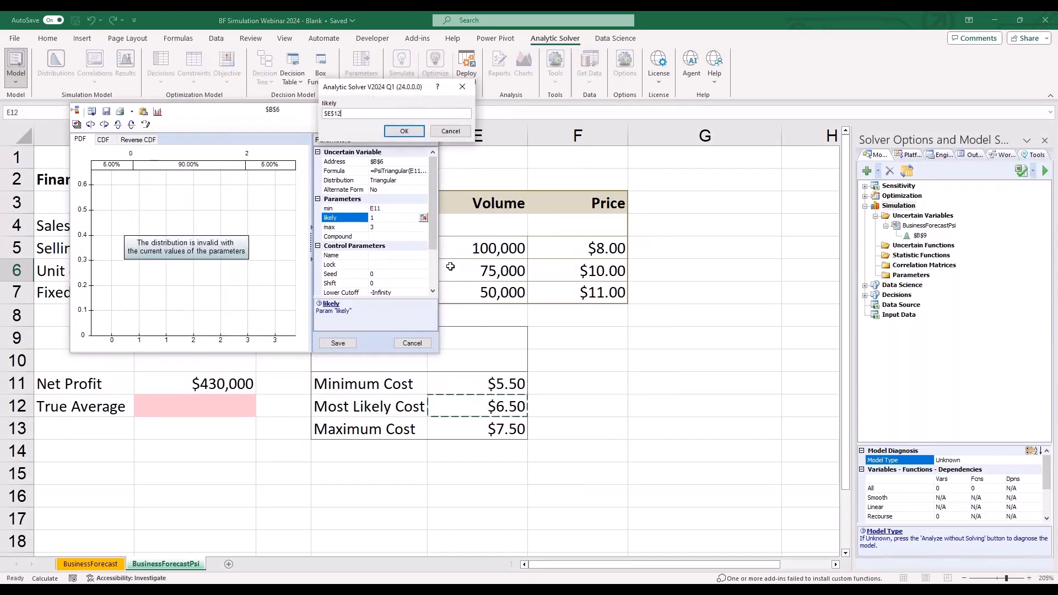
pyautogui.click(404, 131)
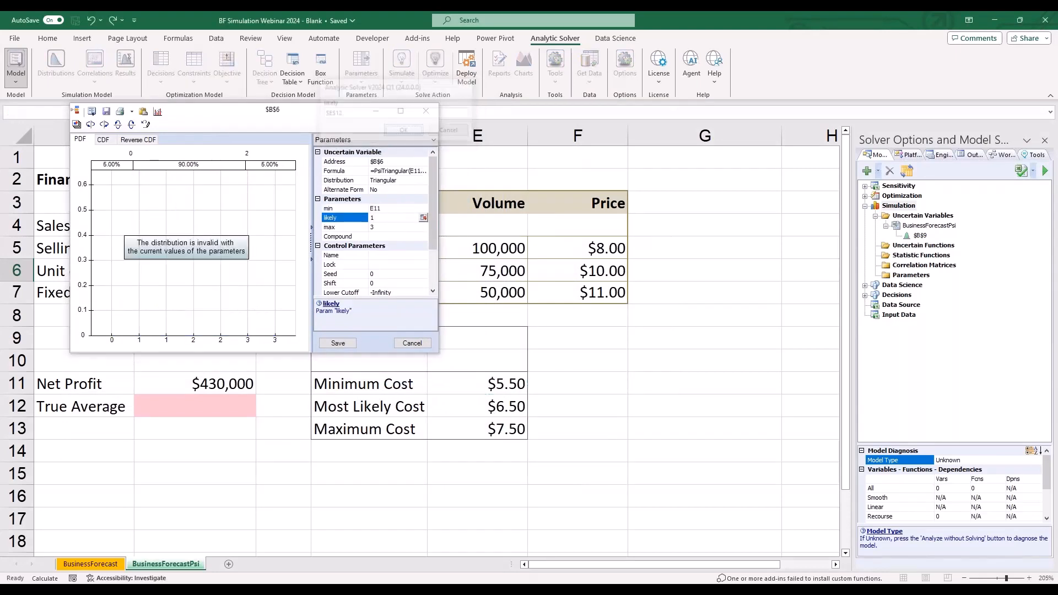
pyautogui.click(401, 227)
pyautogui.click(423, 227)
pyautogui.click(496, 428)
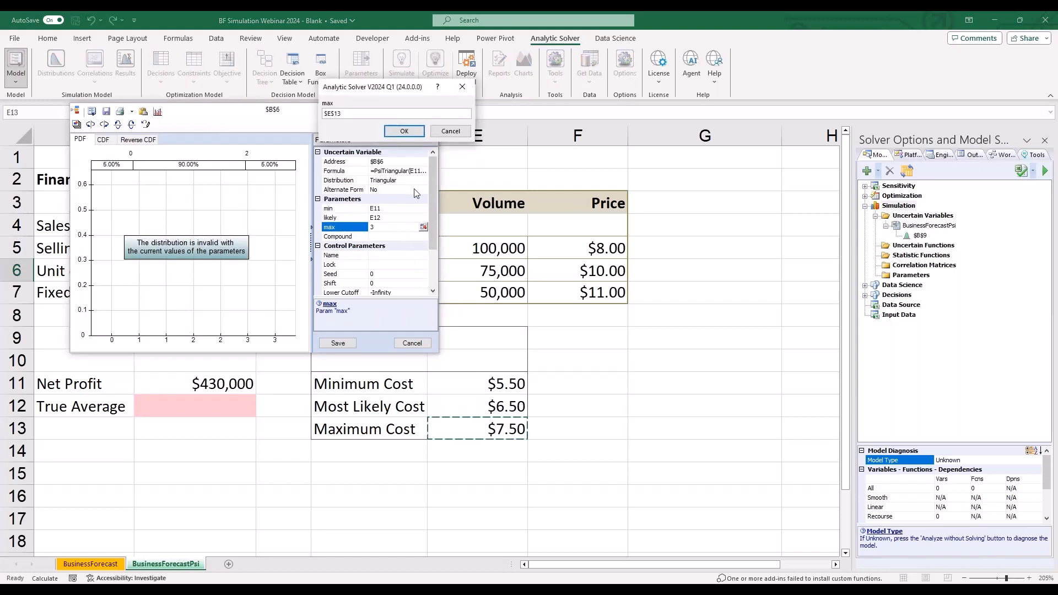
pyautogui.click(404, 130)
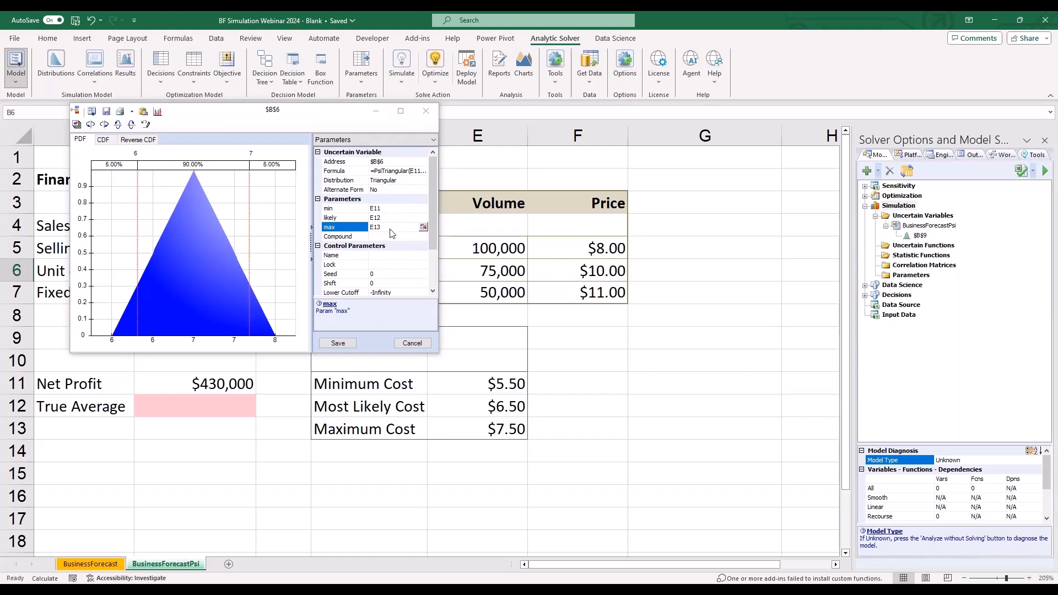
pyautogui.click(340, 343)
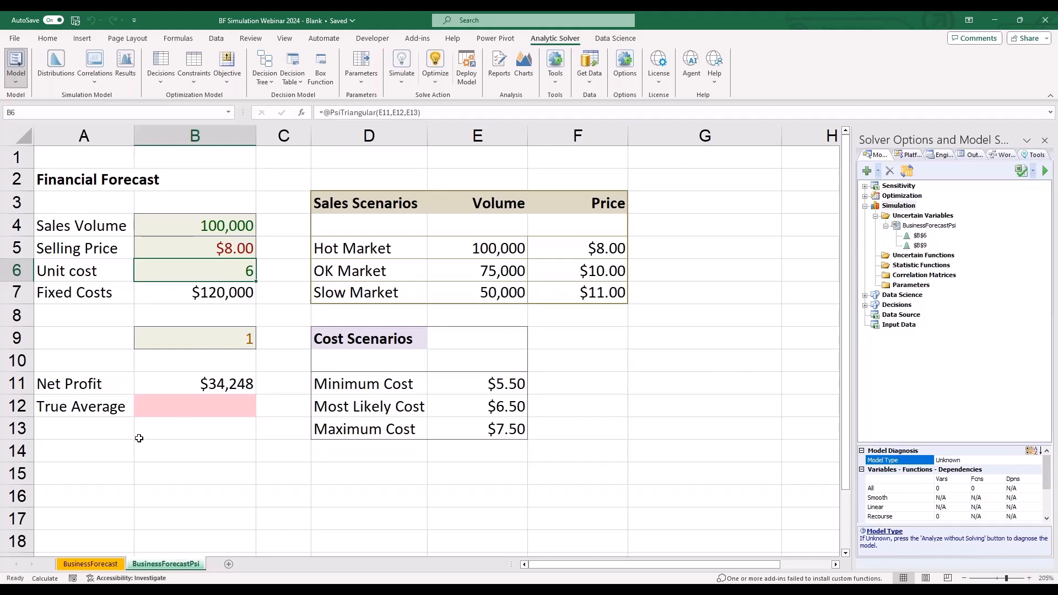
# - Insert a Mean simulation statistic of the Net Profit cell B11 into the True Average cell B12
pyautogui.click(223, 406)
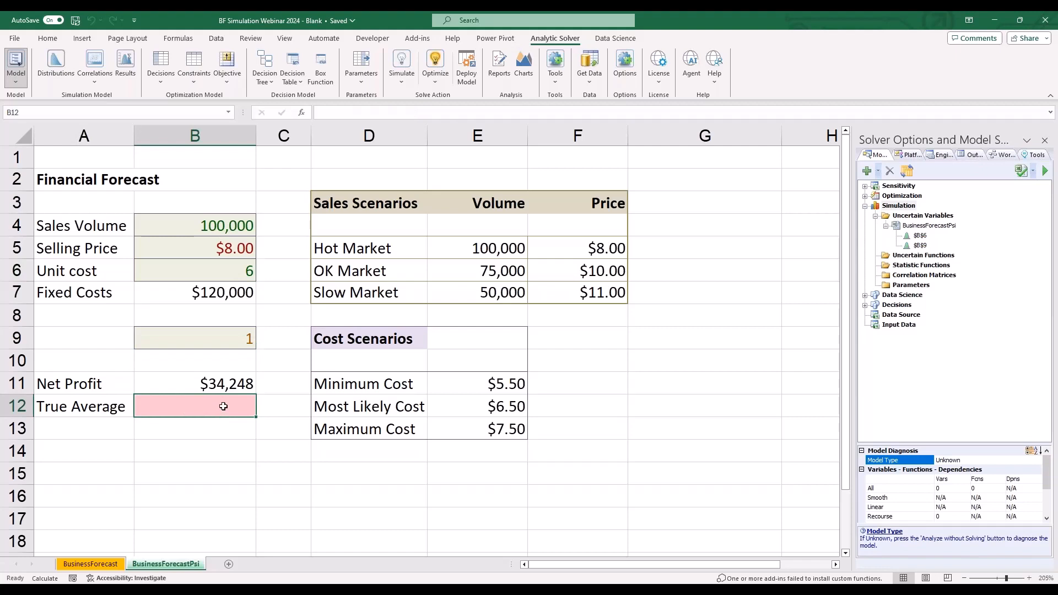
pyautogui.click(121, 76)
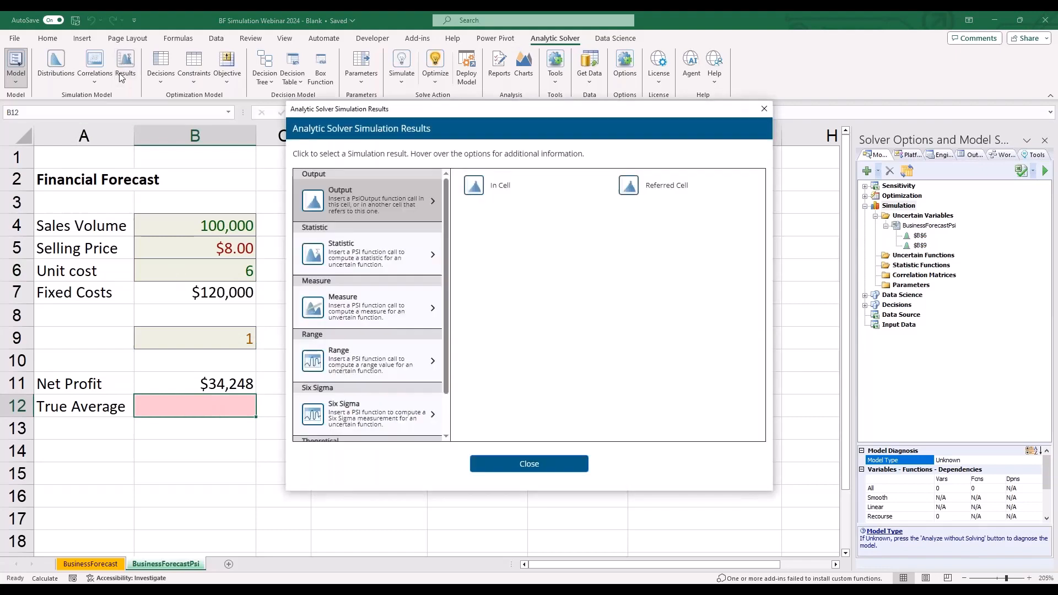
pyautogui.click(356, 262)
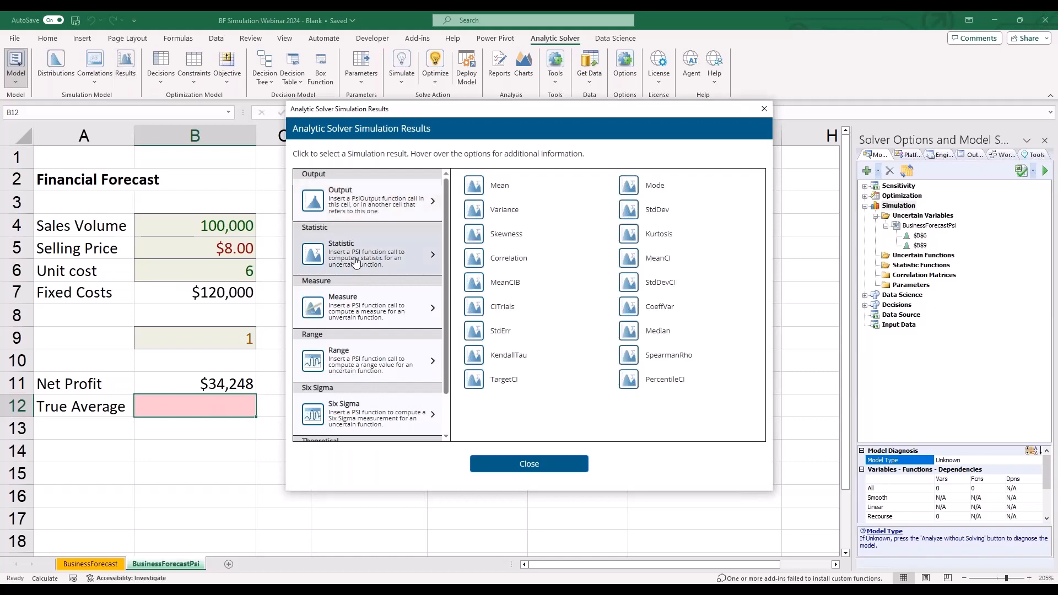
pyautogui.click(495, 187)
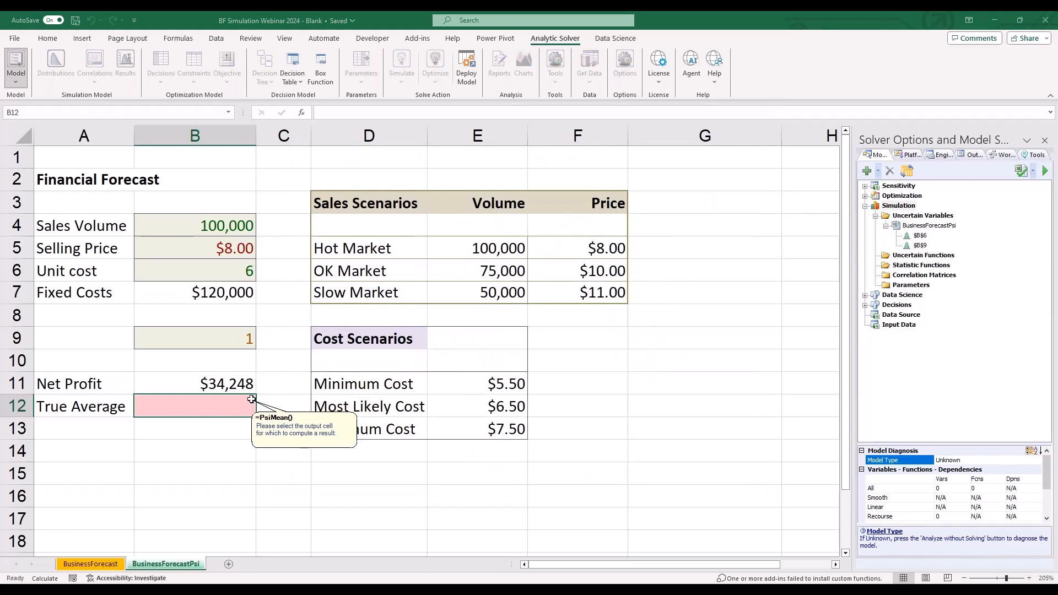
pyautogui.click(238, 385)
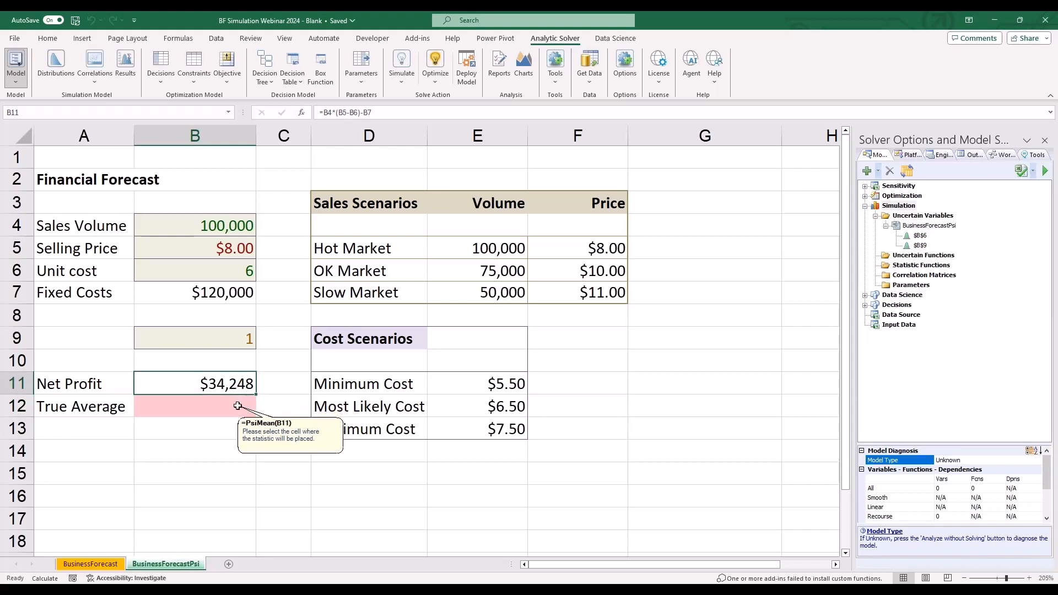
pyautogui.click(237, 406)
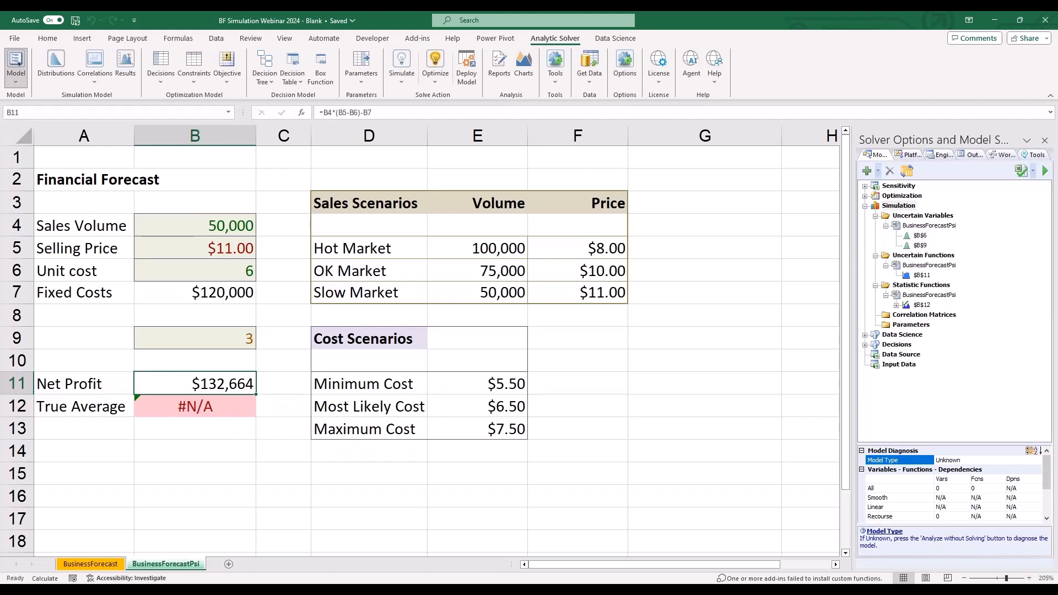
pyautogui.click(207, 399)
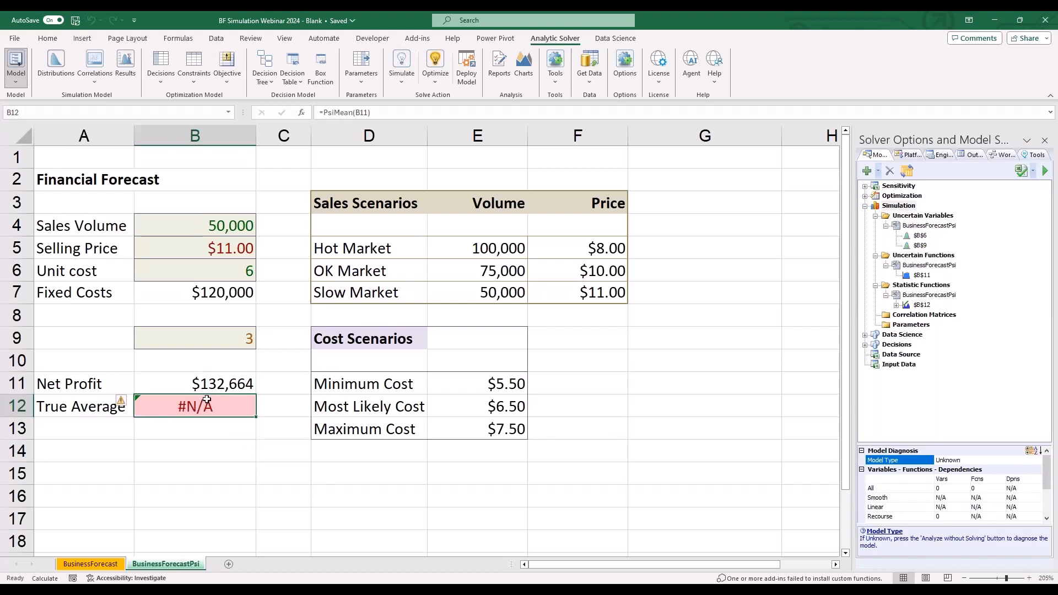
# - Designate the Net Profit cell B11 as an in-cell simulation output, appending PsiOutput() to its formula
pyautogui.click(204, 384)
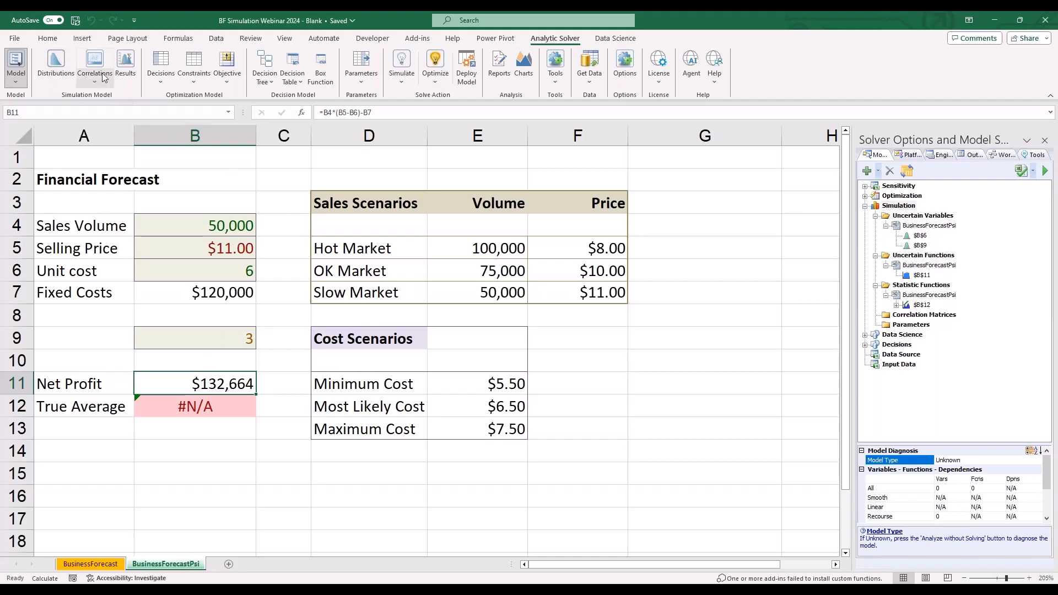
pyautogui.click(118, 68)
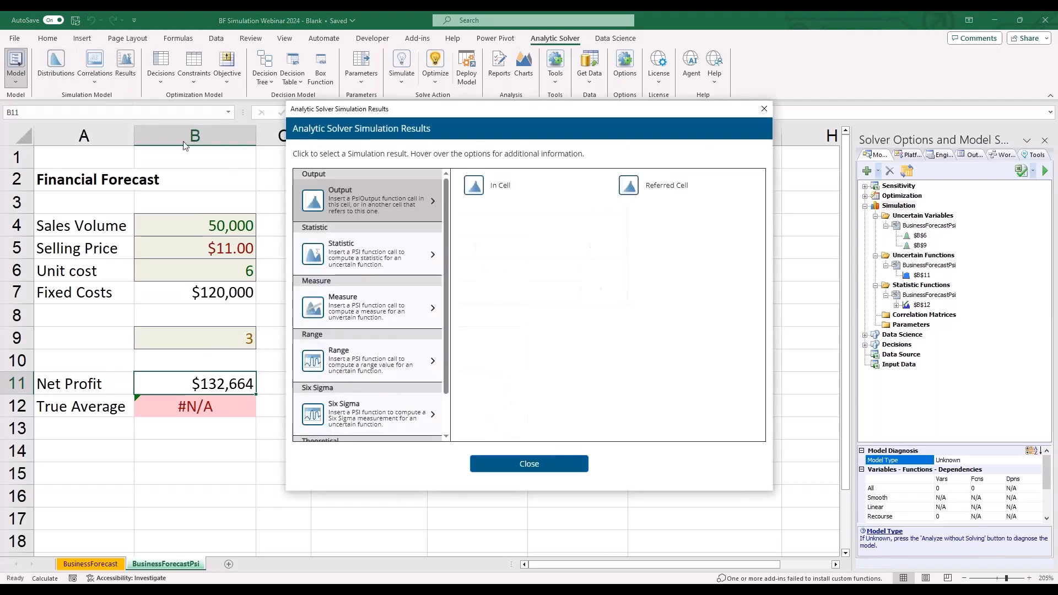
pyautogui.click(509, 196)
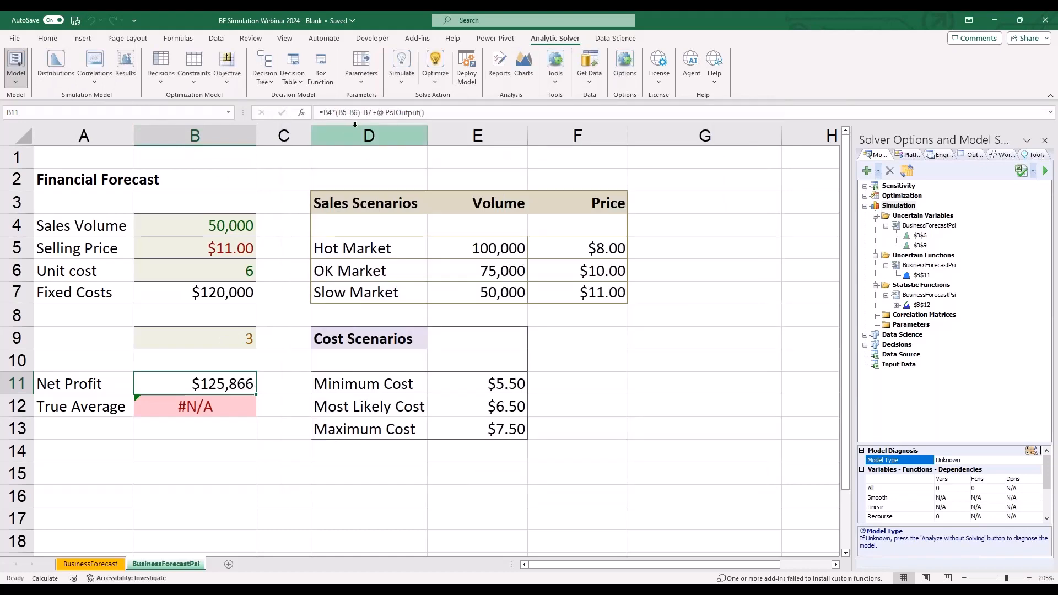
pyautogui.click(394, 112)
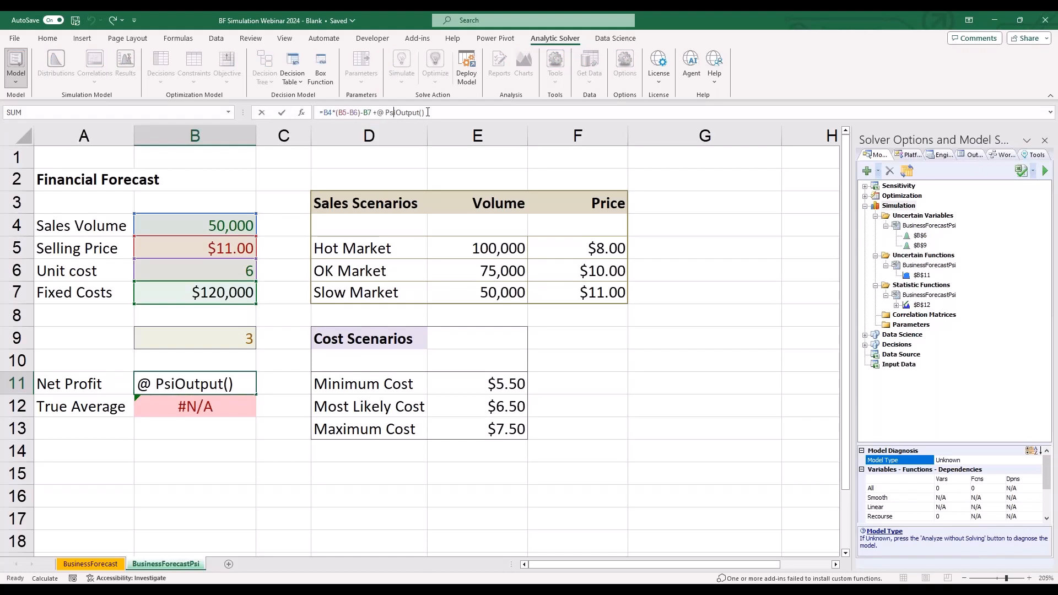
pyautogui.press('Escape')
pyautogui.click(578, 293)
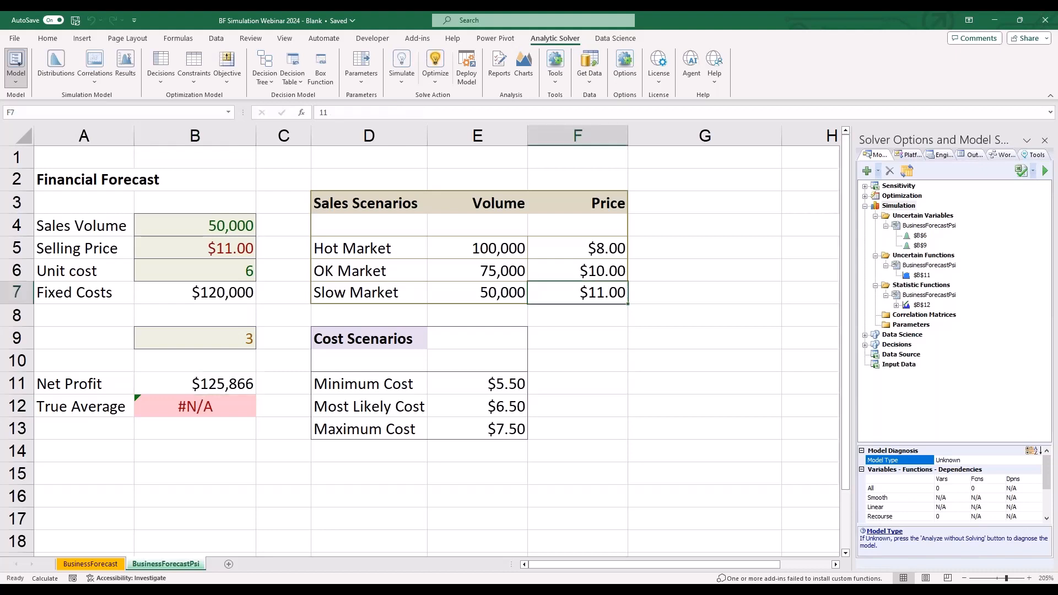
# - Examine the simulation model's uncertain variable B6, its statistic function B12 and the uncertain function B11 with their properties
pyautogui.moveTo(856, 300); pyautogui.dragTo(698, 298)
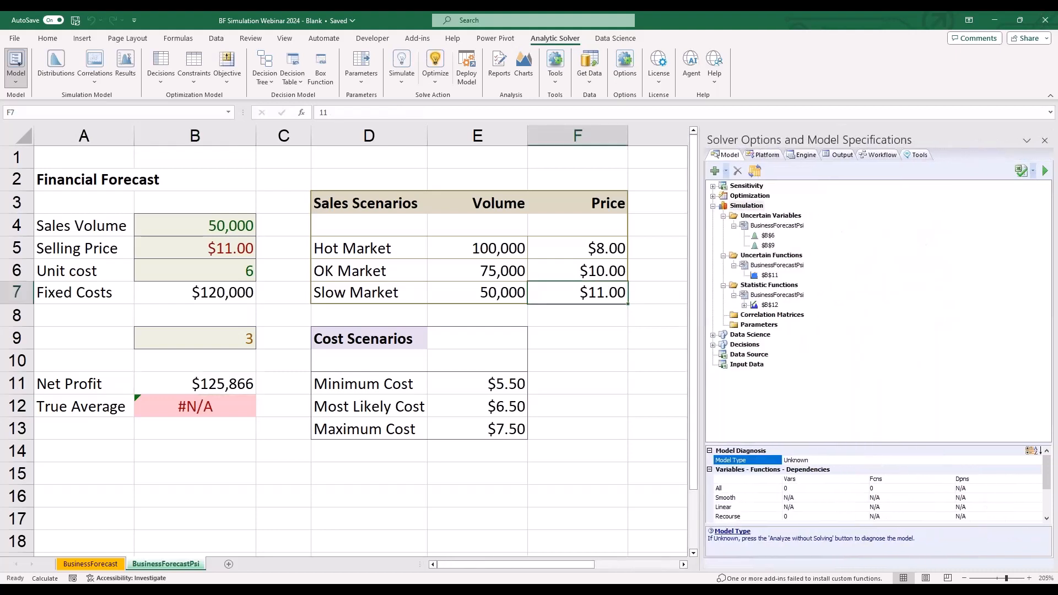
pyautogui.click(764, 220)
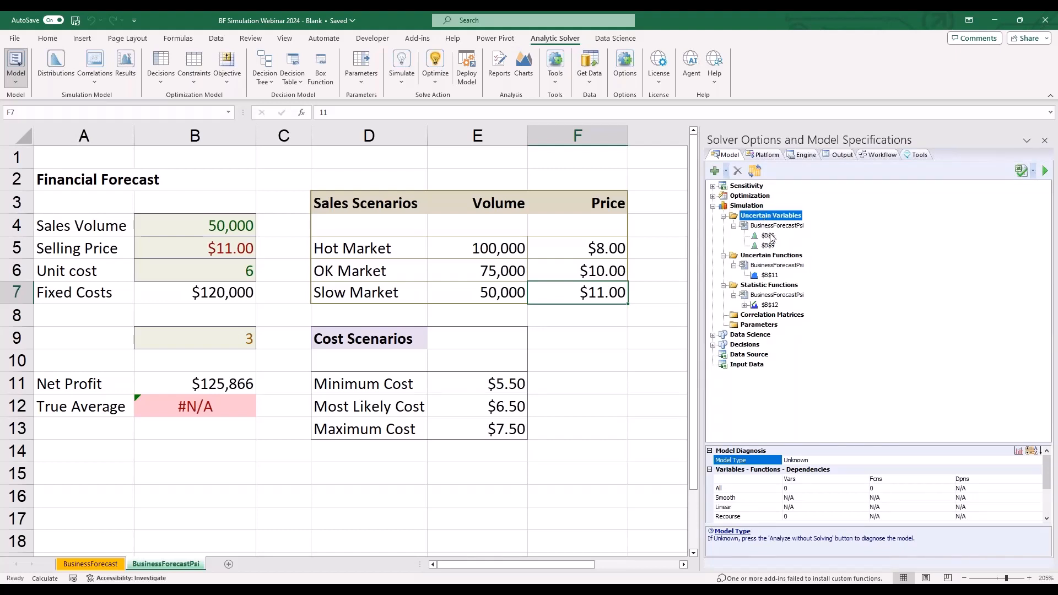
pyautogui.click(771, 235)
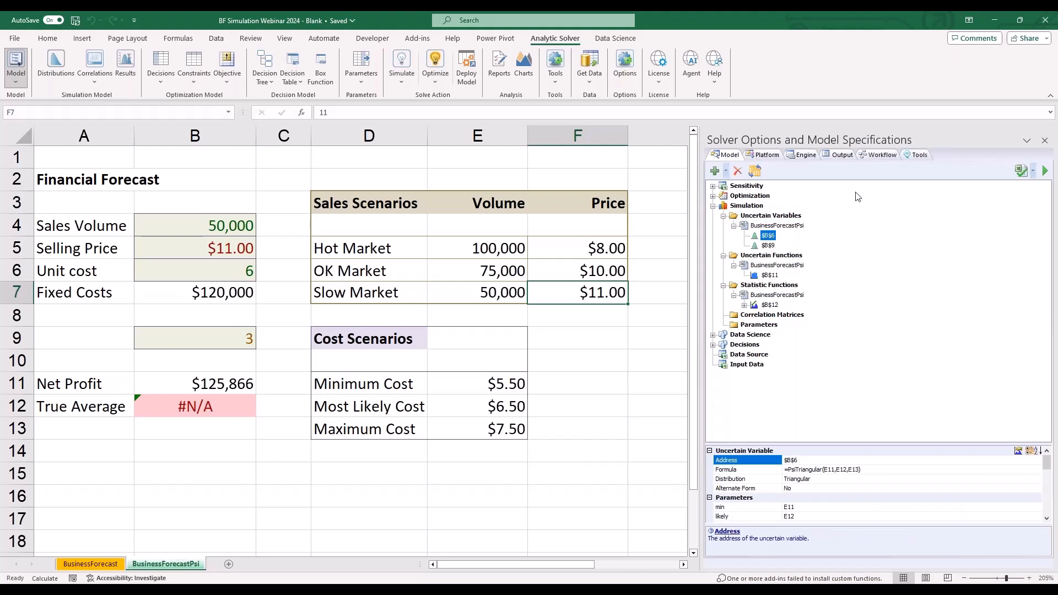
pyautogui.moveTo(783, 238)
pyautogui.mouseDown()
pyautogui.moveTo(766, 220)
pyautogui.moveTo(772, 240)
pyautogui.mouseUp()
pyautogui.moveTo(802, 523)
pyautogui.mouseDown()
pyautogui.moveTo(690, 468)
pyautogui.moveTo(806, 512)
pyautogui.moveTo(757, 521)
pyautogui.mouseUp()
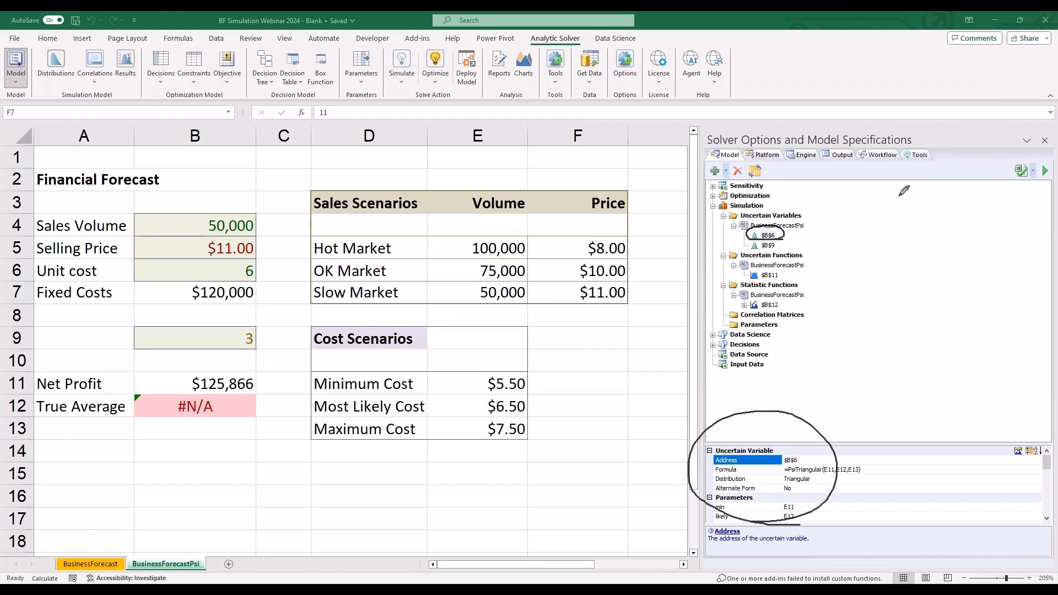
pyautogui.click(902, 250)
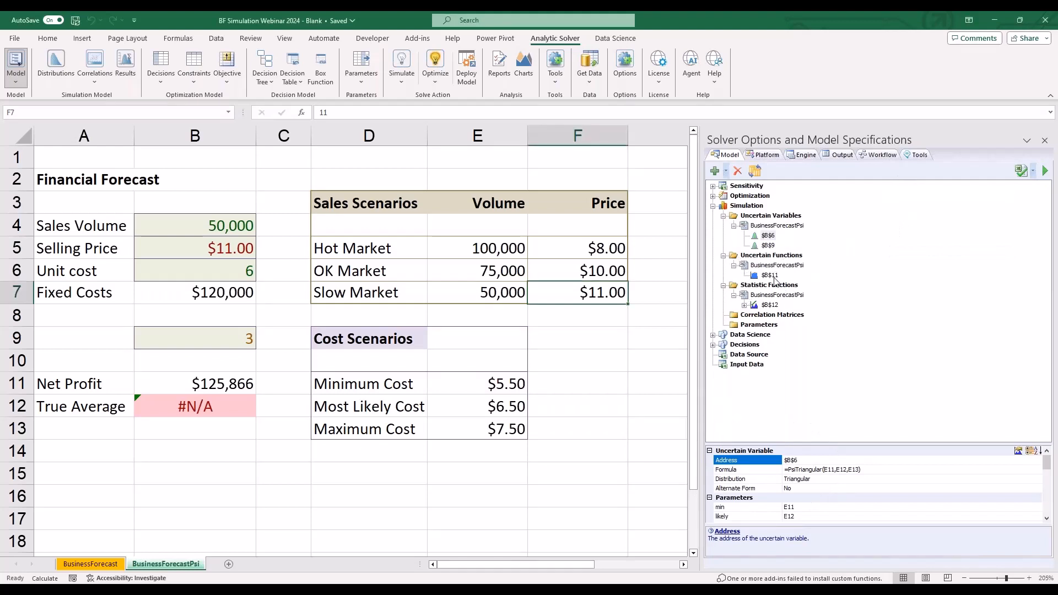
pyautogui.click(744, 306)
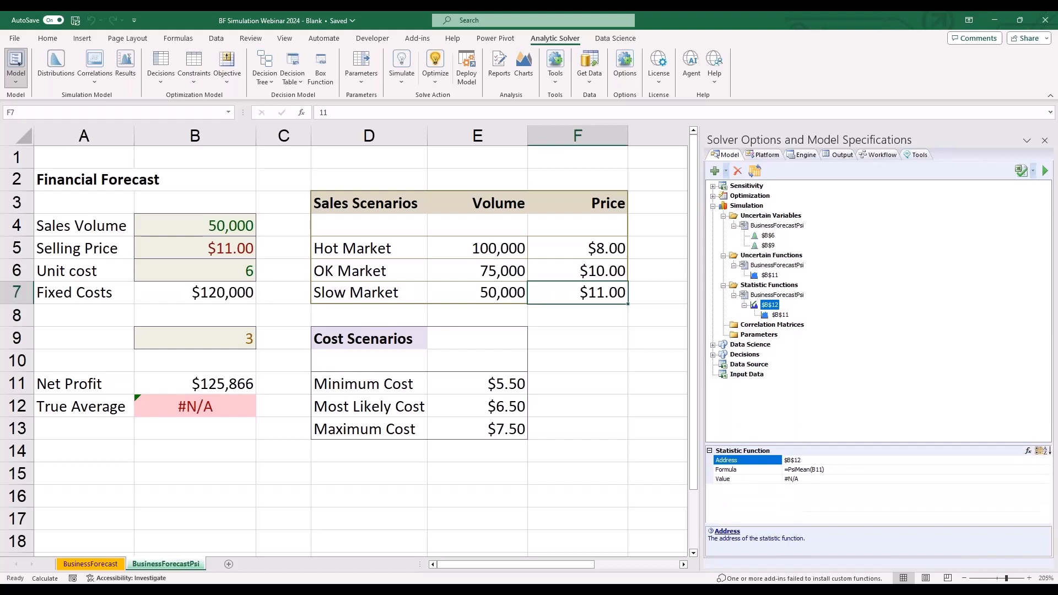
pyautogui.click(780, 315)
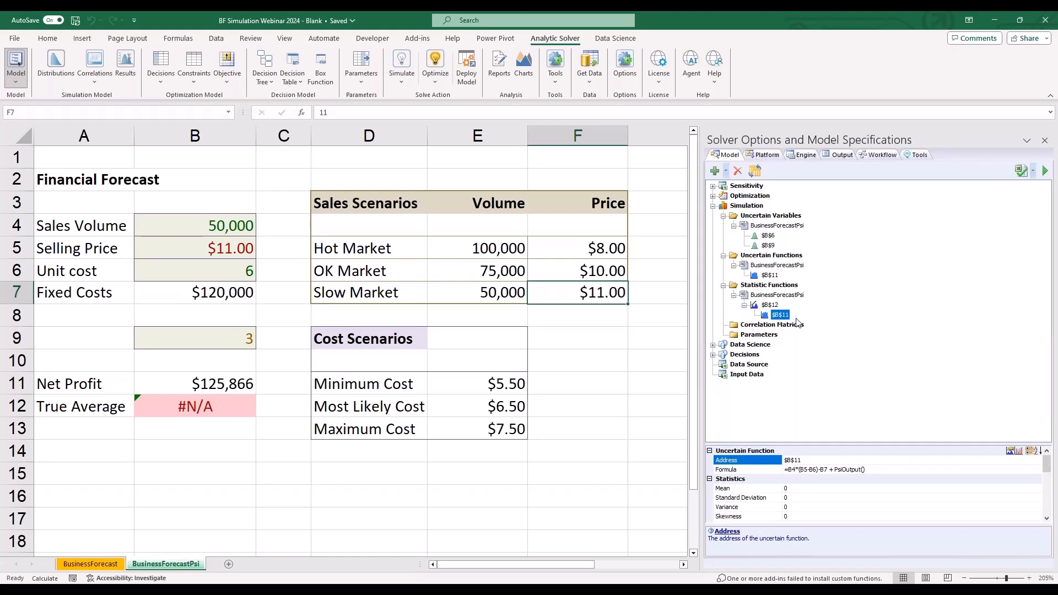
pyautogui.click(622, 389)
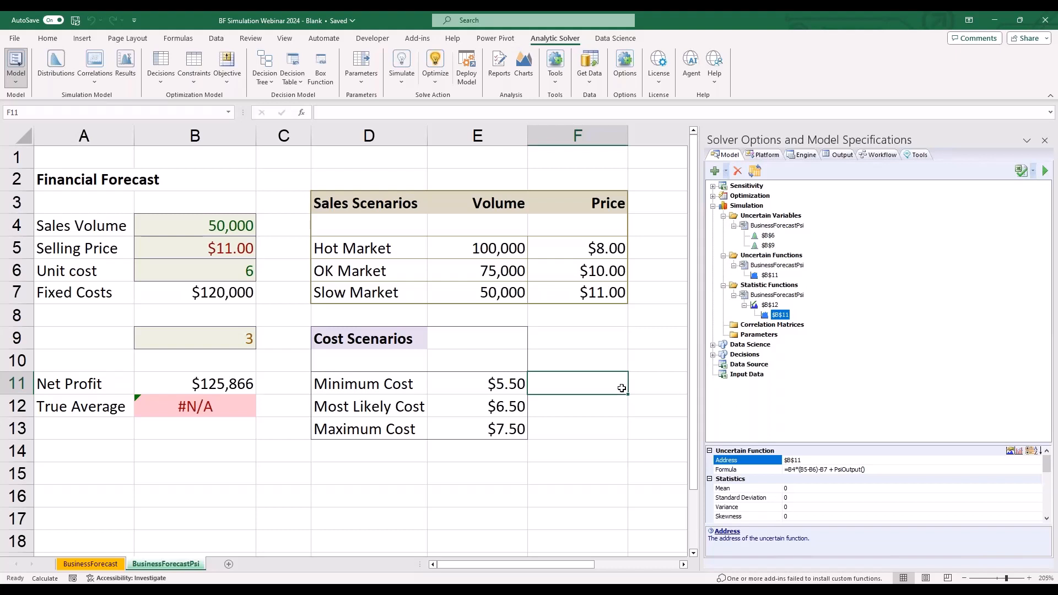
# - Run the simulation once and examine the Net Profit frequency chart and its statistics beside the forecast cells
pyautogui.click(411, 83)
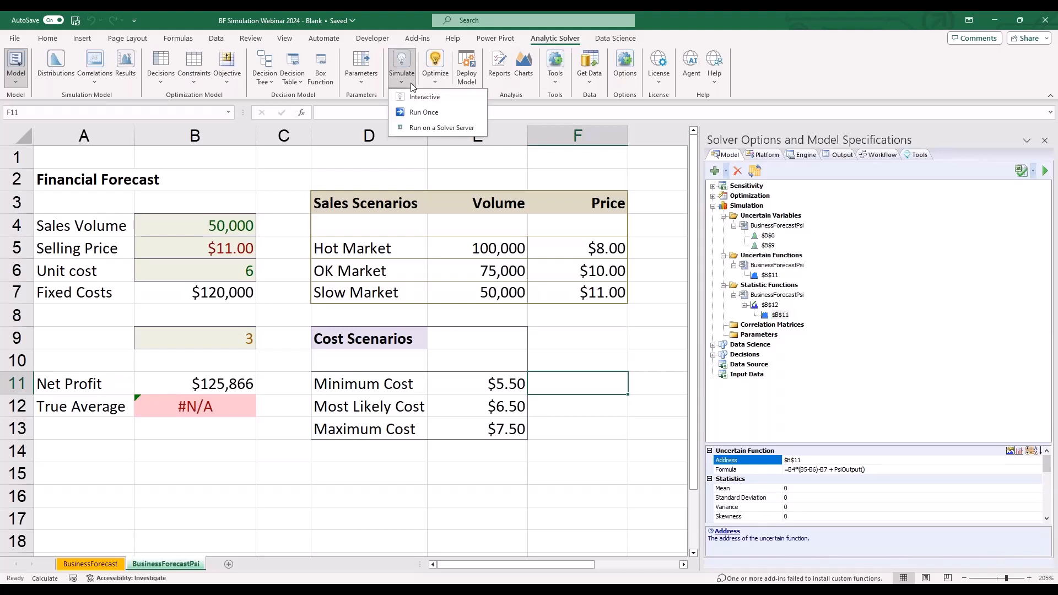
pyautogui.click(421, 113)
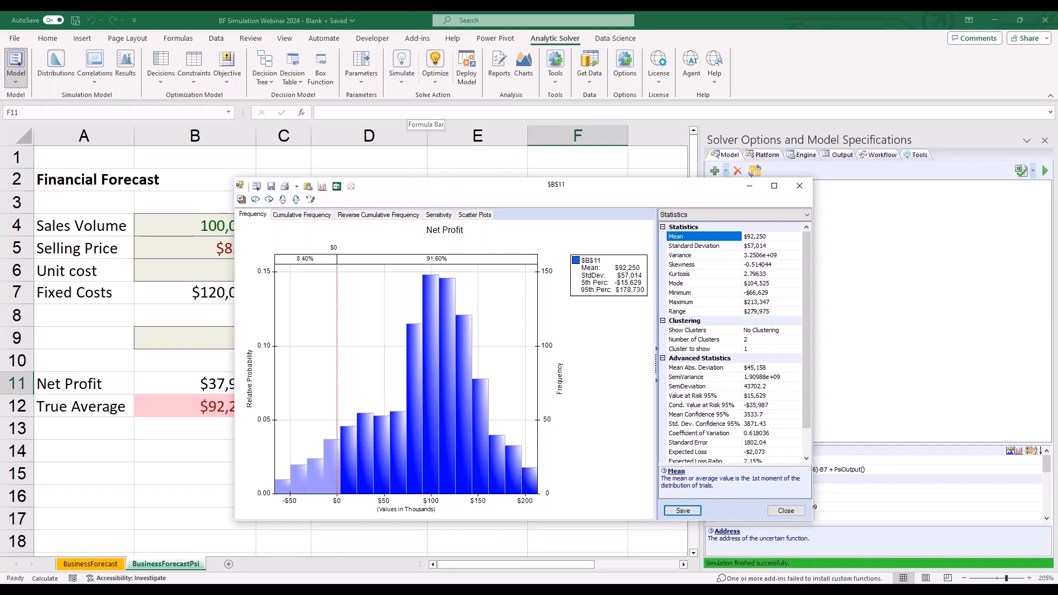
pyautogui.click(336, 247)
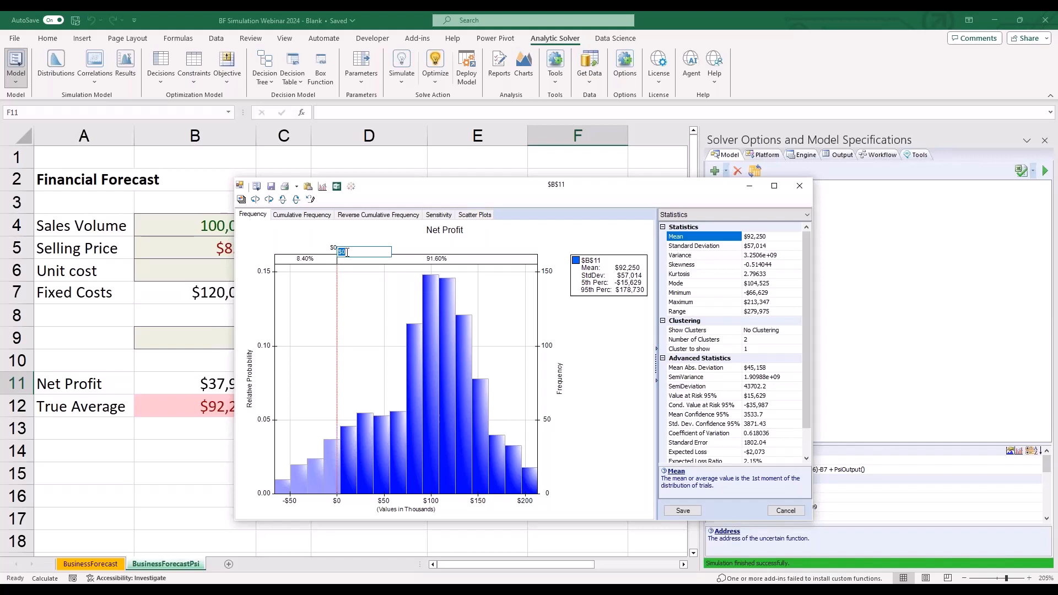
pyautogui.moveTo(473, 185); pyautogui.dragTo(532, 115)
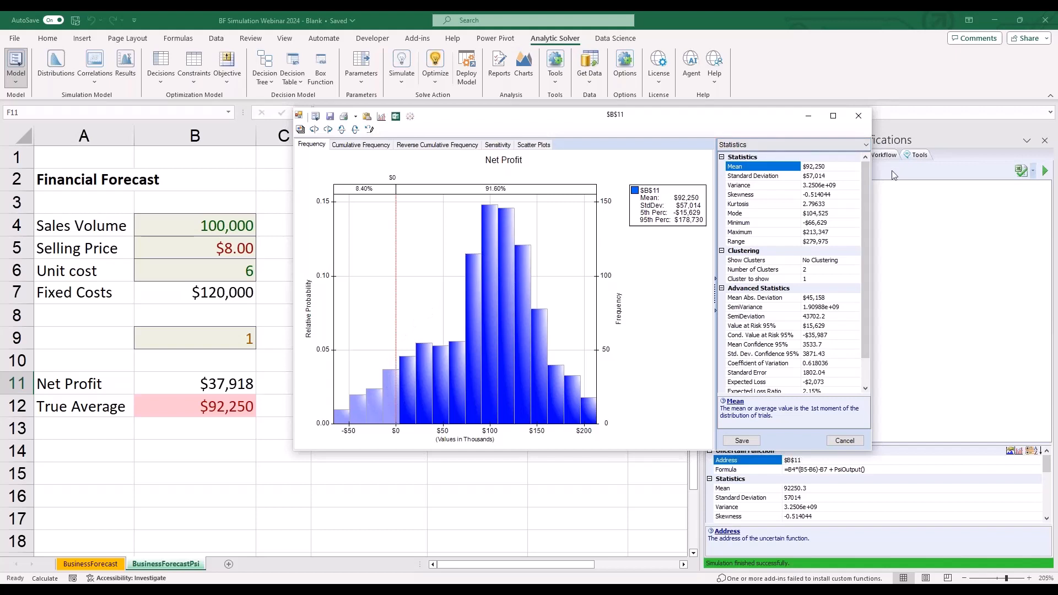
pyautogui.click(902, 198)
pyautogui.moveTo(759, 100)
pyautogui.mouseDown()
pyautogui.moveTo(777, 126)
pyautogui.moveTo(766, 120)
pyautogui.mouseUp()
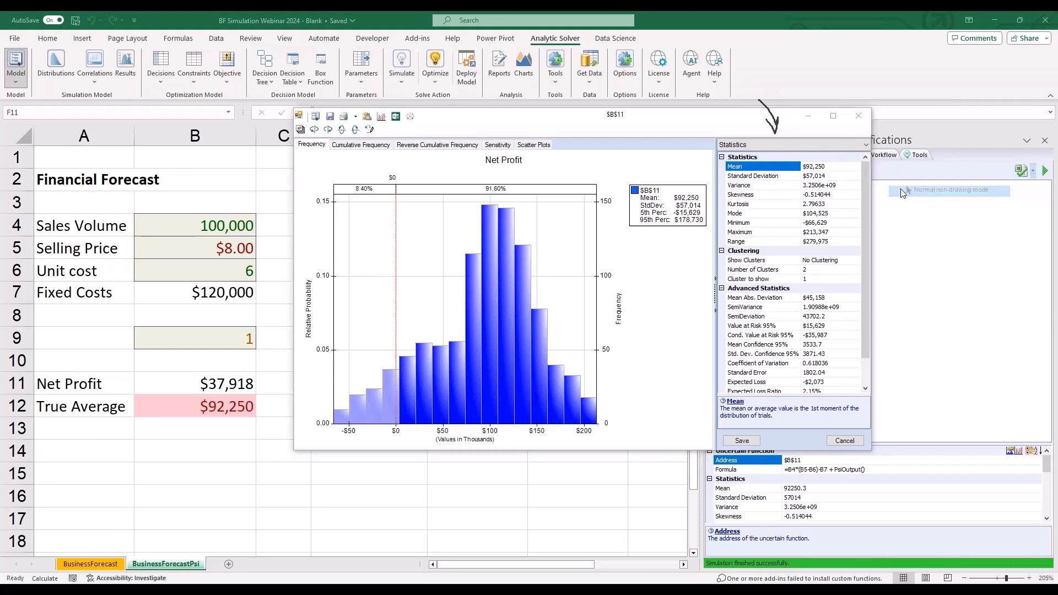
# - Examine the Net Profit percentiles alongside the frequency chart
pyautogui.click(849, 145)
pyautogui.click(817, 164)
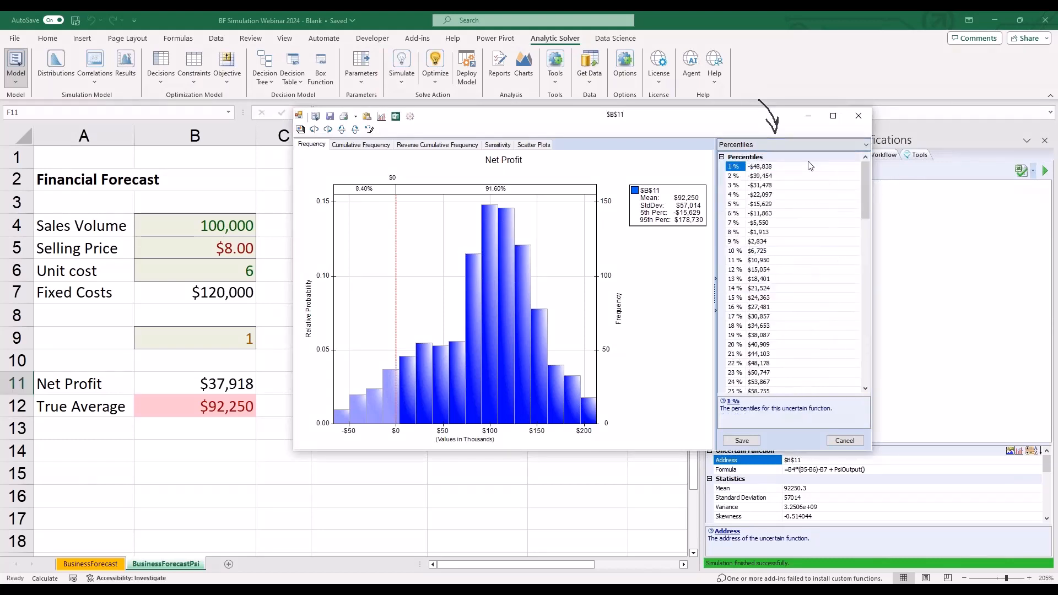
pyautogui.click(893, 175)
pyautogui.click(903, 211)
pyautogui.moveTo(776, 243)
pyautogui.mouseDown()
pyautogui.moveTo(716, 238)
pyautogui.moveTo(723, 155)
pyautogui.moveTo(817, 188)
pyautogui.moveTo(771, 239)
pyautogui.mouseUp()
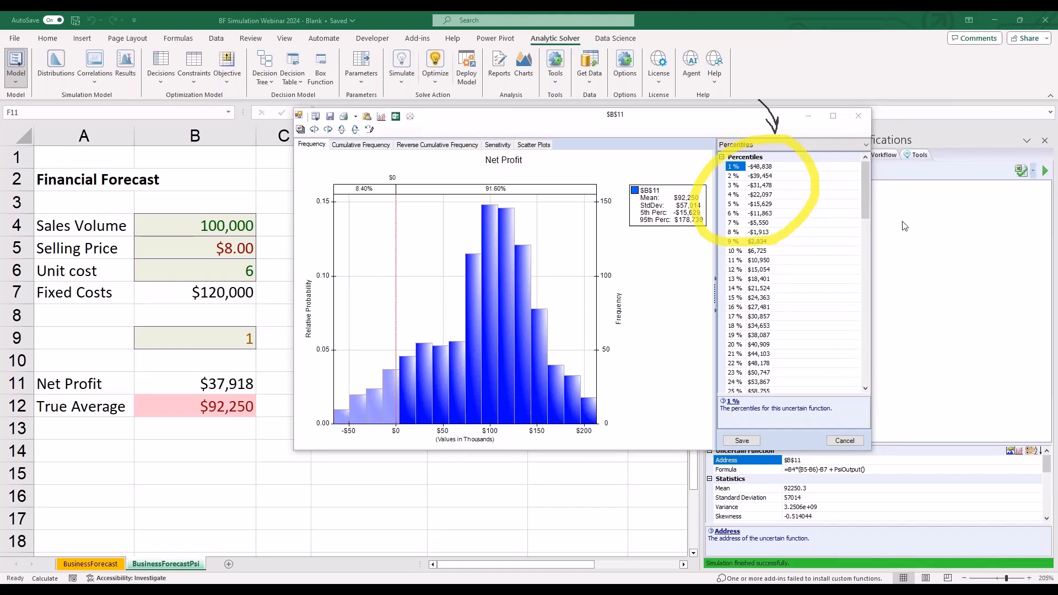
pyautogui.click(904, 252)
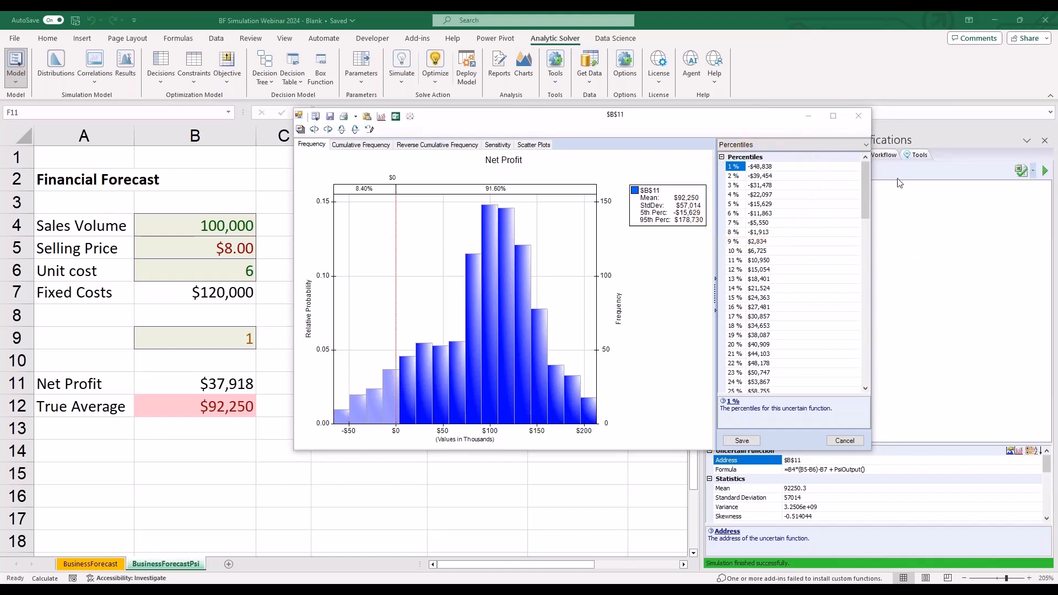
# - Examine the Net Profit statistics, including standard deviation, variance, minimum, maximum and range, down to the advanced statistics
pyautogui.click(816, 144)
pyautogui.click(808, 161)
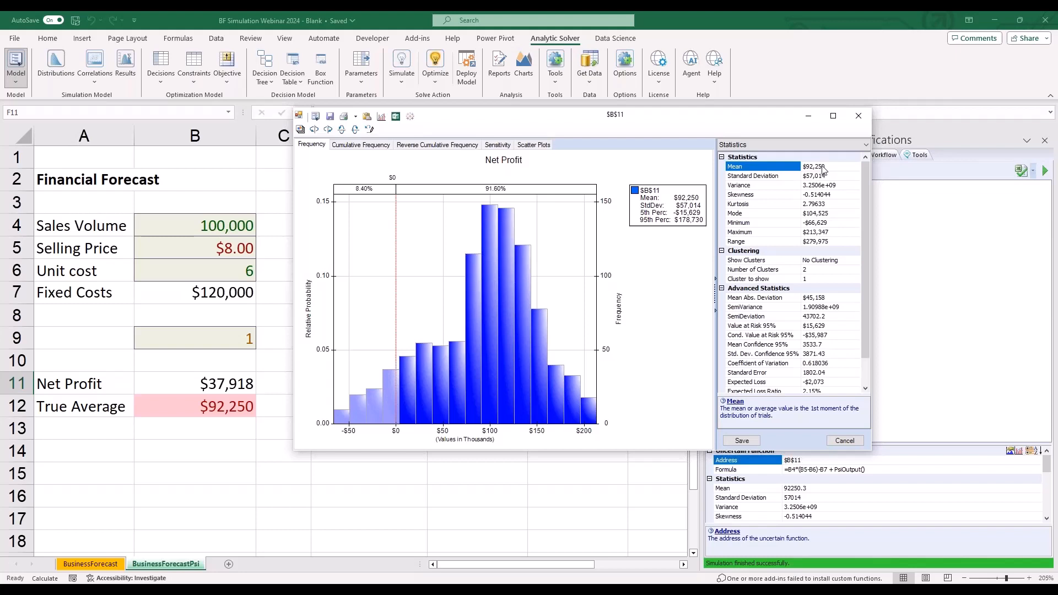
pyautogui.moveTo(864, 179)
pyautogui.mouseDown()
pyautogui.moveTo(863, 200)
pyautogui.moveTo(862, 169)
pyautogui.mouseUp()
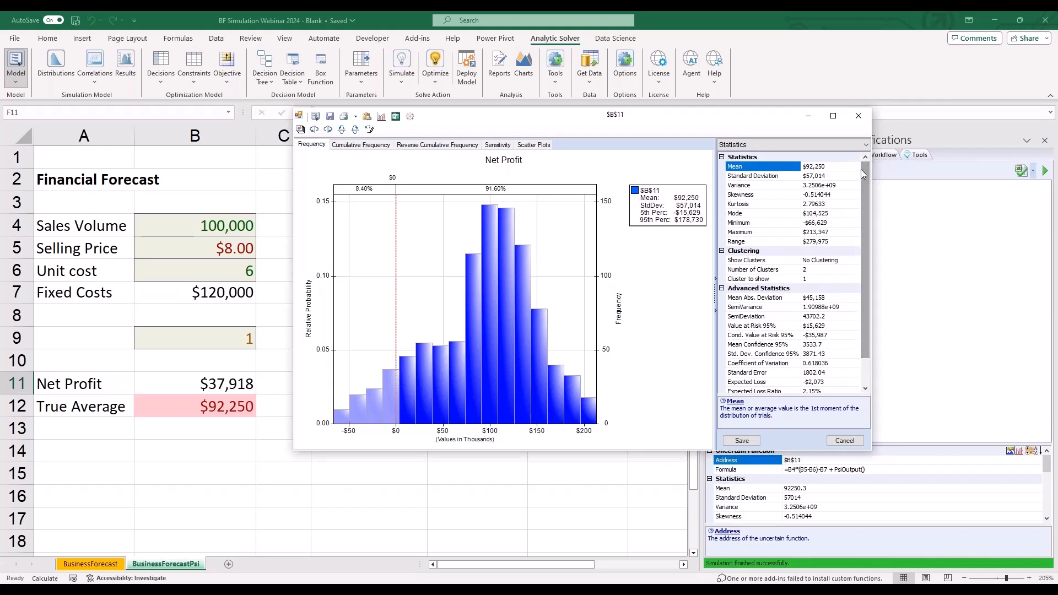
pyautogui.click(826, 177)
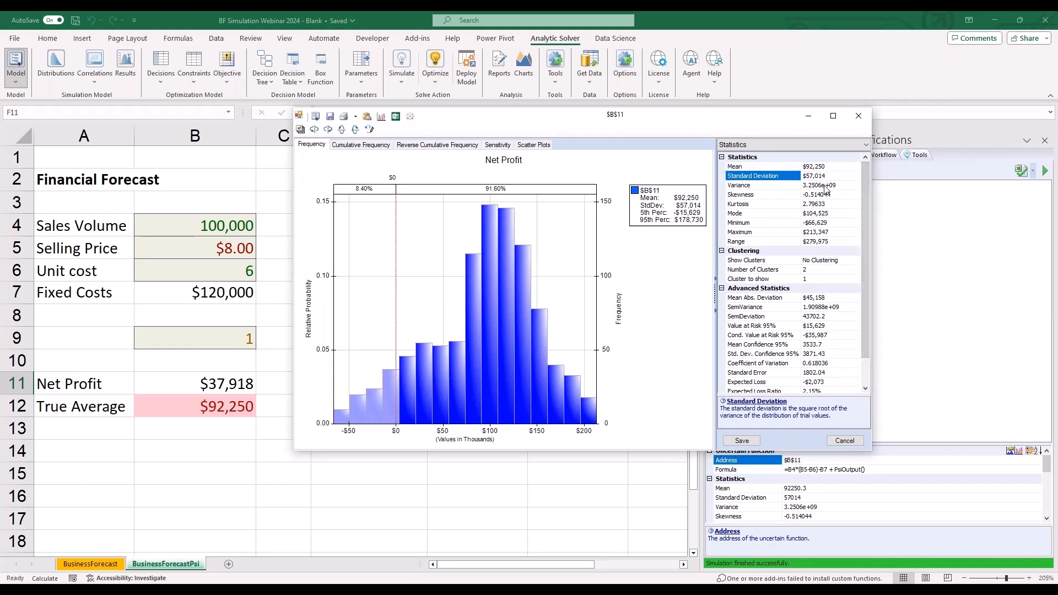
pyautogui.click(825, 187)
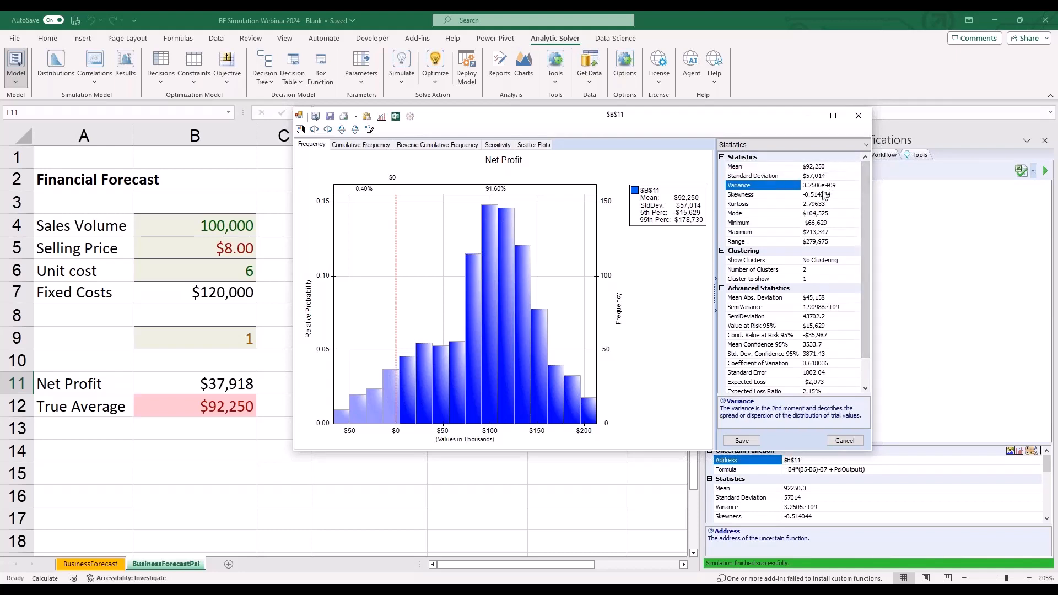
pyautogui.click(822, 224)
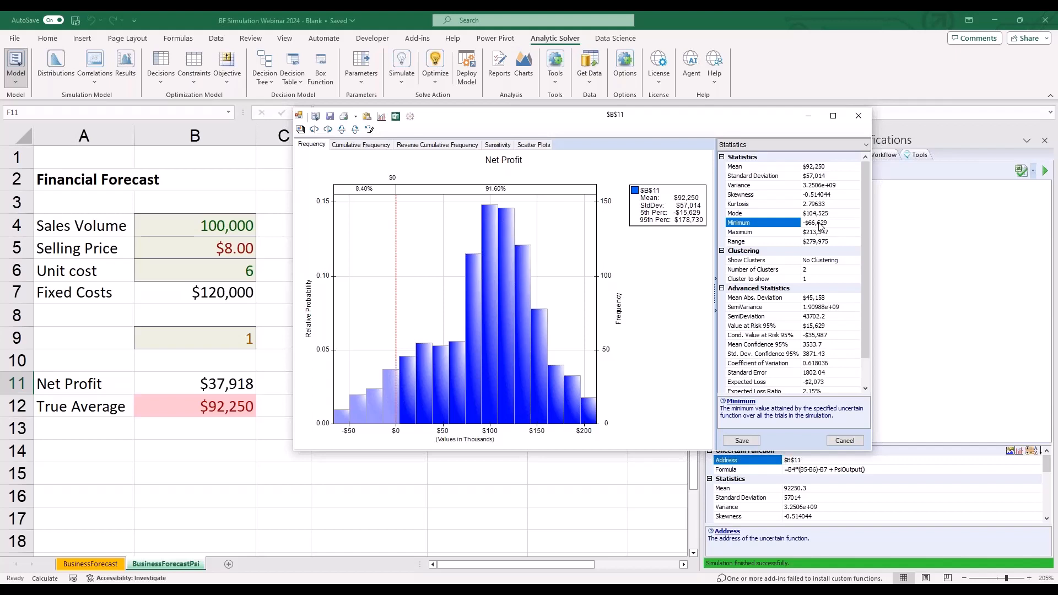
pyautogui.click(820, 233)
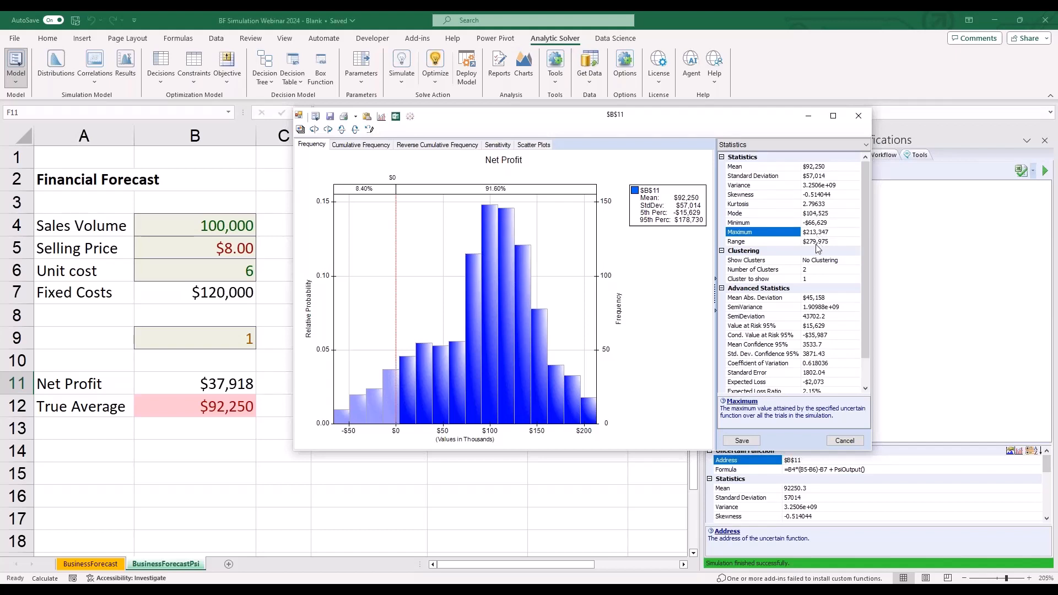
pyautogui.click(817, 248)
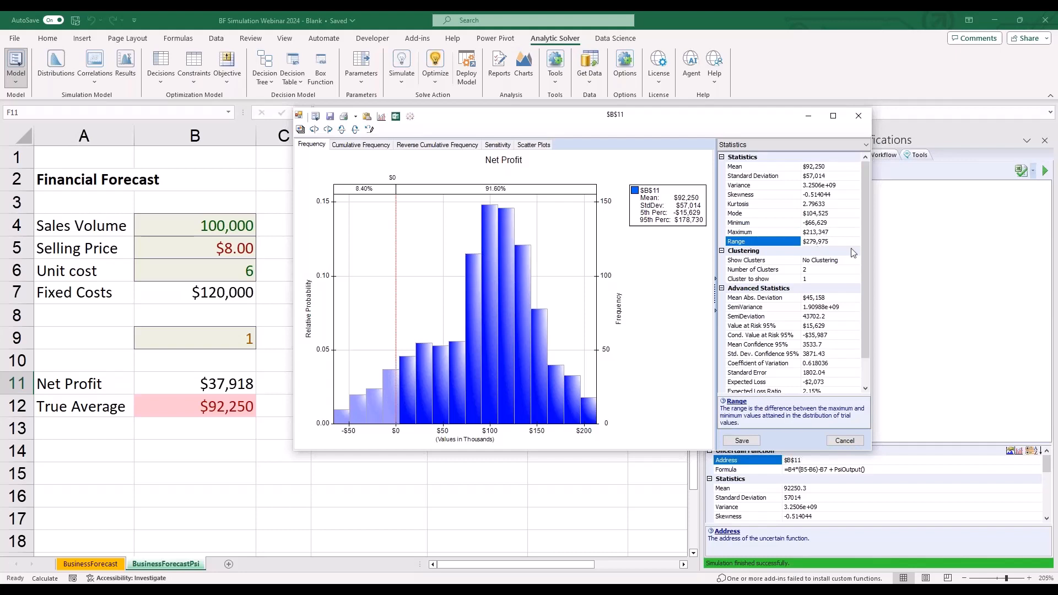
pyautogui.scroll(-3, 869, 296)
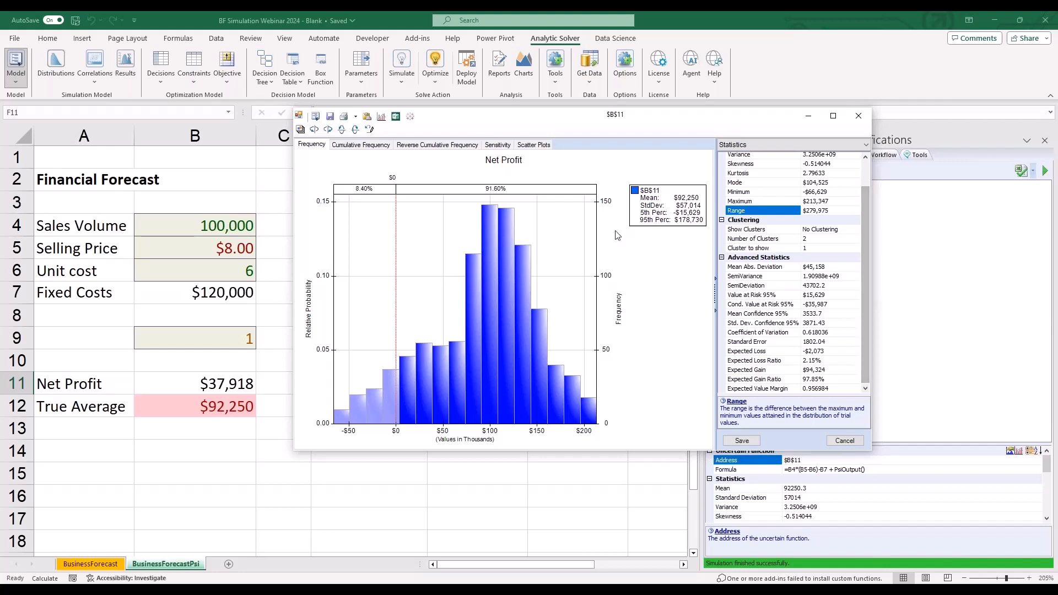
# - Examine the Net Profit probabilities on both sides of the $0 marker and the Value at Risk 95% statistic
pyautogui.click(894, 178)
pyautogui.moveTo(411, 166)
pyautogui.mouseDown()
pyautogui.moveTo(392, 153)
pyautogui.moveTo(412, 179)
pyautogui.mouseUp()
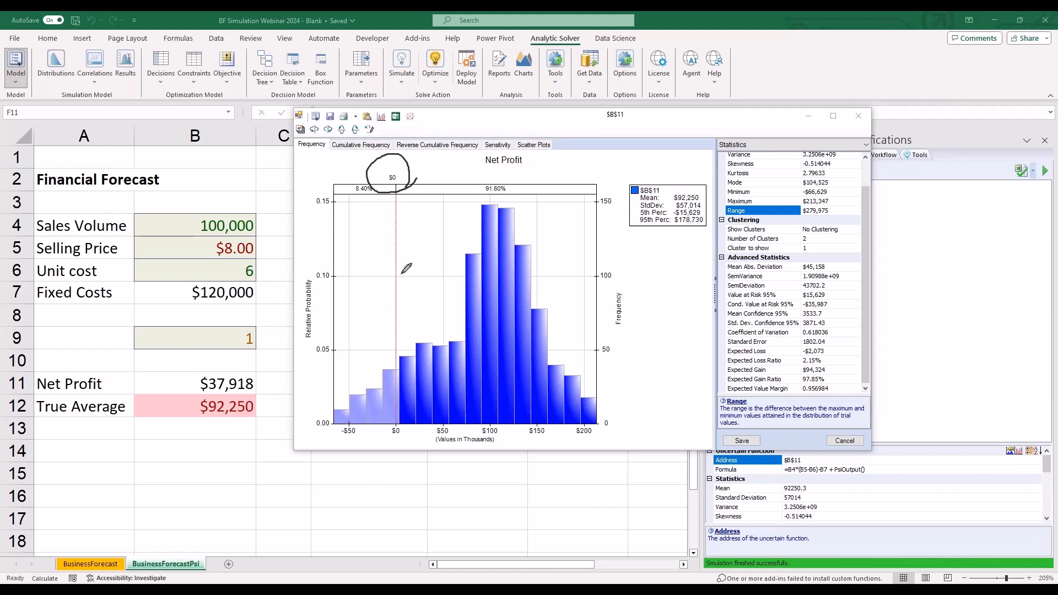
pyautogui.moveTo(420, 174)
pyautogui.mouseDown()
pyautogui.moveTo(476, 167)
pyautogui.moveTo(467, 179)
pyautogui.moveTo(477, 186)
pyautogui.moveTo(514, 182)
pyautogui.moveTo(484, 193)
pyautogui.mouseUp()
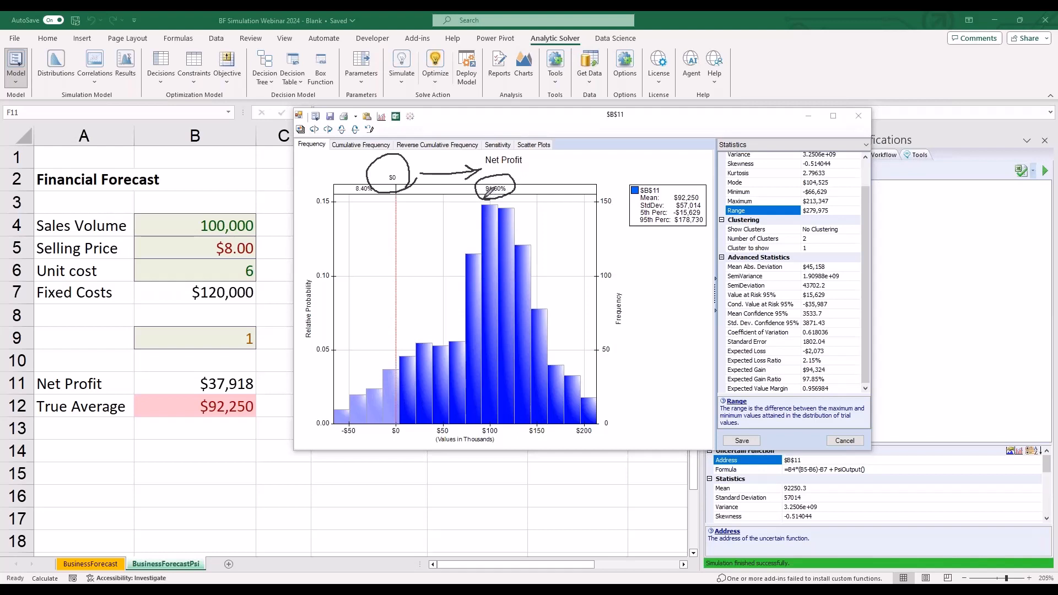
pyautogui.moveTo(389, 176)
pyautogui.mouseDown()
pyautogui.moveTo(352, 175)
pyautogui.moveTo(364, 180)
pyautogui.mouseUp()
pyautogui.moveTo(715, 267); pyautogui.dragTo(717, 355)
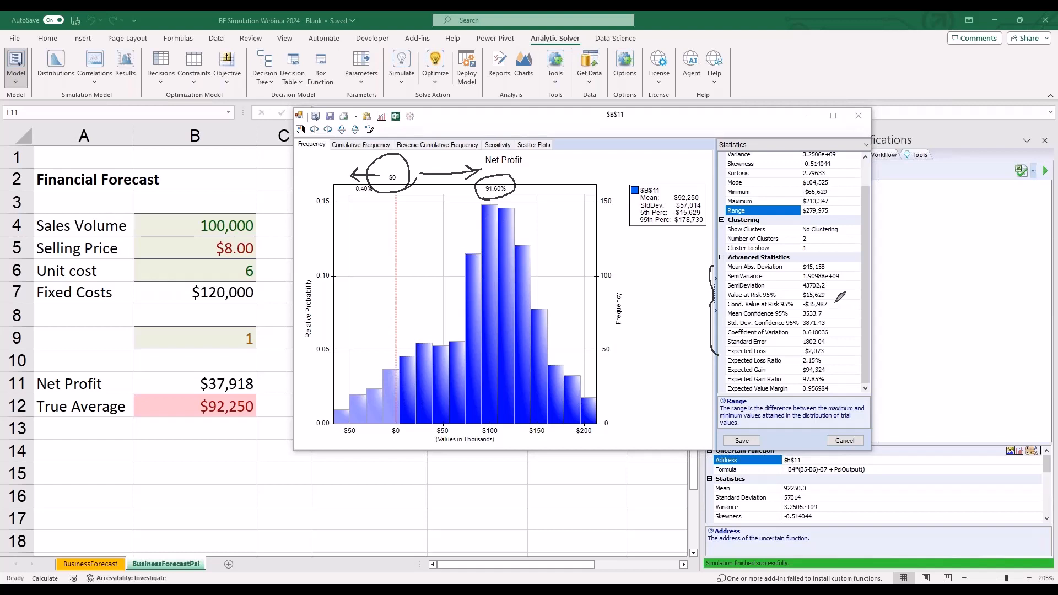
pyautogui.moveTo(837, 297)
pyautogui.mouseDown()
pyautogui.moveTo(798, 301)
pyautogui.moveTo(825, 280)
pyautogui.mouseUp()
# - Show the Six Sigma measures for Net Profit beside the frequency chart
pyautogui.click(838, 143)
pyautogui.click(815, 172)
pyautogui.click(819, 145)
pyautogui.click(802, 173)
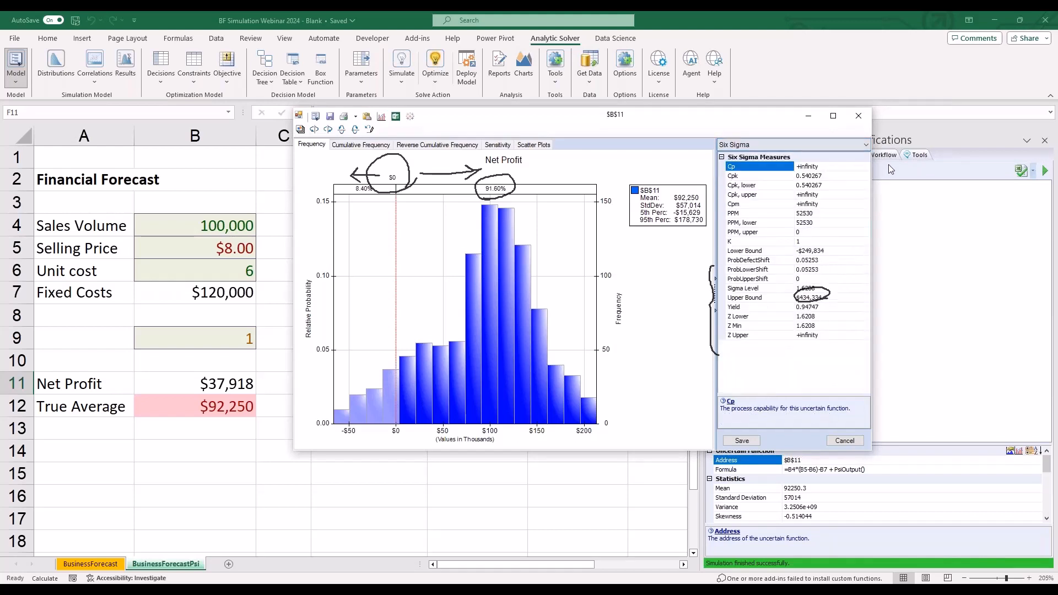
# - Examine the Cumulative Frequency chart of Net Profit together with its percentiles
pyautogui.click(350, 146)
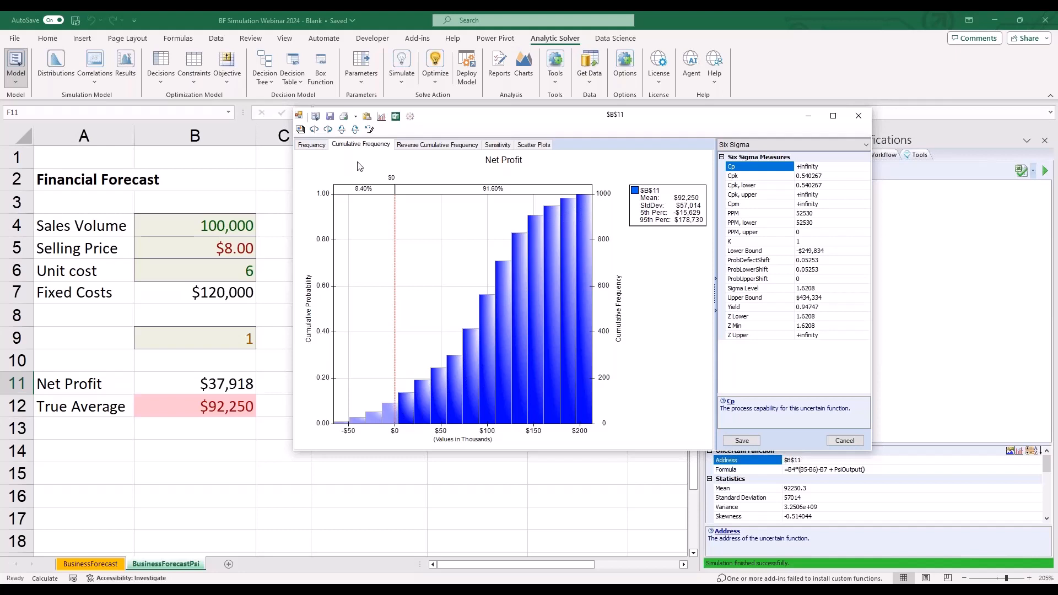
pyautogui.click(752, 145)
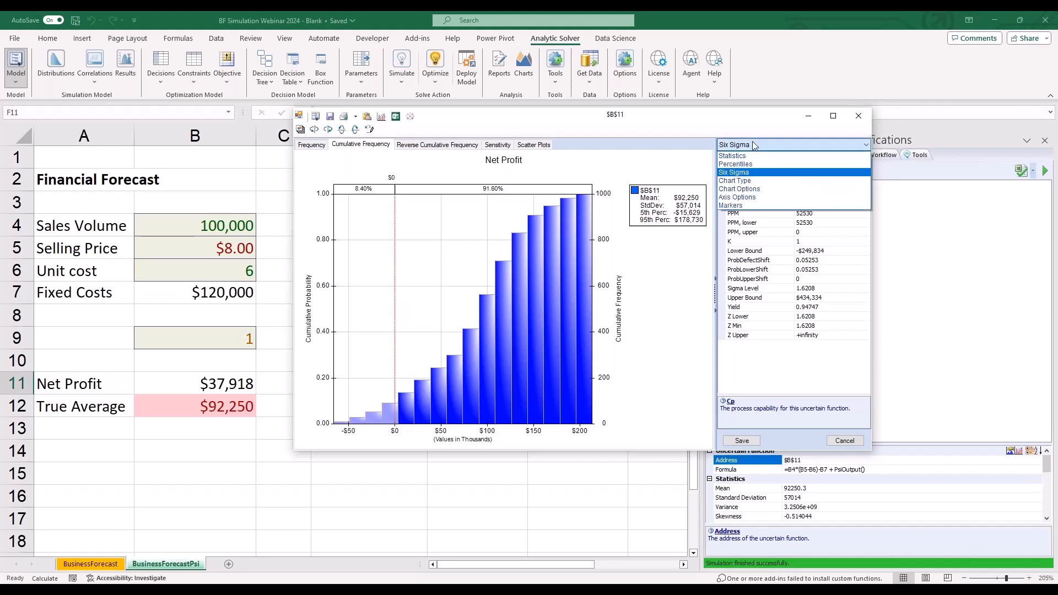
pyautogui.click(754, 168)
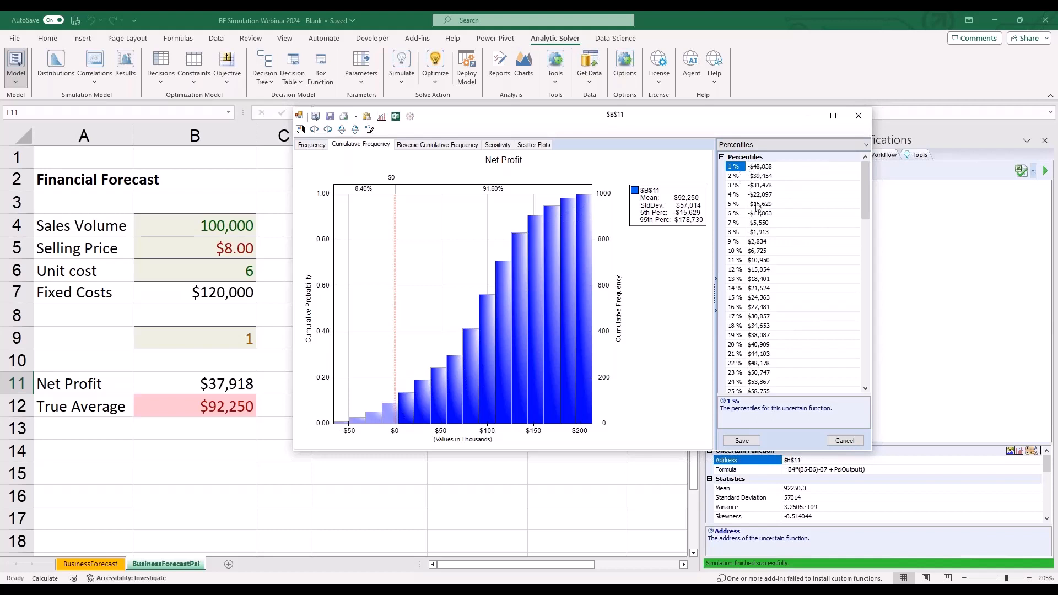
pyautogui.click(763, 159)
pyautogui.click(765, 168)
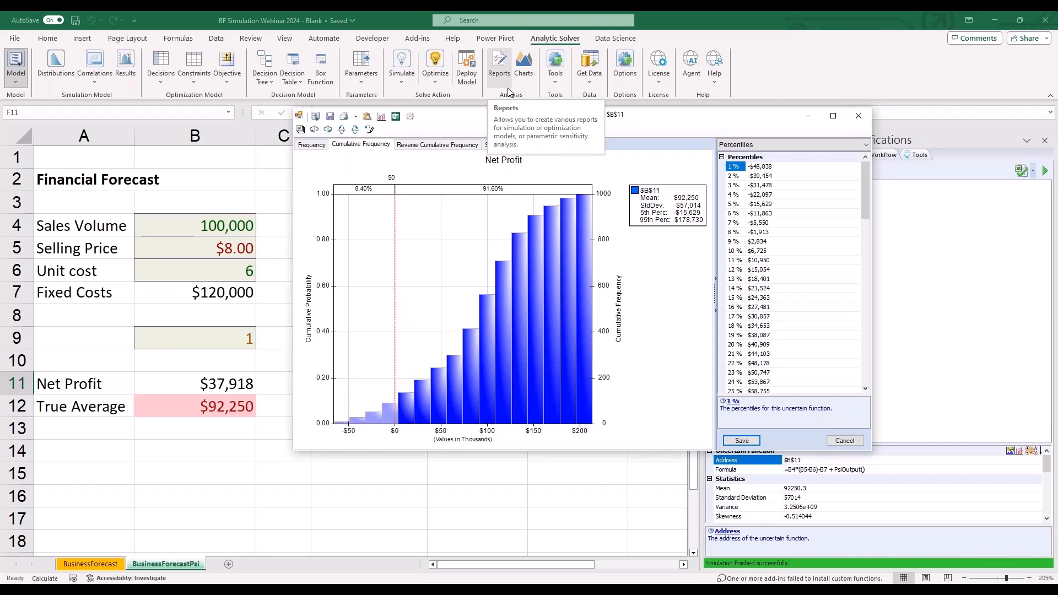
# - Examine the Net Profit sensitivity chart and scatter plots against B6 and B9, closing the results without saving changes
pyautogui.click(498, 144)
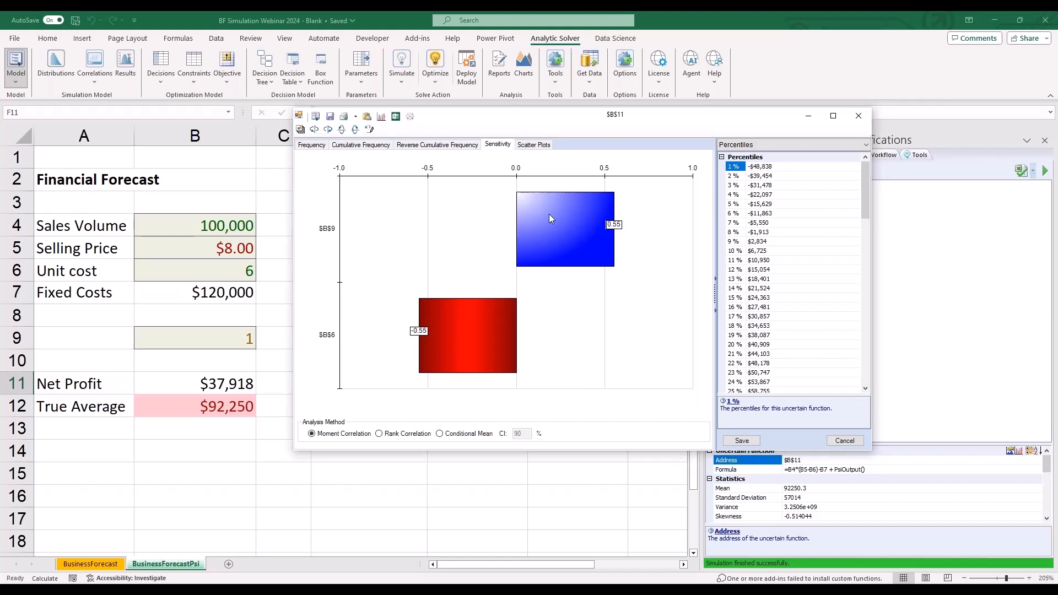
pyautogui.click(546, 145)
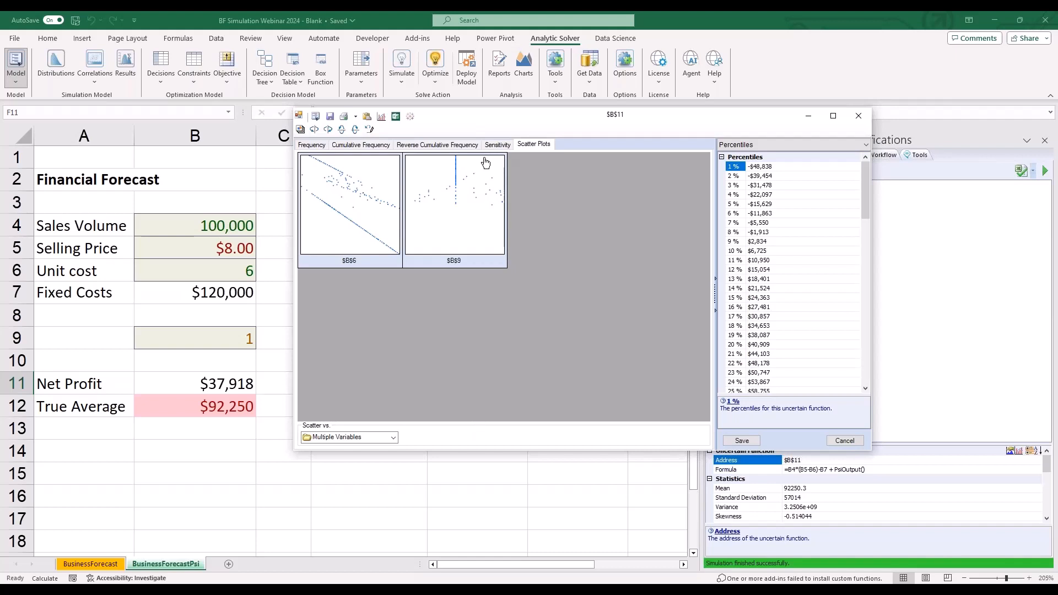
pyautogui.doubleClick(369, 205)
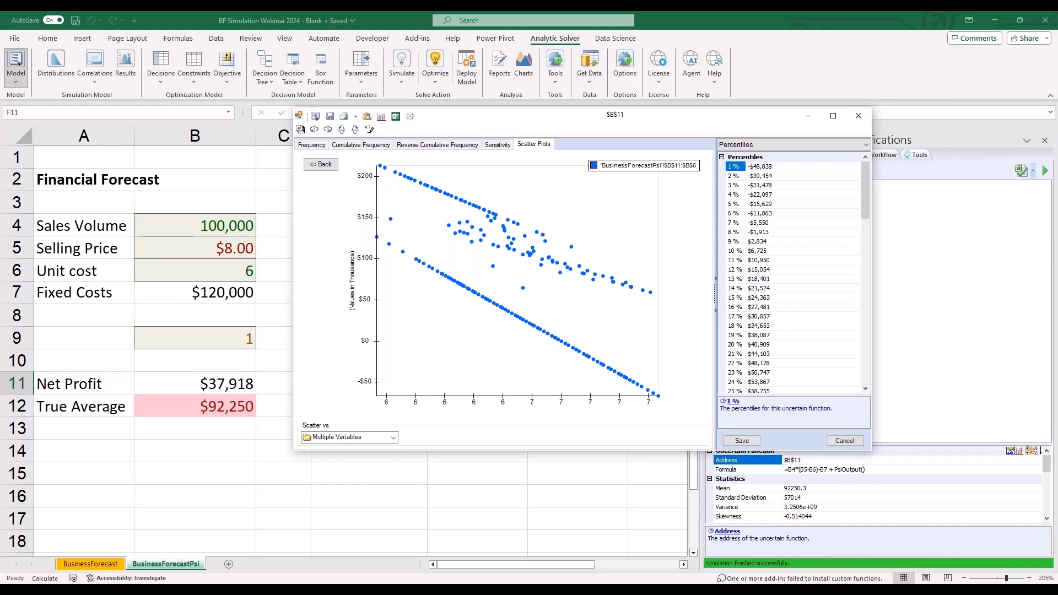
pyautogui.click(320, 164)
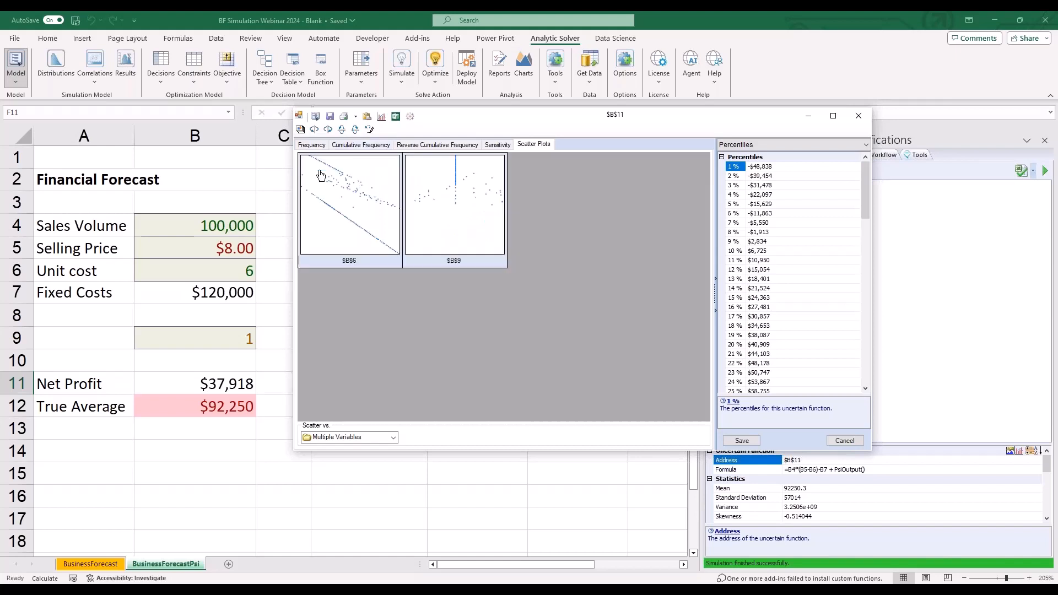
pyautogui.click(443, 215)
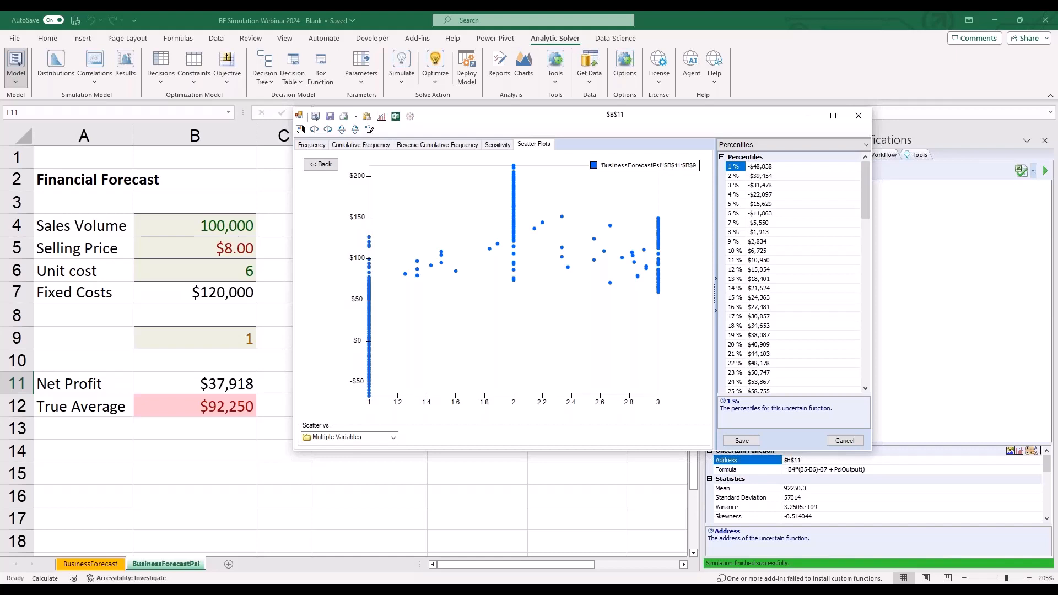
pyautogui.click(858, 117)
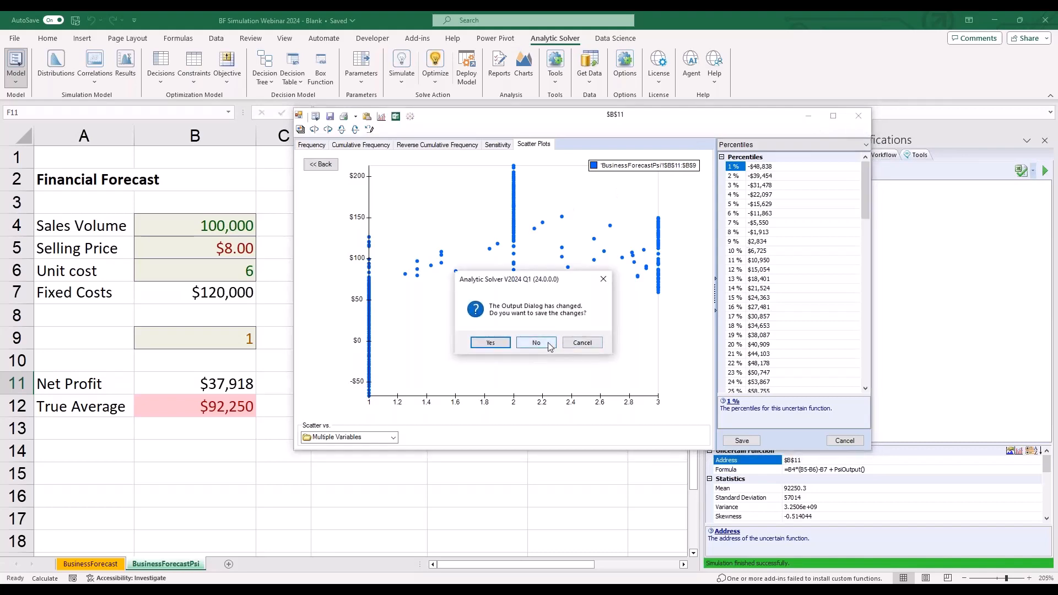
pyautogui.click(549, 344)
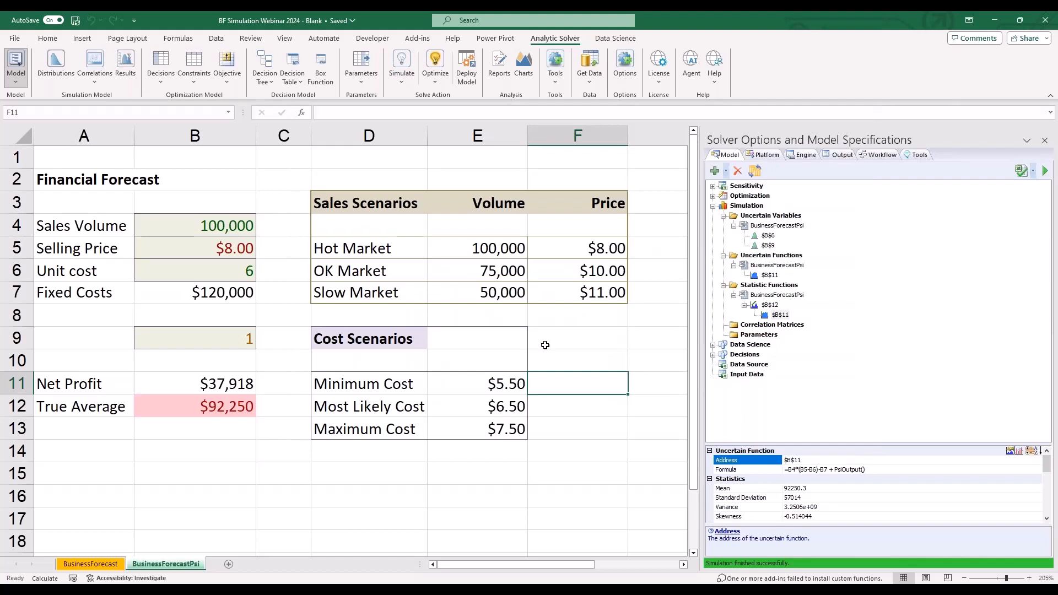
# - Turn on interactive simulation, bringing up the Net Profit results
pyautogui.click(504, 426)
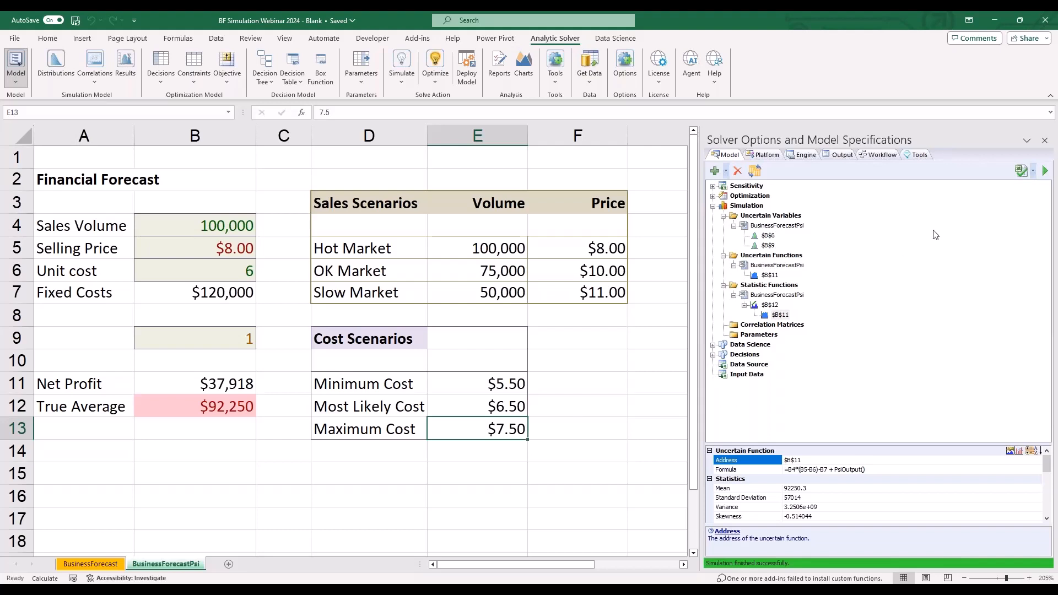
pyautogui.click(904, 218)
pyautogui.moveTo(435, 110)
pyautogui.mouseDown()
pyautogui.moveTo(388, 36)
pyautogui.moveTo(431, 90)
pyautogui.moveTo(398, 114)
pyautogui.mouseUp()
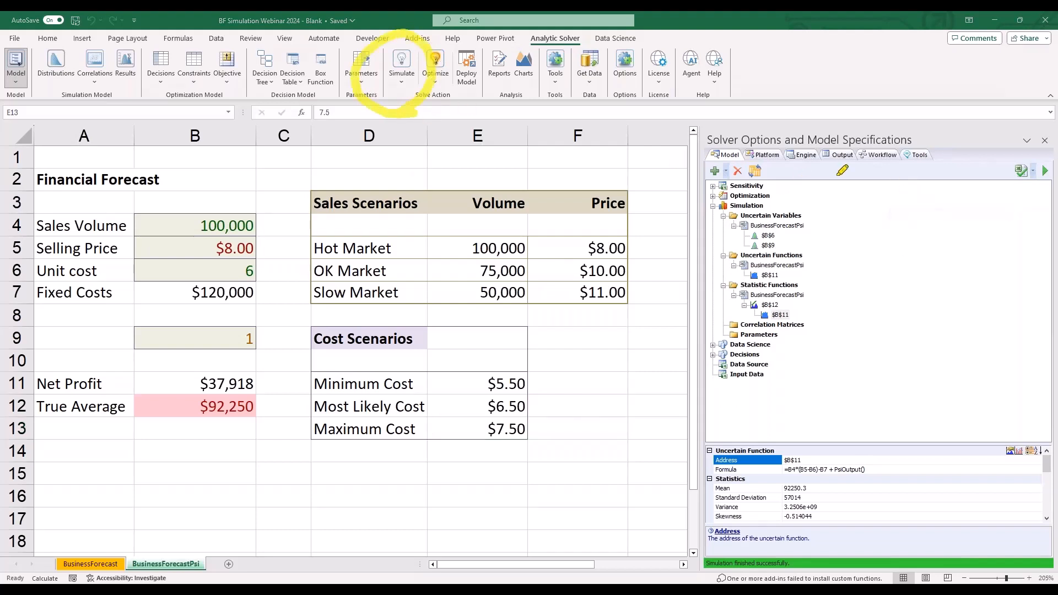
pyautogui.click(400, 60)
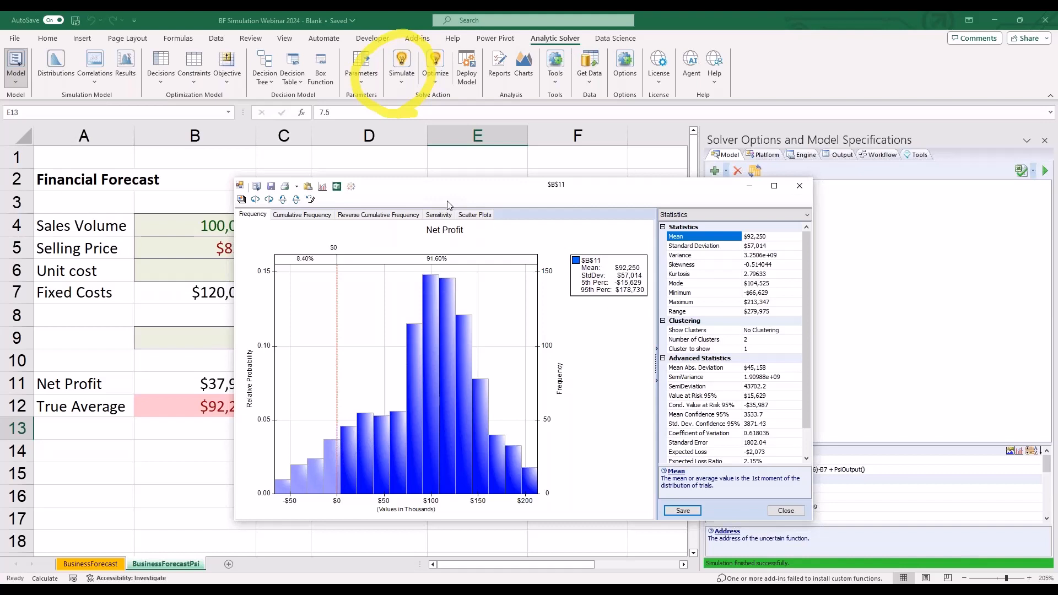
# - Uncover the cost scenarios behind the results window and set the Maximum Cost in E13 to $7.00
pyautogui.moveTo(449, 190); pyautogui.dragTo(353, 64)
pyautogui.click(493, 432)
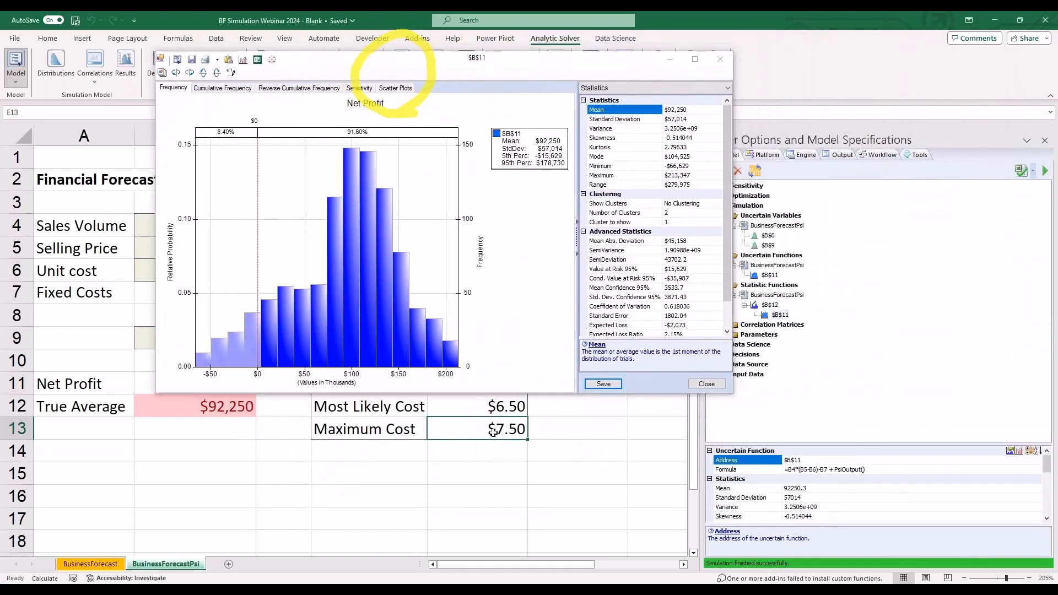
pyautogui.write('7')
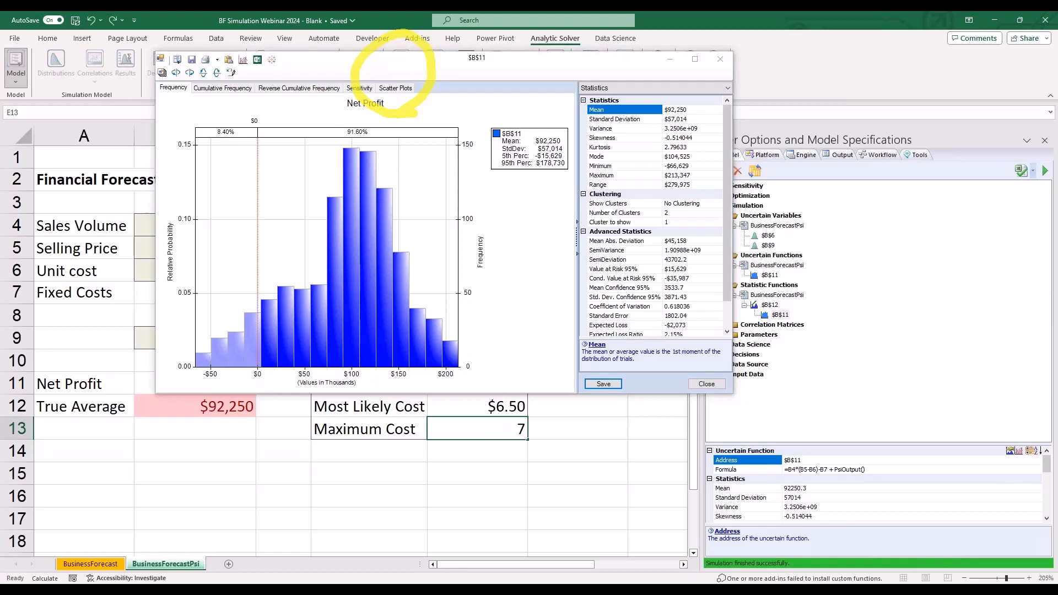
pyautogui.press('Return')
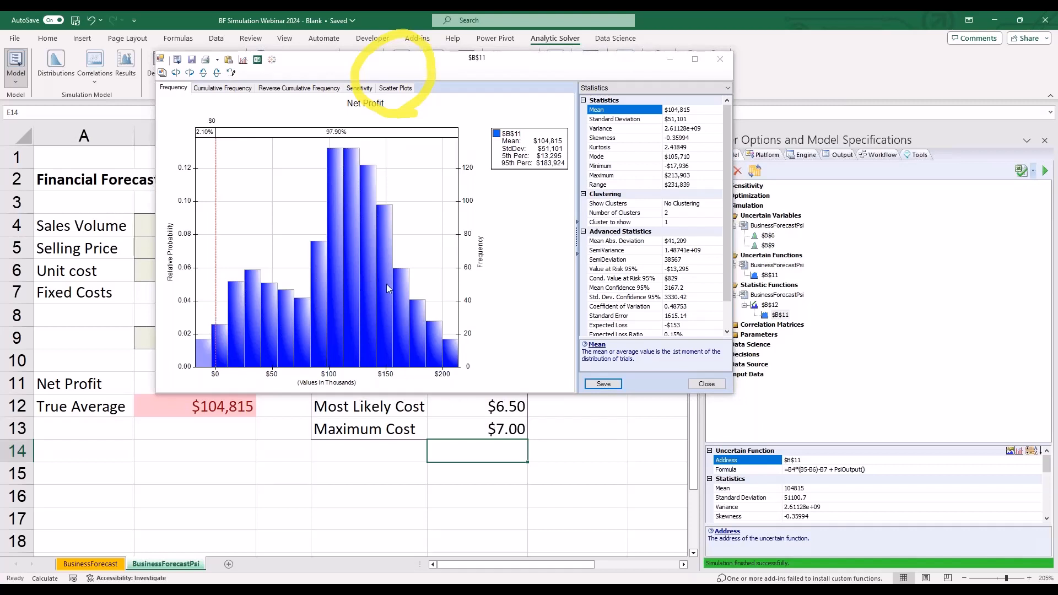
# - Examine the recalculated probability of positive Net Profit and its percentiles under the new maximum cost
pyautogui.click(895, 170)
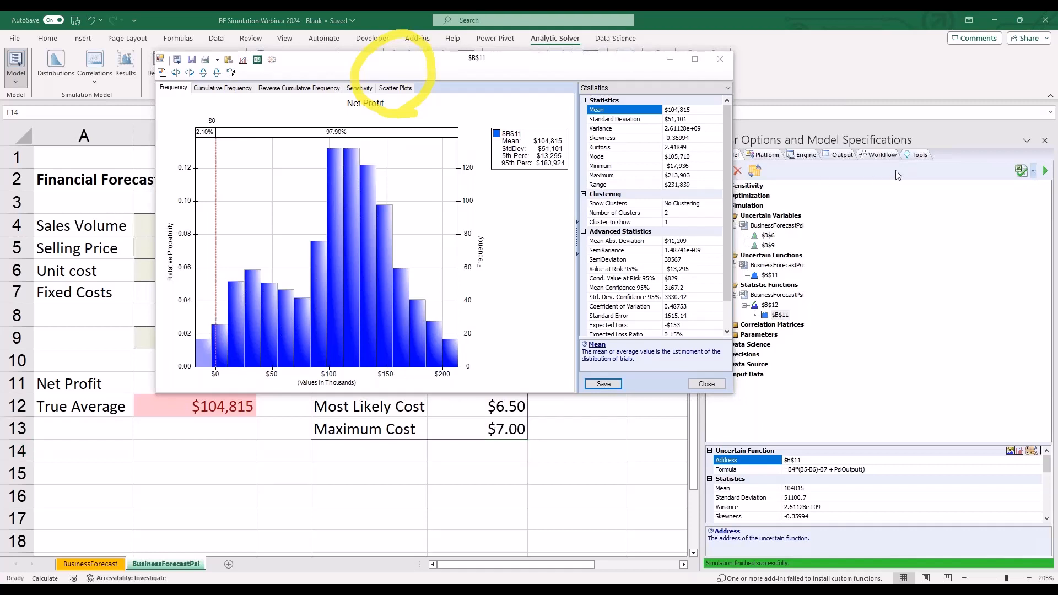
pyautogui.click(903, 201)
pyautogui.moveTo(325, 141)
pyautogui.mouseDown()
pyautogui.moveTo(356, 102)
pyautogui.moveTo(353, 131)
pyautogui.mouseUp()
pyautogui.click(670, 88)
pyautogui.click(650, 114)
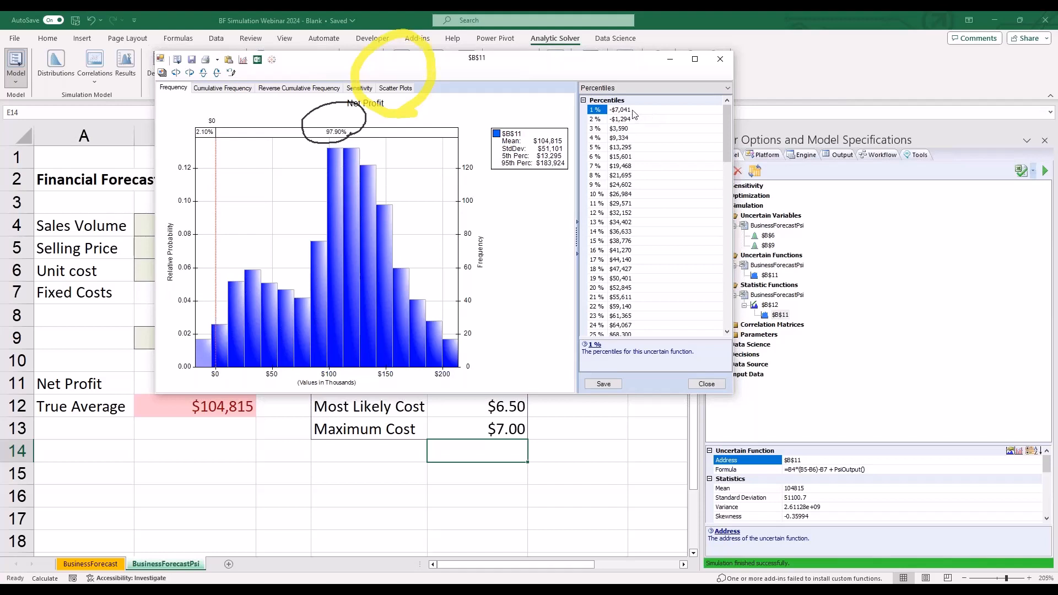
# - Set the number of simulation trials to 100000 and rerun the interactive simulation for Net Profit
pyautogui.moveTo(597, 63); pyautogui.dragTo(622, 143)
pyautogui.click(890, 229)
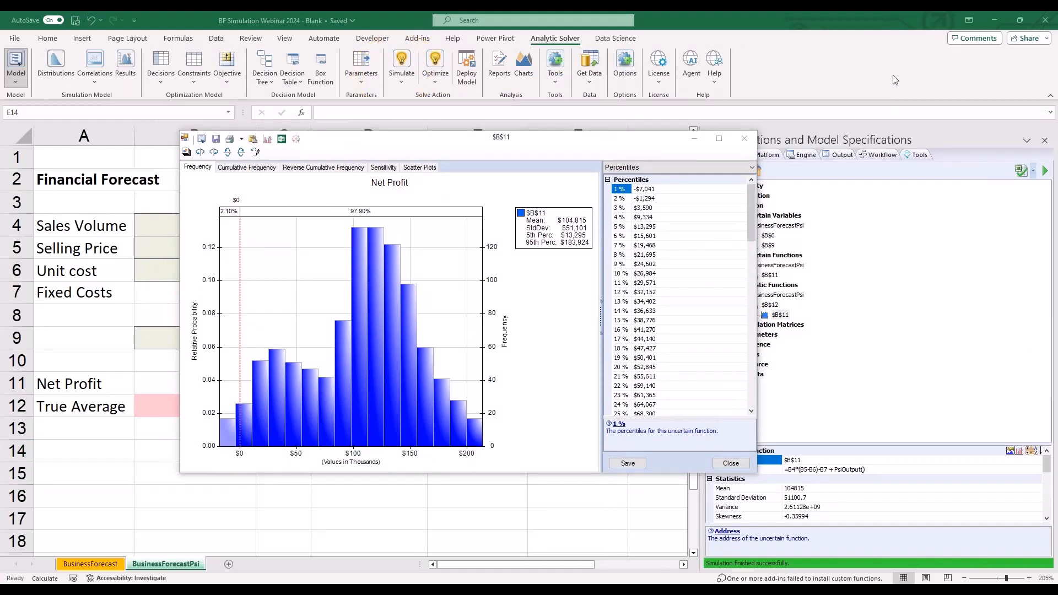
pyautogui.click(916, 155)
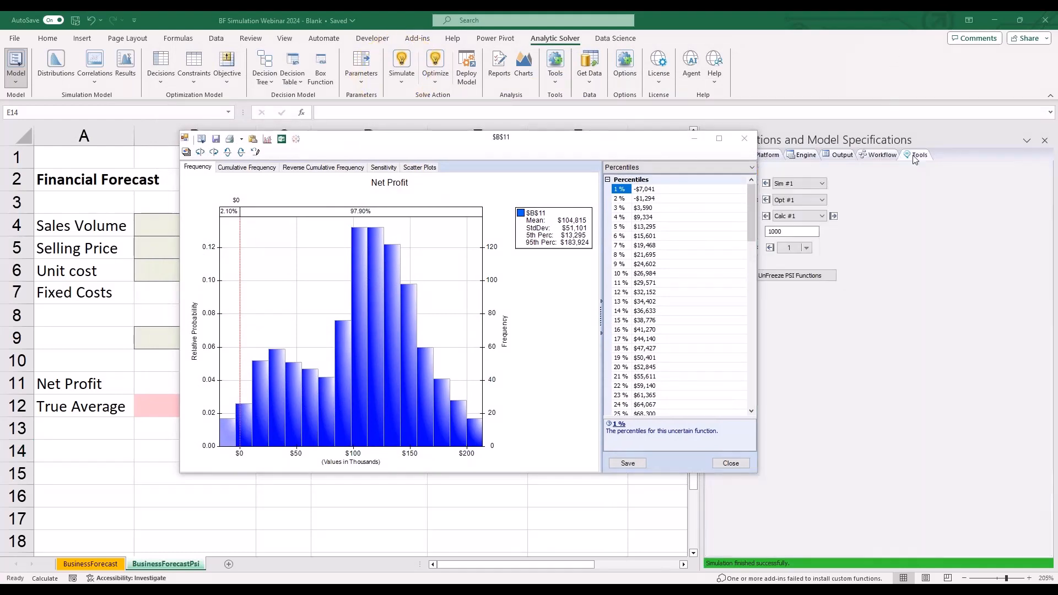
pyautogui.click(789, 232)
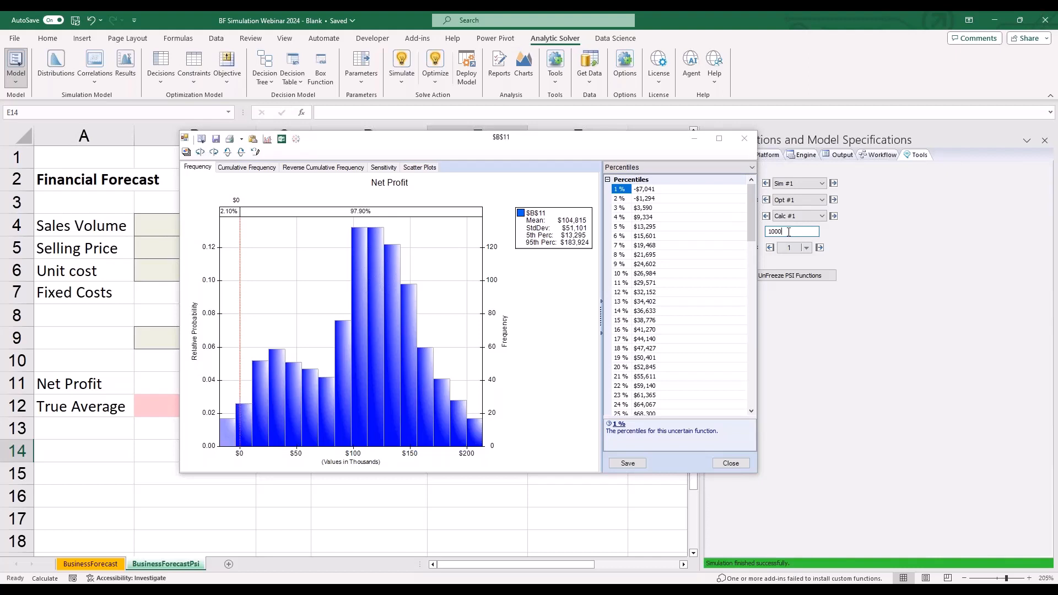
pyautogui.write('00')
pyautogui.press('Return')
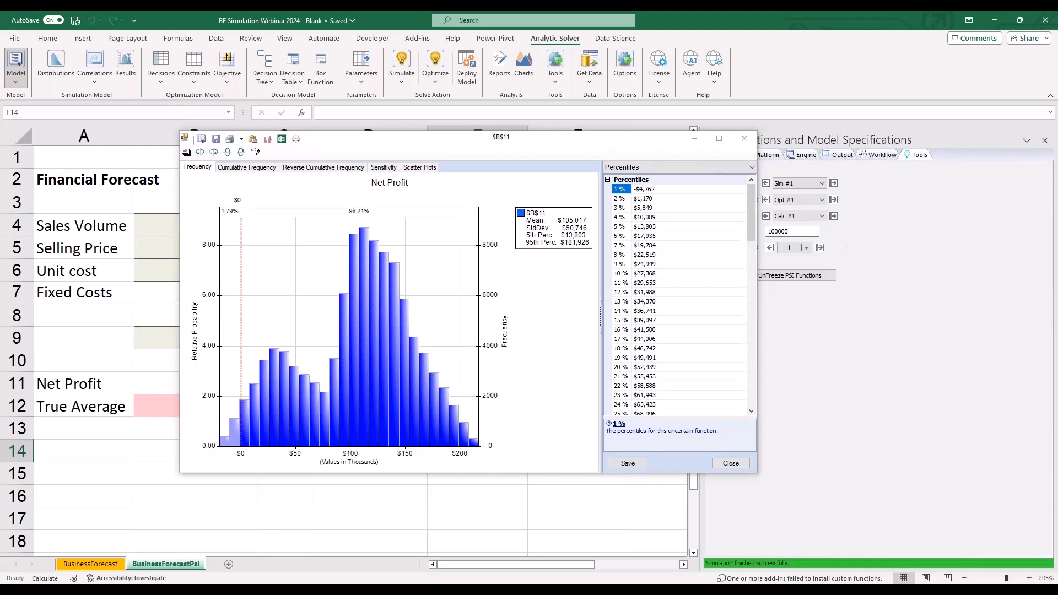
# - Bring back the model outline, narrow the solver pane, uncover the cost scenarios and set the Maximum Cost in E13 to $9.00
pyautogui.moveTo(603, 146); pyautogui.dragTo(565, 168)
pyautogui.click(726, 155)
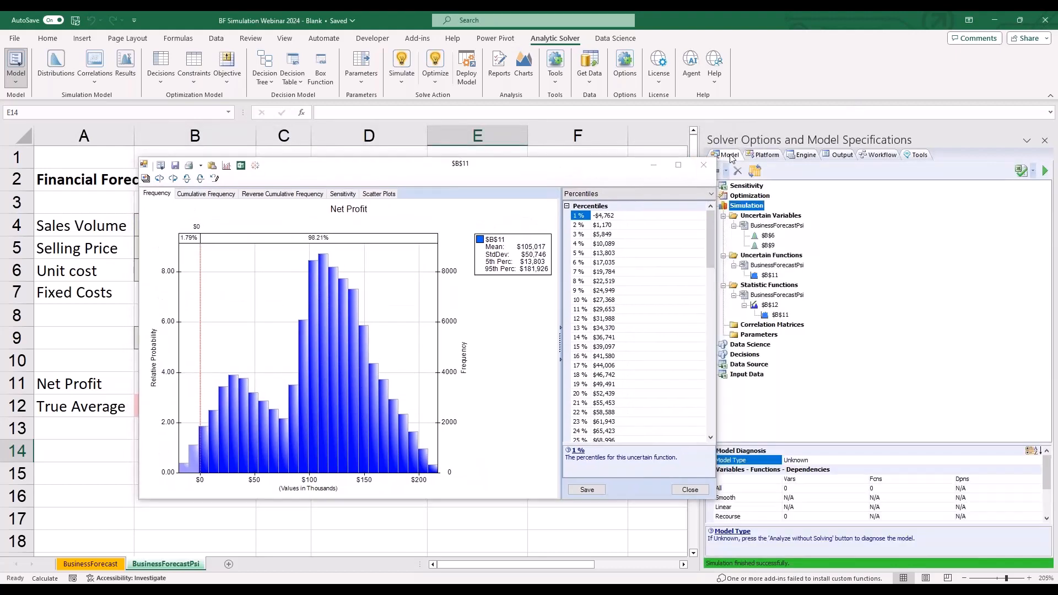
pyautogui.moveTo(704, 143); pyautogui.dragTo(828, 141)
pyautogui.moveTo(561, 168); pyautogui.dragTo(652, 67)
pyautogui.click(502, 429)
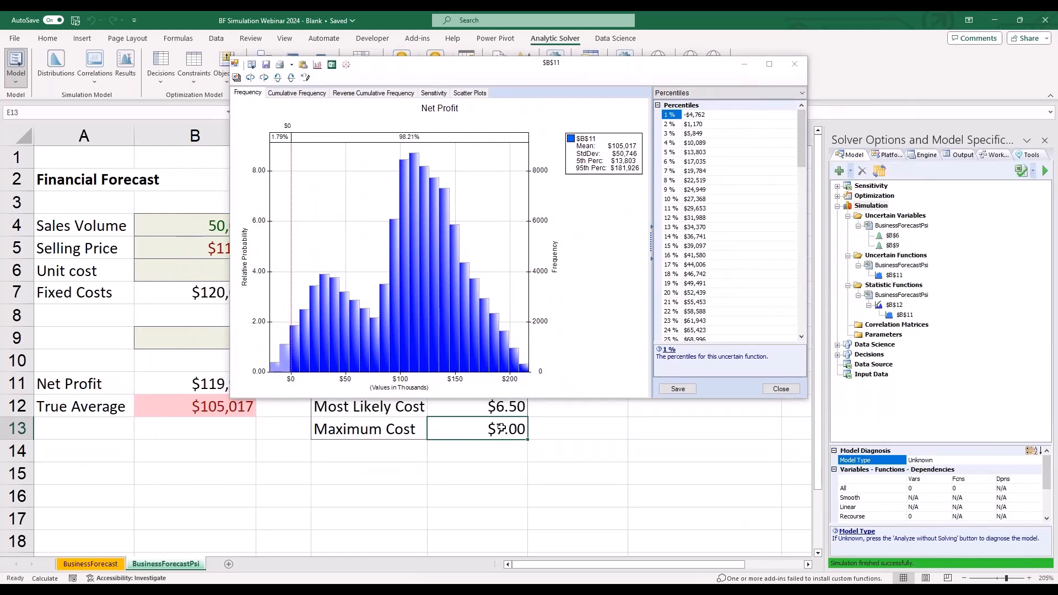
pyautogui.write('9')
pyautogui.press('Return')
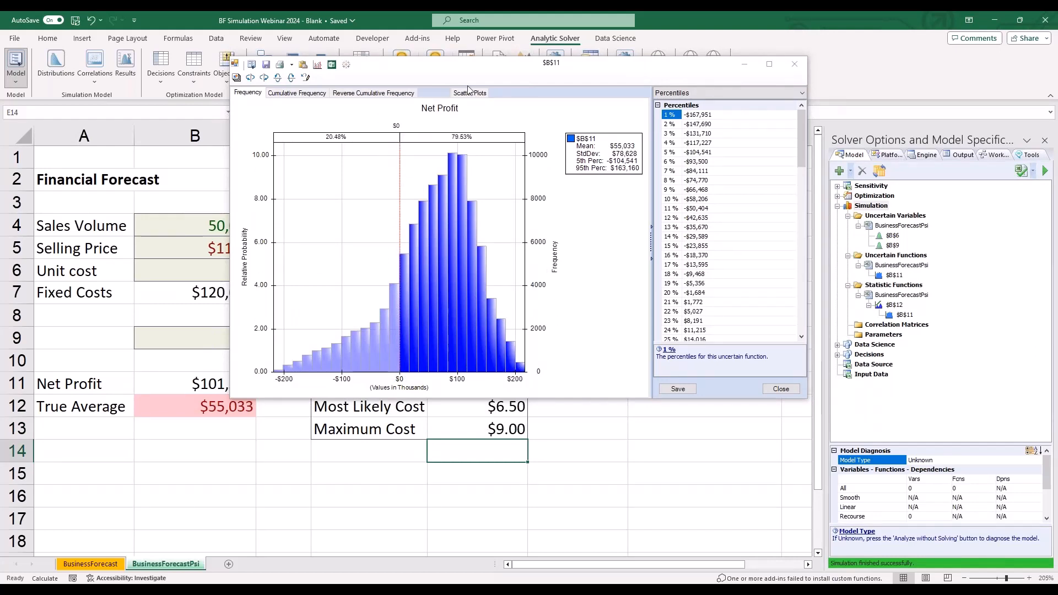
# - Review the Net Profit chart's Chart Type, Axis Options and Markers settings, closing the results window without changing them
pyautogui.click(765, 92)
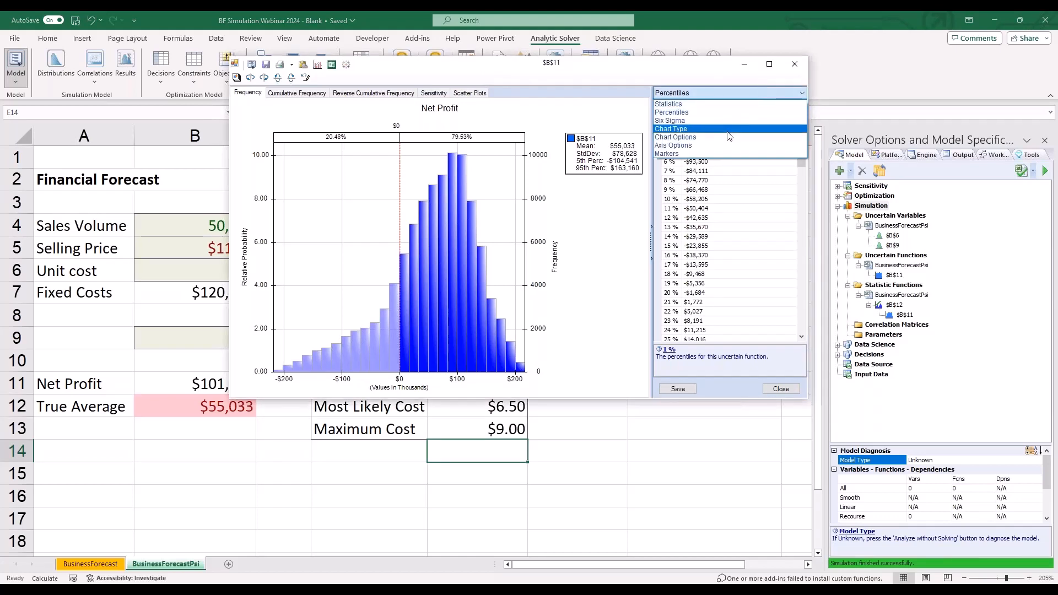
pyautogui.click(728, 130)
pyautogui.click(739, 94)
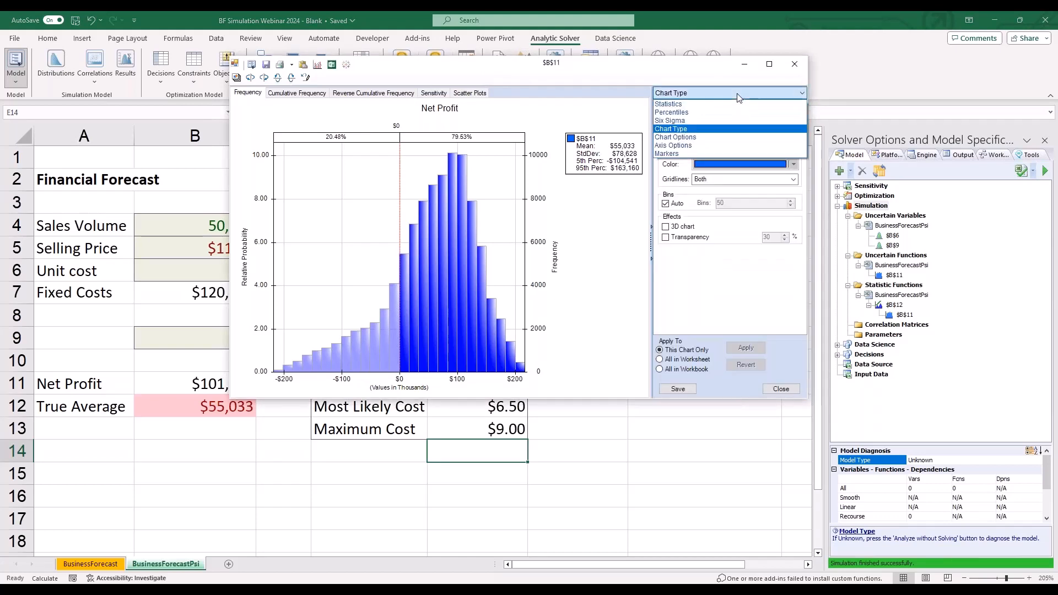
pyautogui.click(693, 144)
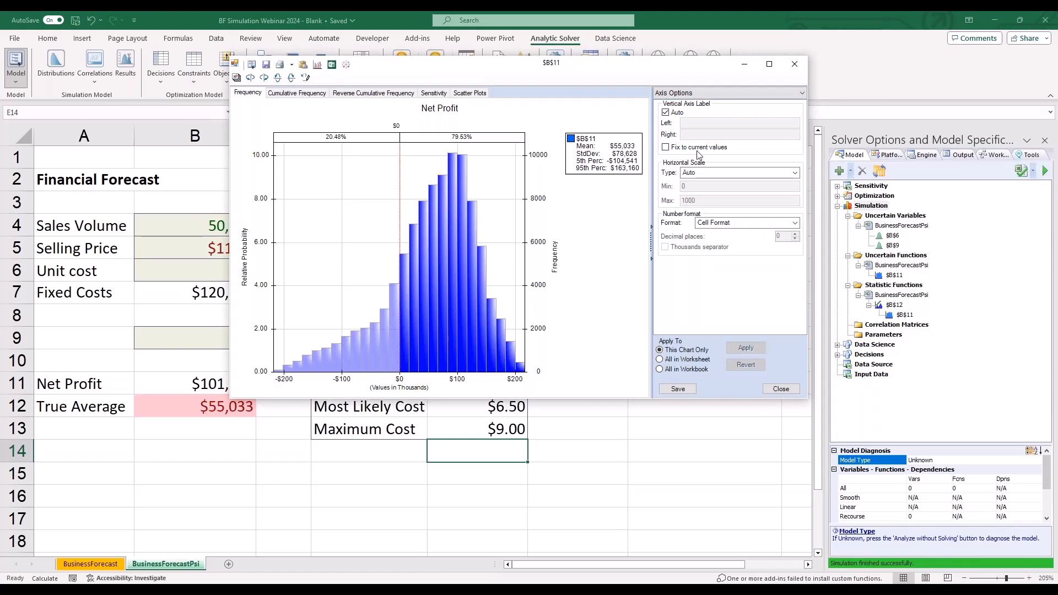
pyautogui.click(733, 96)
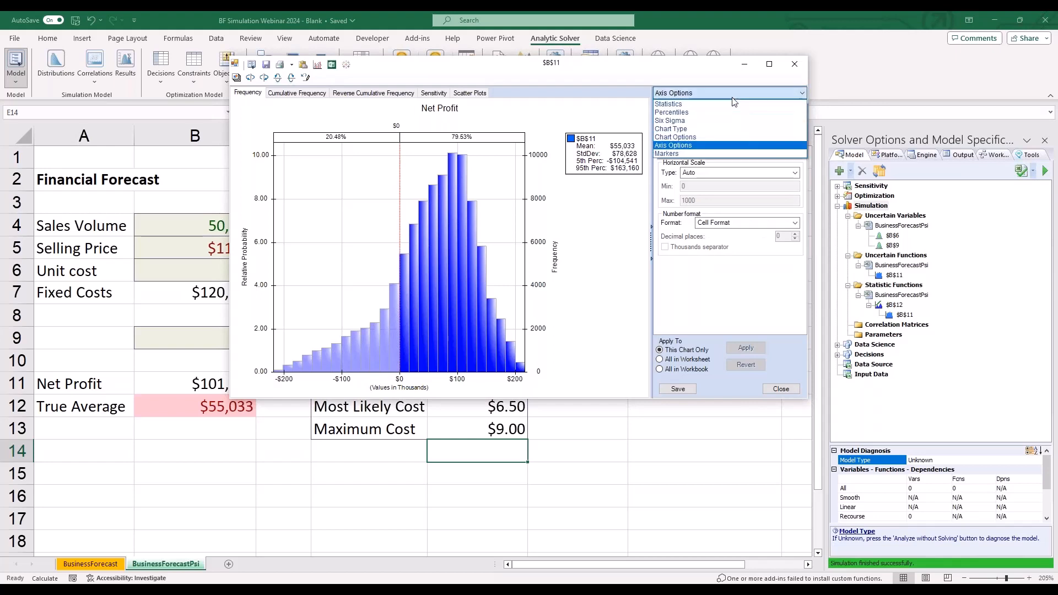
pyautogui.click(687, 149)
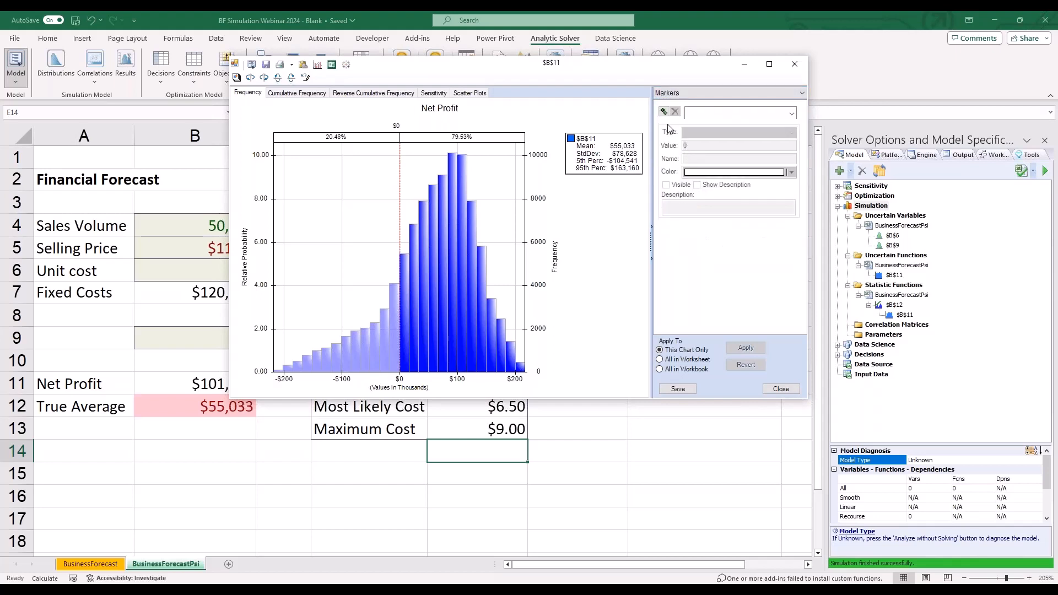
pyautogui.click(794, 63)
# - View the average-based Net Profit model on the BusinessForecast sheet, returning to BusinessForecastPsi
pyautogui.click(564, 346)
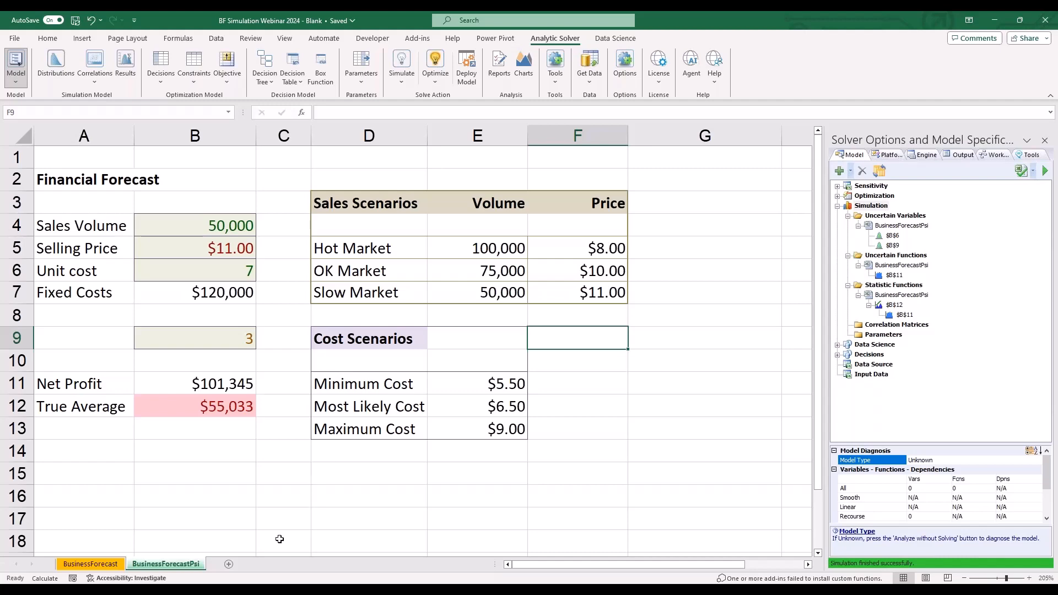
pyautogui.click(90, 564)
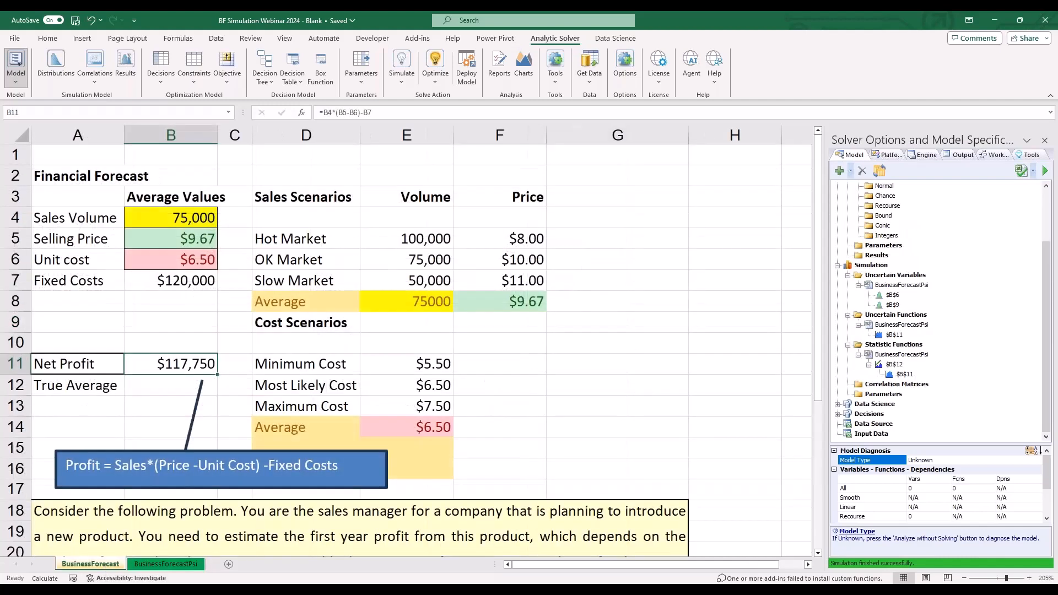
pyautogui.click(154, 564)
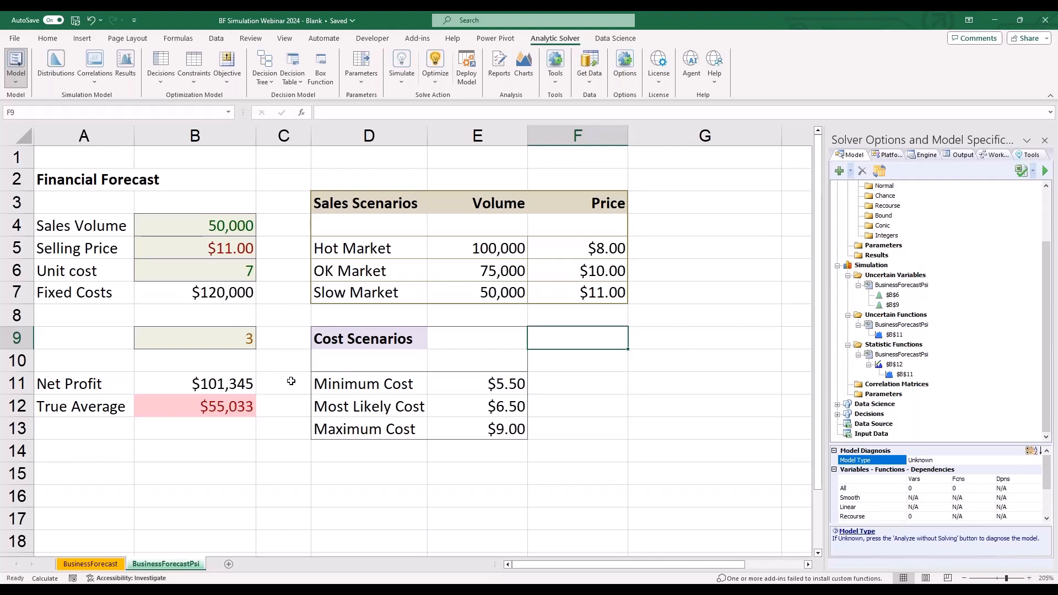
# - Review the model deployment options for Teams, Cloud Service, Power BI, Tableau, Solver SDK and Quick Test, including its Web Page option
pyautogui.click(467, 69)
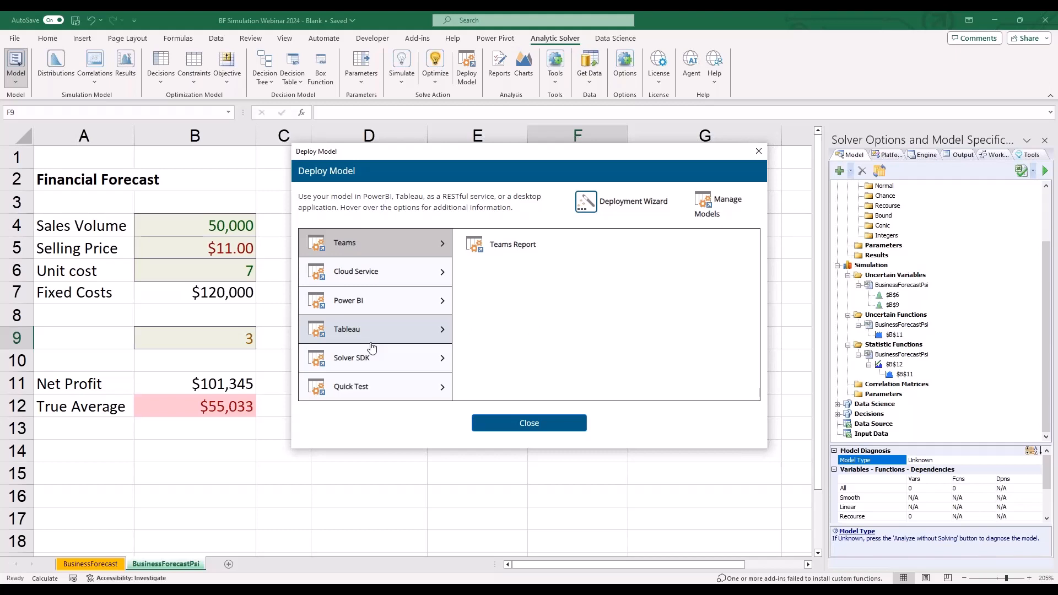
pyautogui.click(352, 268)
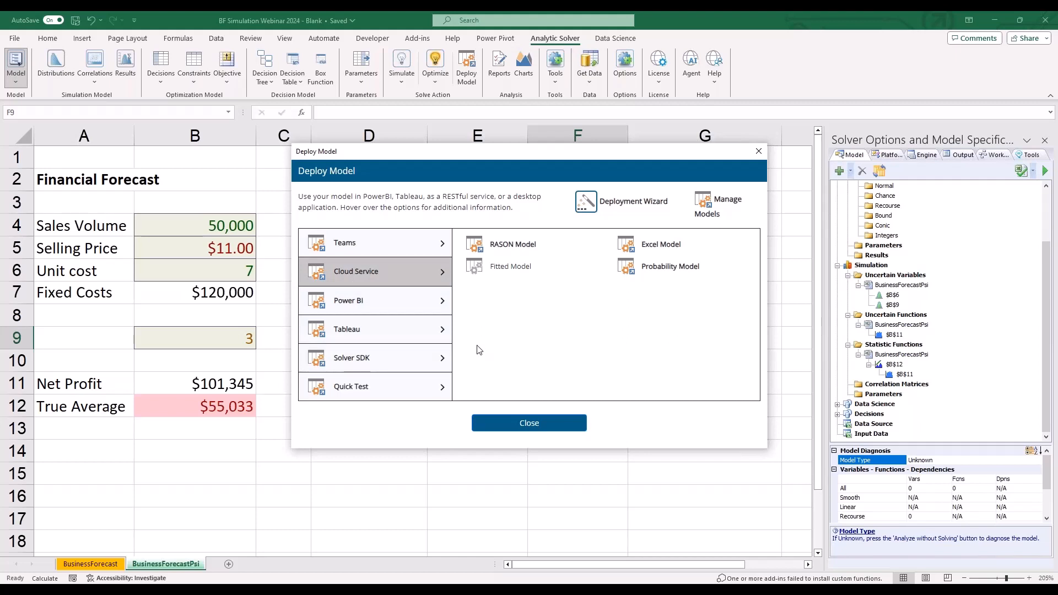
pyautogui.click(436, 250)
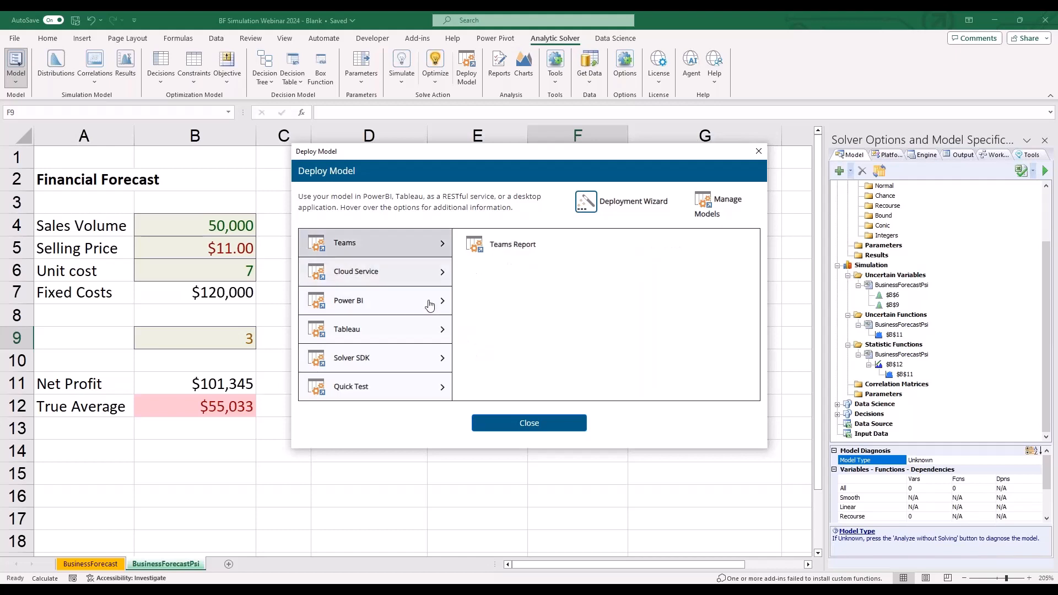
pyautogui.click(430, 307)
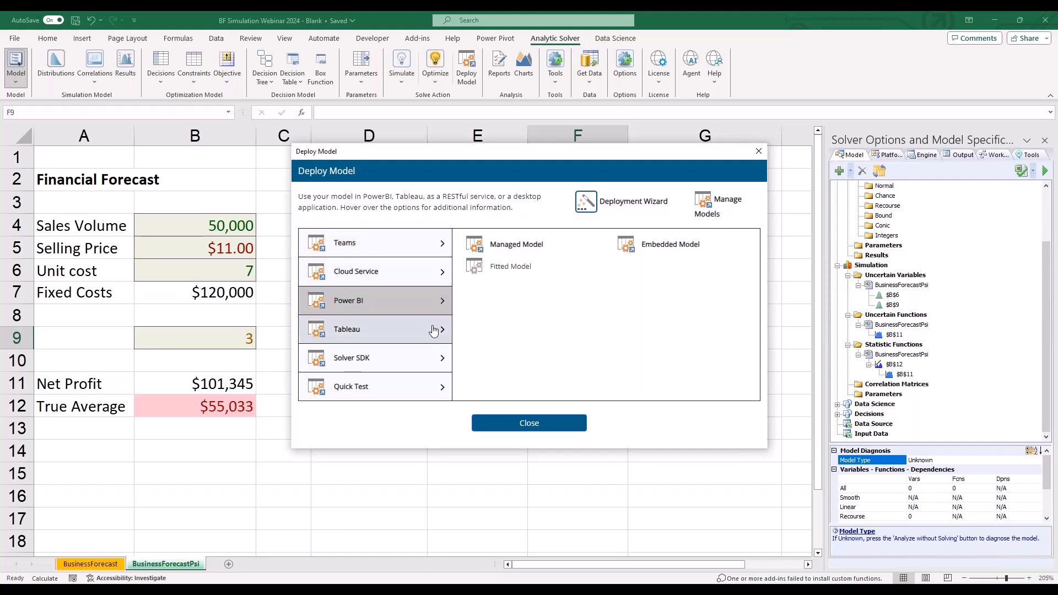
pyautogui.click(434, 330)
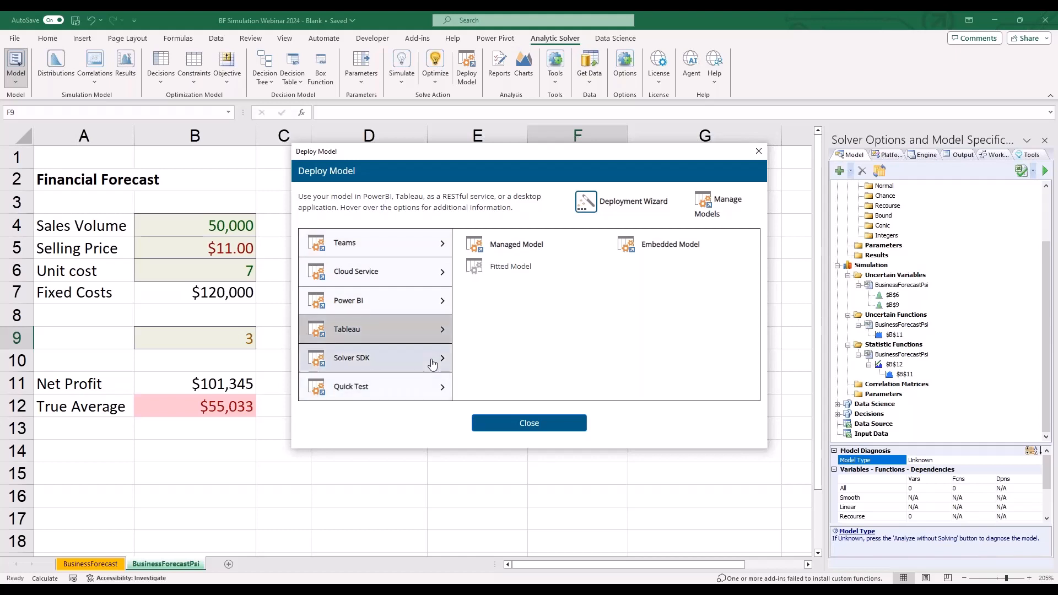
pyautogui.click(434, 360)
pyautogui.click(431, 388)
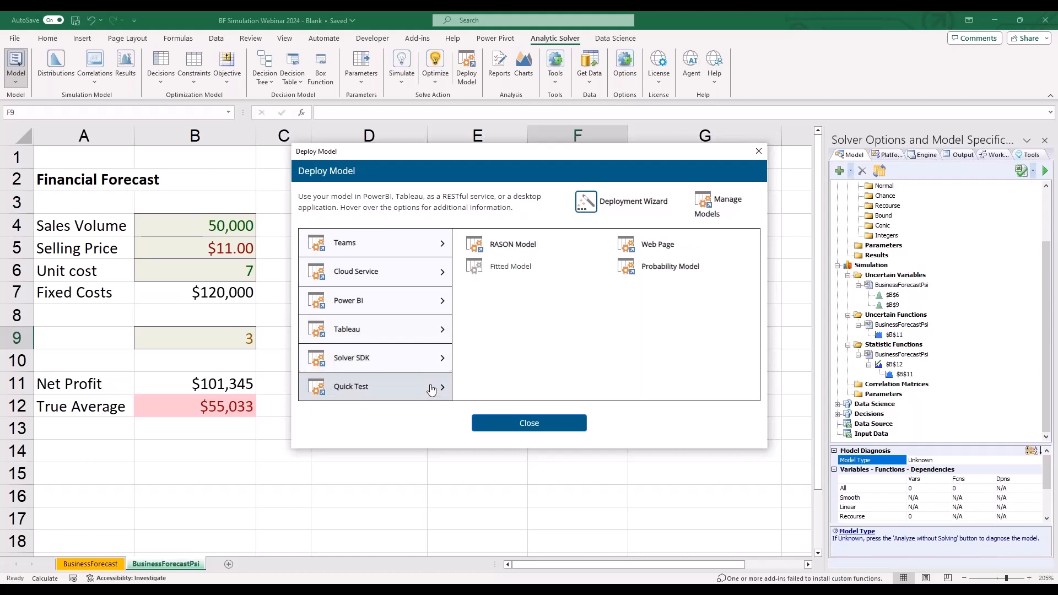
pyautogui.moveTo(682, 253)
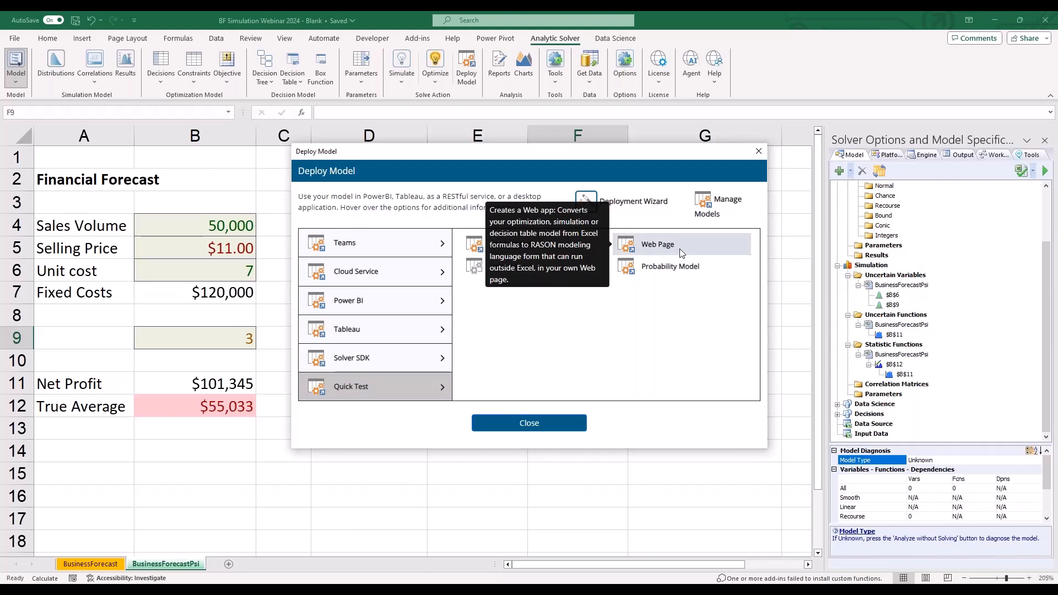
# - Create a Teams Report for the BusinessForecastPsi model that includes output B11 and inputs B6 and B9
pyautogui.click(373, 255)
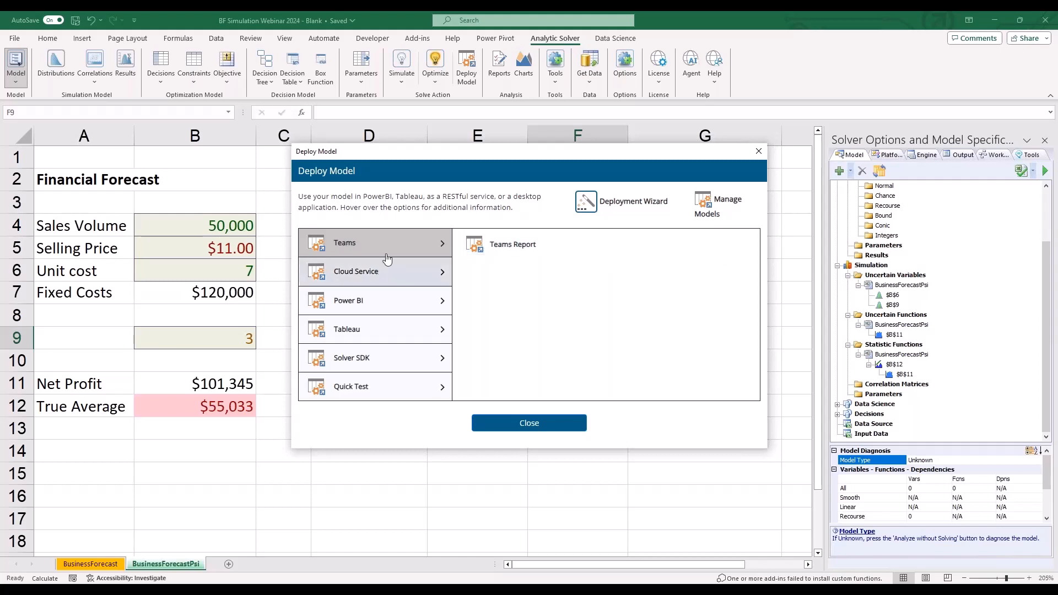
pyautogui.click(521, 243)
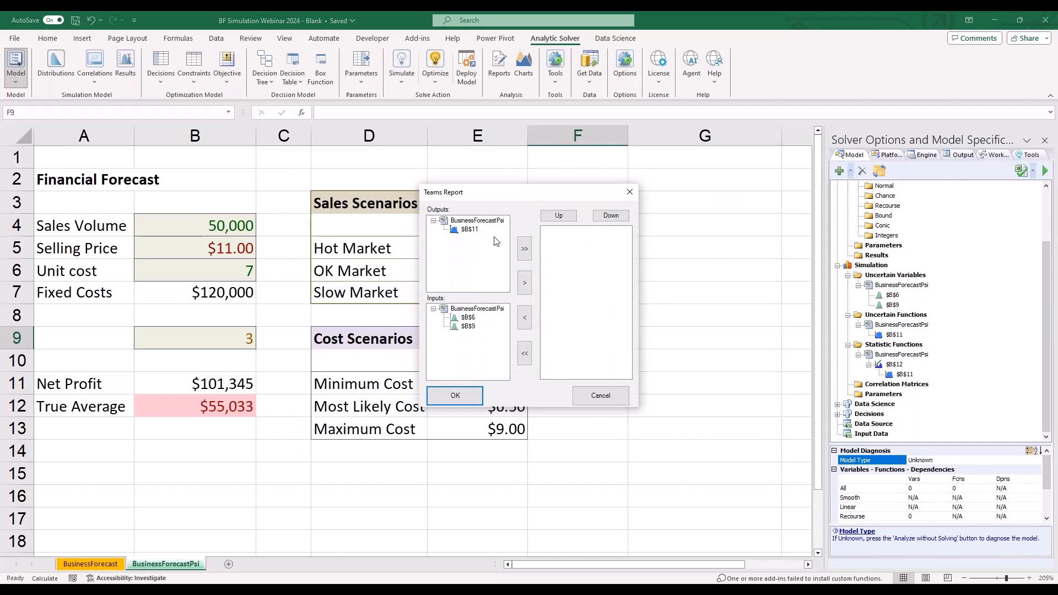
pyautogui.click(524, 248)
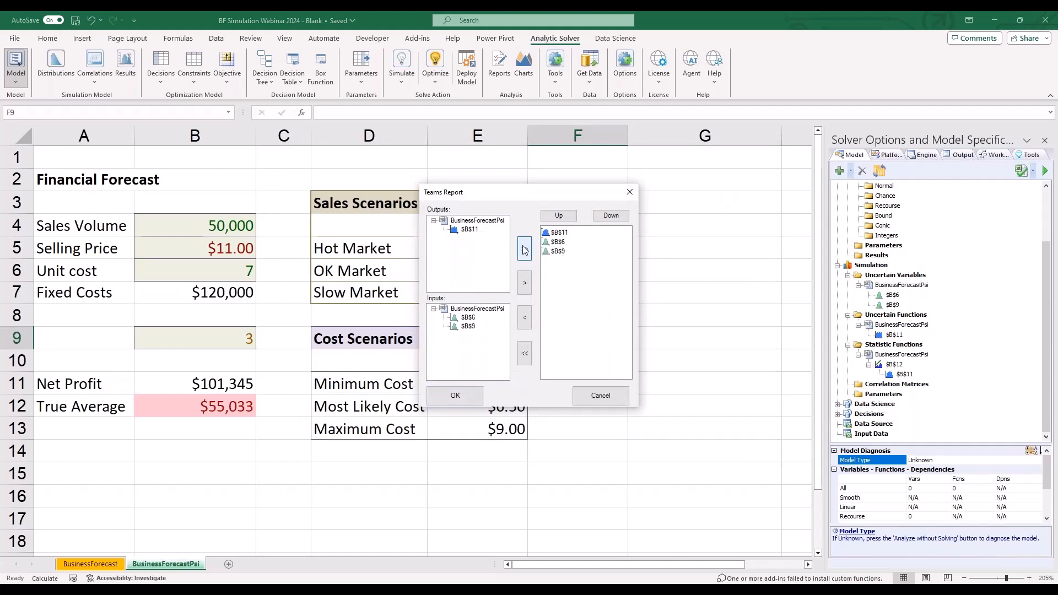
pyautogui.click(459, 396)
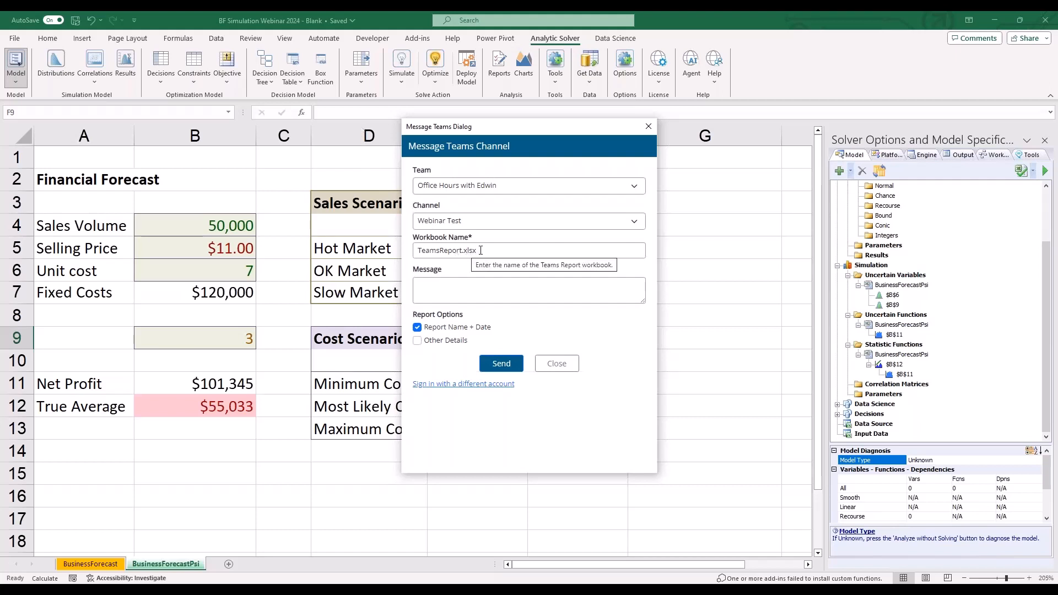
# - Send TeamsReport.xlsx to the Webinar Test channel with the message "Hello. Here are the results." and acknowledge the confirmation
pyautogui.click(451, 281)
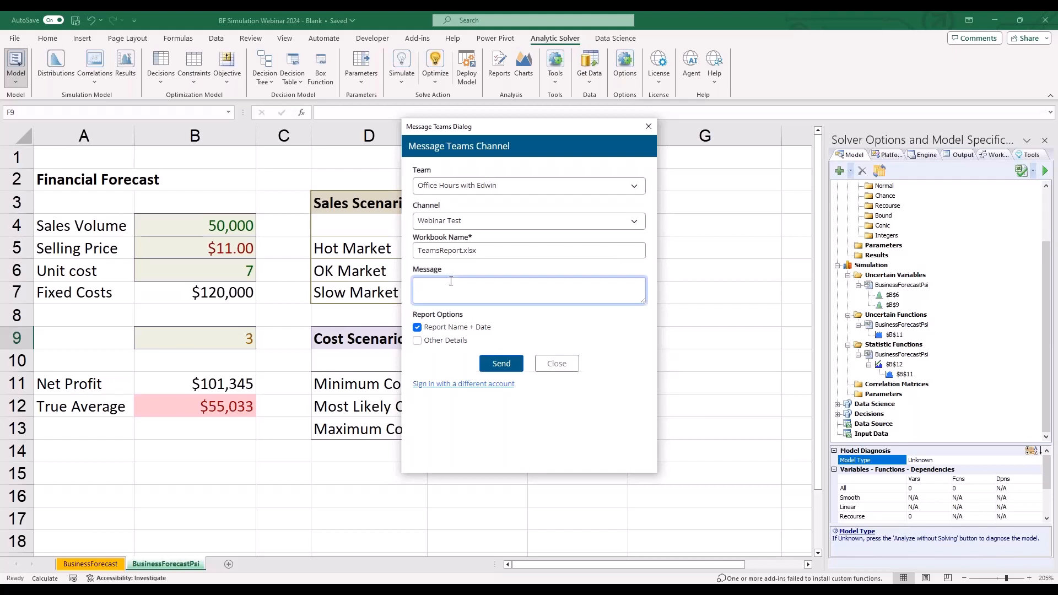
pyautogui.write('hell')
pyautogui.press('BackSpace')
pyautogui.press('BackSpace')
pyautogui.press('BackSpace')
pyautogui.press('BackSpace')
pyautogui.write('Hello, Here are the results.')
pyautogui.click(487, 364)
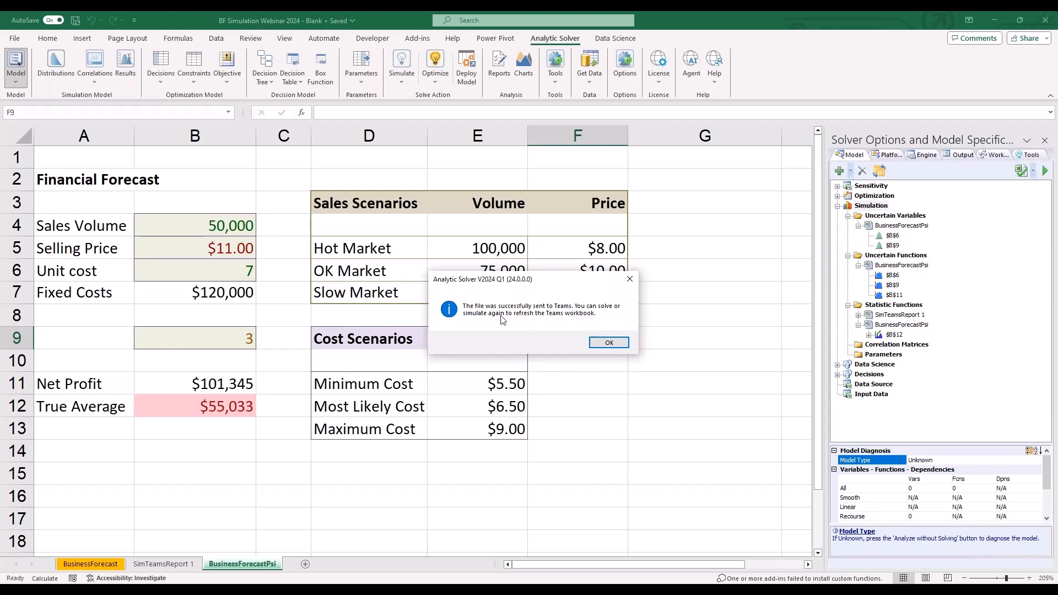
pyautogui.click(609, 343)
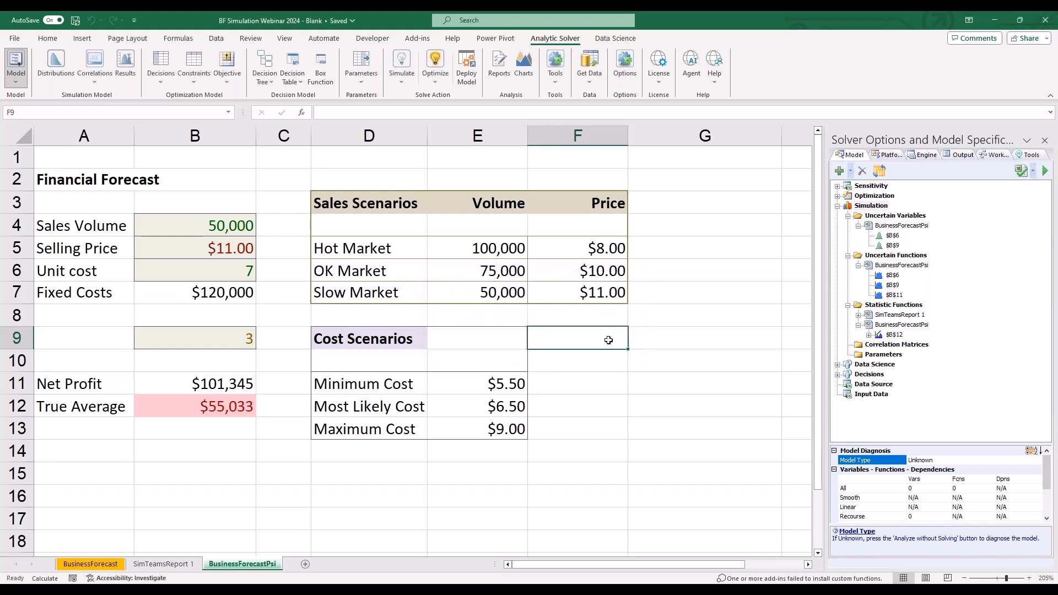
# - View the generated SimTeamsReport 1 sheet, returning to BusinessForecastPsi
pyautogui.click(172, 565)
pyautogui.click(215, 564)
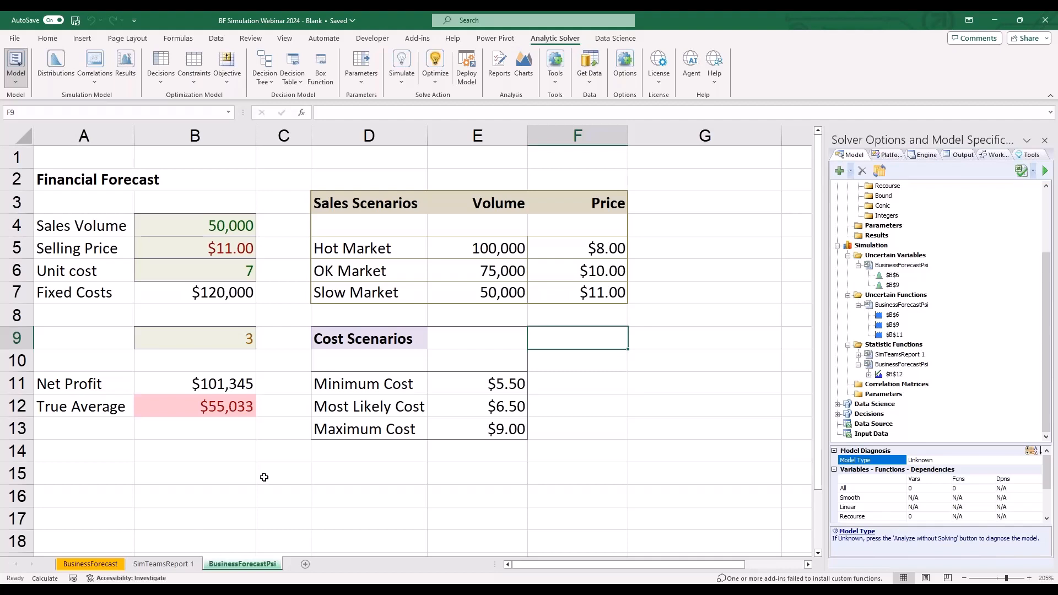
# - Switch to Microsoft Teams and open the posts of the Webinar Test channel
pyautogui.hotkey('alt', 'Tab')
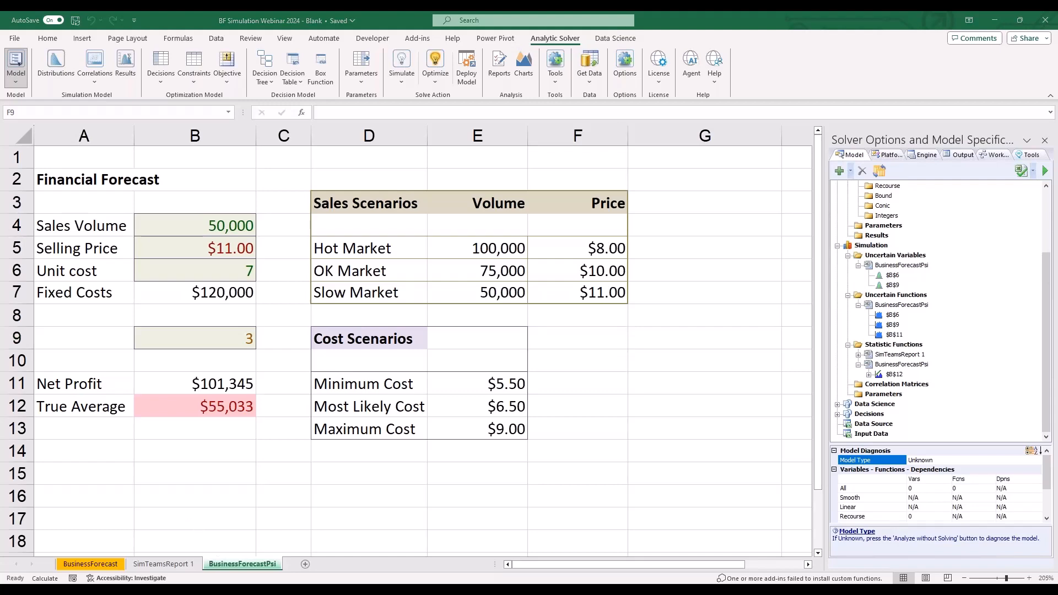
pyautogui.hotkey('alt', 'Tab')
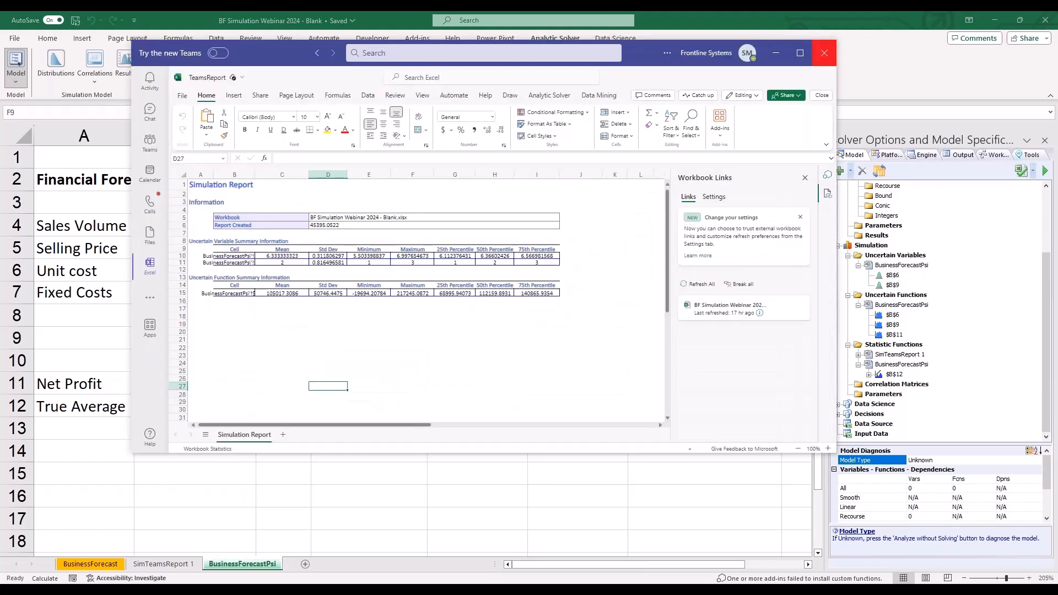
pyautogui.click(150, 138)
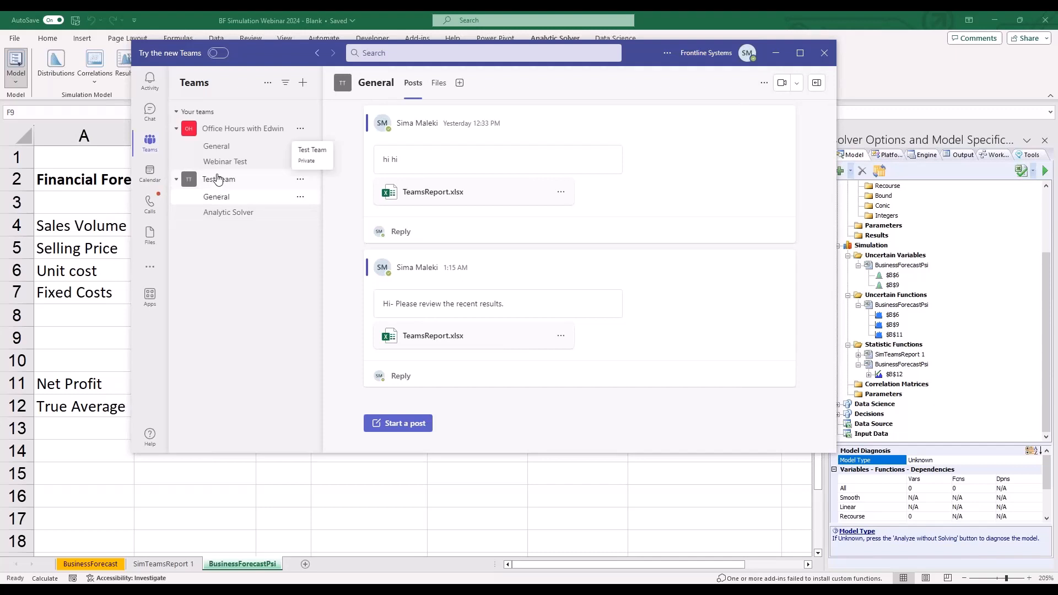
pyautogui.click(211, 147)
pyautogui.click(215, 163)
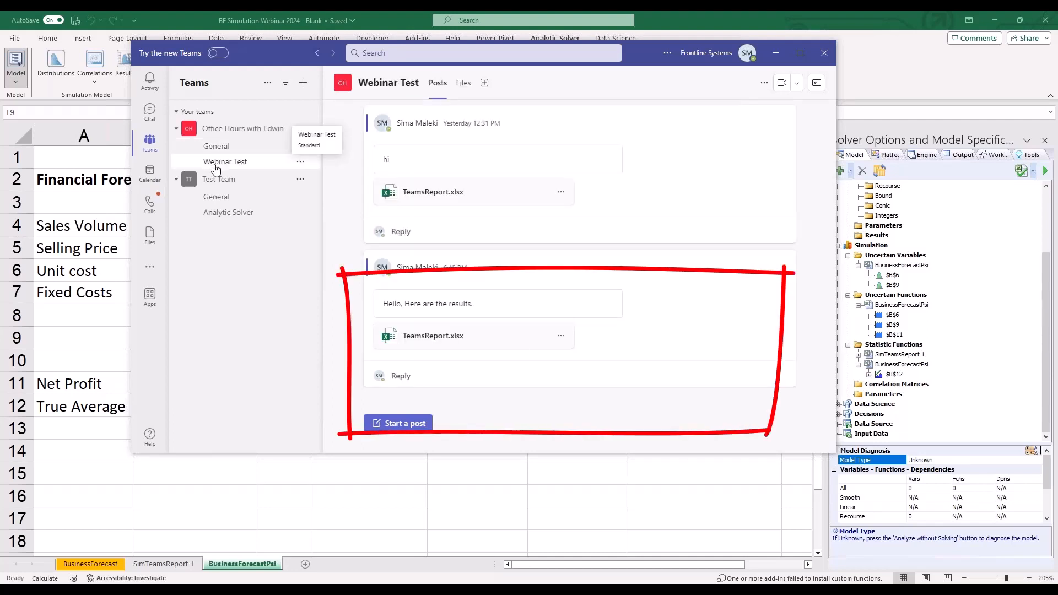
# - Check which apps the newly posted TeamsReport.xlsx can be opened in, closing the options without choosing one
pyautogui.click(561, 336)
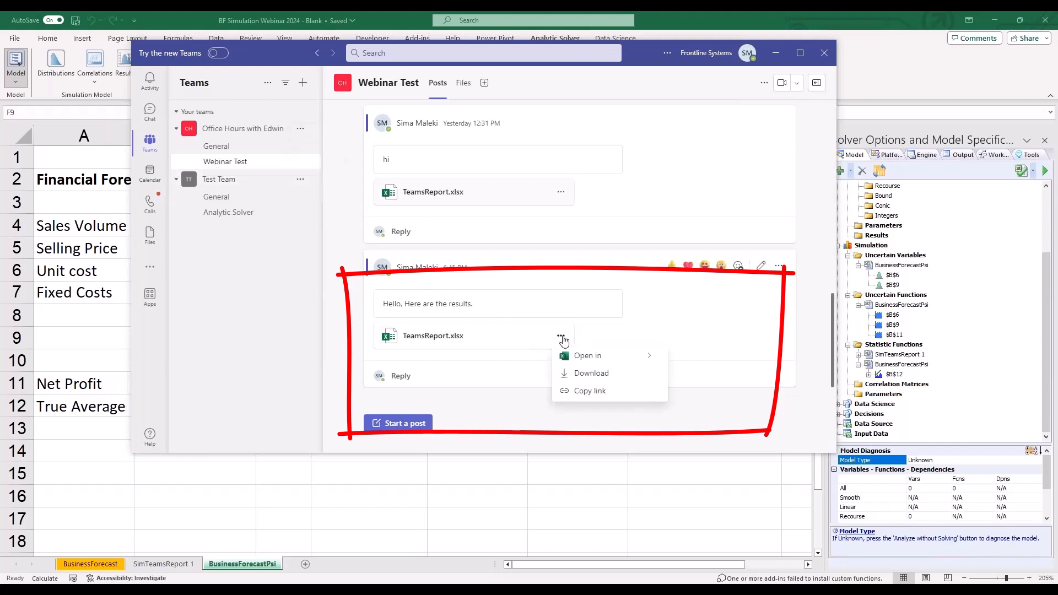
pyautogui.click(580, 357)
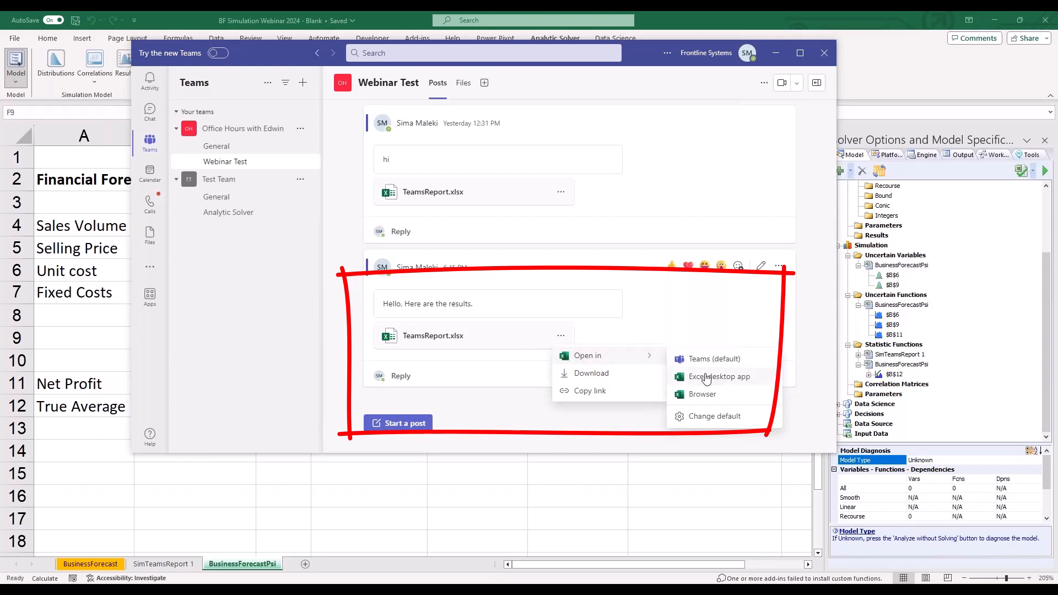
pyautogui.click(462, 390)
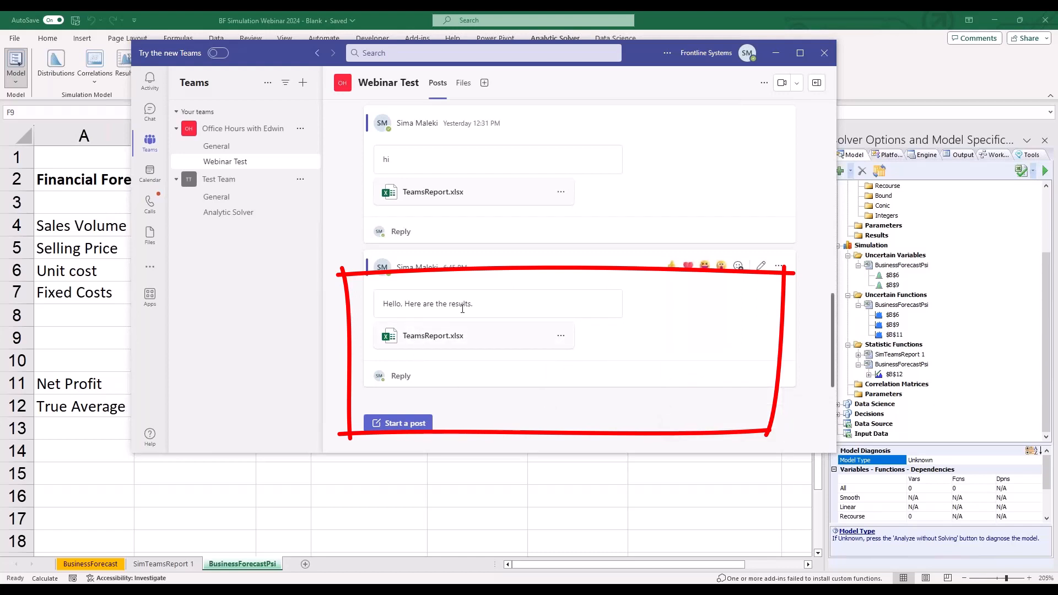
# - Open the newly posted TeamsReport.xlsx within Teams and trust its workbook links, closing Teams after viewing the report
pyautogui.click(419, 338)
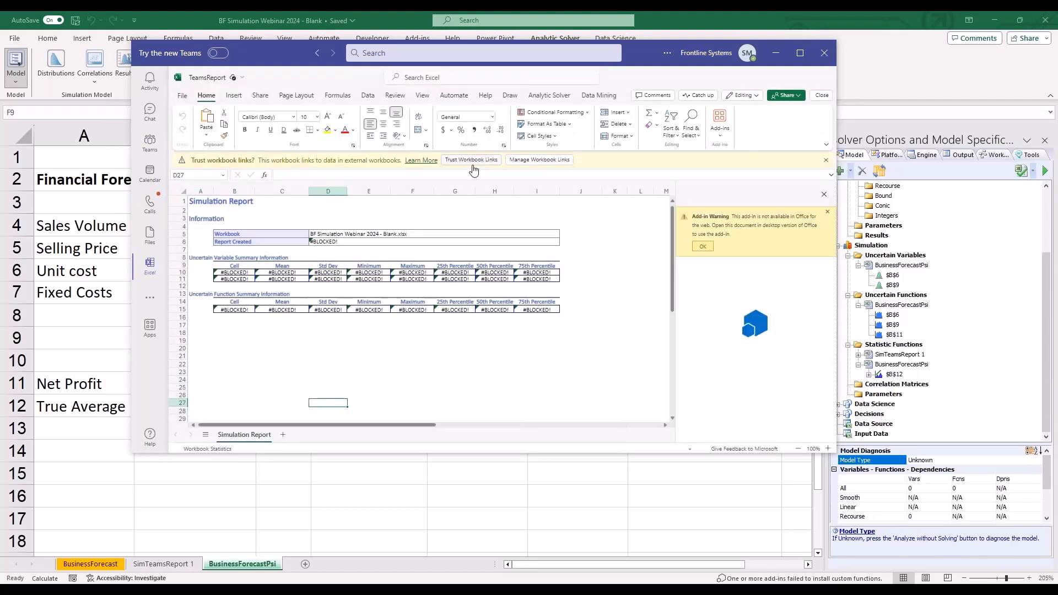
pyautogui.click(471, 161)
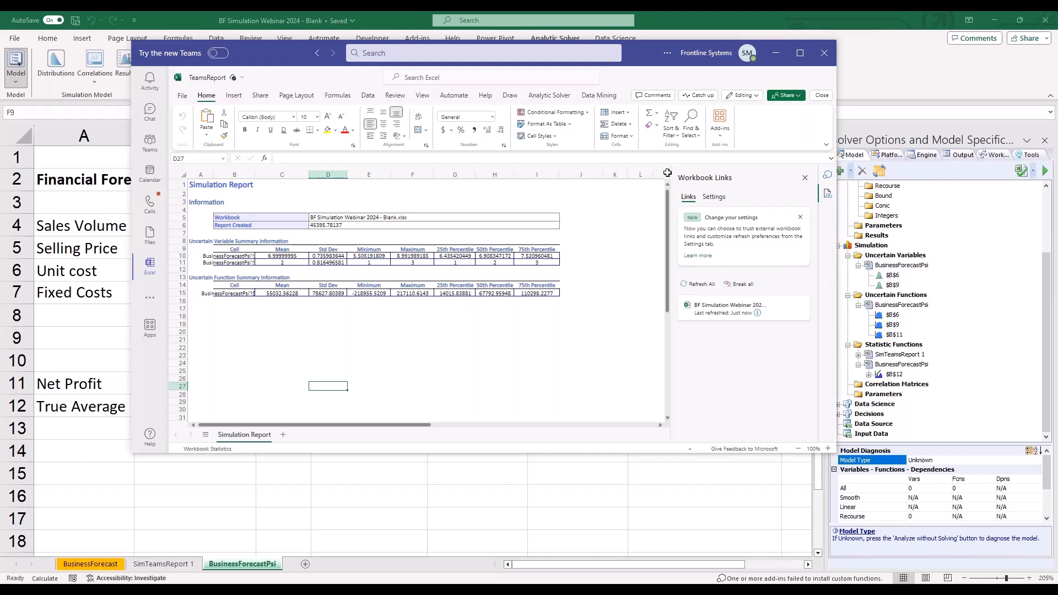
pyautogui.click(825, 53)
# - Switch to the Capital_required-AtRISK workbook in Excel and widen its Solver Options and Model Specifications pane
pyautogui.click(696, 306)
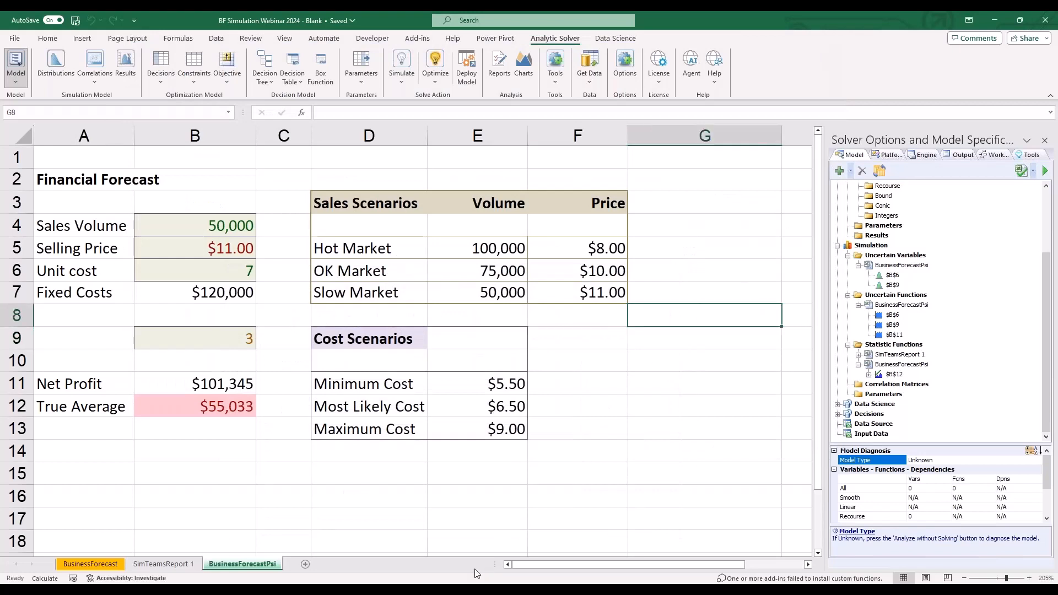
pyautogui.click(285, 592)
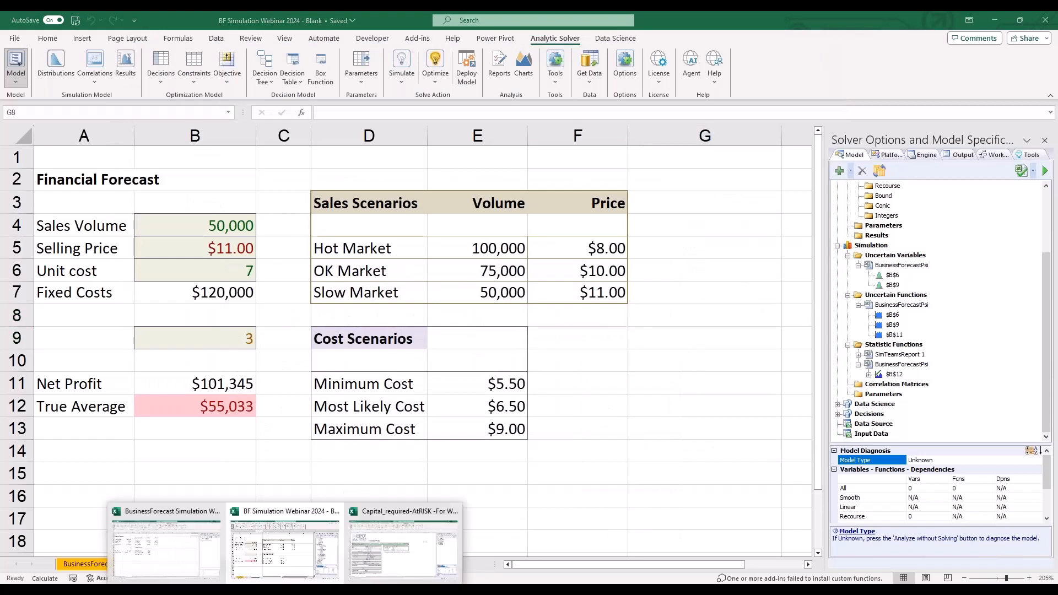
pyautogui.click(389, 557)
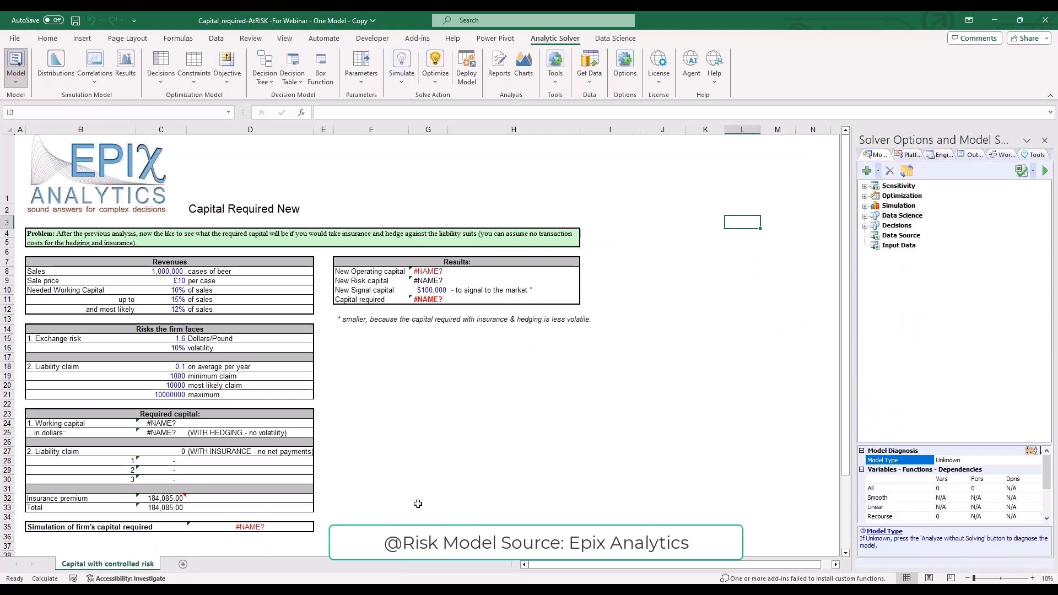
pyautogui.moveTo(853, 374); pyautogui.dragTo(766, 366)
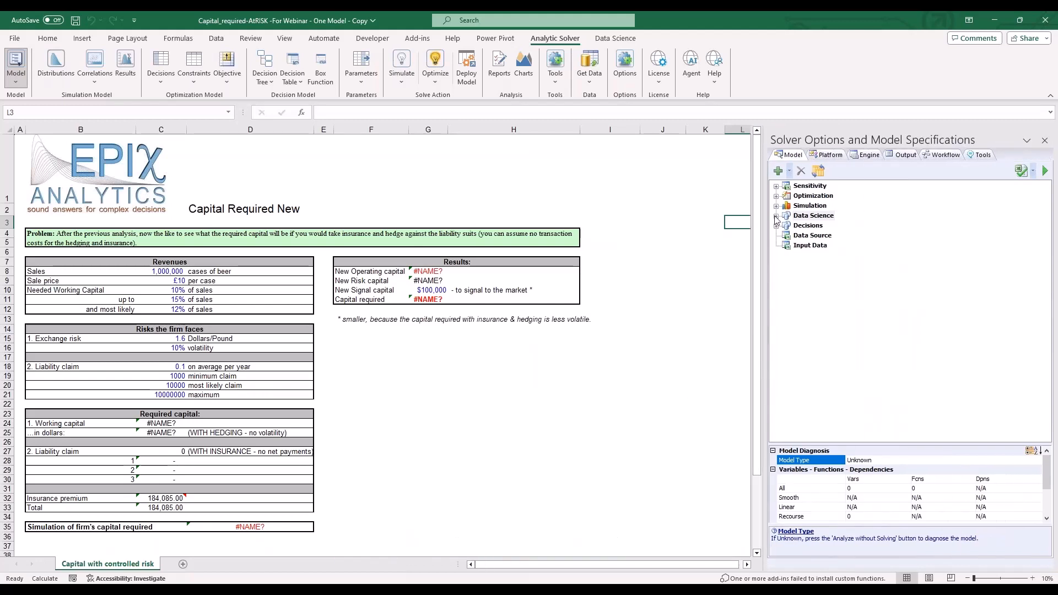
# - Expand the Simulation model outline and check its Uncertain Variables, Uncertain Functions, Statistic Functions and Parameters for any entries
pyautogui.click(776, 207)
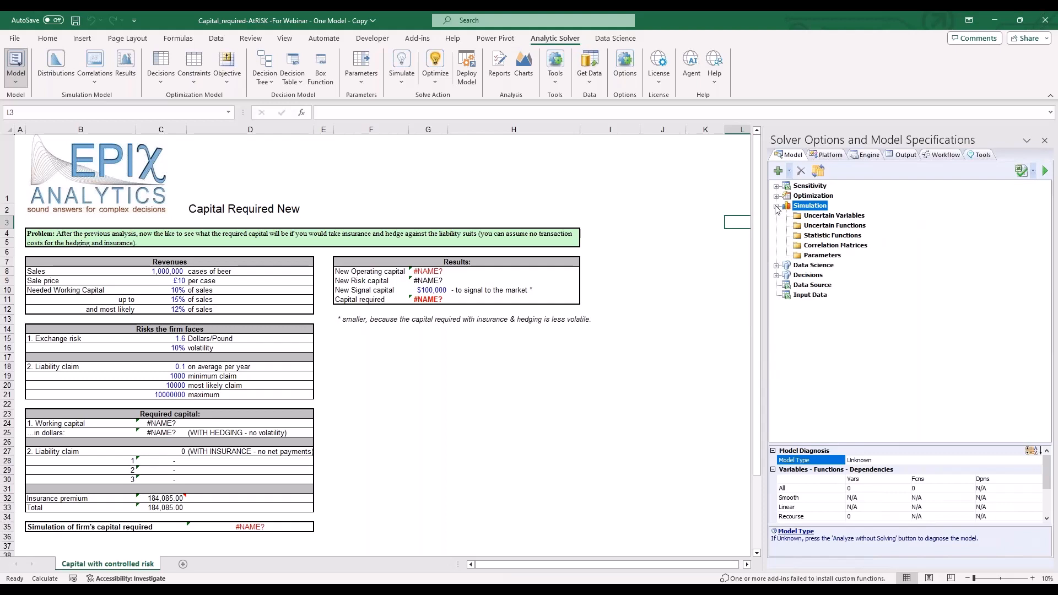
pyautogui.click(821, 216)
pyautogui.click(821, 238)
pyautogui.click(823, 218)
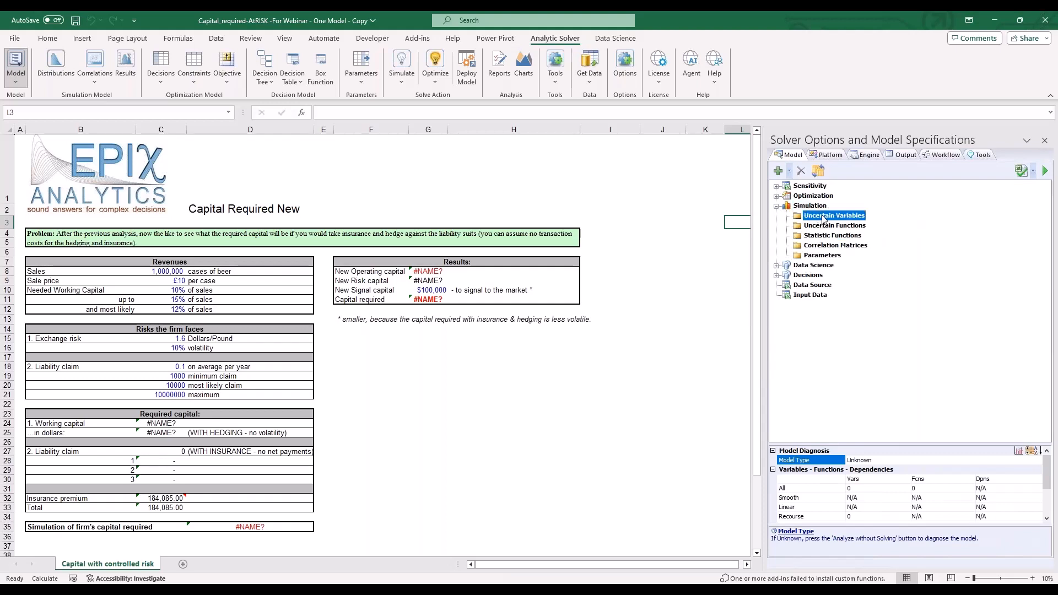
pyautogui.click(824, 226)
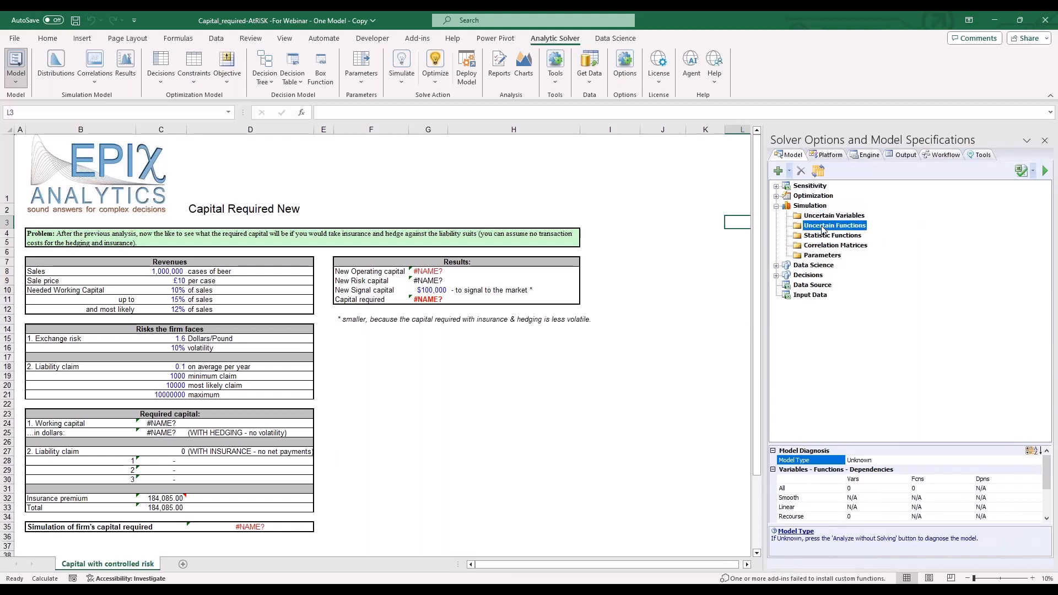
pyautogui.click(823, 237)
pyautogui.click(824, 255)
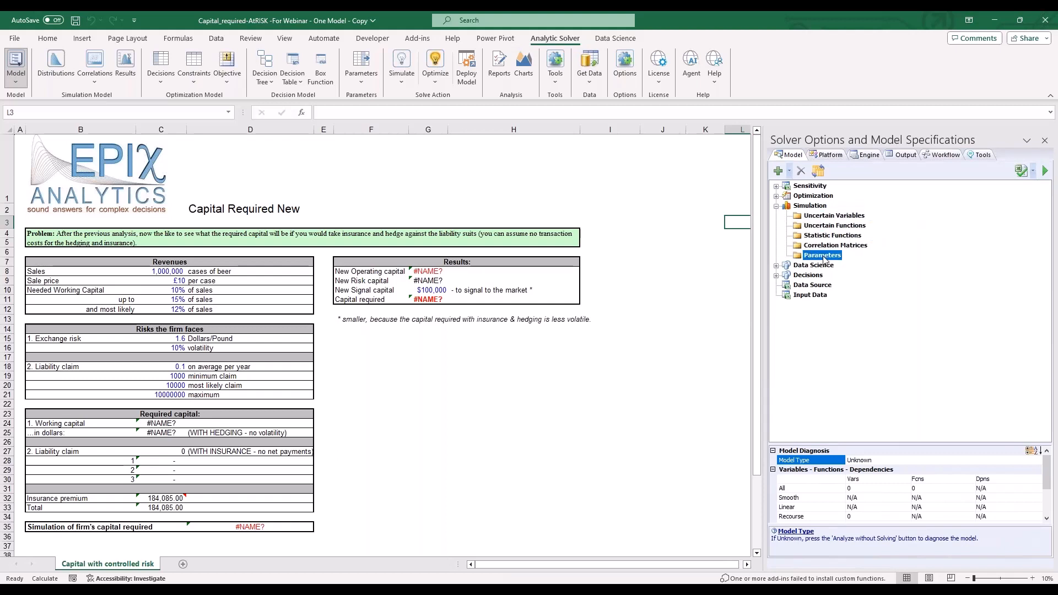
pyautogui.click(475, 348)
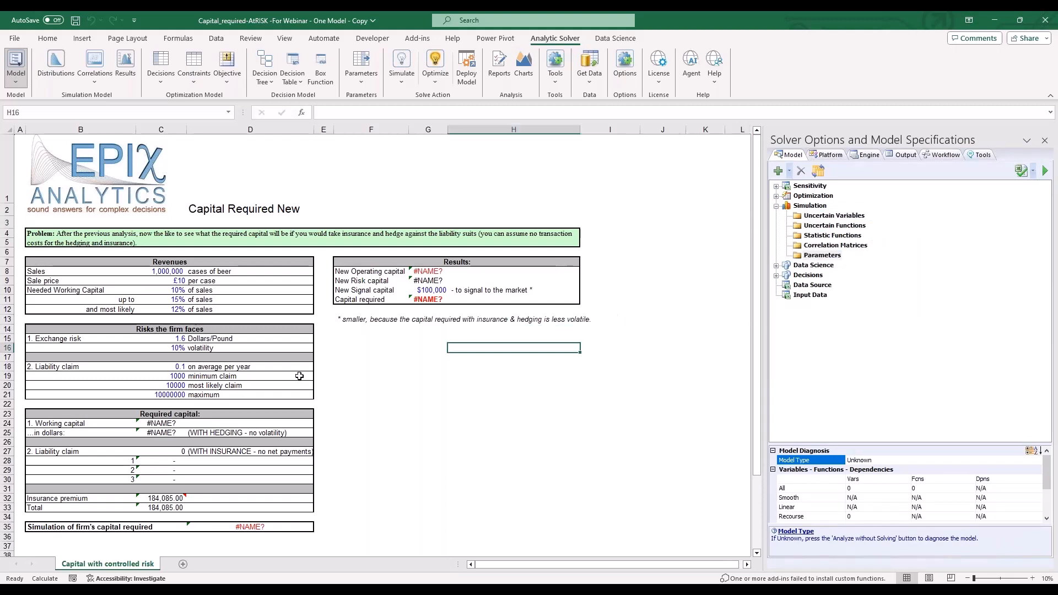
pyautogui.scroll(2, 292, 383)
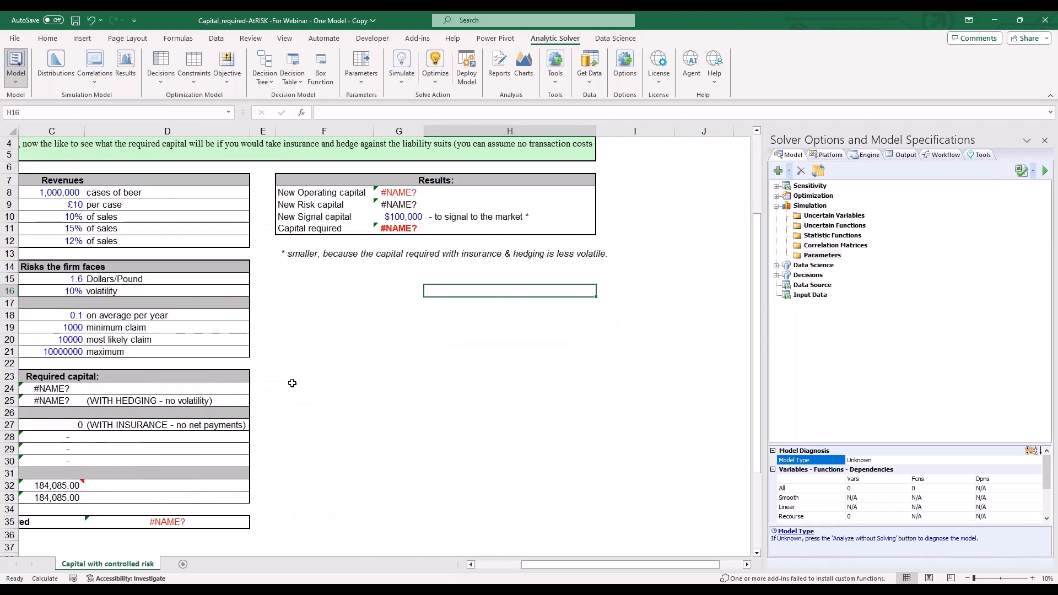
pyautogui.click(414, 194)
pyautogui.click(364, 112)
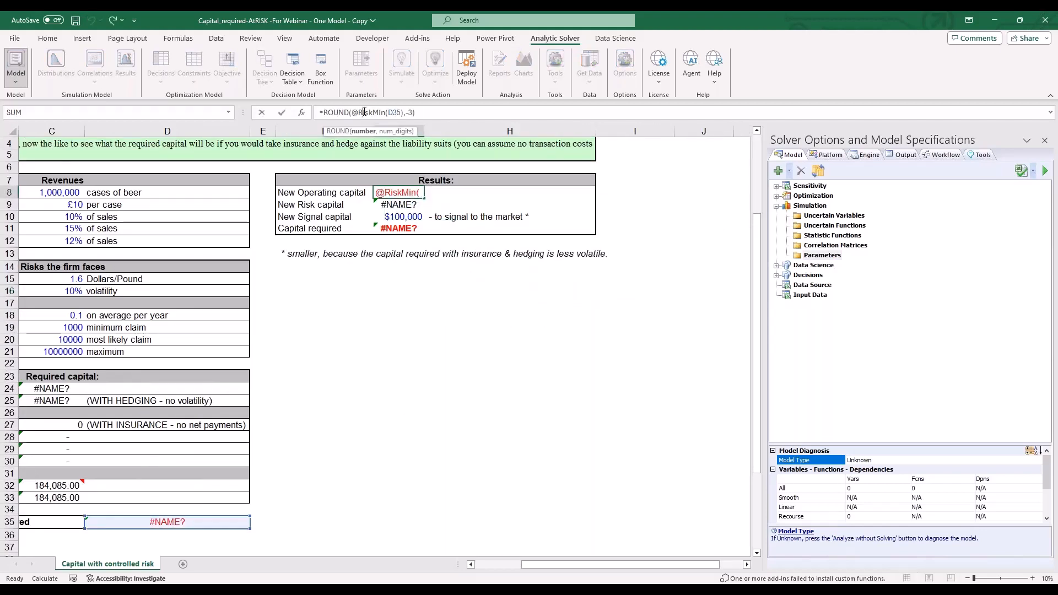
pyautogui.press('Escape')
pyautogui.click(410, 205)
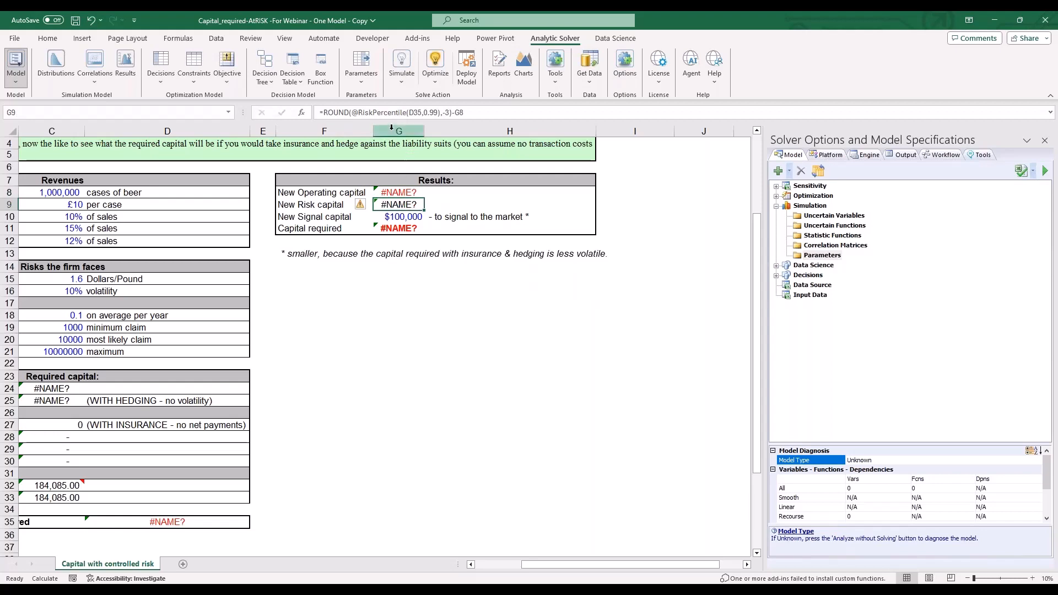
pyautogui.click(392, 112)
pyautogui.click(399, 291)
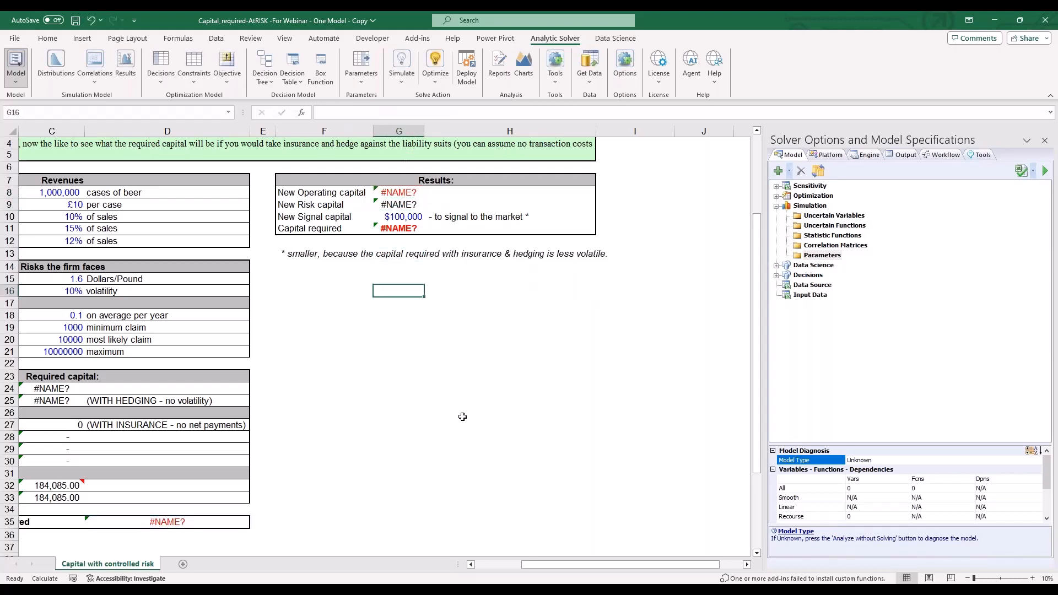
pyautogui.moveTo(552, 566); pyautogui.dragTo(506, 566)
pyautogui.scroll(1, 492, 474)
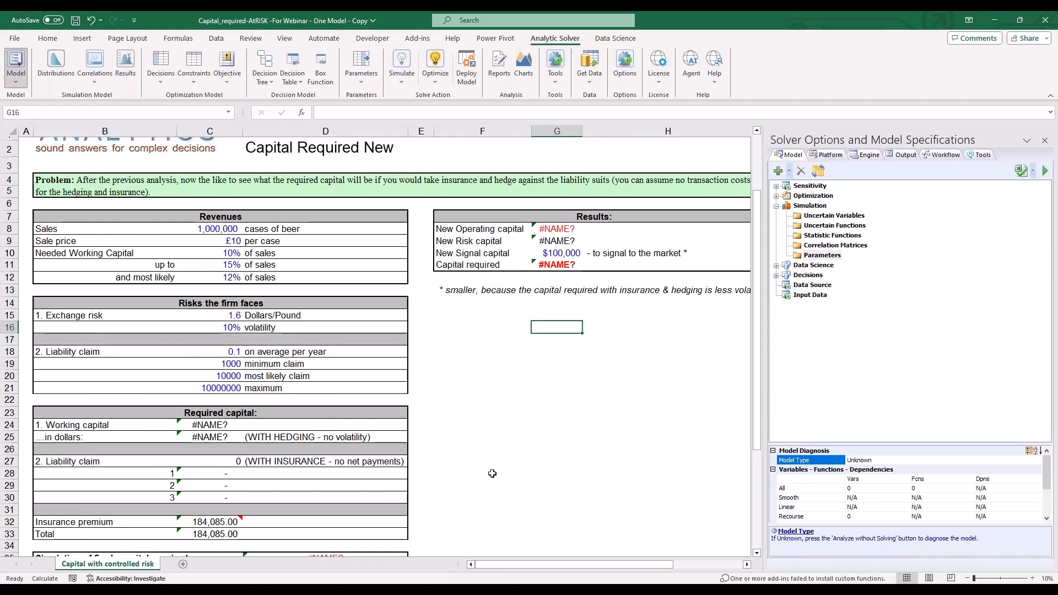
pyautogui.click(56, 69)
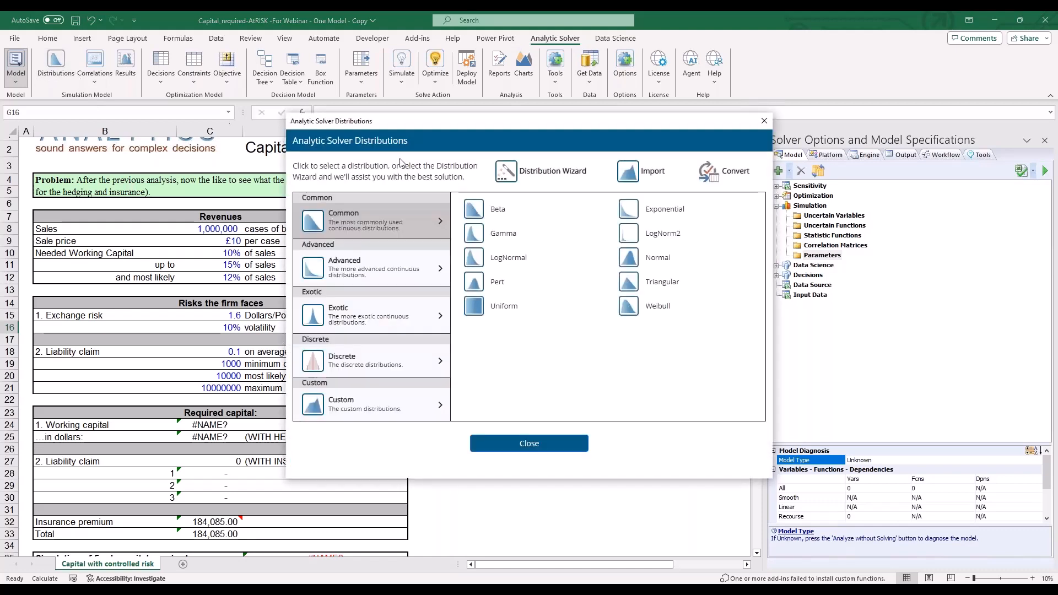
pyautogui.click(723, 181)
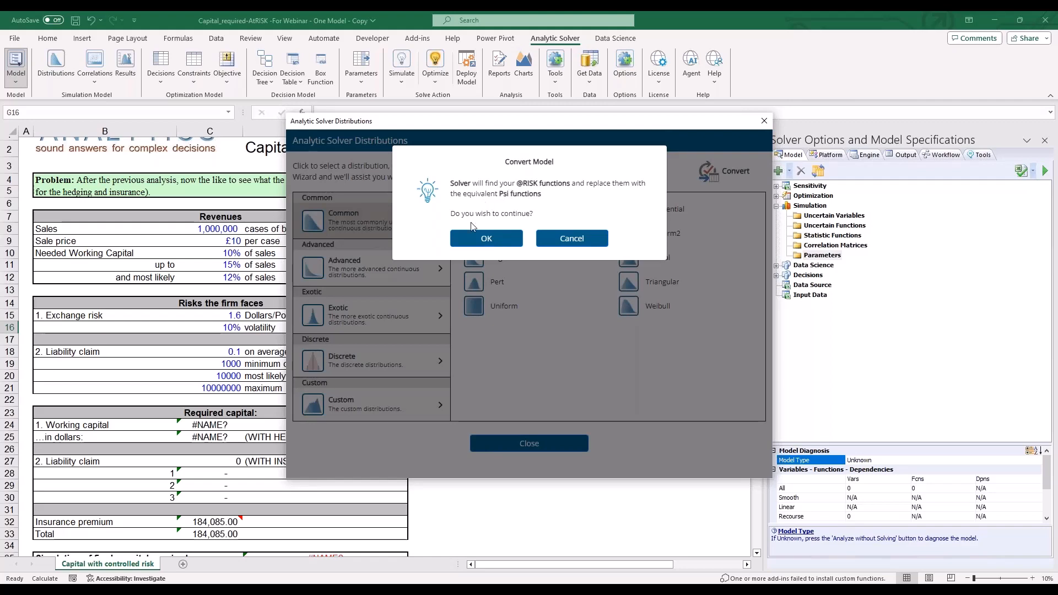
pyautogui.click(493, 238)
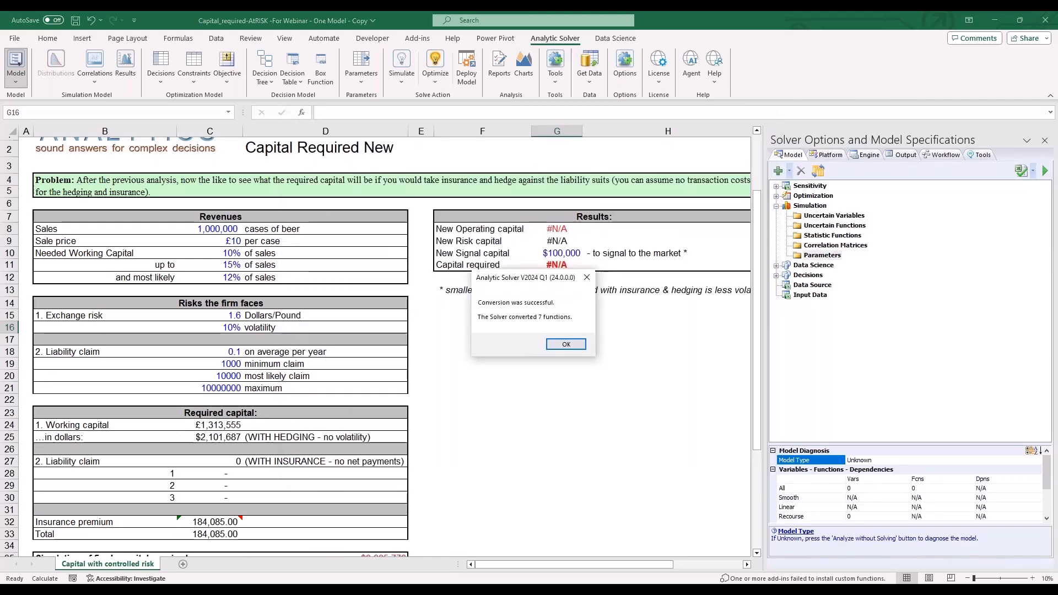
pyautogui.click(559, 345)
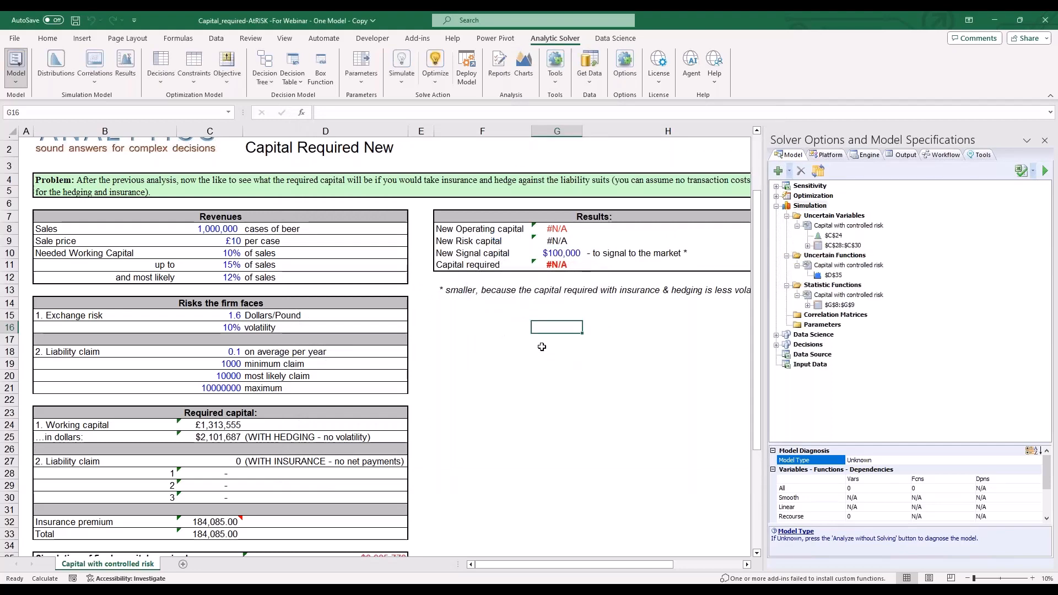
# - Run the simulation once, close the D35 results chart, and widen the Solver Options and Model Specifications pane
pyautogui.click(497, 359)
pyautogui.click(401, 83)
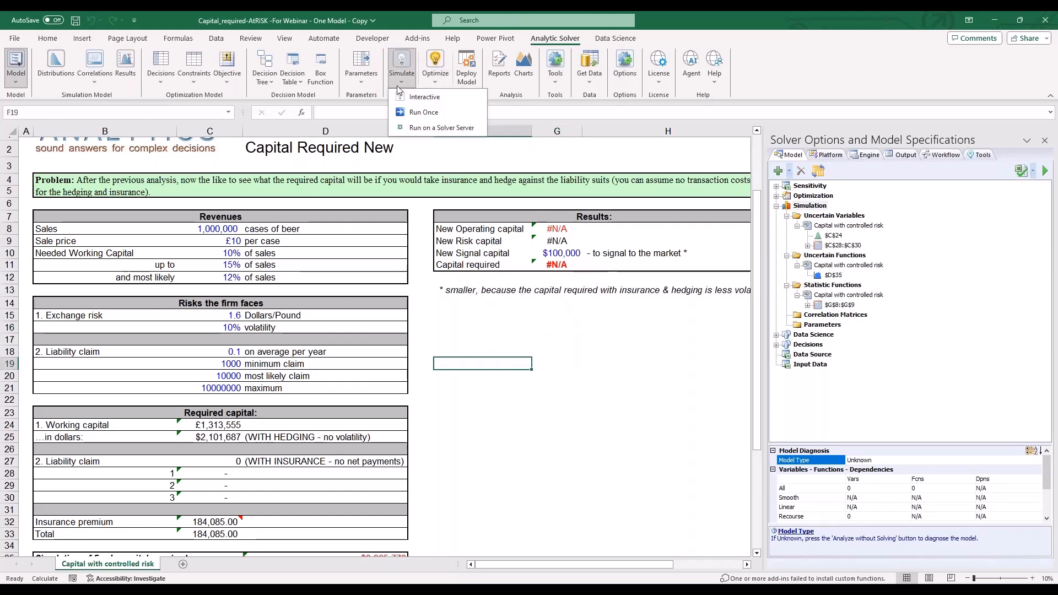
pyautogui.click(423, 112)
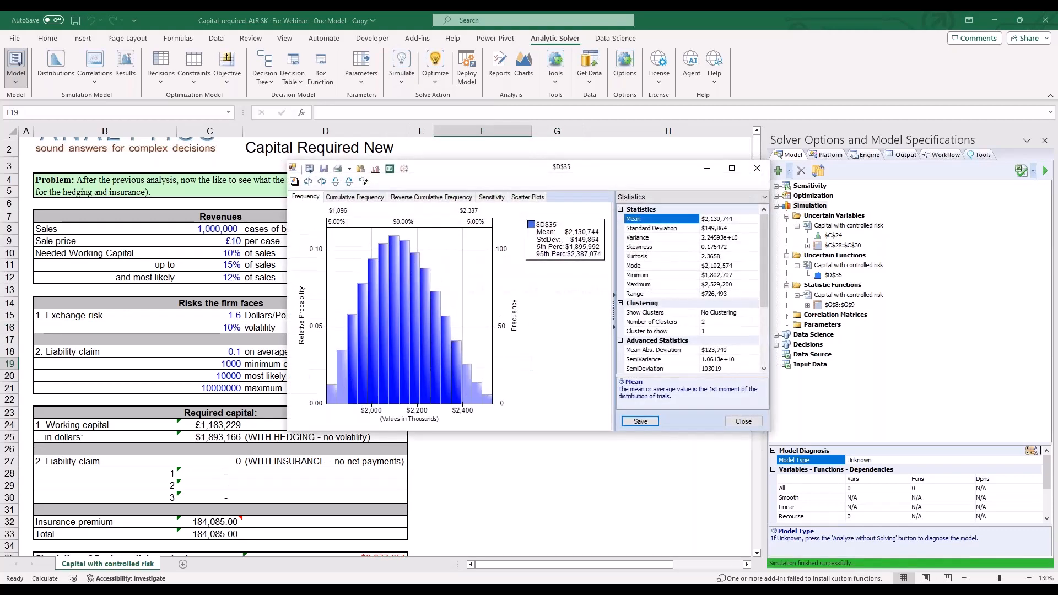
pyautogui.click(756, 168)
pyautogui.moveTo(763, 256); pyautogui.dragTo(736, 256)
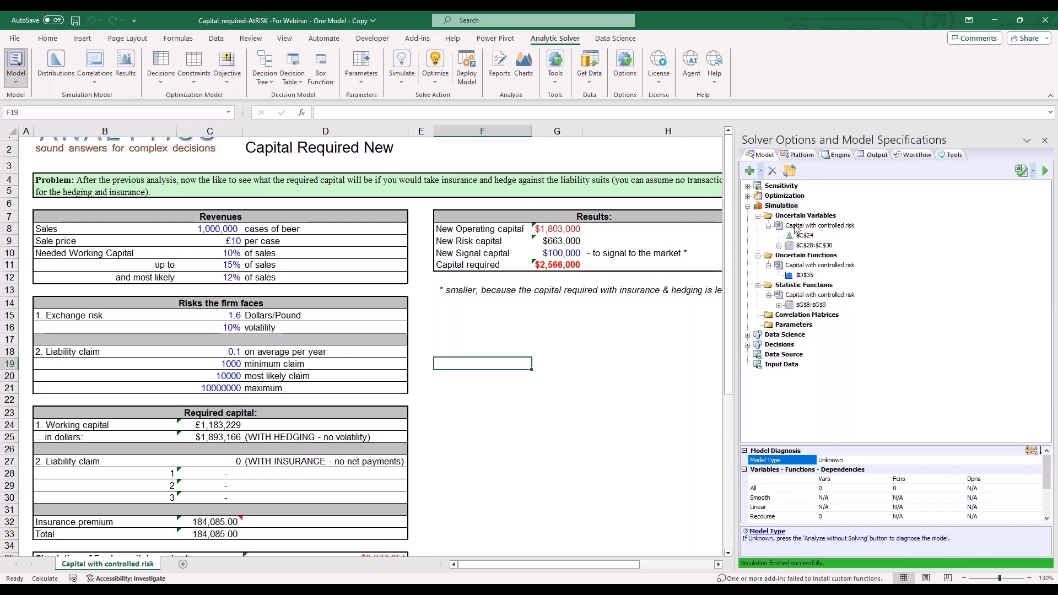
pyautogui.click(648, 305)
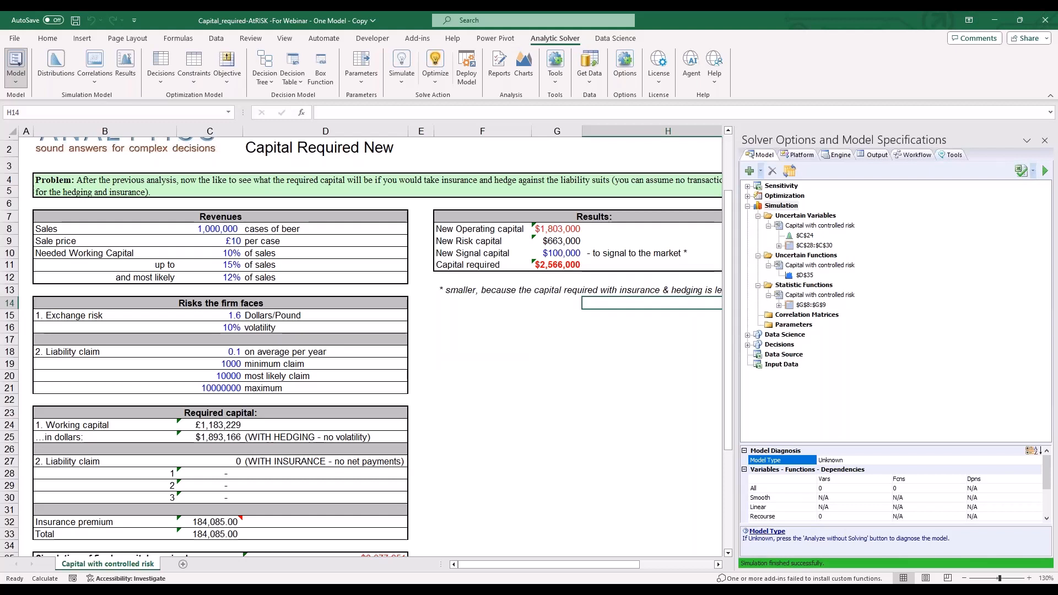
# - Consult the Deployment Wizard on running the model as a cloud service for web and mobile apps, closing it after reading
pyautogui.click(471, 76)
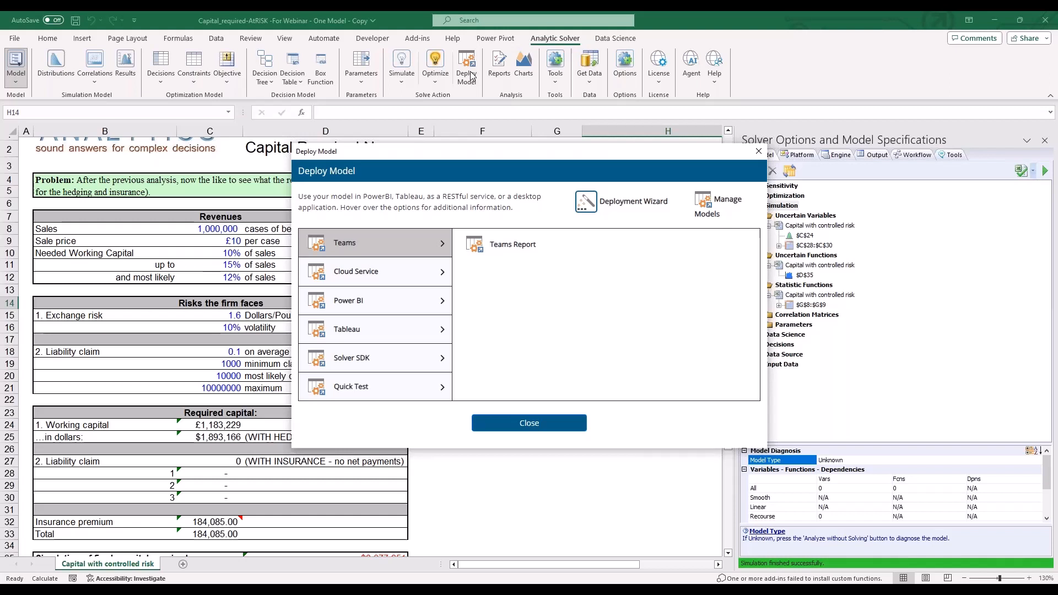
pyautogui.click(380, 276)
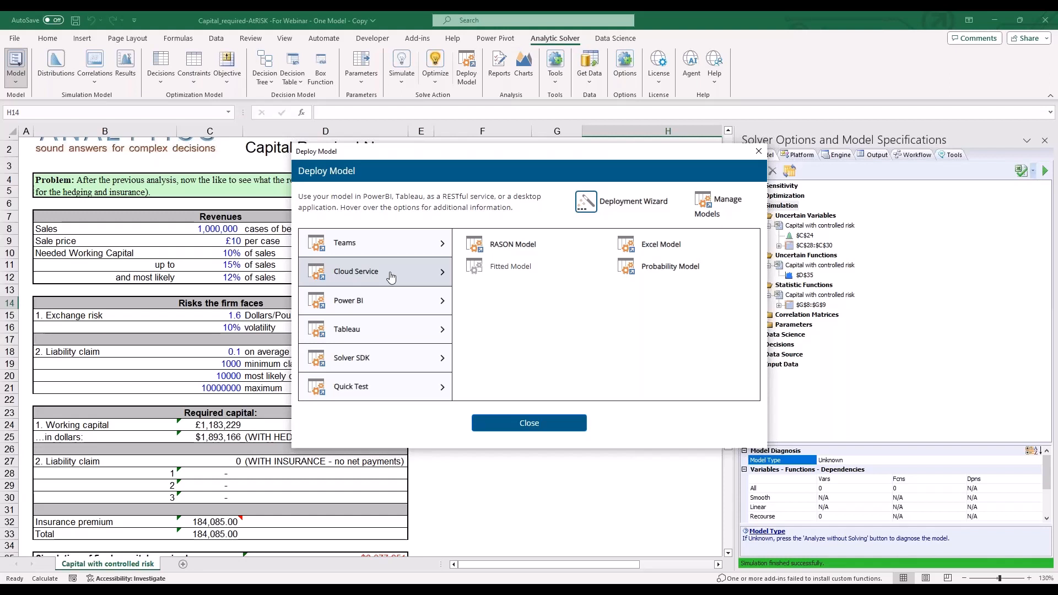
pyautogui.click(612, 207)
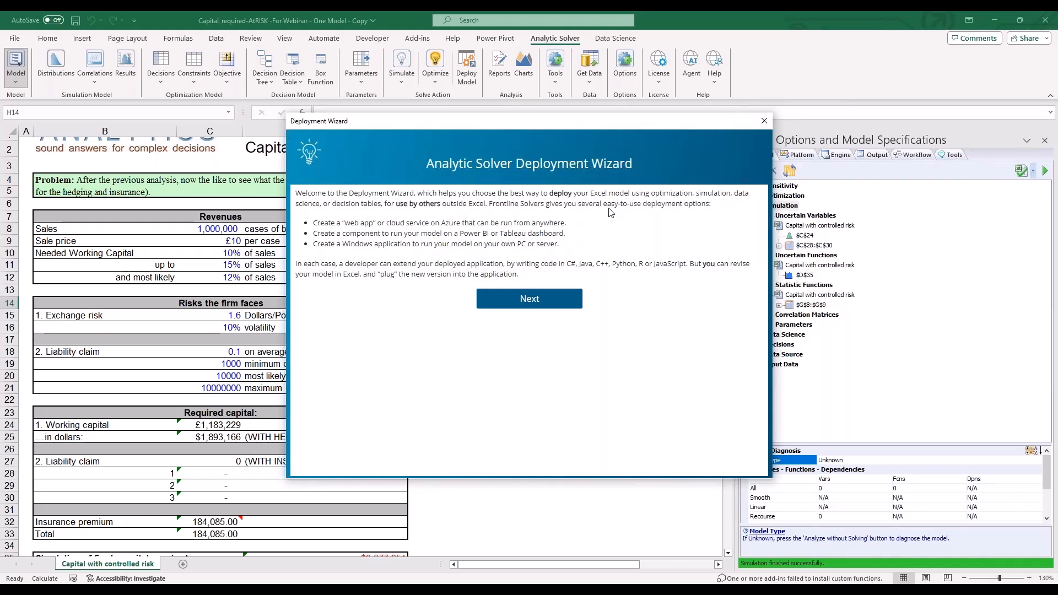
pyautogui.click(529, 298)
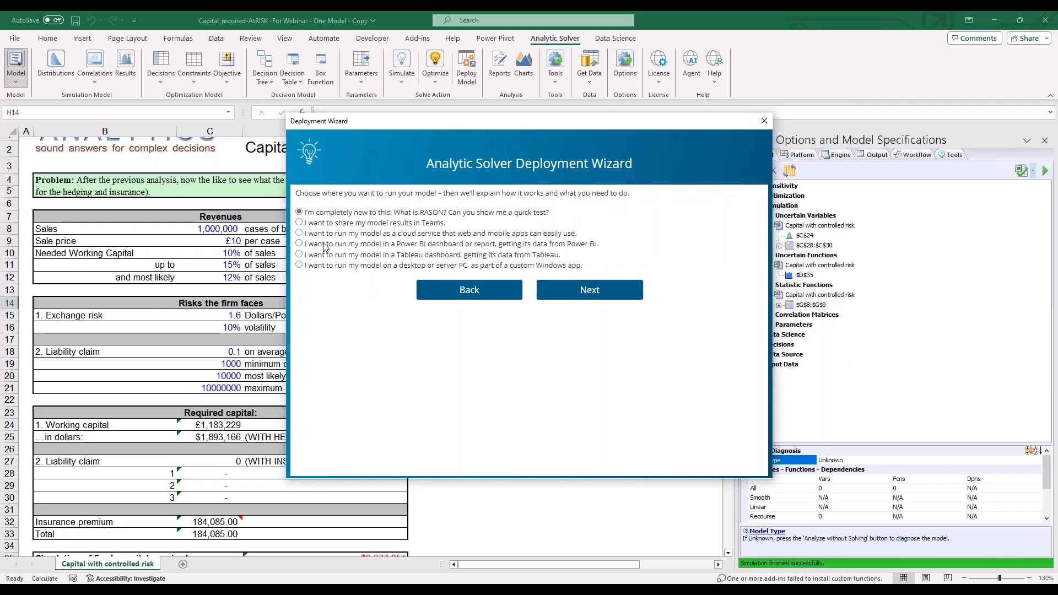
pyautogui.click(299, 233)
pyautogui.click(584, 289)
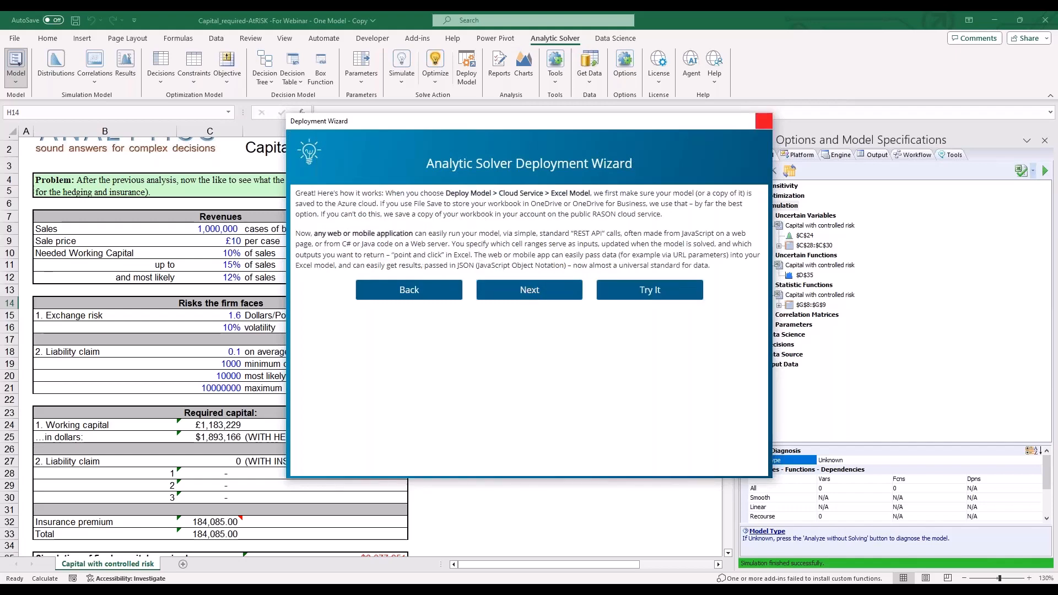
pyautogui.click(764, 121)
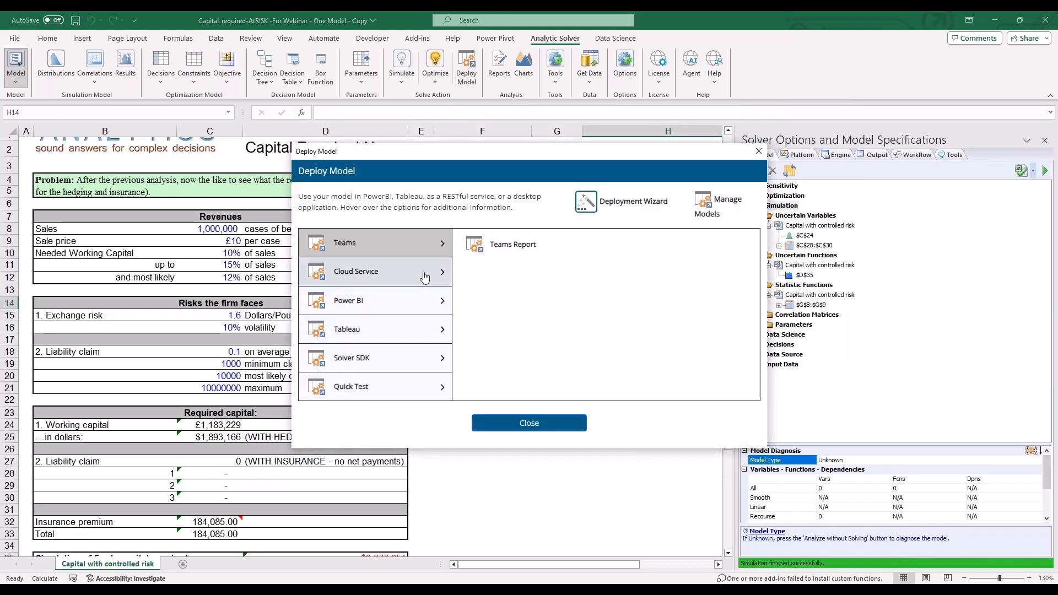
# - Deploy the workbook to the cloud service as an Excel model named Capital_required
pyautogui.click(424, 276)
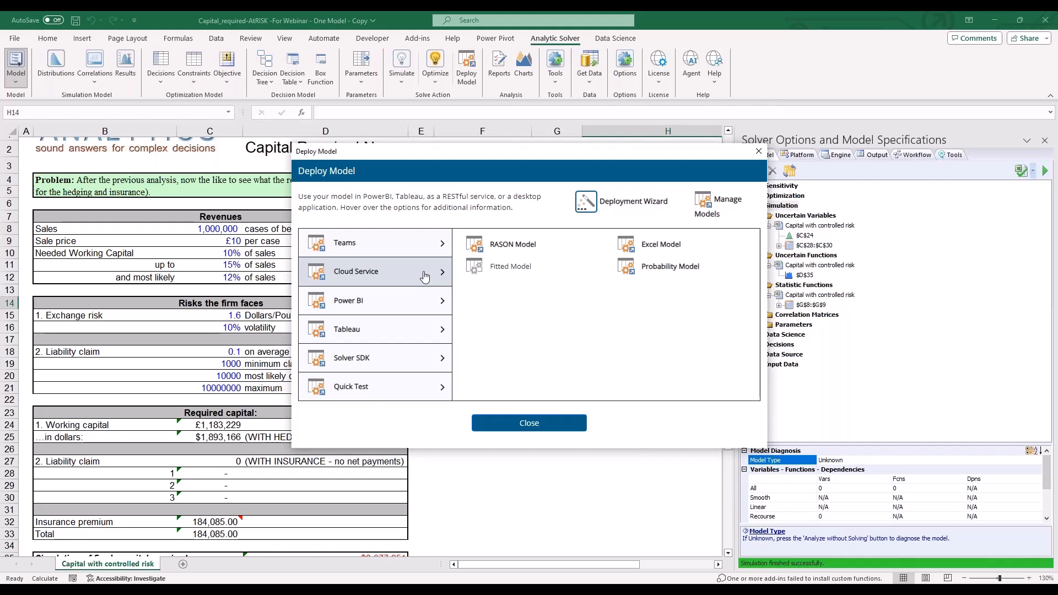
pyautogui.moveTo(650, 245)
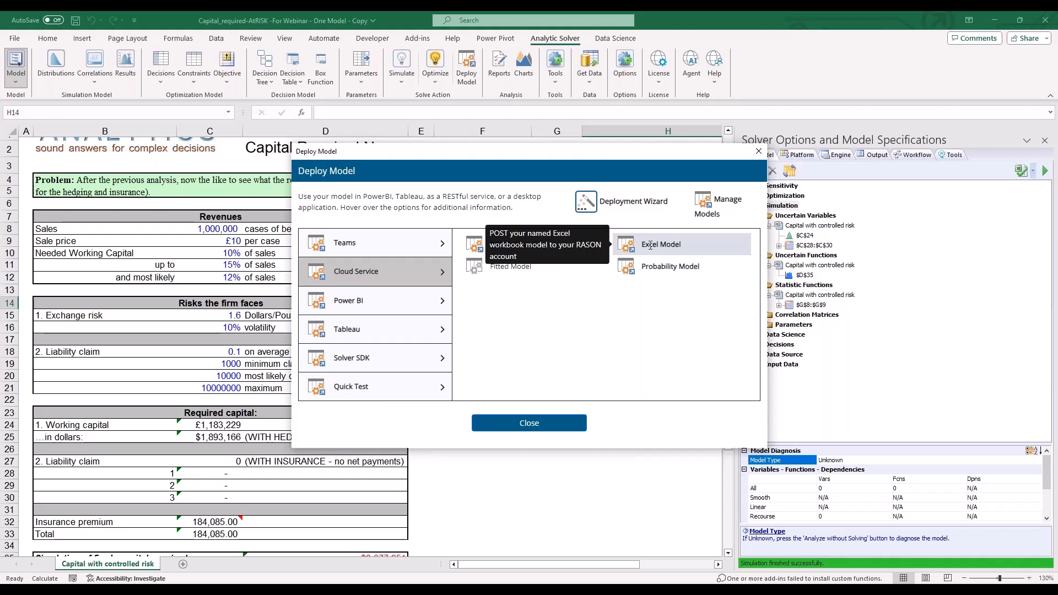
pyautogui.click(650, 246)
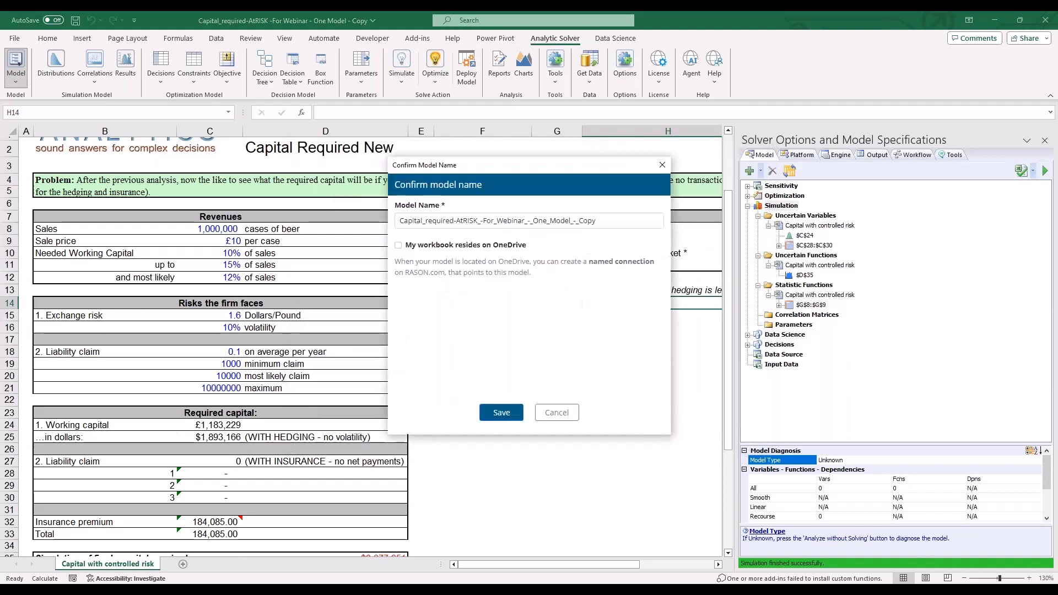
pyautogui.moveTo(454, 222); pyautogui.dragTo(627, 222)
pyautogui.press('BackSpace')
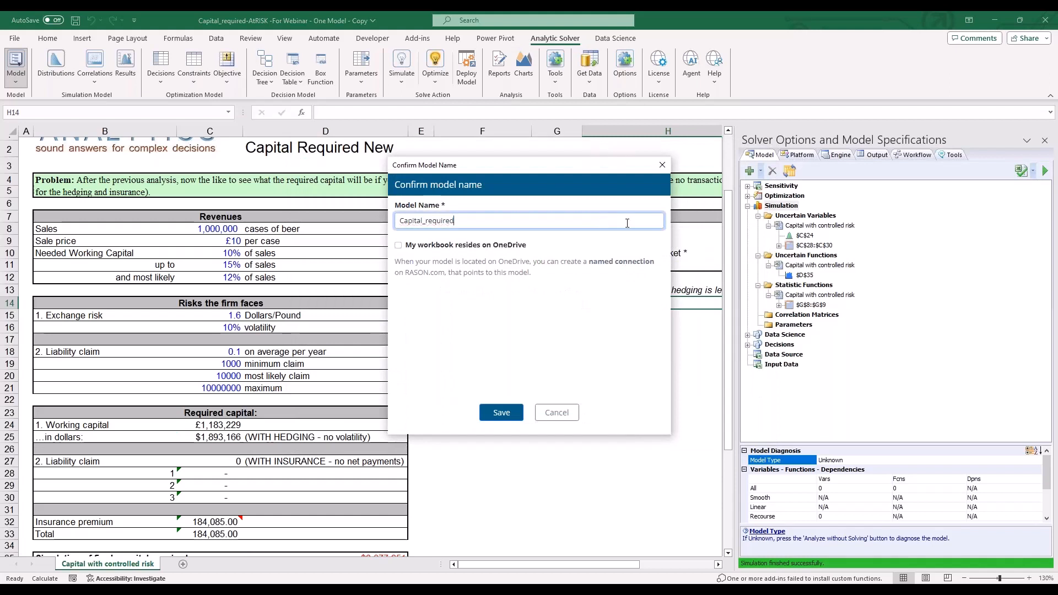
pyautogui.click(499, 414)
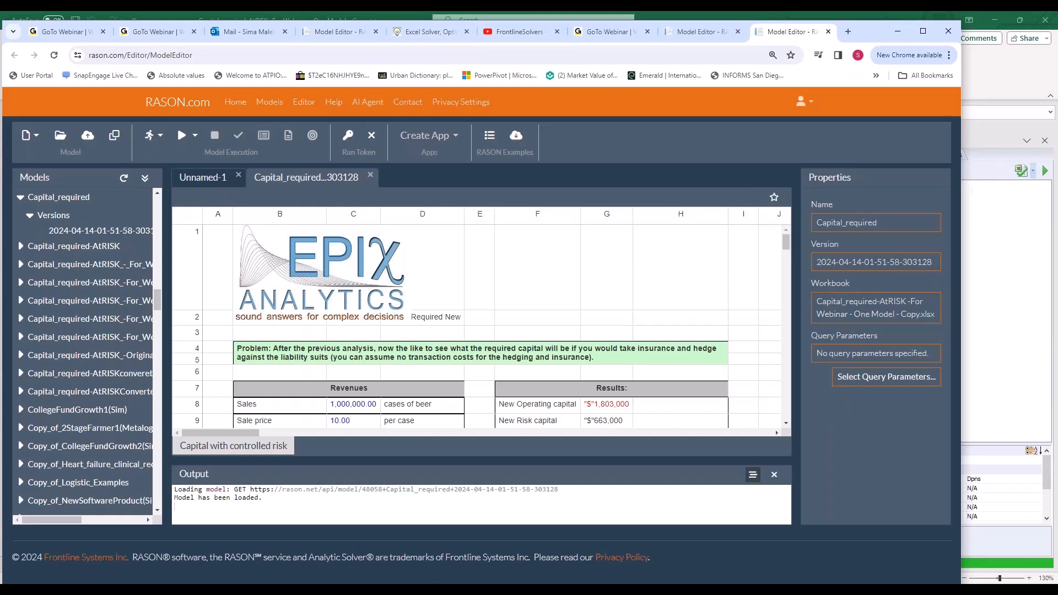
# - Examine the deployed Capital_required worksheet and the web address in the RASON model editor
pyautogui.scroll(-3, 513, 331)
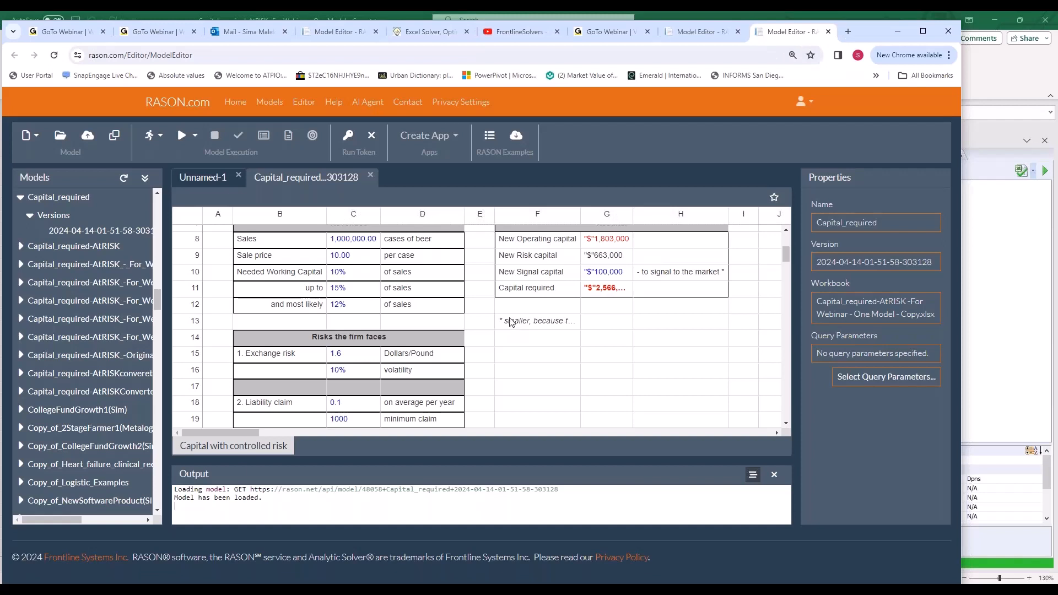
pyautogui.click(224, 57)
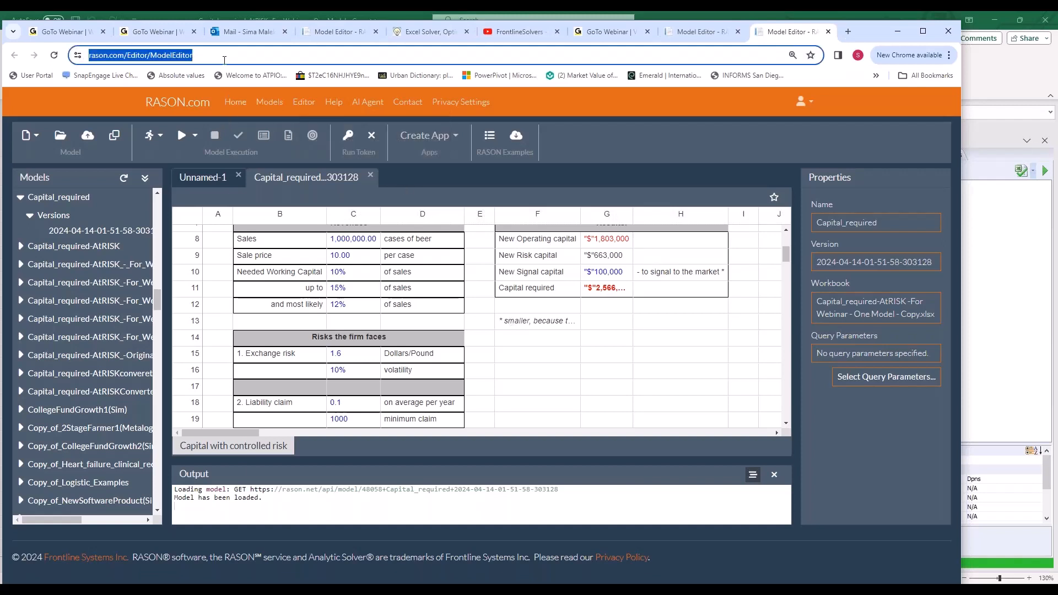
pyautogui.press('Return')
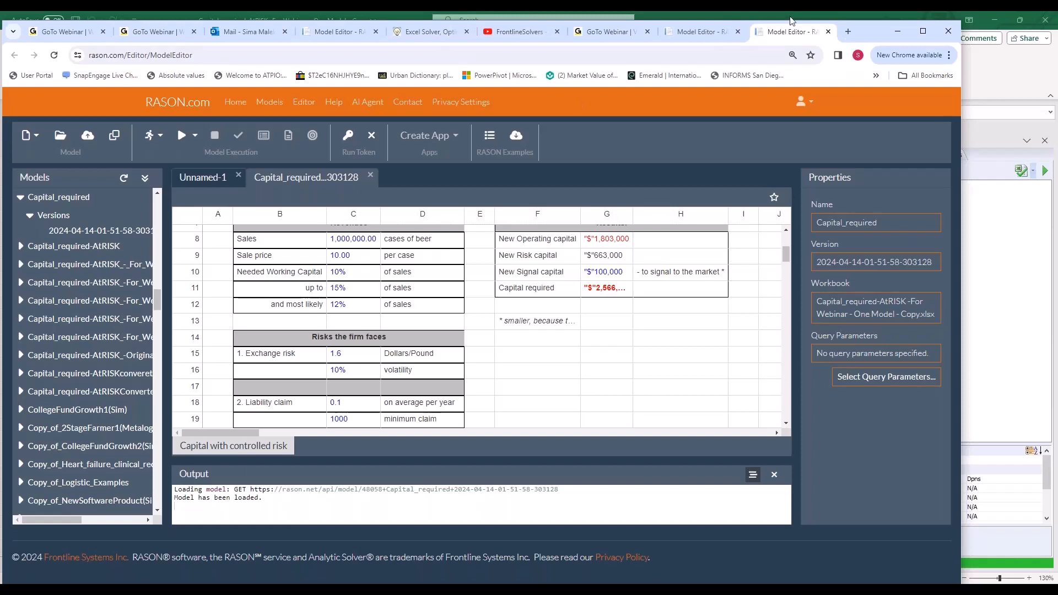
pyautogui.click(1002, 201)
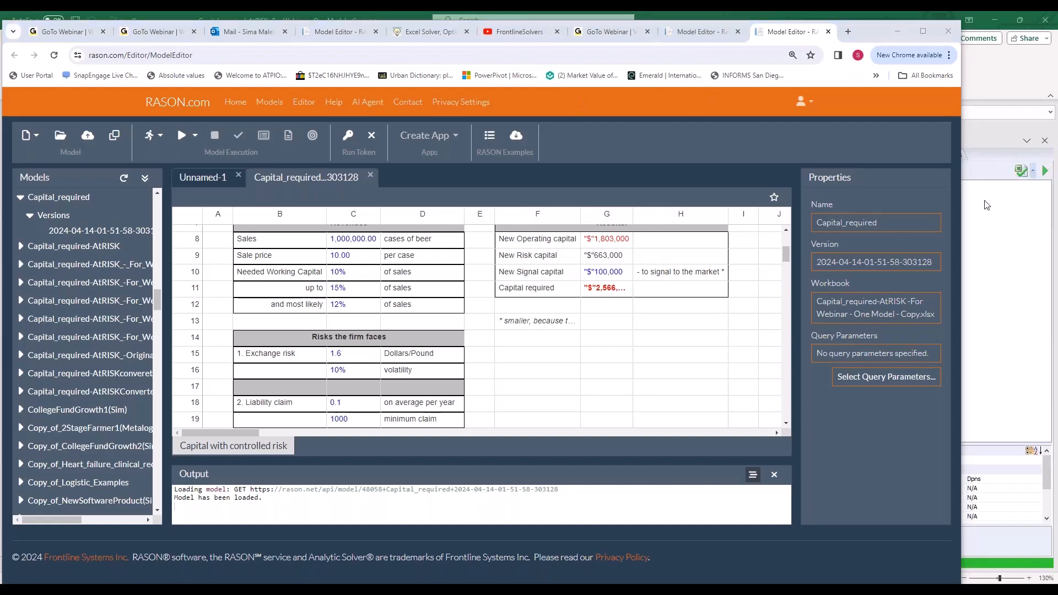
pyautogui.moveTo(566, 414)
pyautogui.mouseDown()
pyautogui.moveTo(353, 411)
pyautogui.moveTo(339, 220)
pyautogui.mouseUp()
pyautogui.moveTo(430, 202)
pyautogui.mouseDown()
pyautogui.moveTo(627, 408)
pyautogui.moveTo(577, 419)
pyautogui.mouseUp()
pyautogui.moveTo(163, 163)
pyautogui.mouseDown()
pyautogui.moveTo(146, 436)
pyautogui.moveTo(45, 539)
pyautogui.moveTo(19, 270)
pyautogui.moveTo(138, 145)
pyautogui.moveTo(172, 225)
pyautogui.moveTo(149, 534)
pyautogui.moveTo(61, 546)
pyautogui.moveTo(8, 308)
pyautogui.mouseUp()
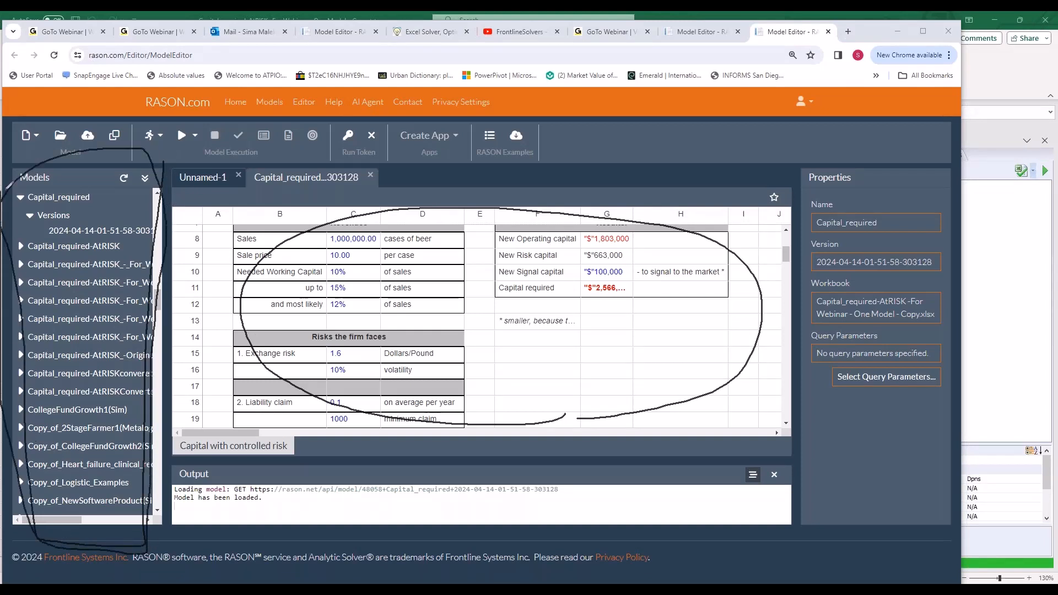
pyautogui.moveTo(886, 435); pyautogui.dragTo(770, 223)
pyautogui.moveTo(783, 186)
pyautogui.mouseDown()
pyautogui.moveTo(941, 407)
pyautogui.moveTo(867, 428)
pyautogui.mouseUp()
pyautogui.moveTo(306, 183)
pyautogui.mouseDown()
pyautogui.moveTo(249, 47)
pyautogui.moveTo(274, 188)
pyautogui.mouseUp()
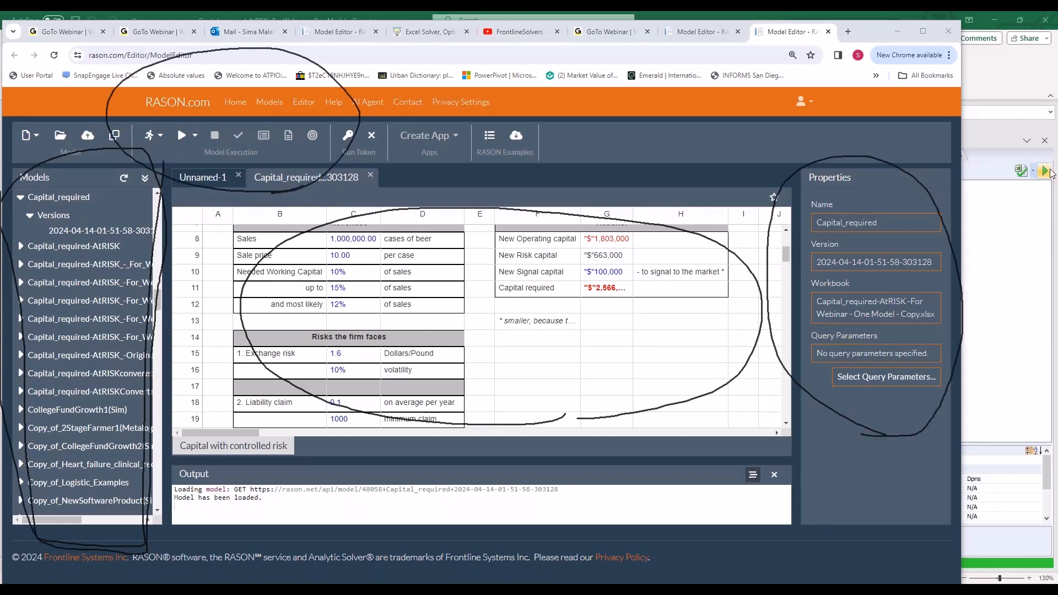
pyautogui.press('Escape')
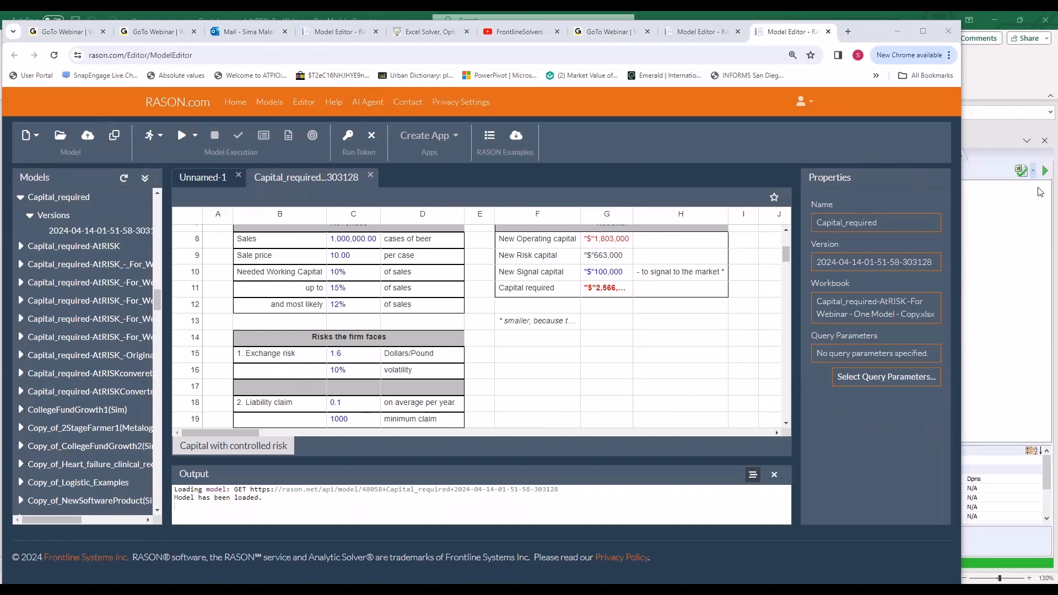
# - Simulate the Capital_required model in the RASON editor and enlarge the Output area
pyautogui.click(184, 144)
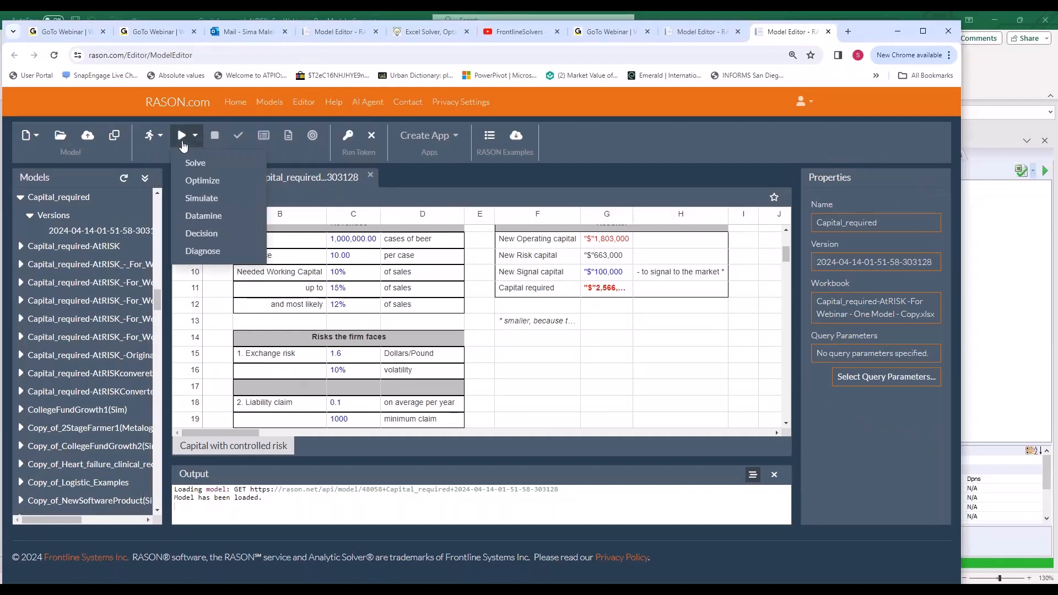
pyautogui.click(196, 200)
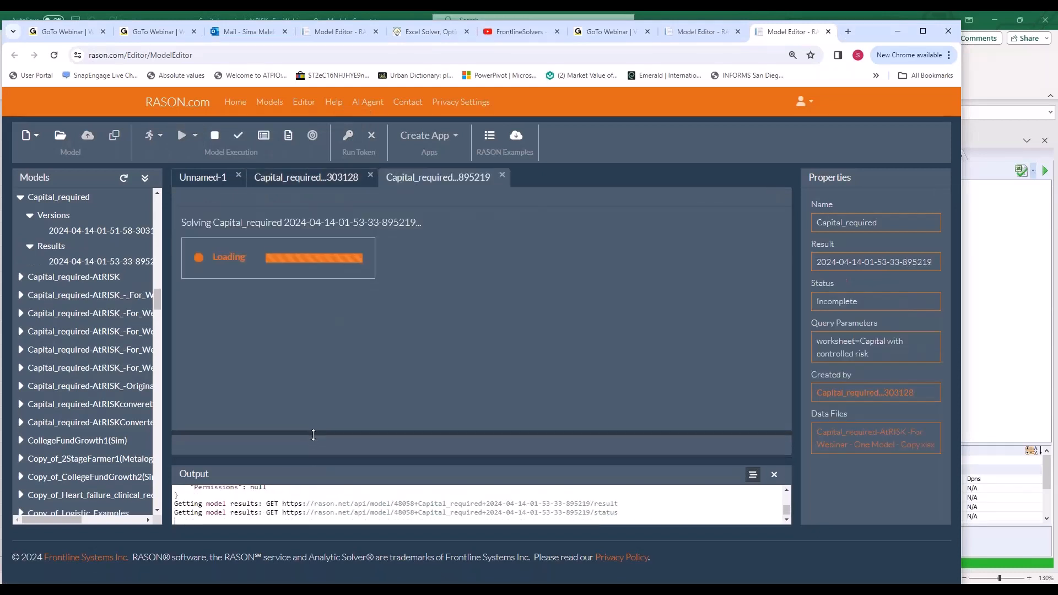
pyautogui.moveTo(314, 436); pyautogui.dragTo(314, 403)
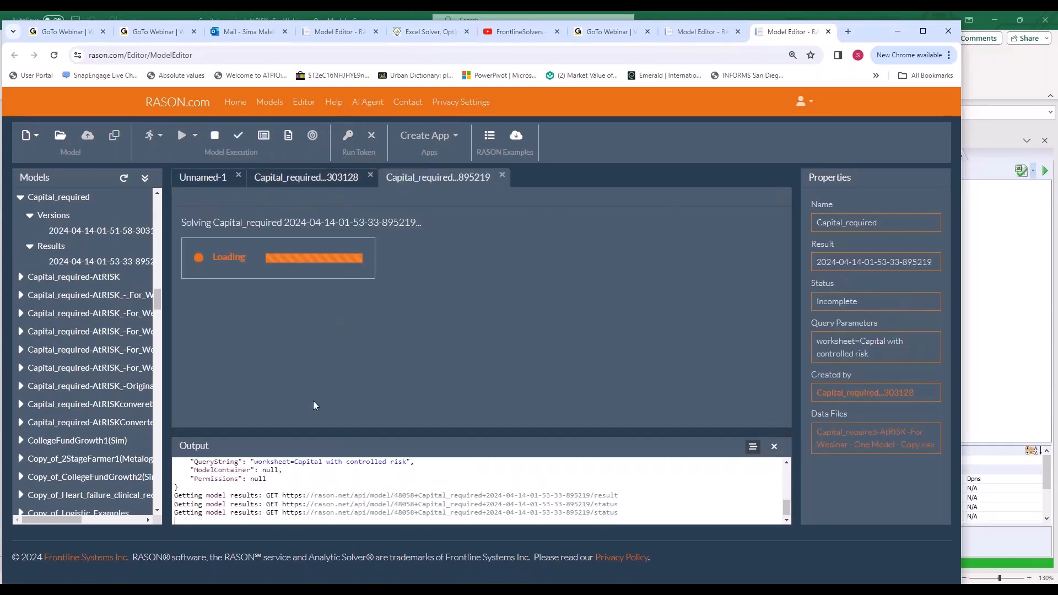
# - Examine the simulation results of the Capital_required model, resizing the Output area, and look briefly at the RASON home page
pyautogui.moveTo(319, 435); pyautogui.dragTo(319, 392)
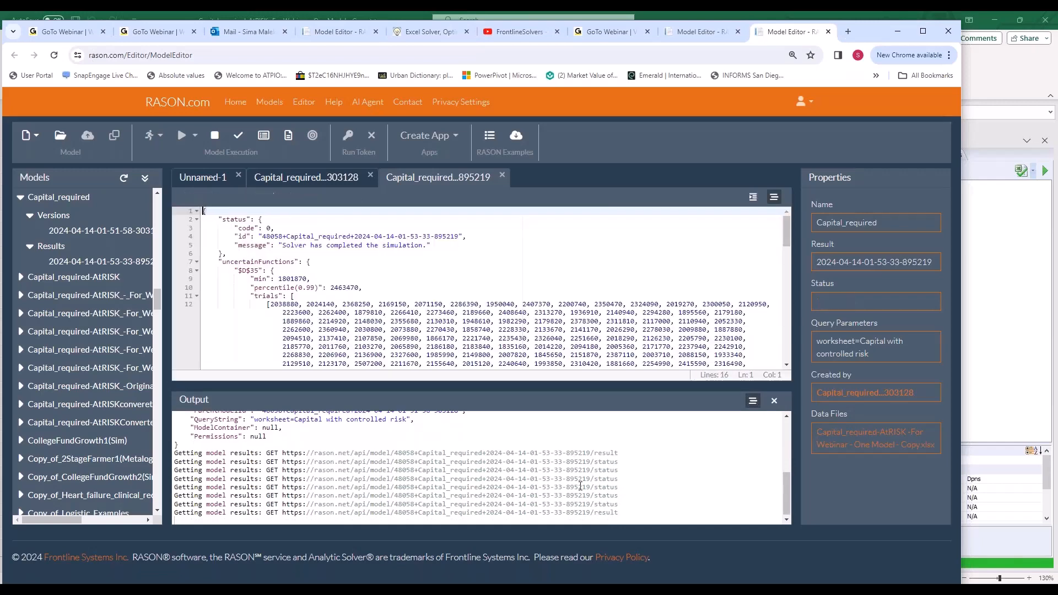
pyautogui.click(332, 288)
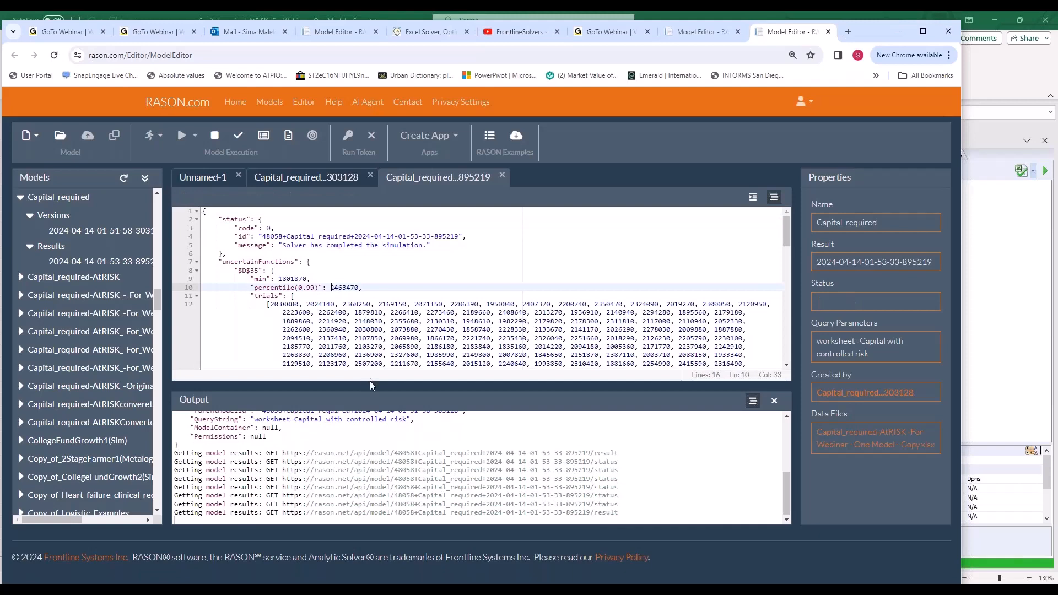
pyautogui.moveTo(370, 383); pyautogui.dragTo(374, 421)
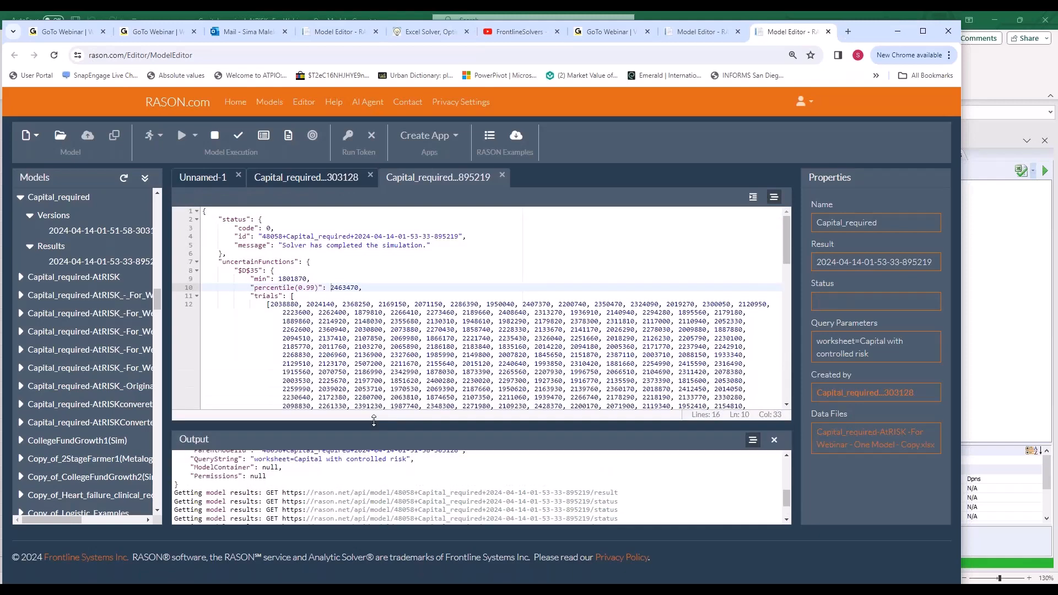
pyautogui.click(169, 106)
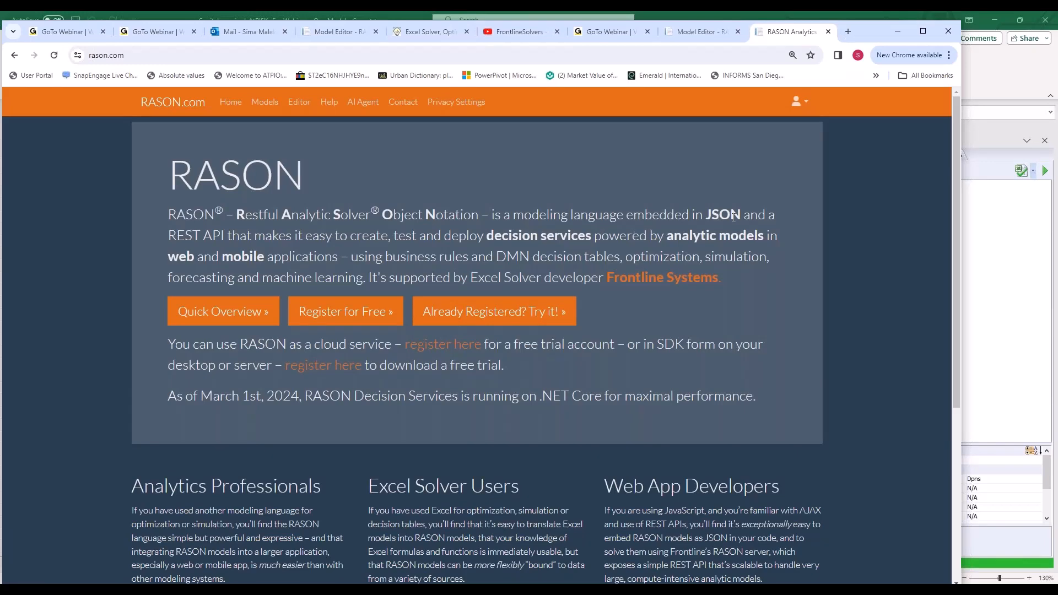
pyautogui.click(15, 55)
# - Switch back to Excel and deploy the workbook to the cloud service as a RASON model named Capital_requiredrason
pyautogui.click(898, 31)
pyautogui.click(489, 350)
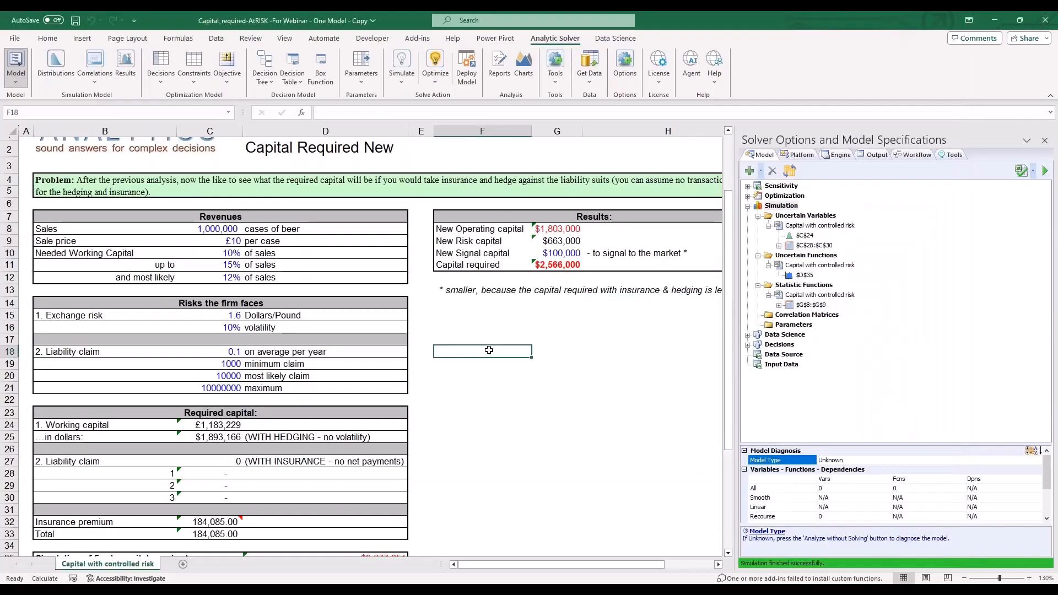
pyautogui.click(465, 74)
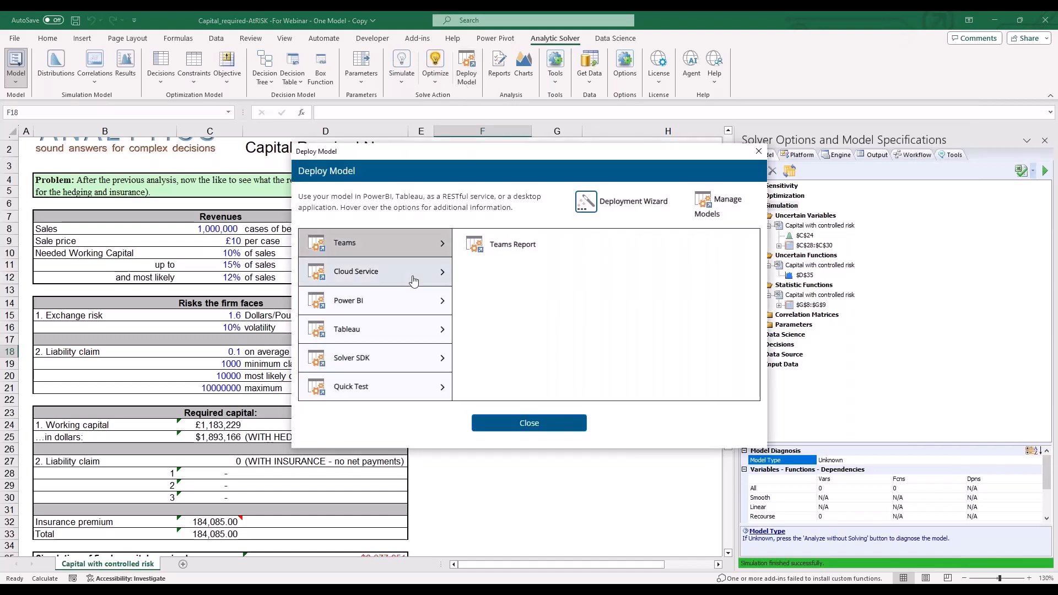
pyautogui.click(386, 272)
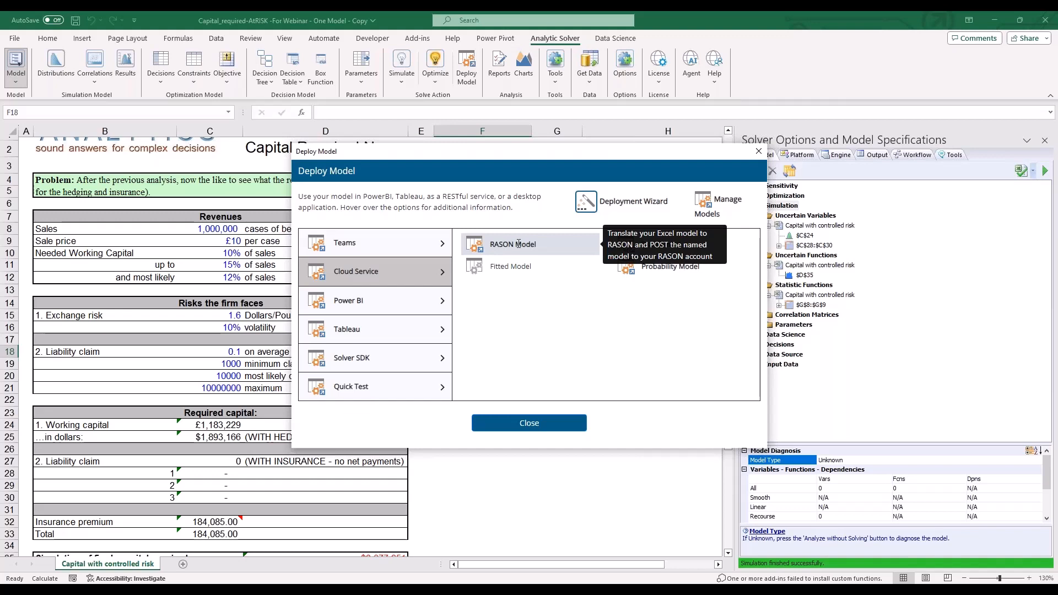
pyautogui.click(518, 243)
pyautogui.click(458, 221)
pyautogui.moveTo(458, 221); pyautogui.dragTo(610, 216)
pyautogui.write('rason')
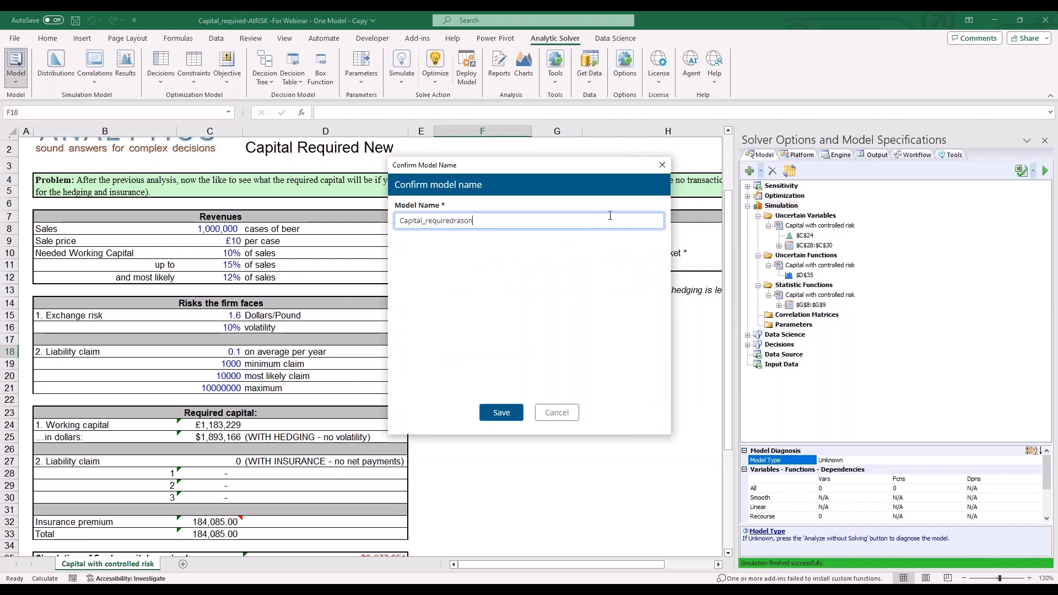
pyautogui.click(504, 414)
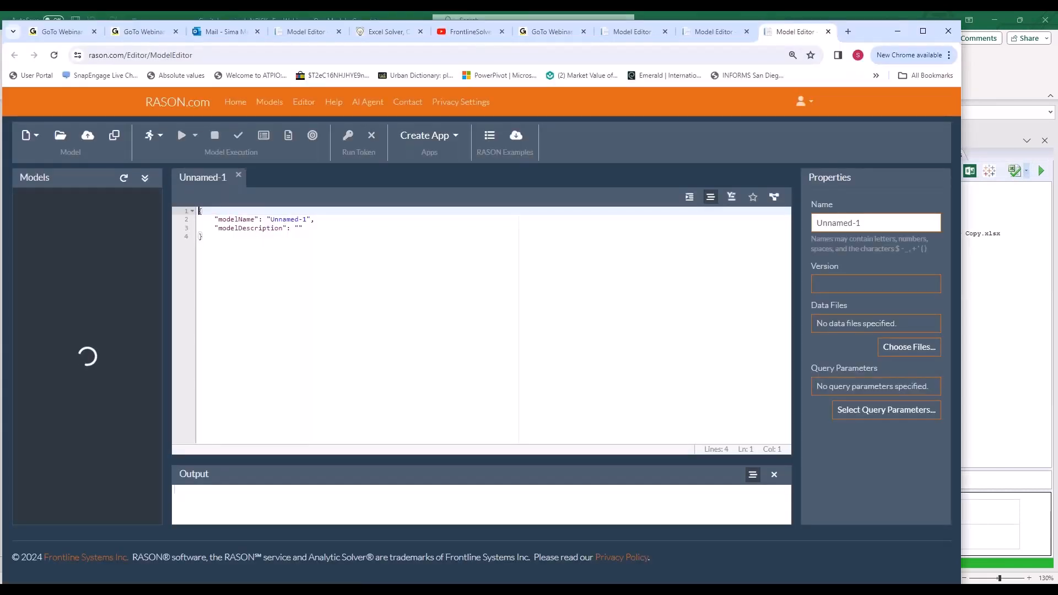
# - Examine the generated Capital_requiredrason code, including its engine settings, uncertain variables and data sections
pyautogui.click(375, 288)
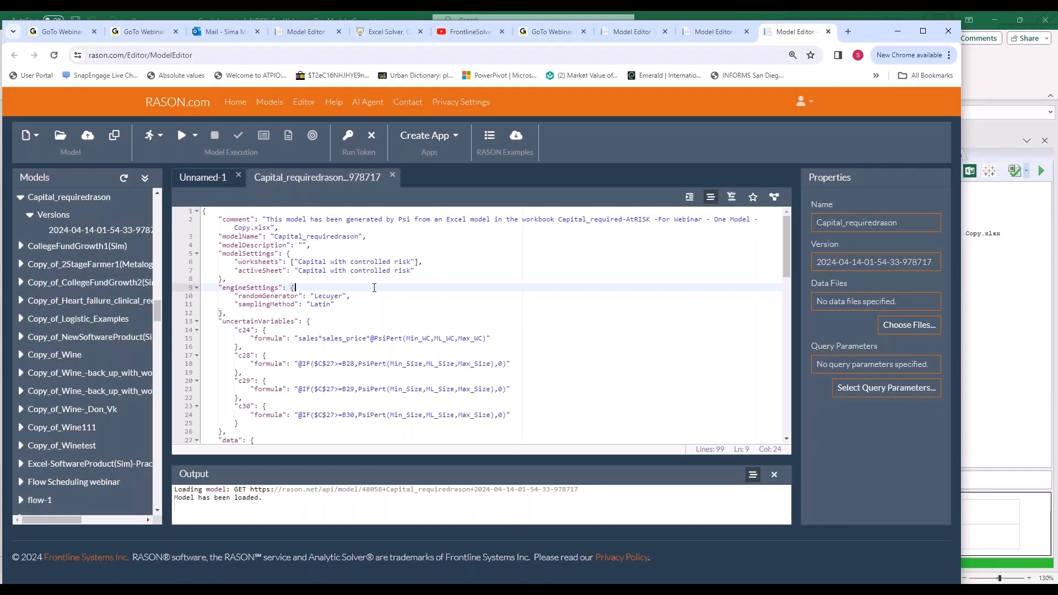
pyautogui.scroll(-10, 374, 288)
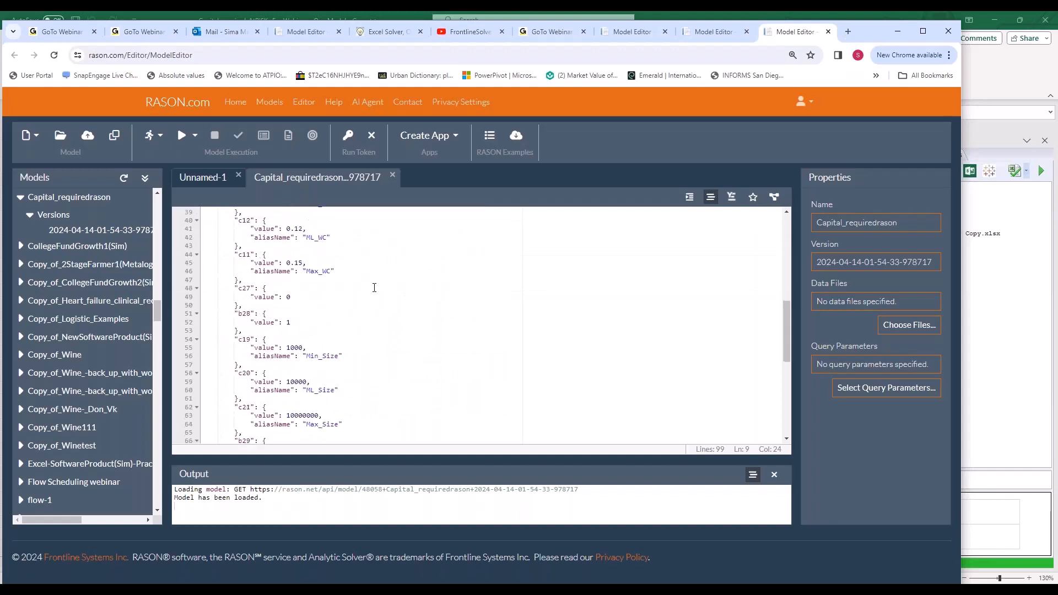
pyautogui.scroll(10, 385, 319)
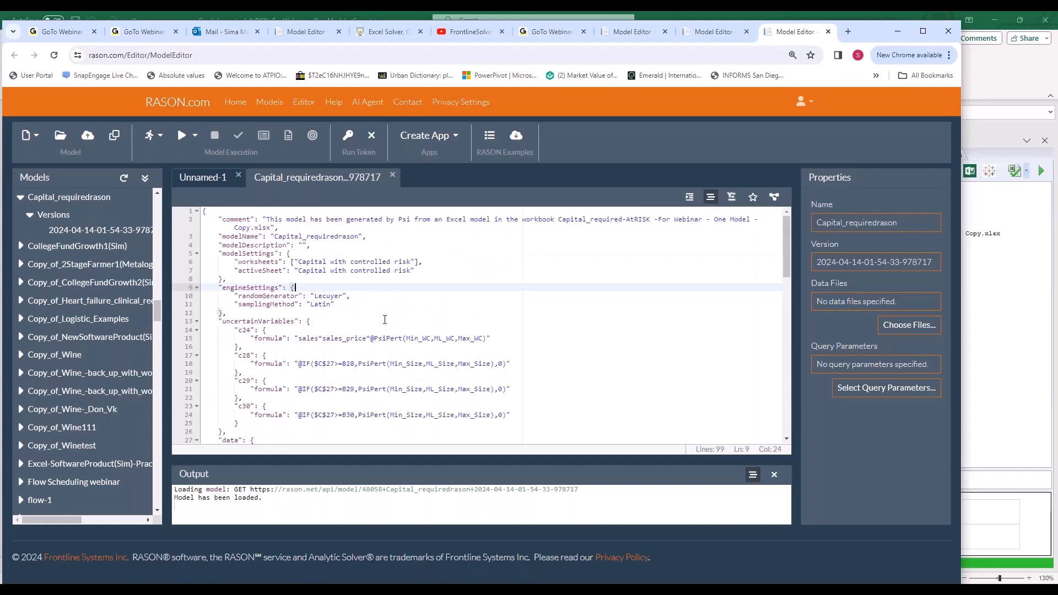
# - Solve the Capital_requiredrason model and display its d35_statistics and d35_trials result tables
pyautogui.click(194, 136)
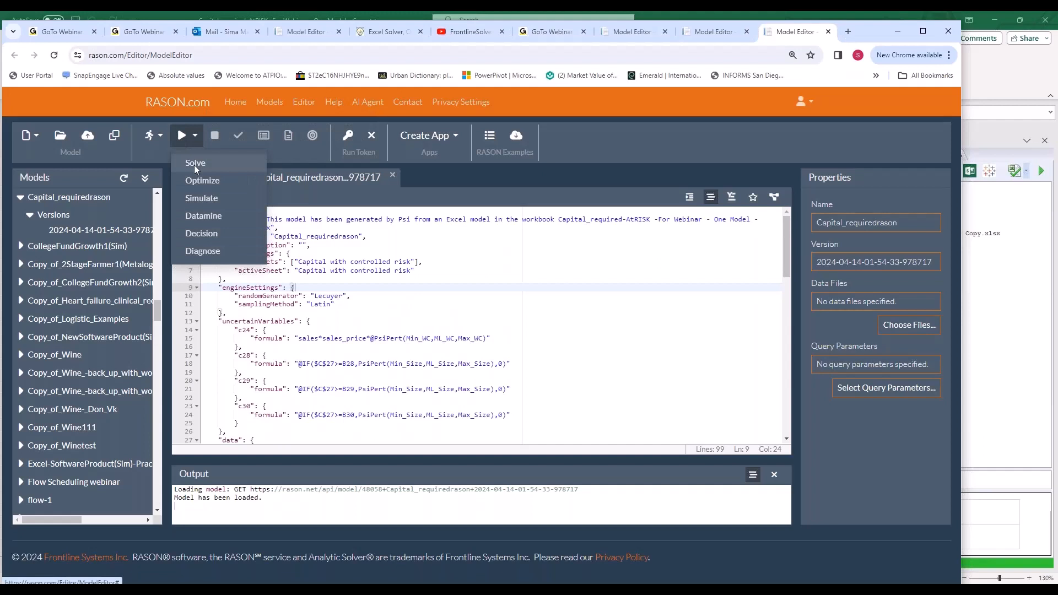
pyautogui.click(194, 165)
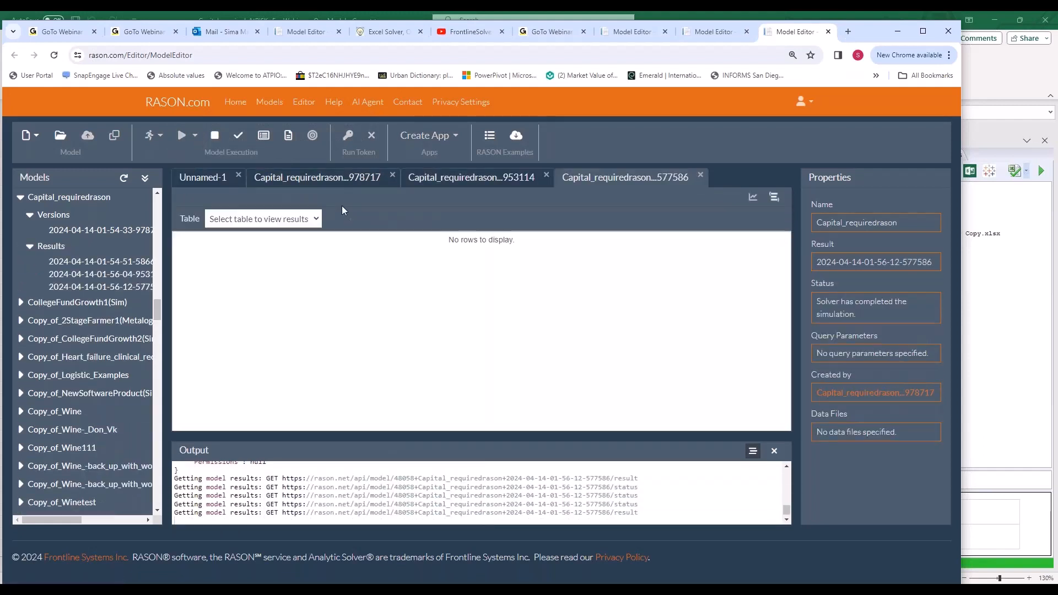
pyautogui.click(309, 219)
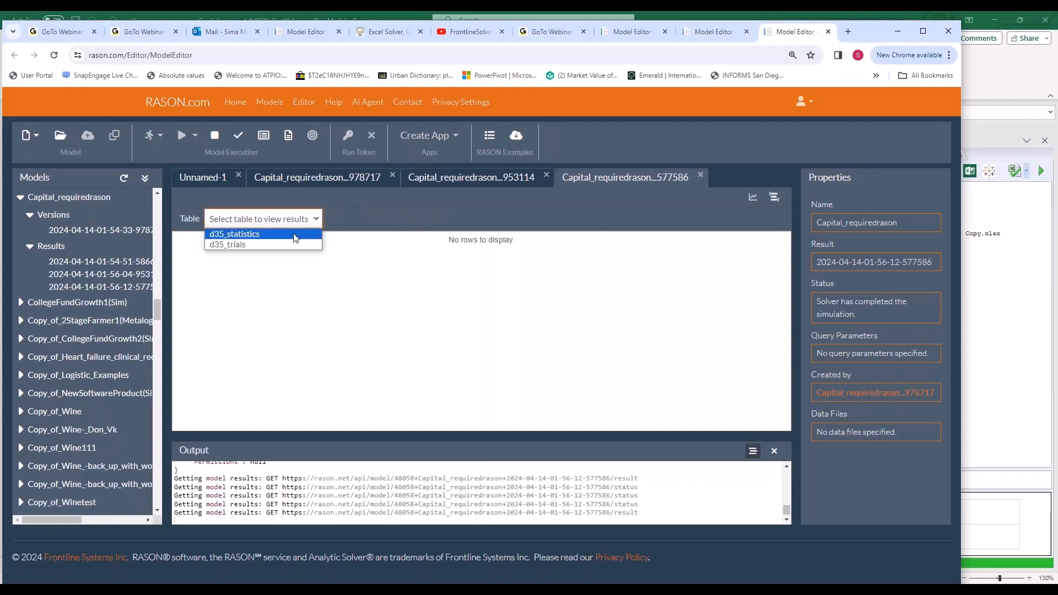
pyautogui.click(295, 236)
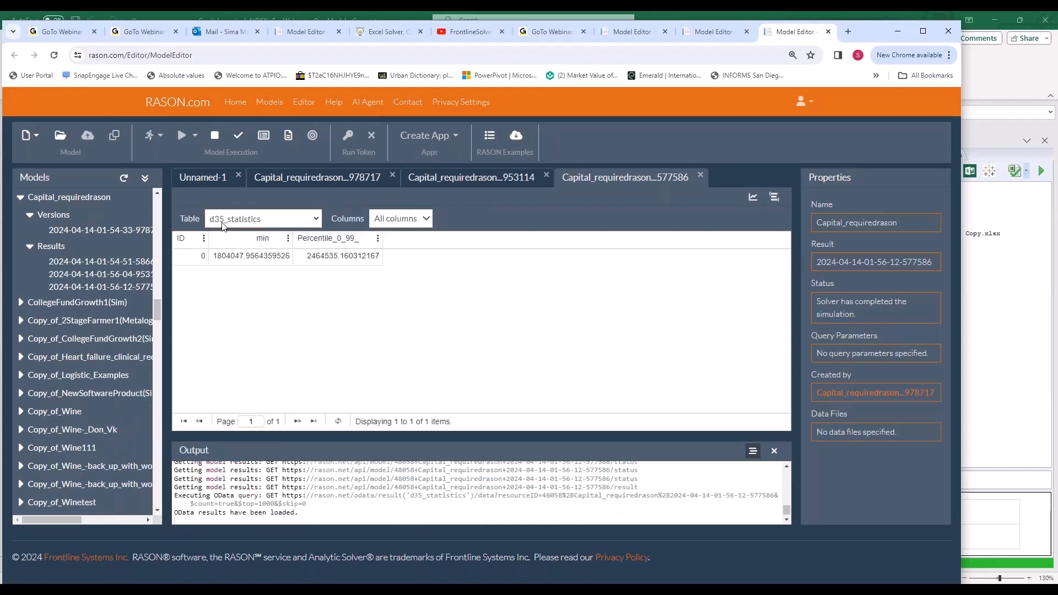
pyautogui.click(282, 220)
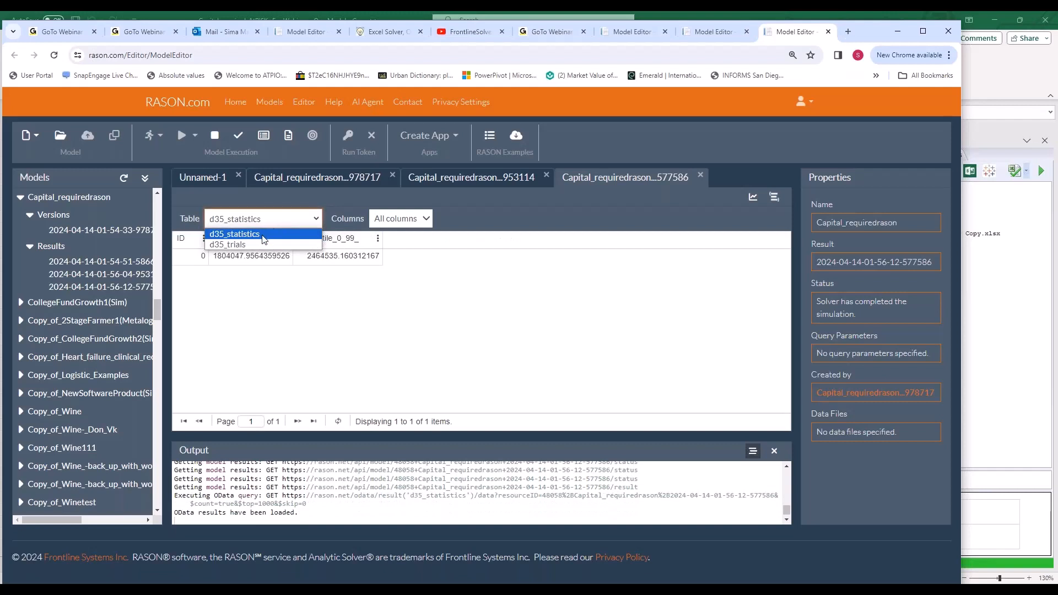
pyautogui.click(256, 245)
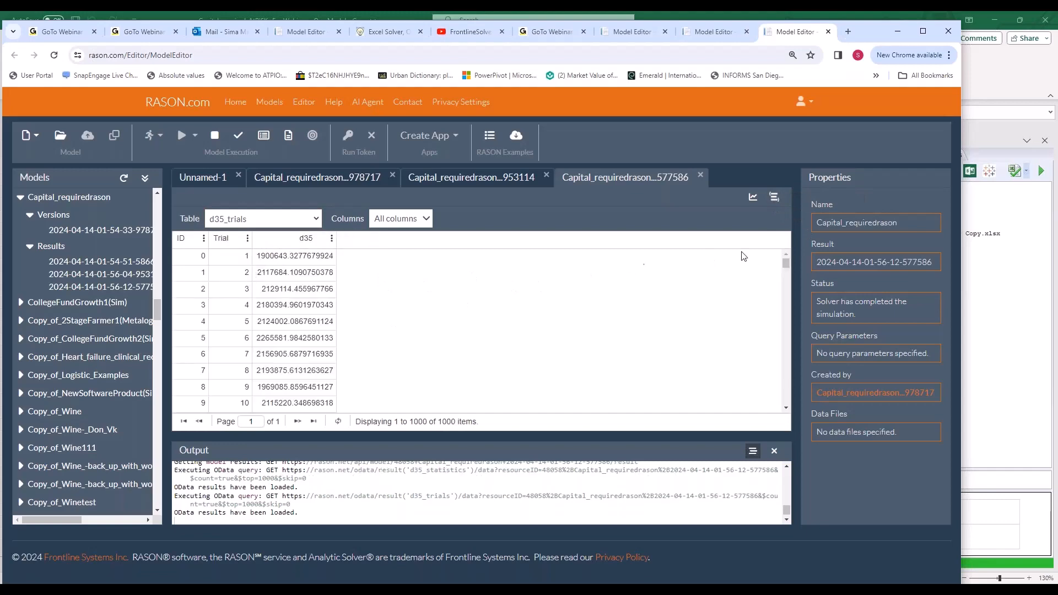
# - Inspect the solve result as JSON text, including the trial data, and return to the OData results table
pyautogui.click(774, 197)
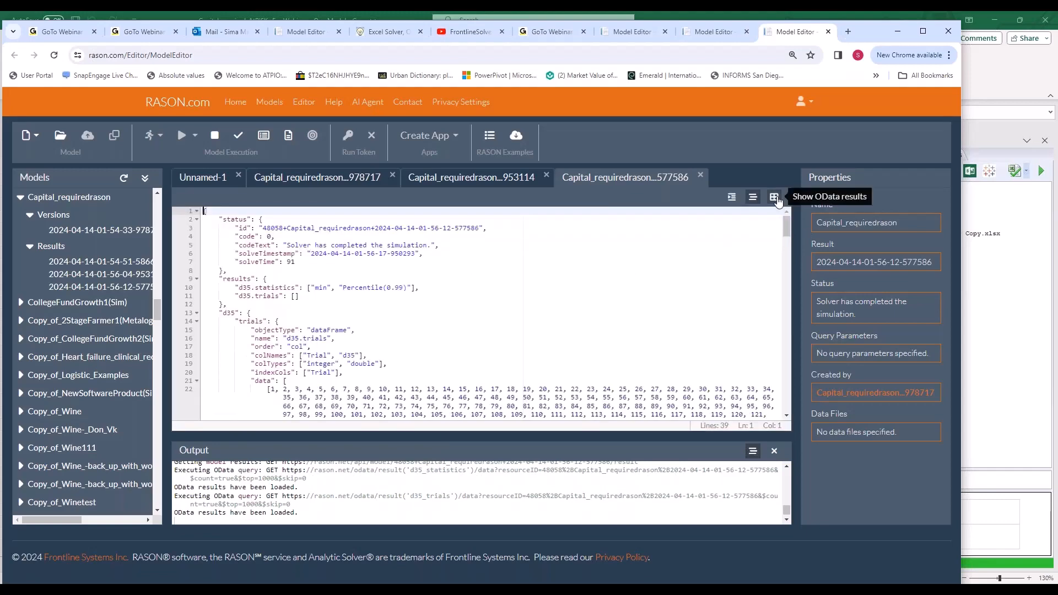
pyautogui.click(417, 287)
pyautogui.scroll(-2, 415, 292)
pyautogui.scroll(-3, 415, 292)
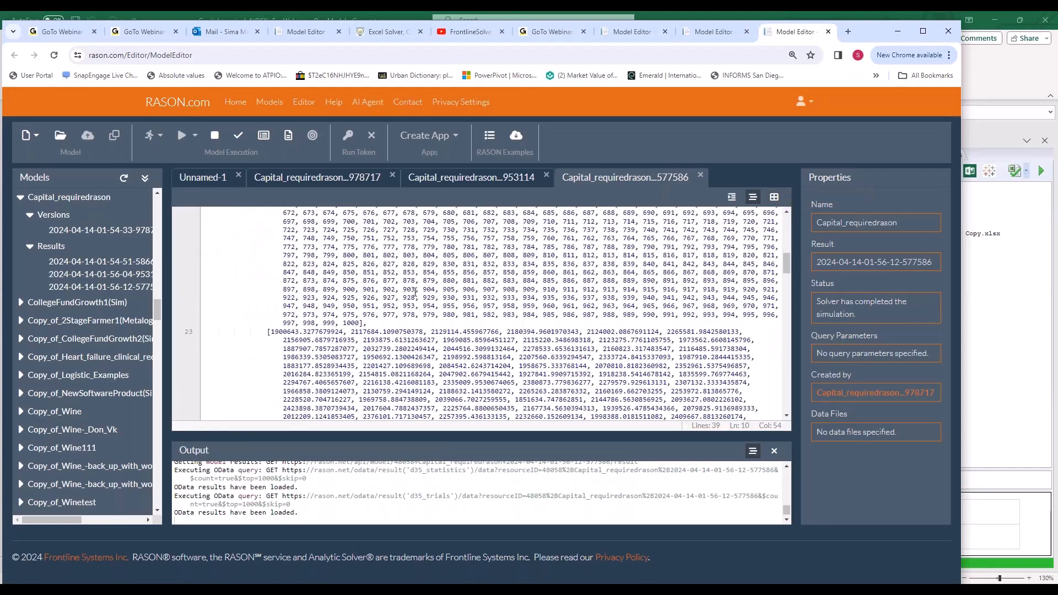
pyautogui.scroll(5, 415, 292)
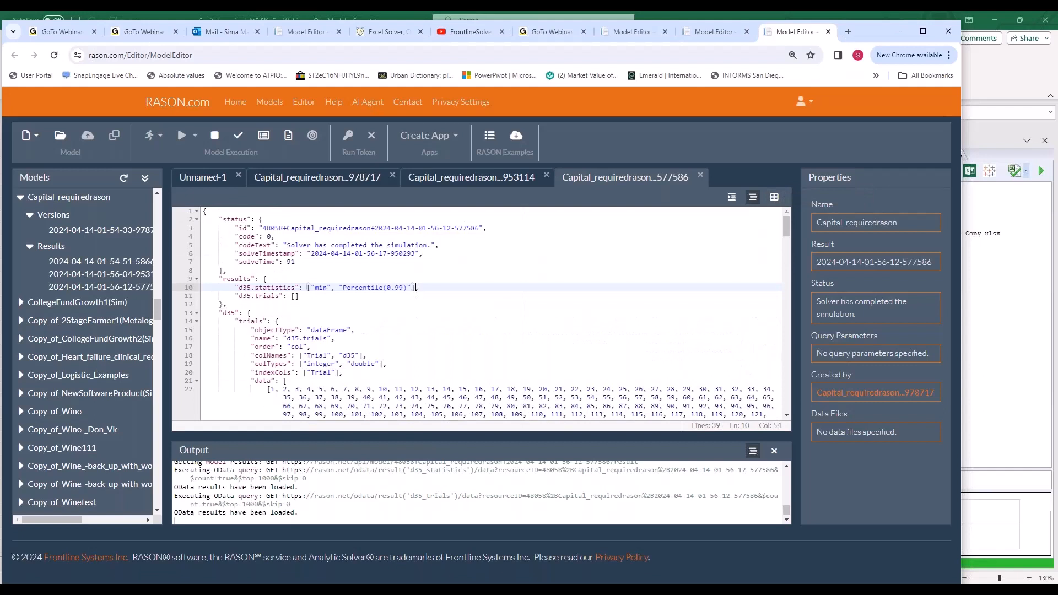
pyautogui.click(774, 199)
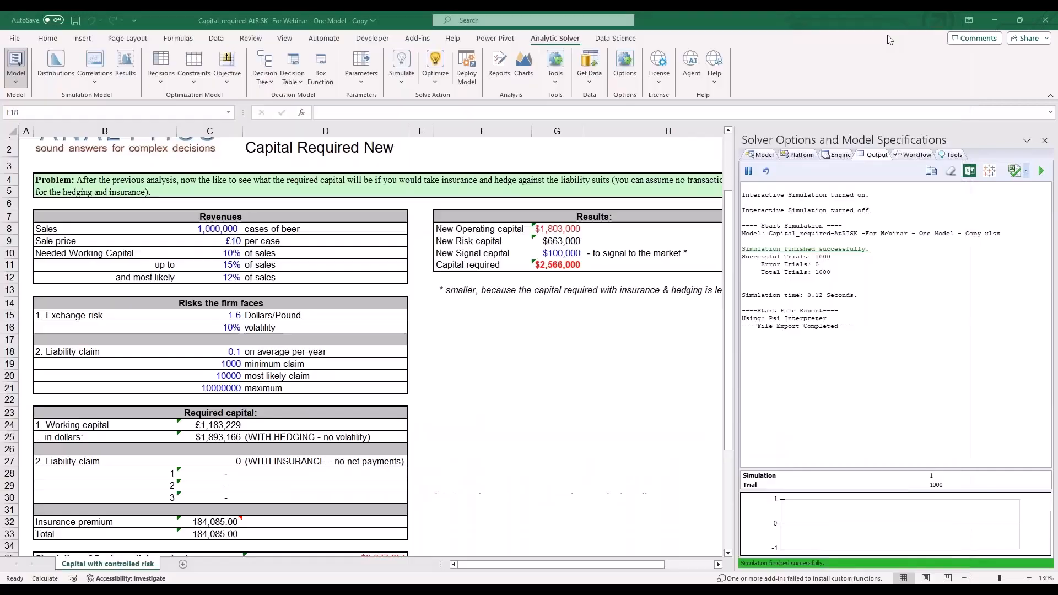
# - Switch back to Excel and deploy the model as a Quick Test web page
pyautogui.click(897, 32)
pyautogui.click(417, 325)
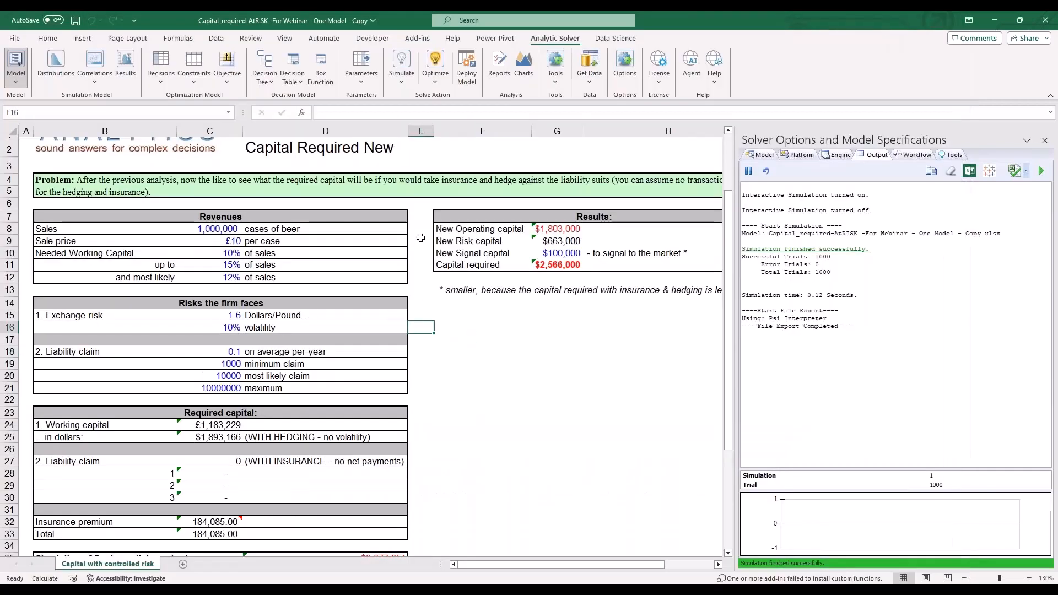
pyautogui.click(467, 67)
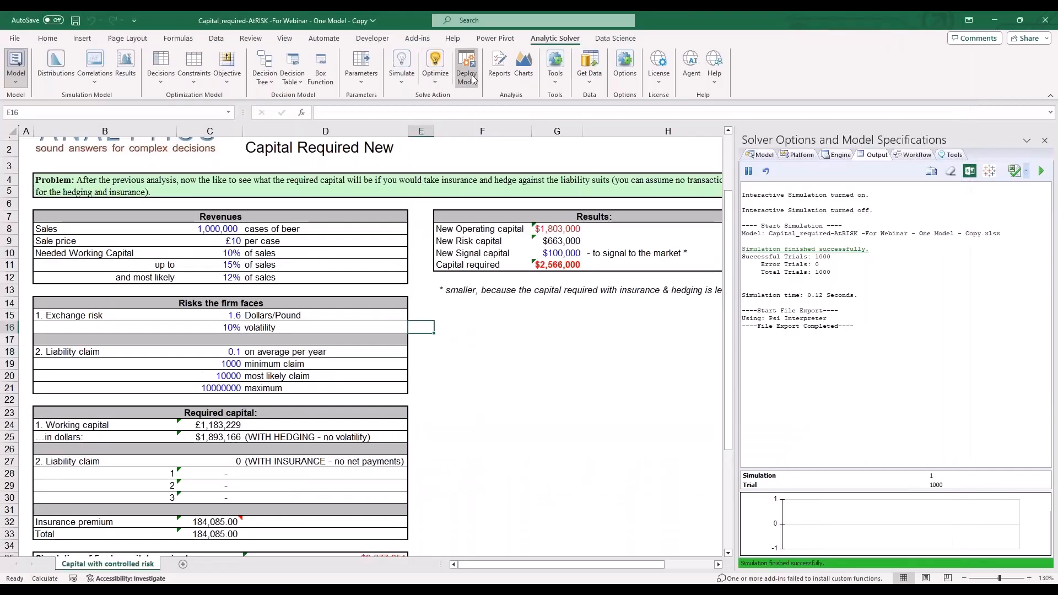
pyautogui.click(392, 386)
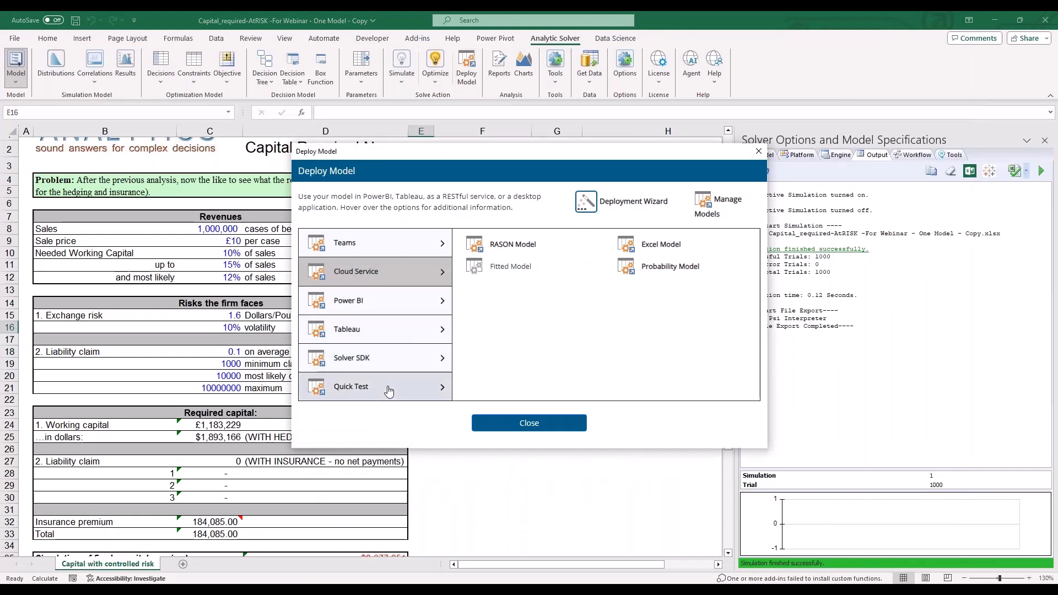
pyautogui.moveTo(671, 243)
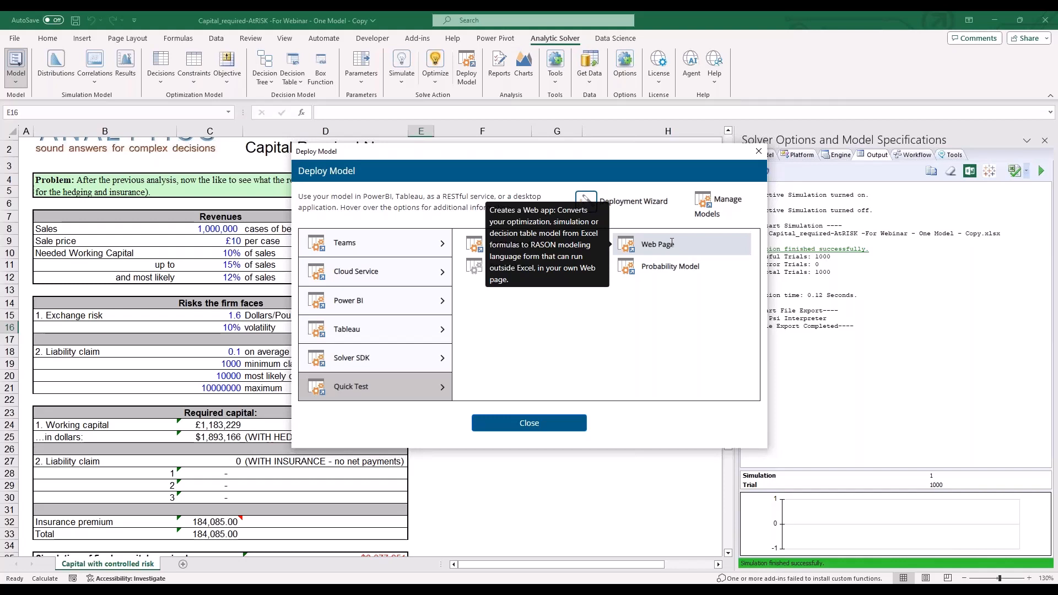
pyautogui.click(671, 243)
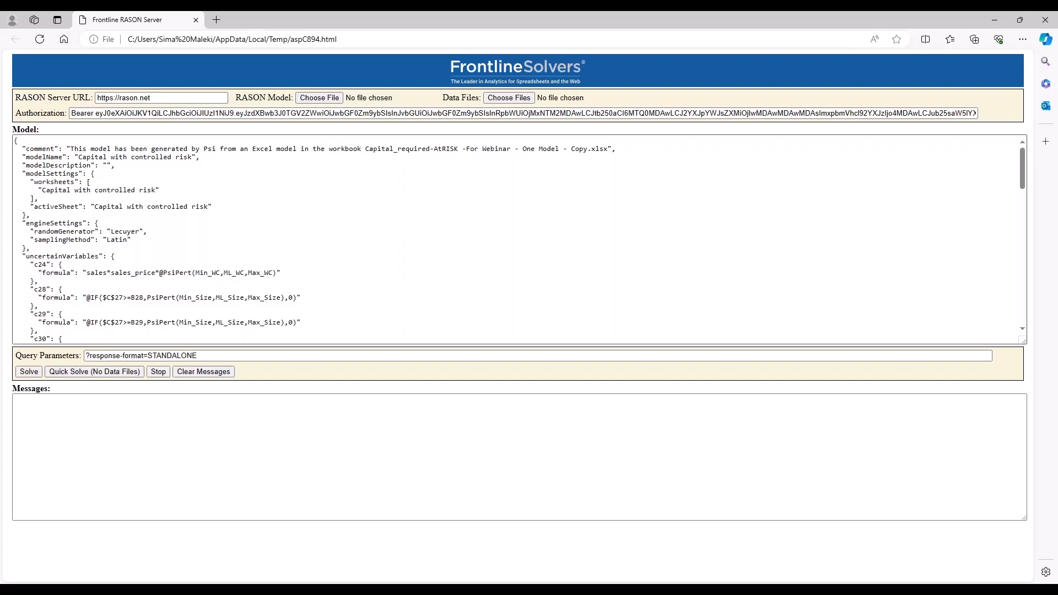
# - Examine the model code and the local file address of the generated Frontline RASON Server web page
pyautogui.click(485, 162)
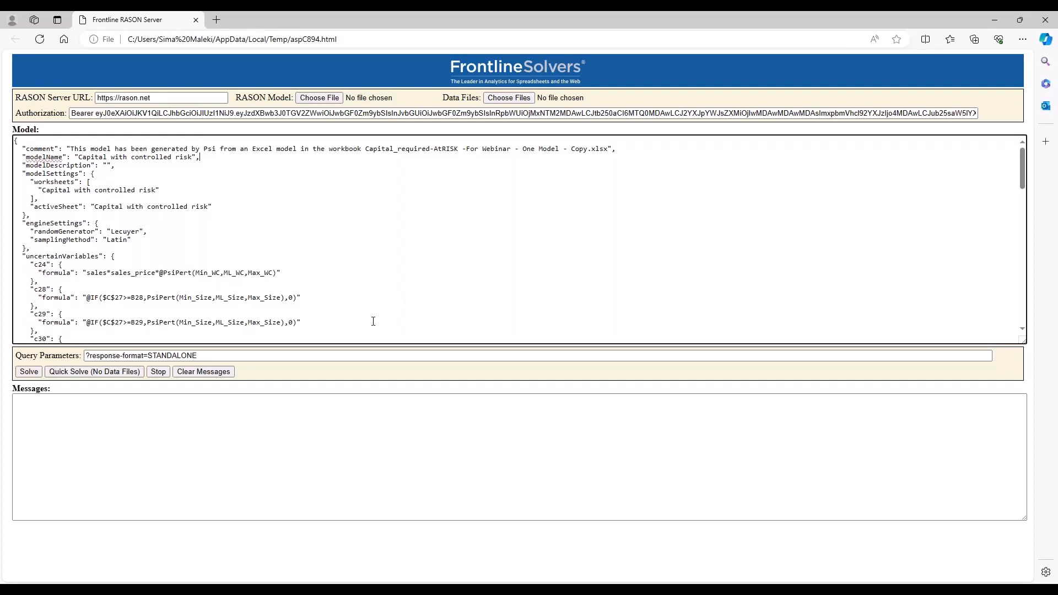
pyautogui.moveTo(347, 336); pyautogui.dragTo(322, 190)
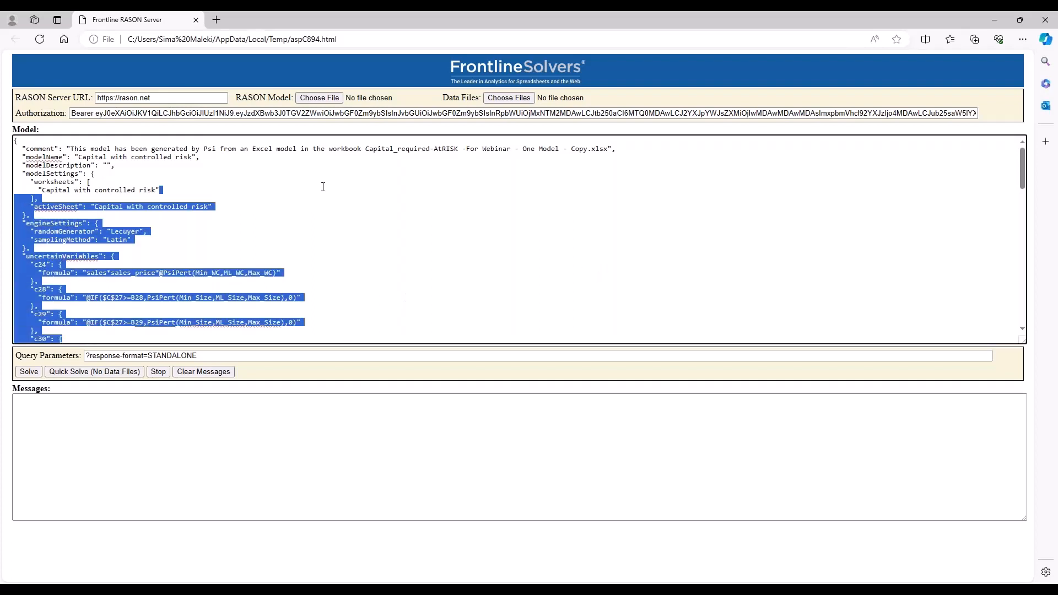
pyautogui.click(374, 240)
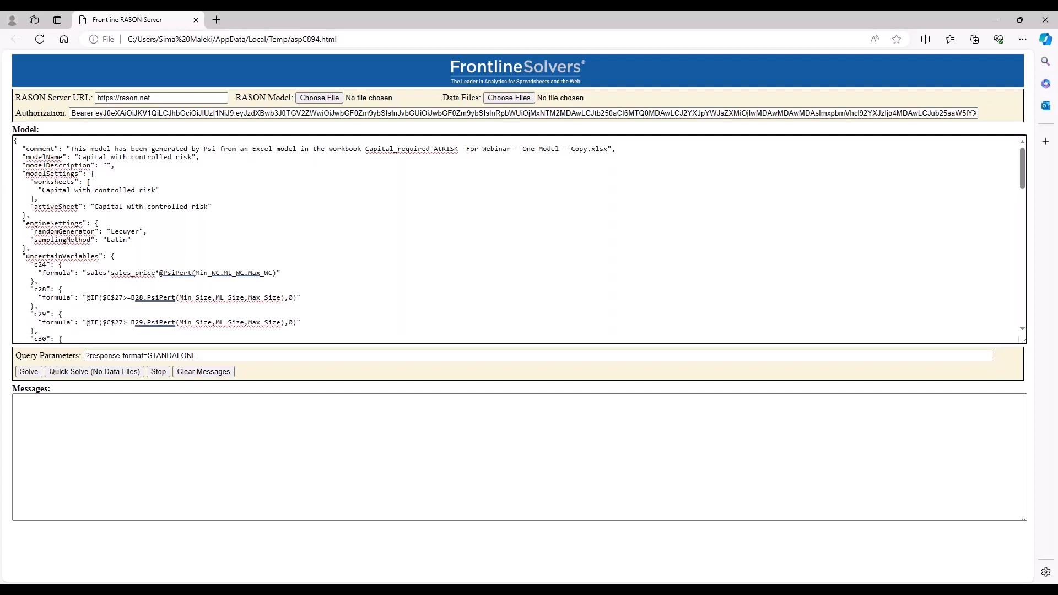
pyautogui.click(324, 41)
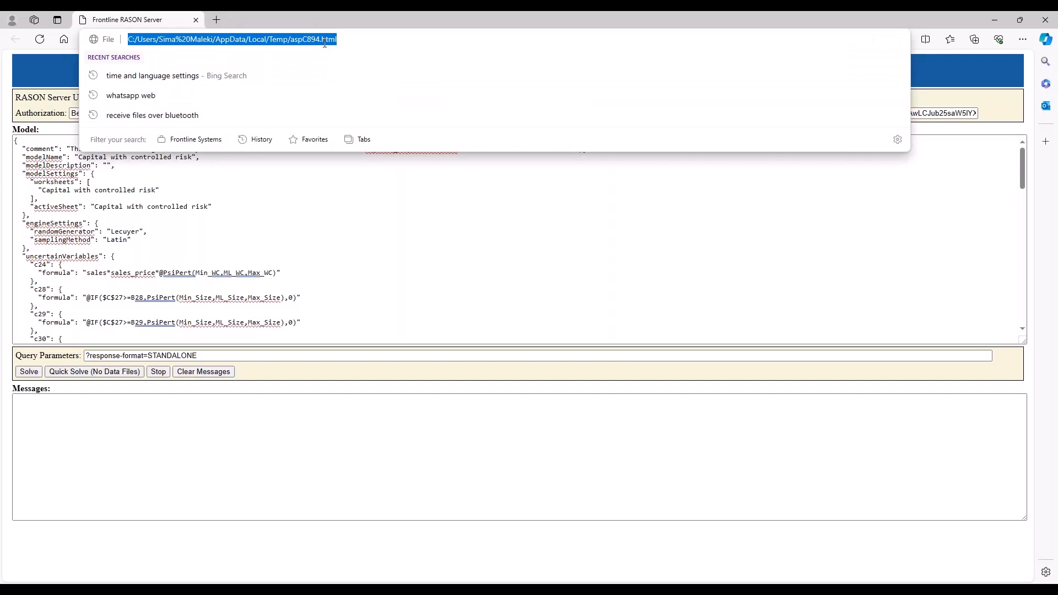
pyautogui.press('Escape')
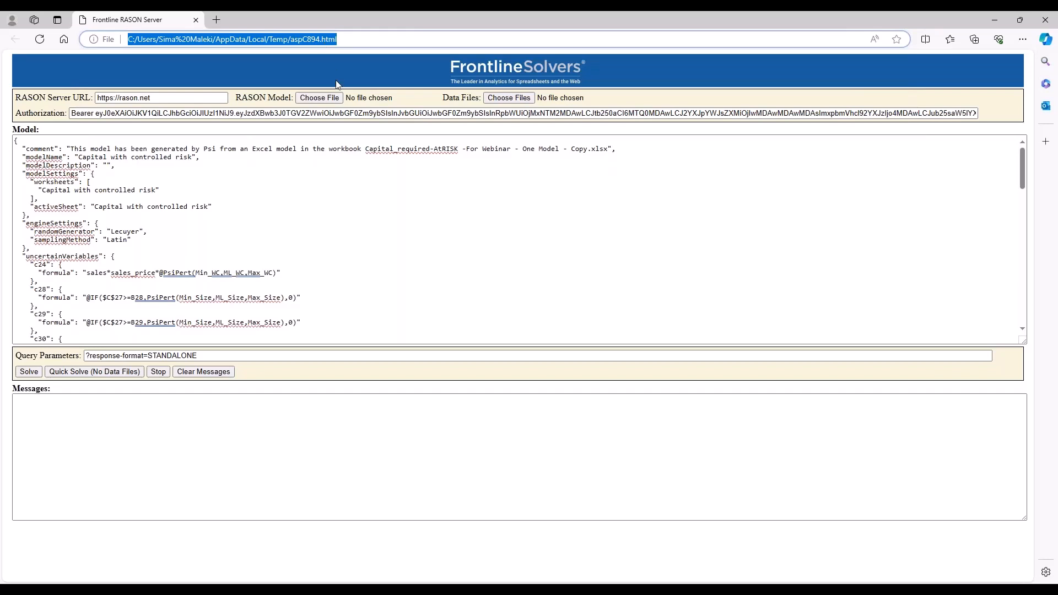
pyautogui.click(318, 235)
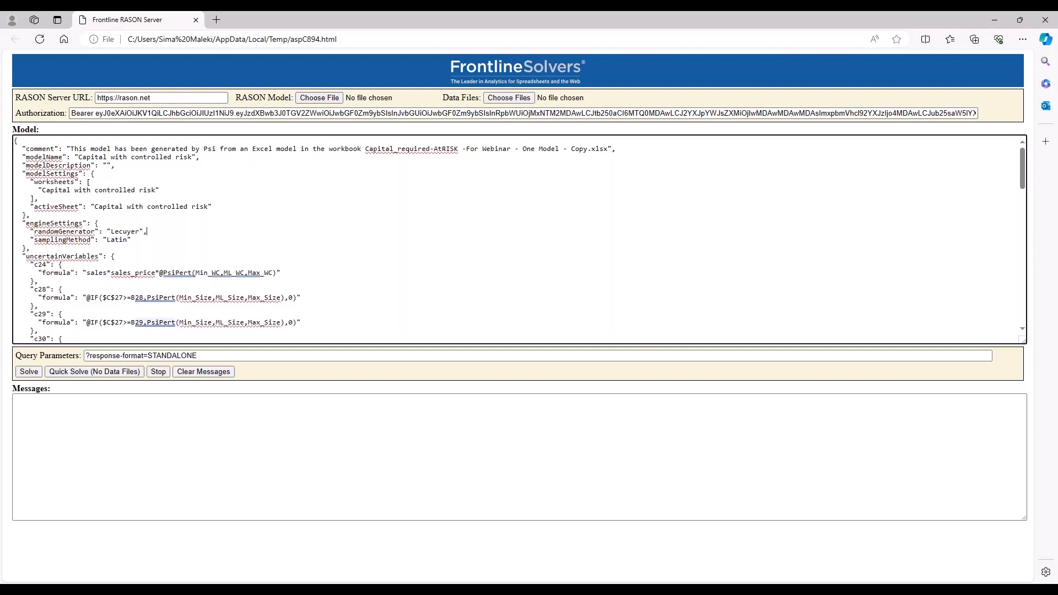
# - Run a Quick Solve without data files on the web page and review the returned trial values in the messages
pyautogui.click(63, 373)
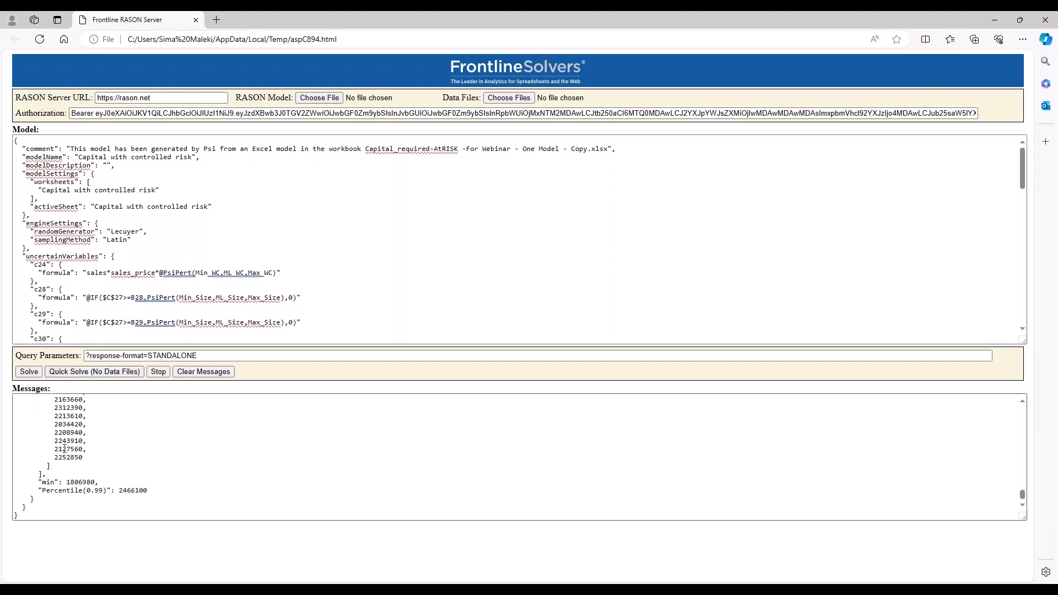
pyautogui.click(73, 475)
pyautogui.scroll(1, 125, 455)
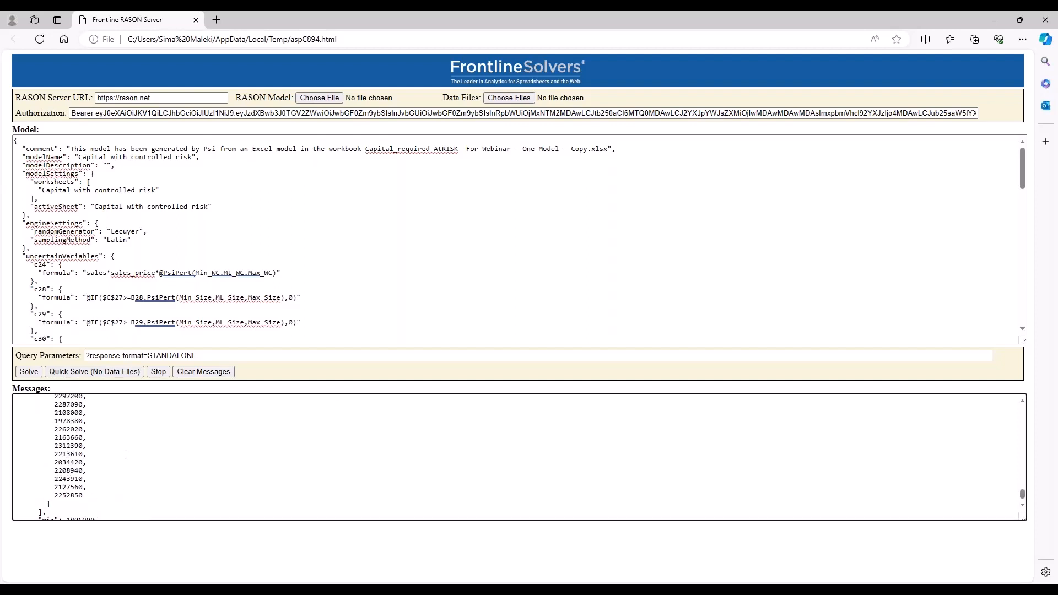
# - Review the end of the solve messages and the web page's HTML source with its quick solve functions, and return to the page
pyautogui.scroll(-1, 126, 455)
pyautogui.scroll(-1, 126, 455)
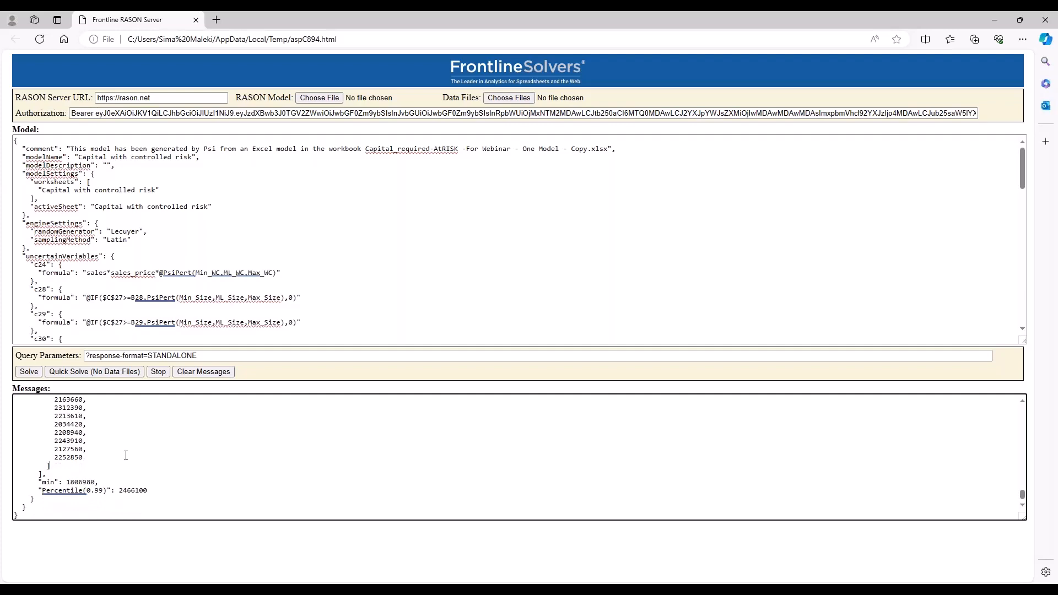
pyautogui.rightClick(283, 385)
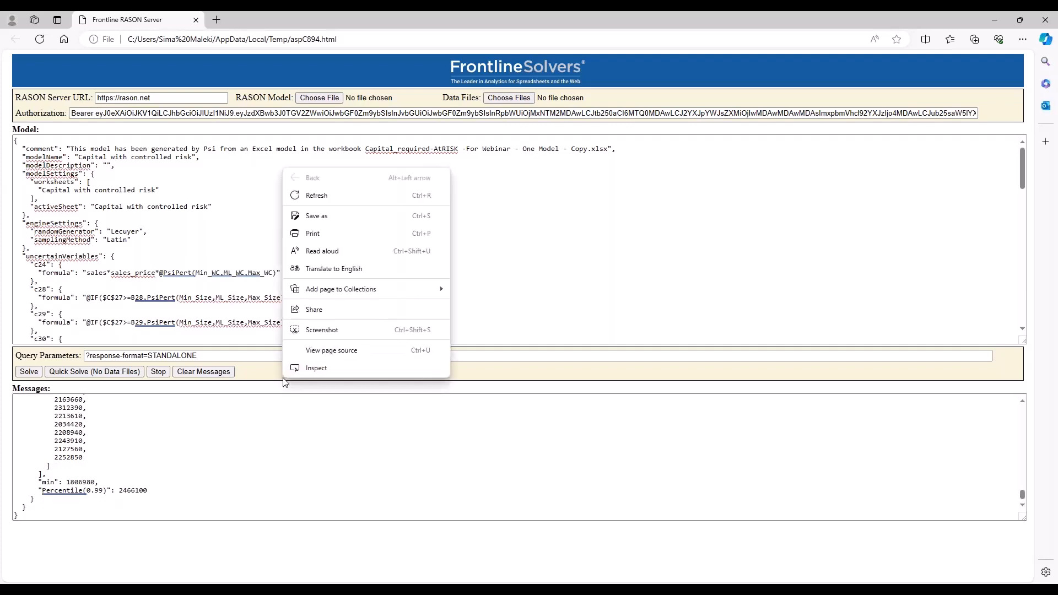
pyautogui.click(316, 359)
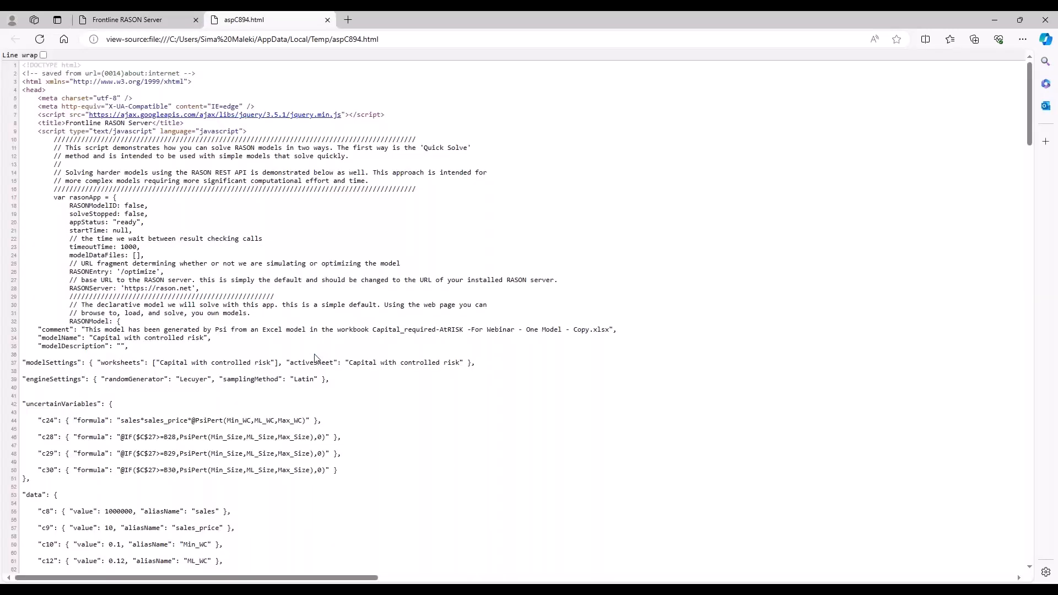
pyautogui.scroll(-14, 315, 358)
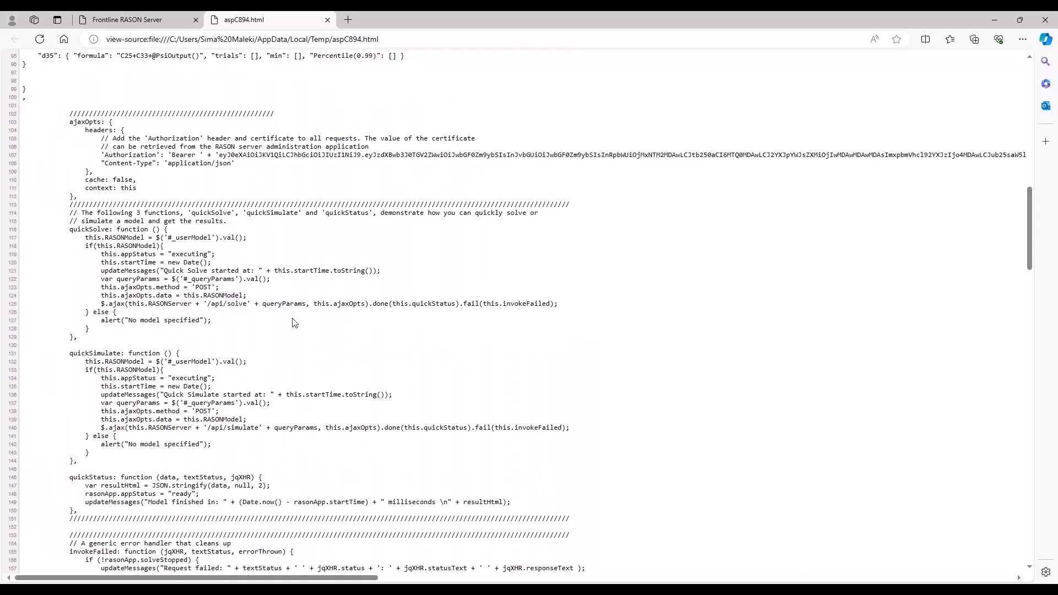
pyautogui.click(155, 22)
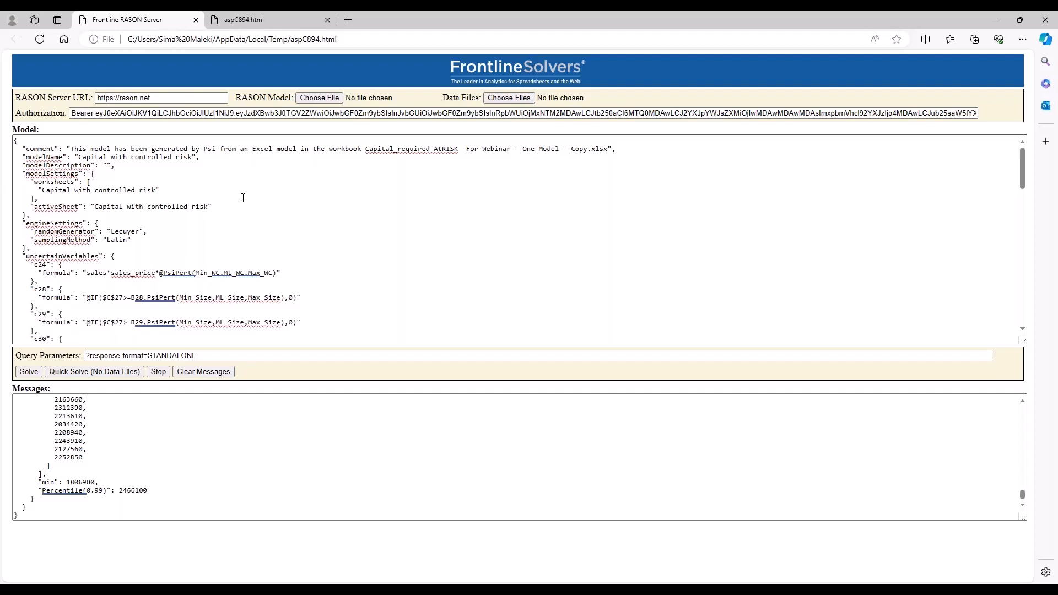
# - Close the browser to return to Excel and open the College Fund Growth 1 workbook from the Monte Carlo Simulation example models
pyautogui.click(1045, 20)
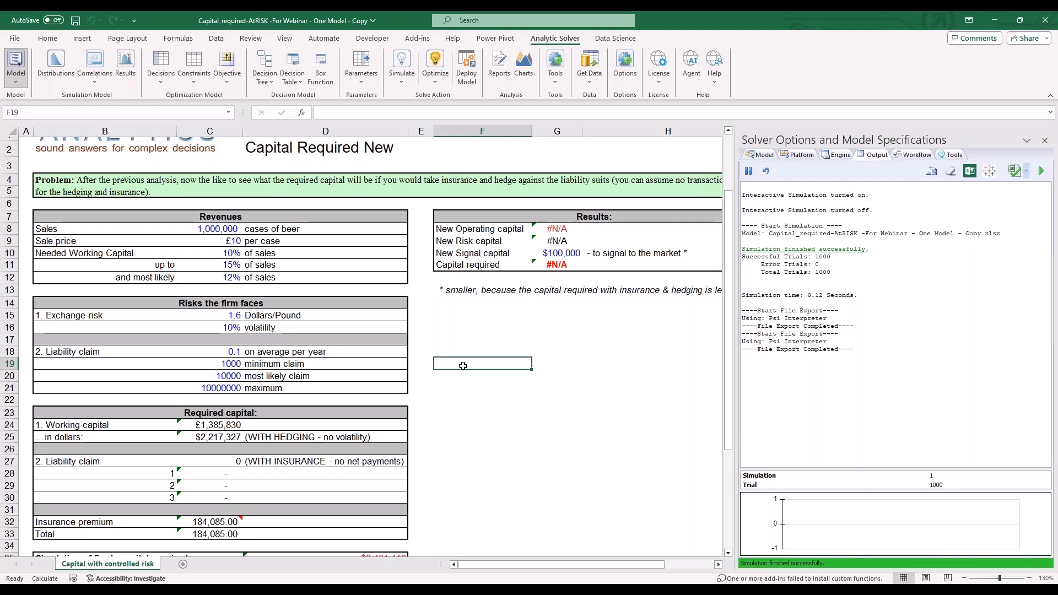
pyautogui.click(588, 352)
pyautogui.click(715, 60)
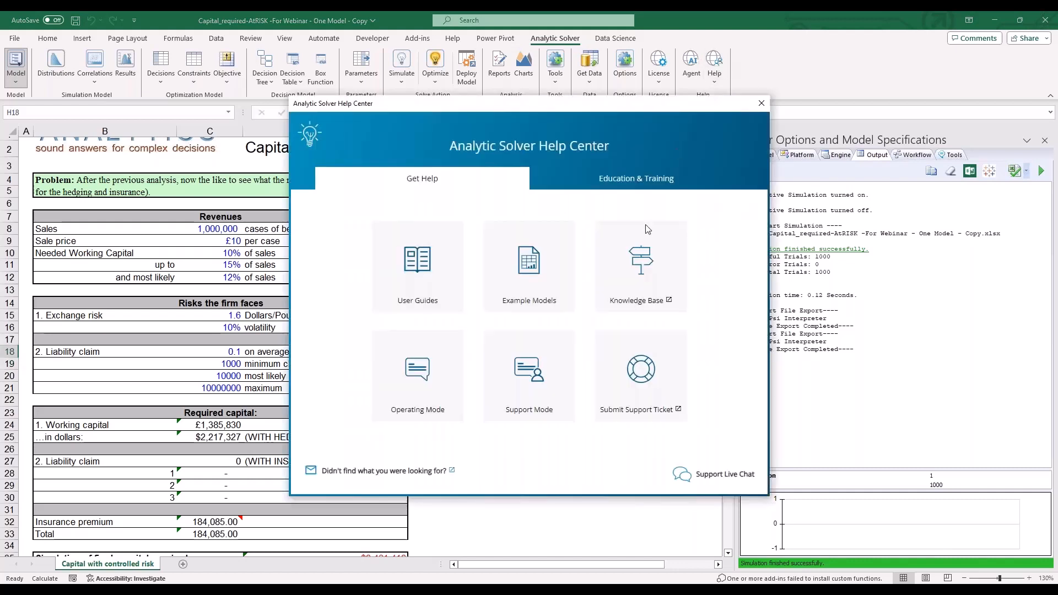
pyautogui.click(512, 281)
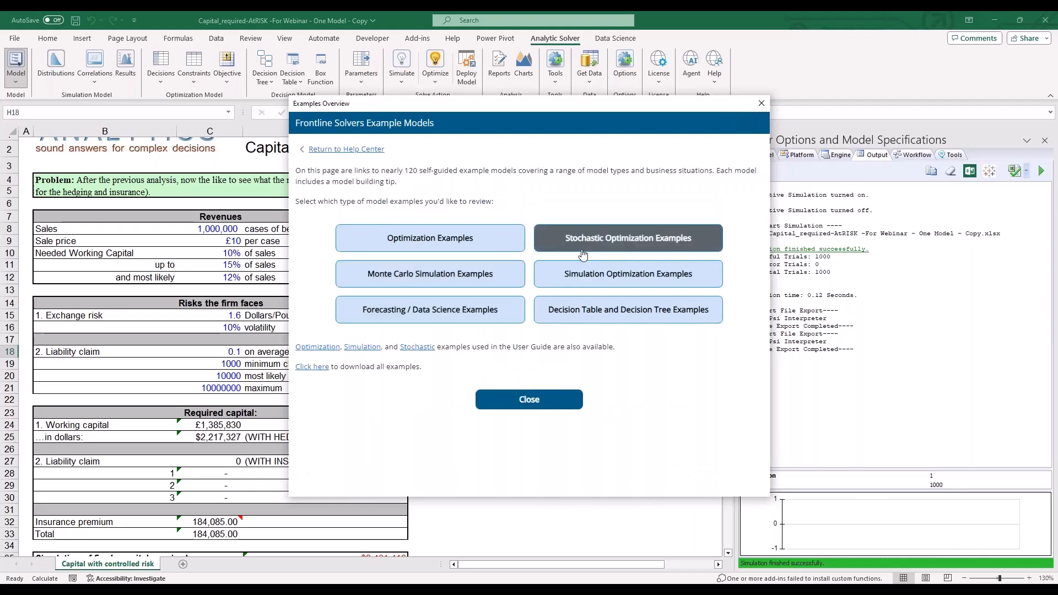
pyautogui.click(504, 277)
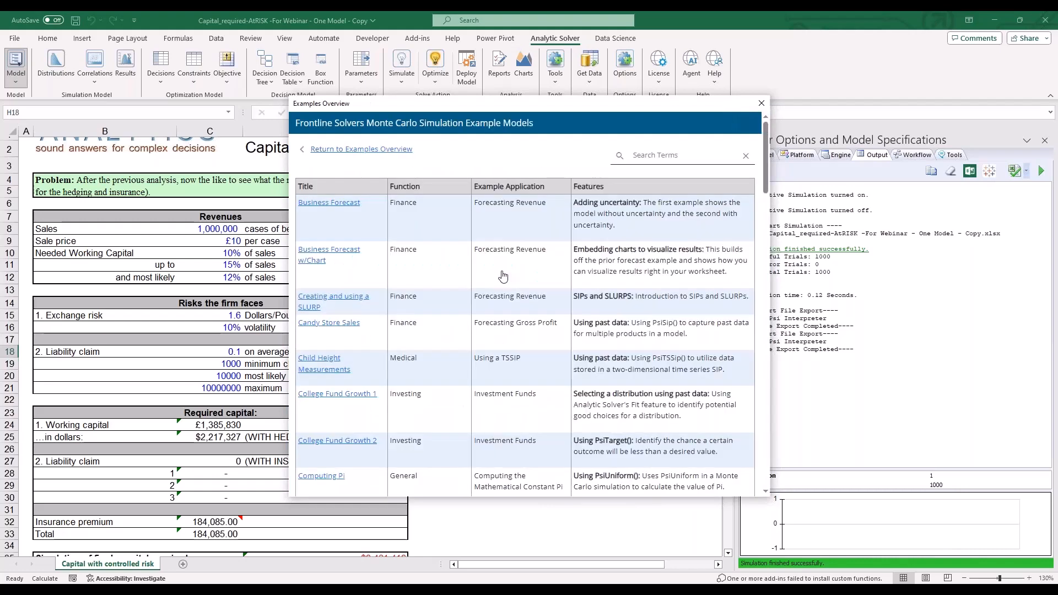
pyautogui.click(336, 395)
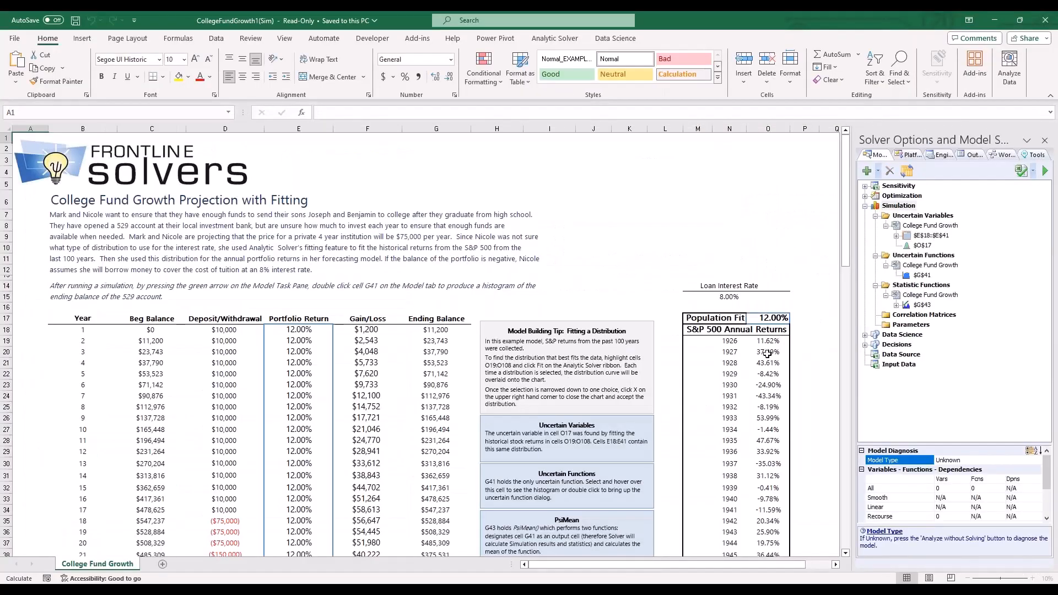
# - Select the S&P 500 annual returns in O19:O112 and open the distribution fitting options for them
pyautogui.click(771, 342)
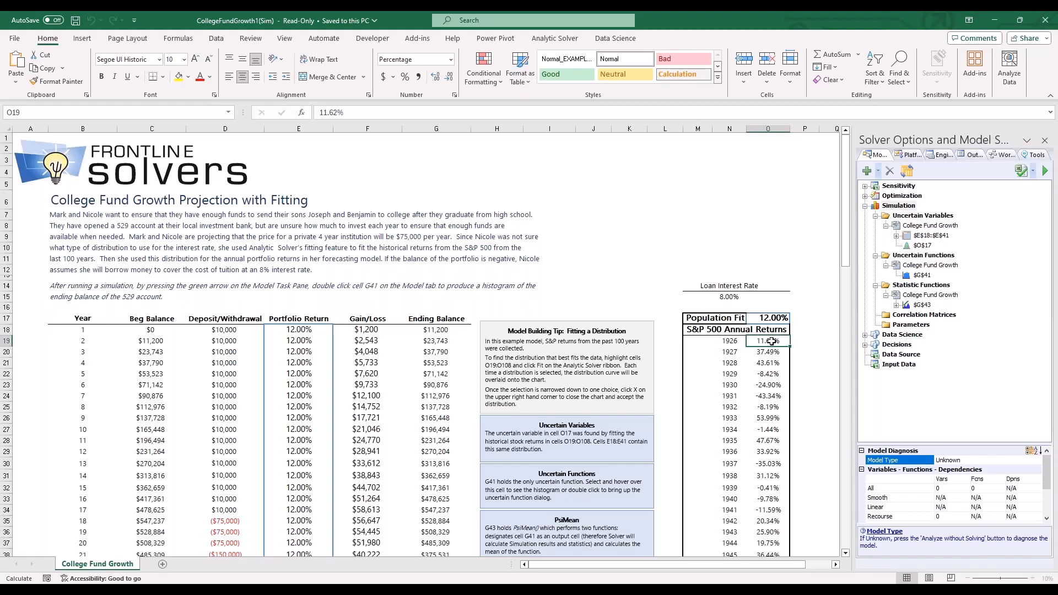
pyautogui.moveTo(771, 342); pyautogui.dragTo(771, 526)
pyautogui.moveTo(849, 431); pyautogui.dragTo(846, 152)
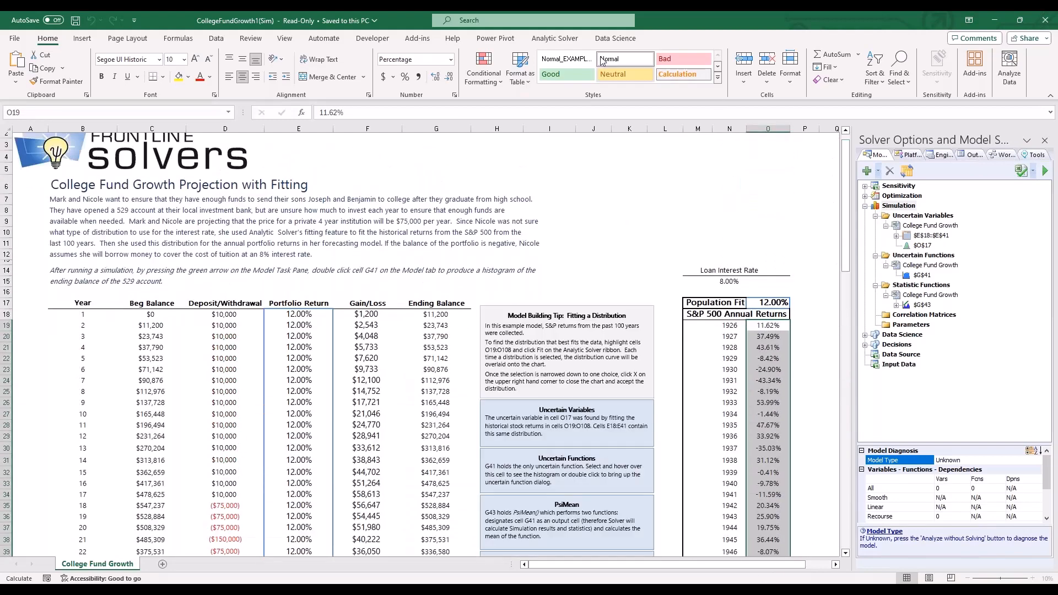
pyautogui.click(555, 38)
pyautogui.click(555, 66)
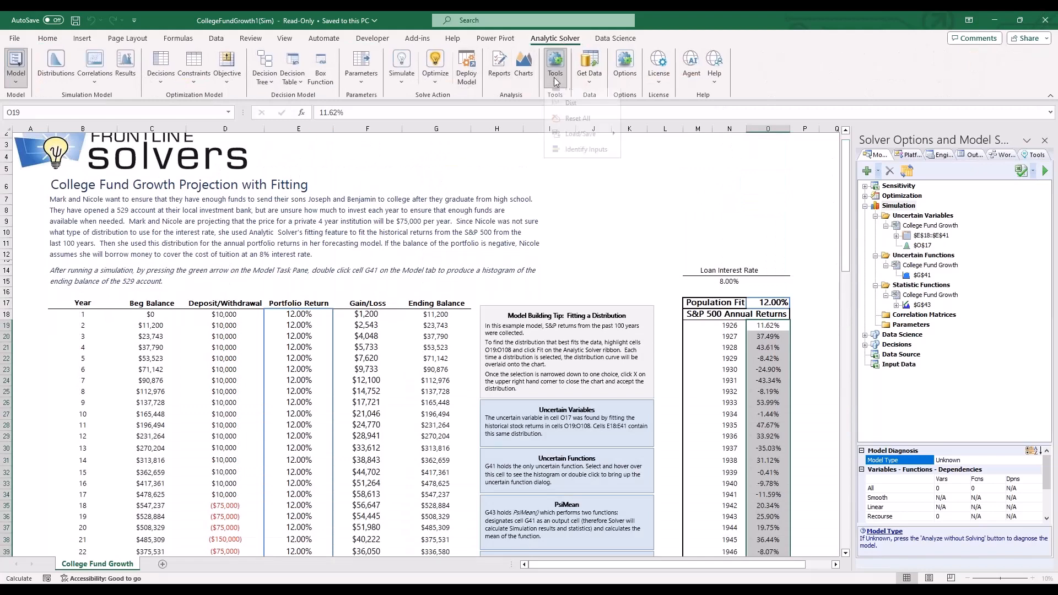
pyautogui.click(567, 103)
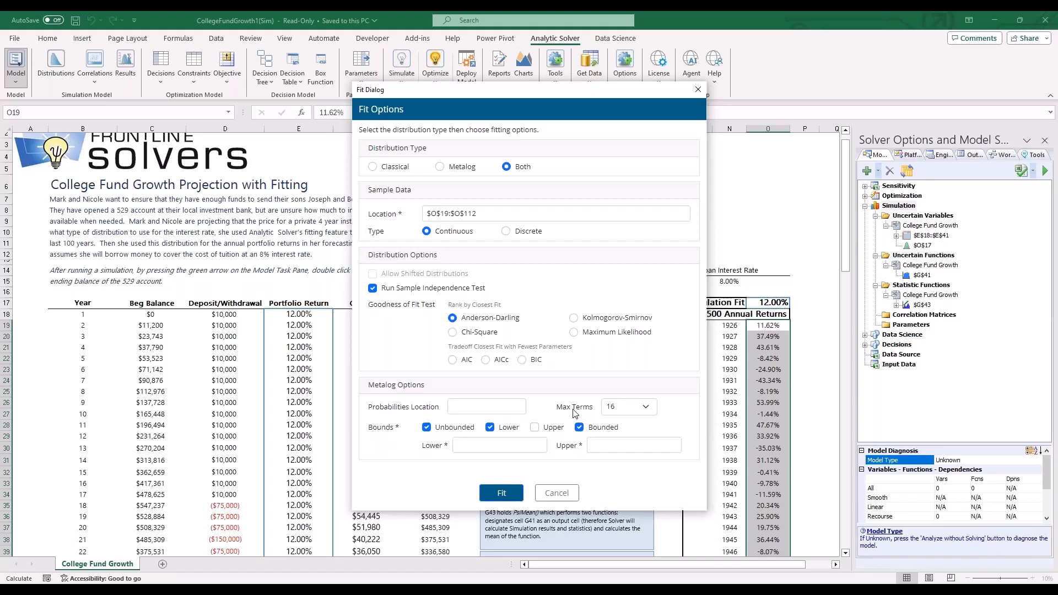
# - Set the metalog bounds to -0.5 lower and 0.6 upper, and fit the distributions to the sample data
pyautogui.click(509, 448)
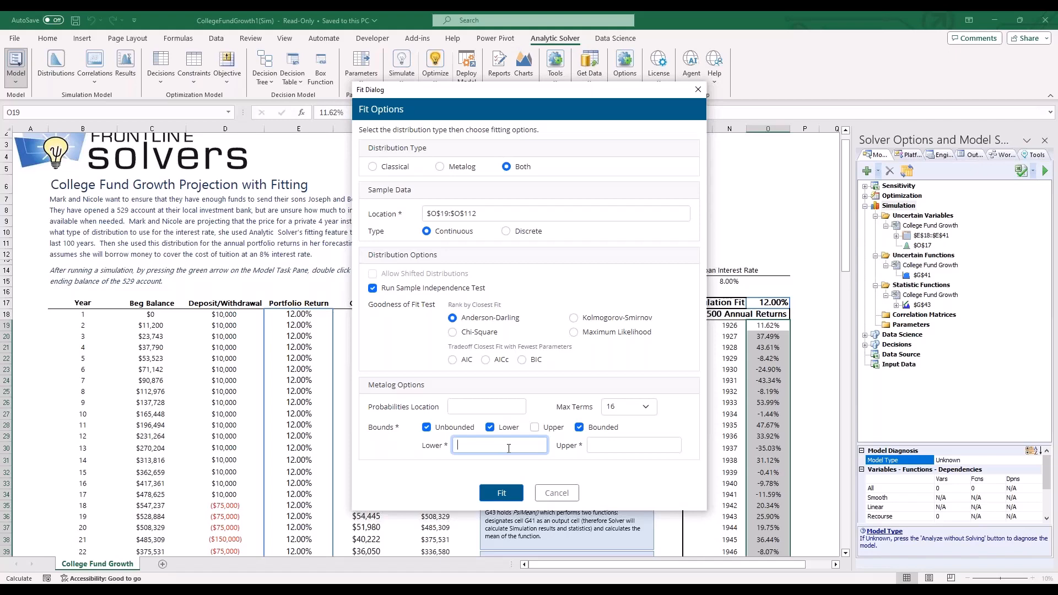
pyautogui.write('0.5')
pyautogui.click(622, 444)
pyautogui.write('0.6')
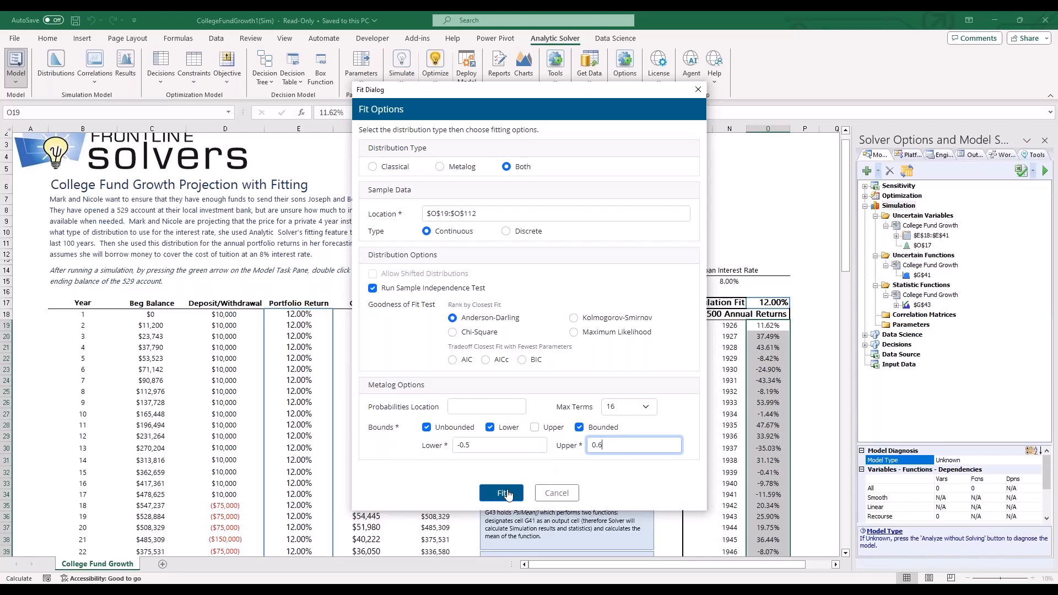
pyautogui.moveTo(594, 91); pyautogui.dragTo(530, 88)
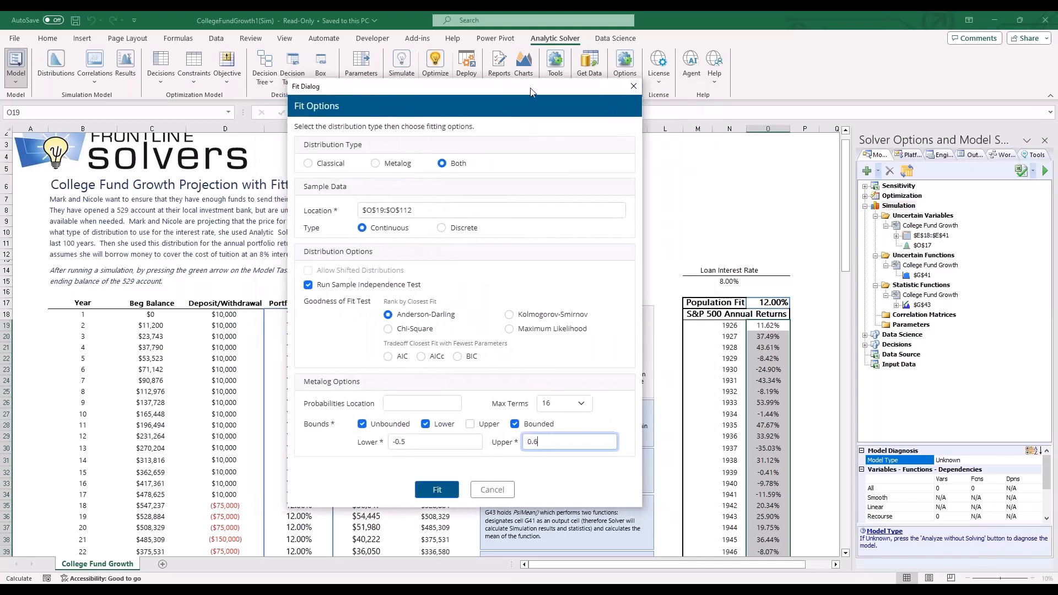
pyautogui.click(436, 490)
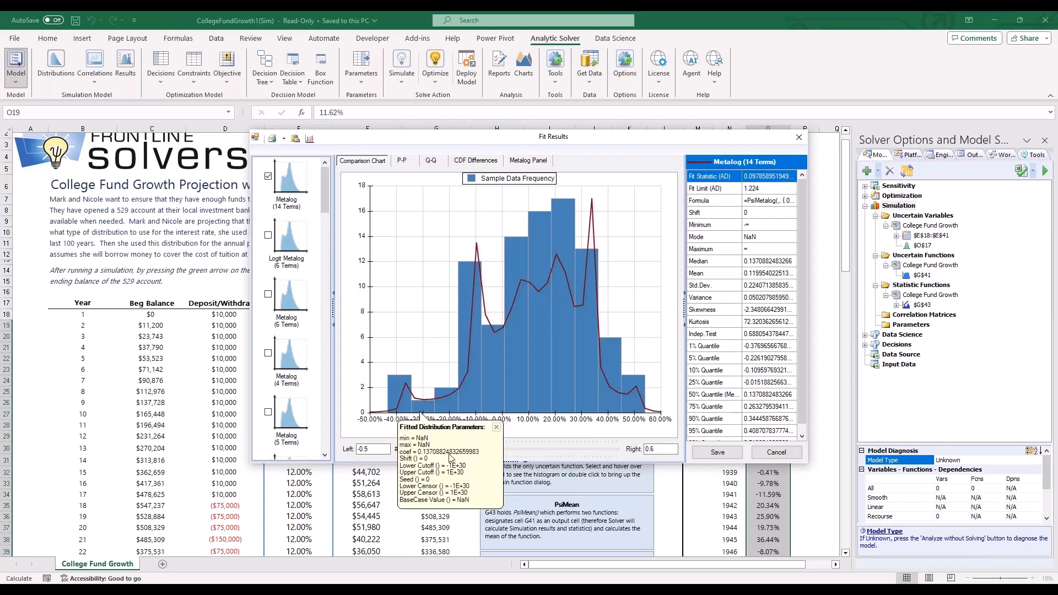
# - Adjust the number of histogram bins and compare the Logit Metalog (6 Terms) curve with the Metalog (14 Terms) fit
pyautogui.moveTo(466, 455); pyautogui.dragTo(444, 453)
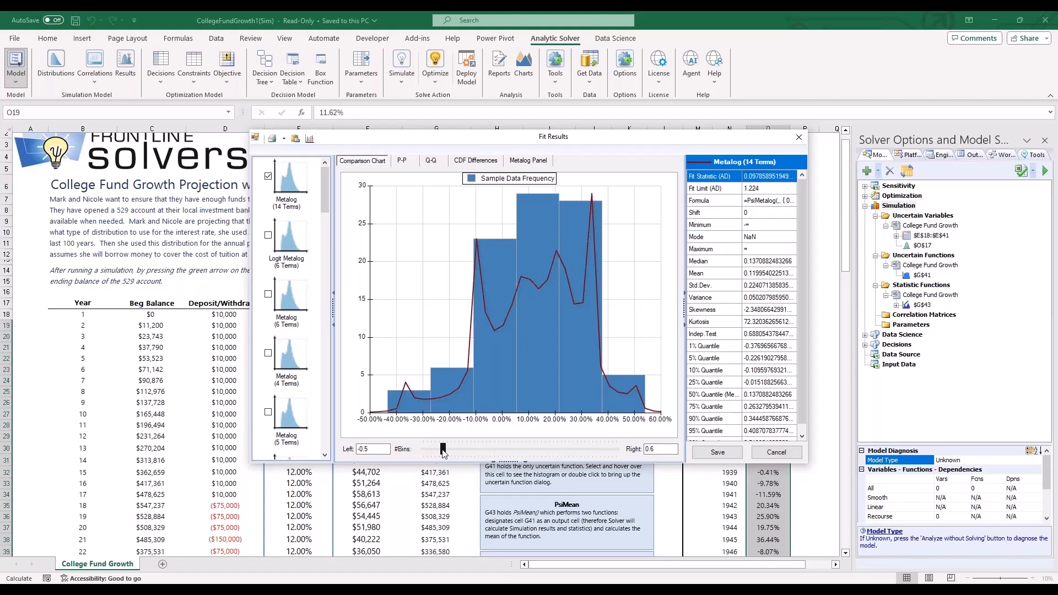
pyautogui.moveTo(444, 453); pyautogui.dragTo(451, 454)
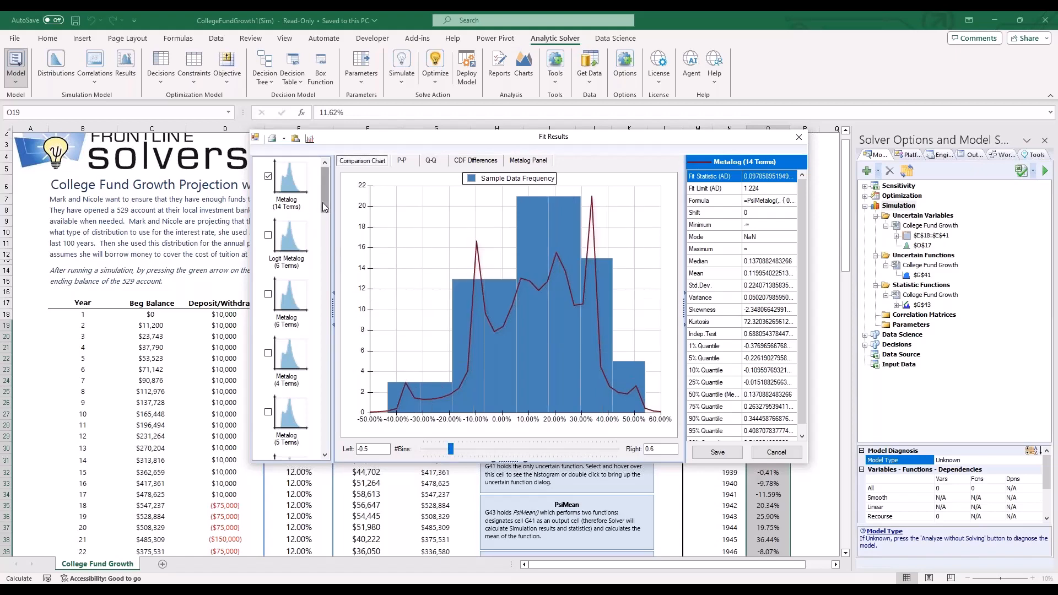
pyautogui.click(269, 236)
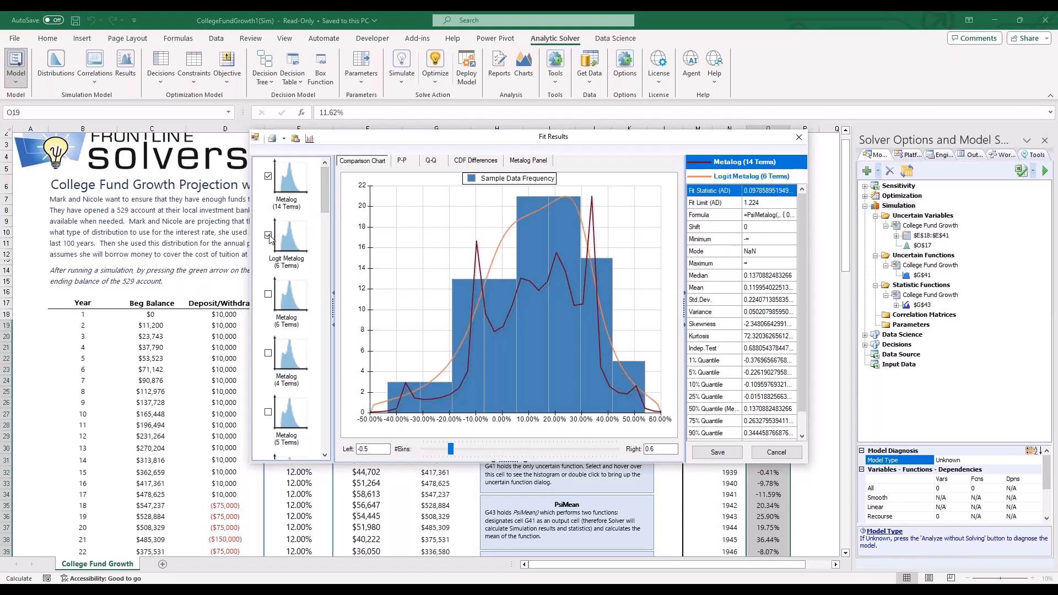
pyautogui.click(269, 237)
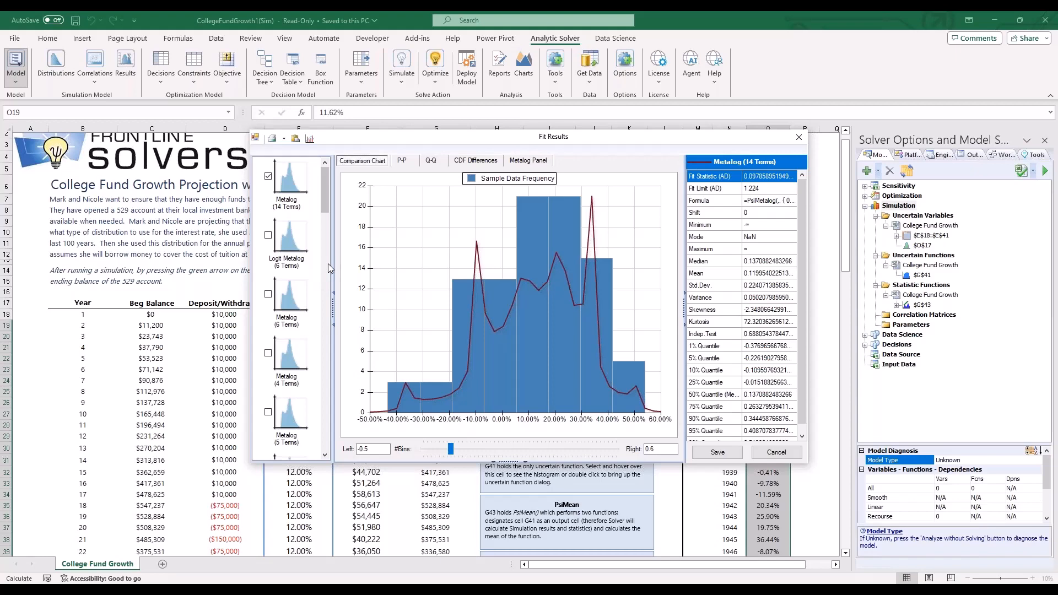
# - Examine the Metalog (14 Terms) fit in the P-P, Q-Q and CDF Differences charts and the Metalog Panel
pyautogui.click(402, 160)
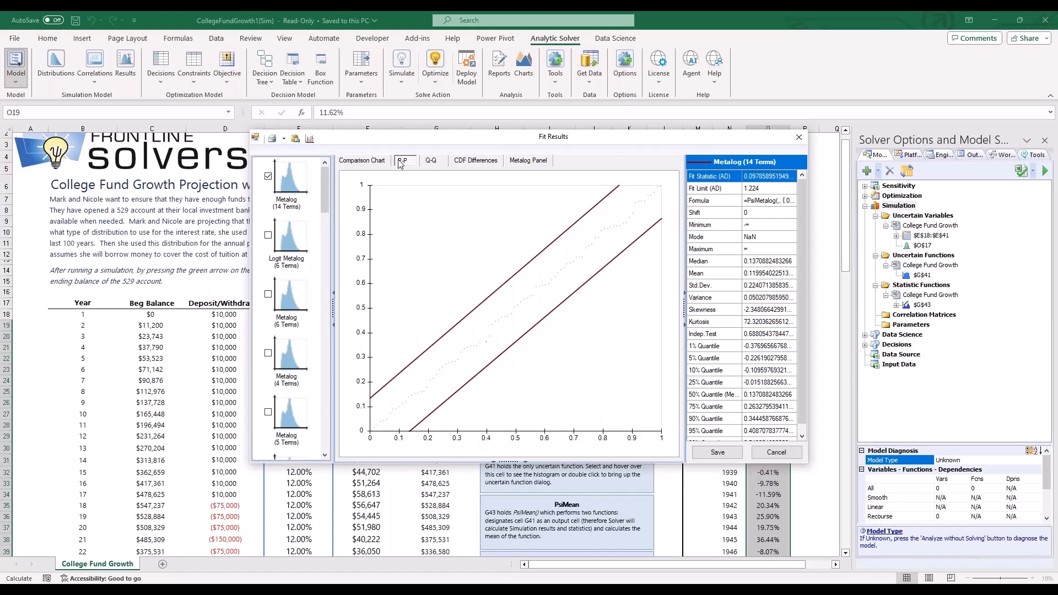
pyautogui.click(430, 161)
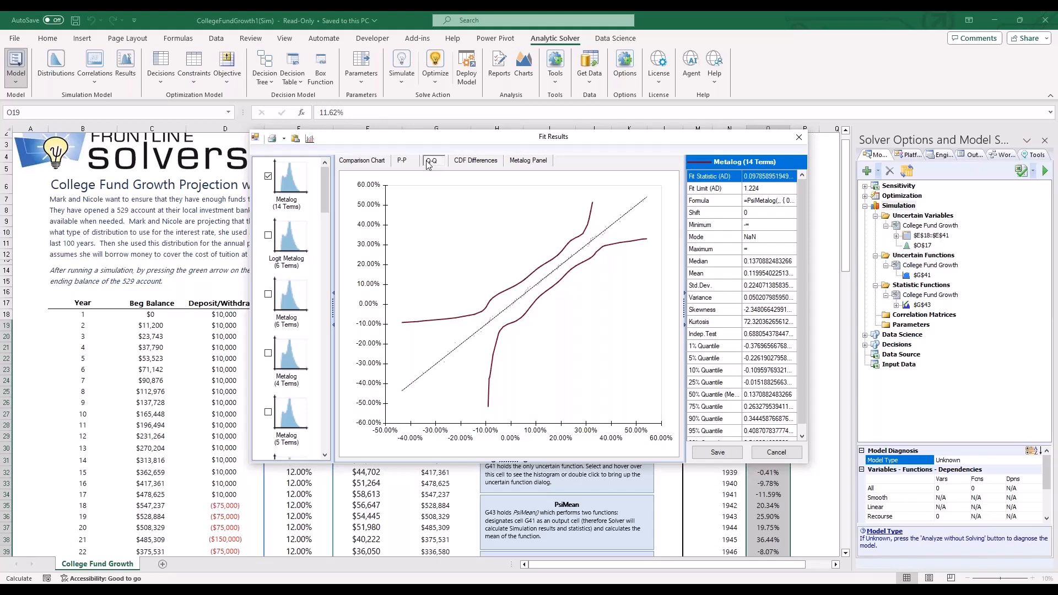
pyautogui.click(476, 162)
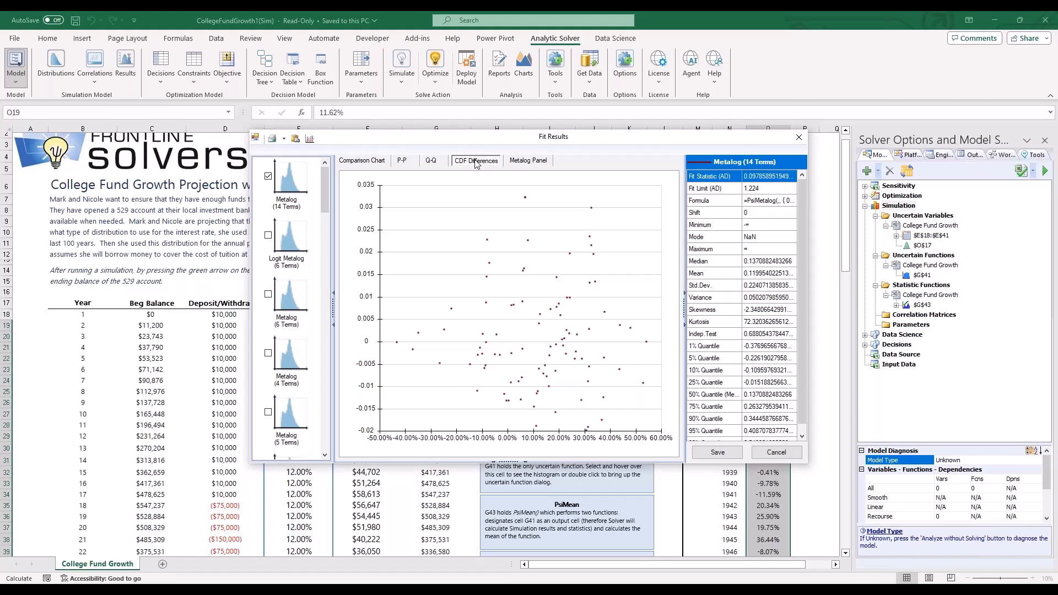
pyautogui.click(527, 162)
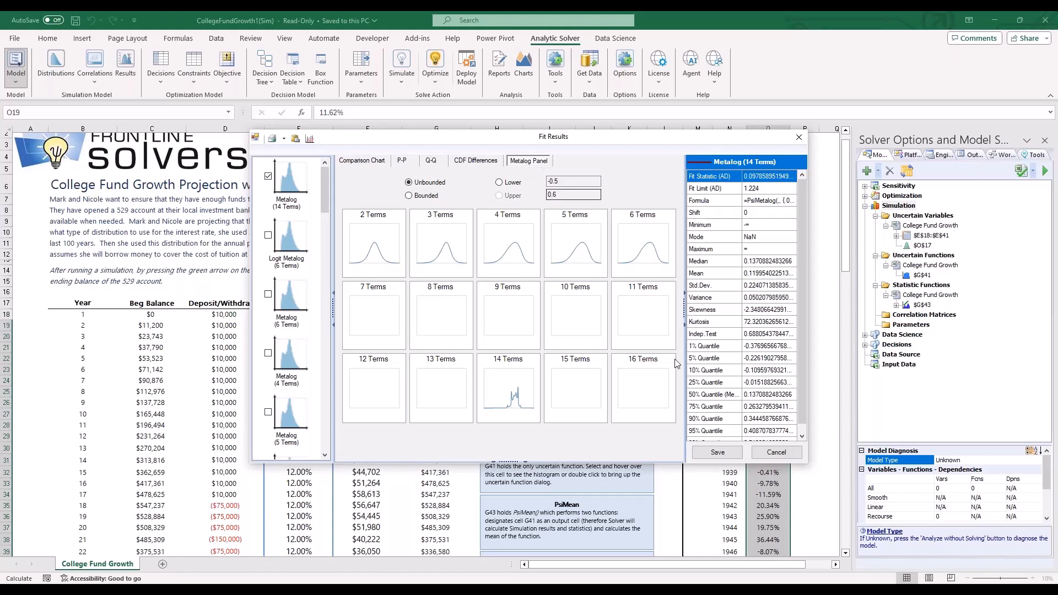
# - Save the fitted Metalog (14 Terms) distribution into cell J3 and close its uncertain variable dialog
pyautogui.click(717, 452)
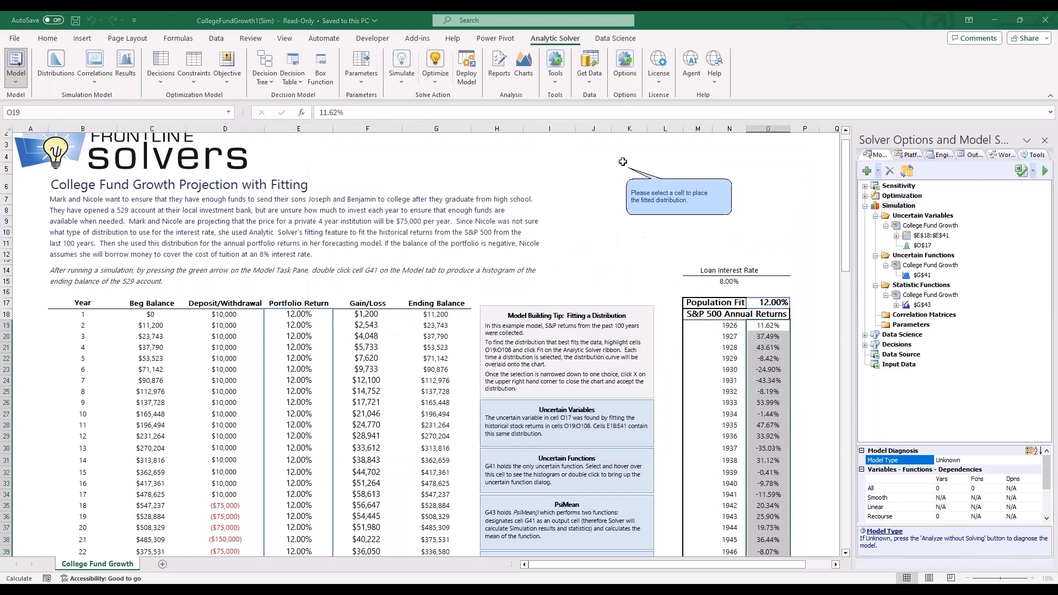
pyautogui.click(597, 140)
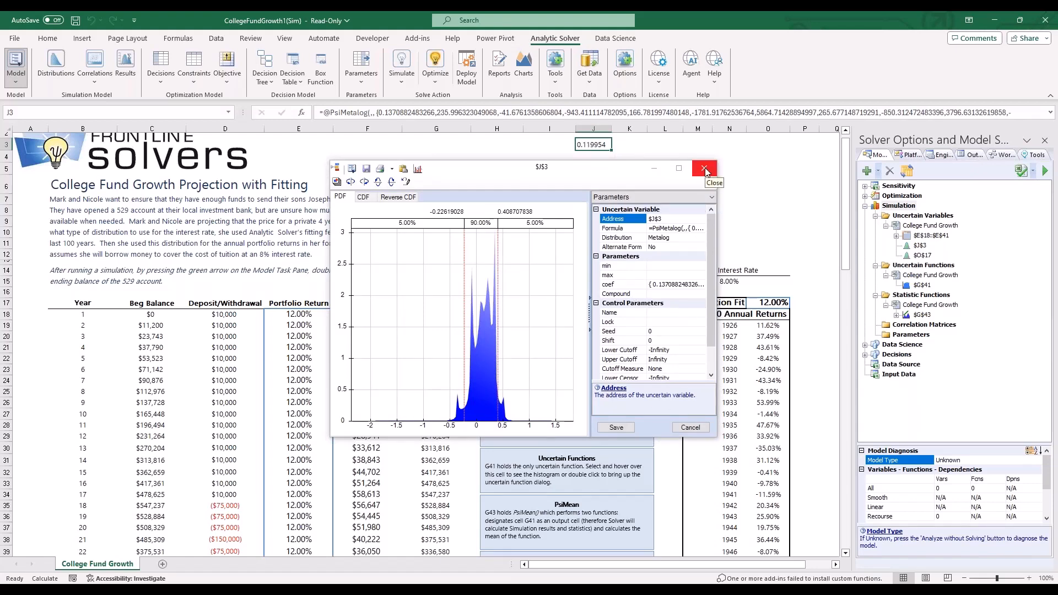
pyautogui.click(705, 169)
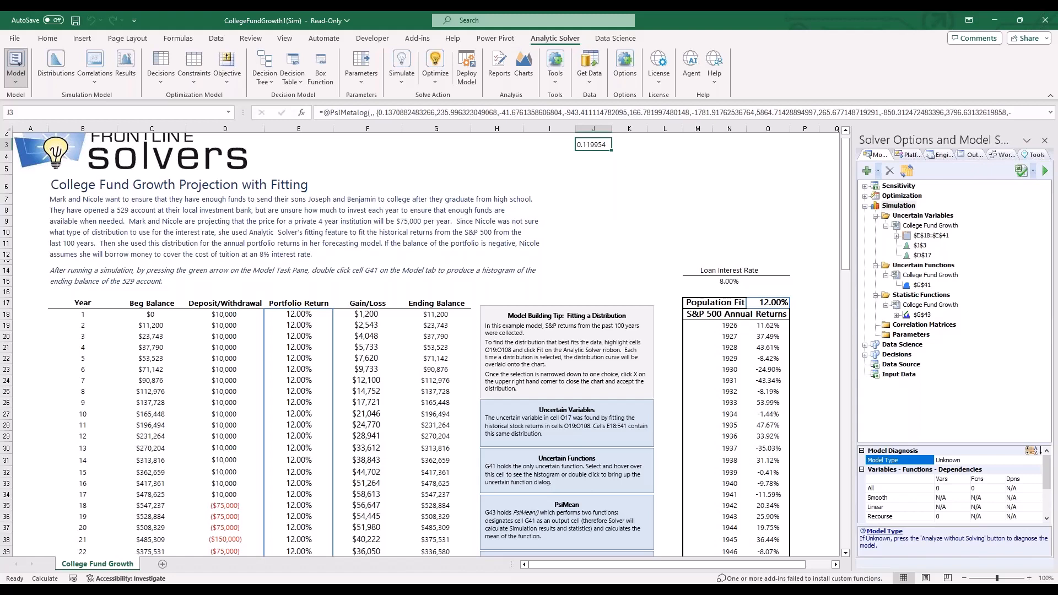
# - Deploy the J3 distribution to the Cloud Service as a Probability Model with the library name CollegeFundGrowth1(Sim), version 1.0
pyautogui.click(464, 69)
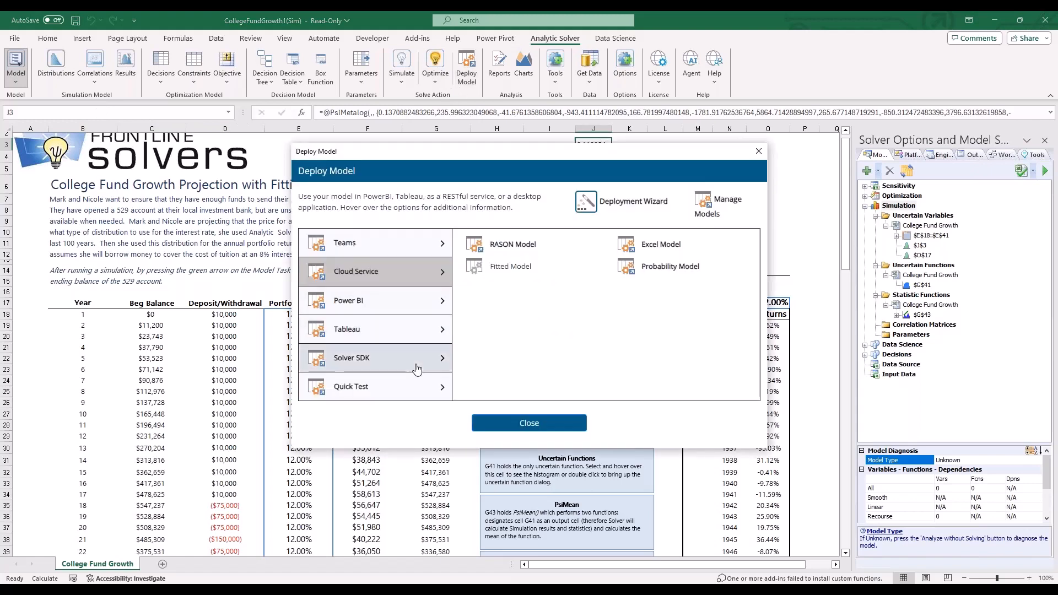
pyautogui.moveTo(652, 263)
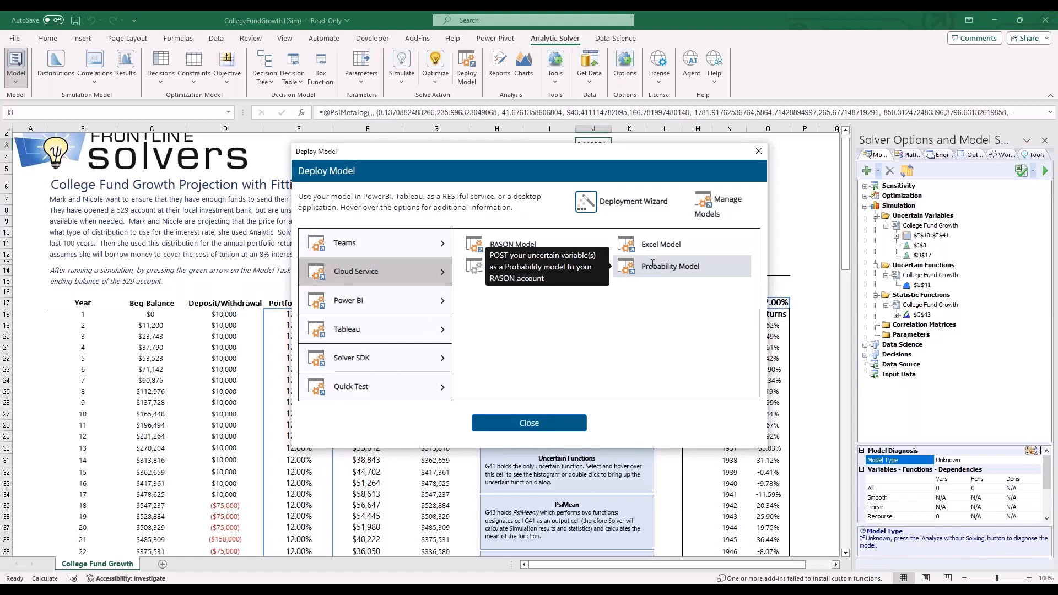
pyautogui.click(653, 264)
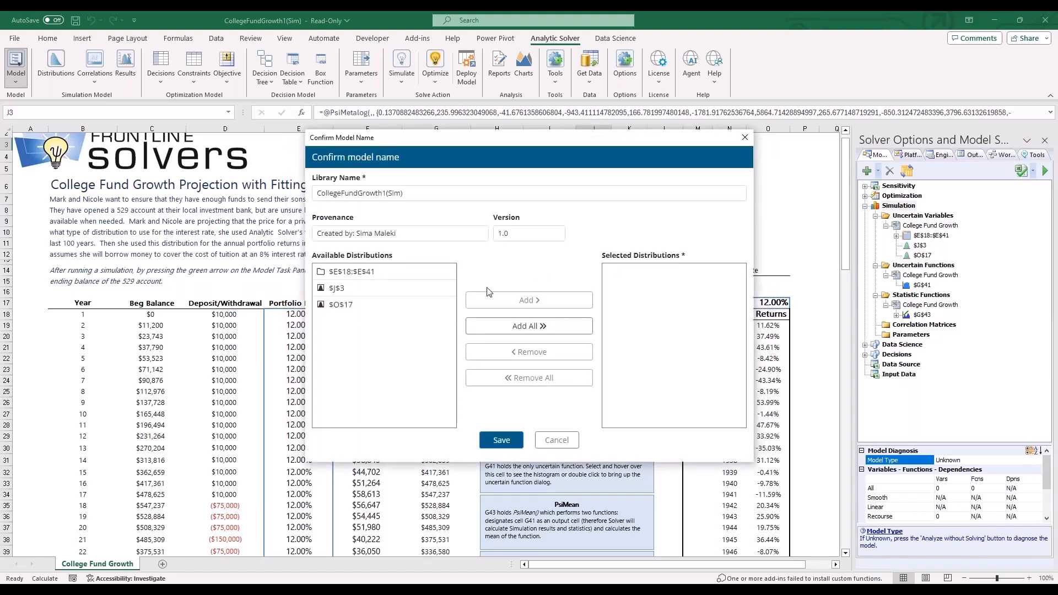
pyautogui.click(377, 289)
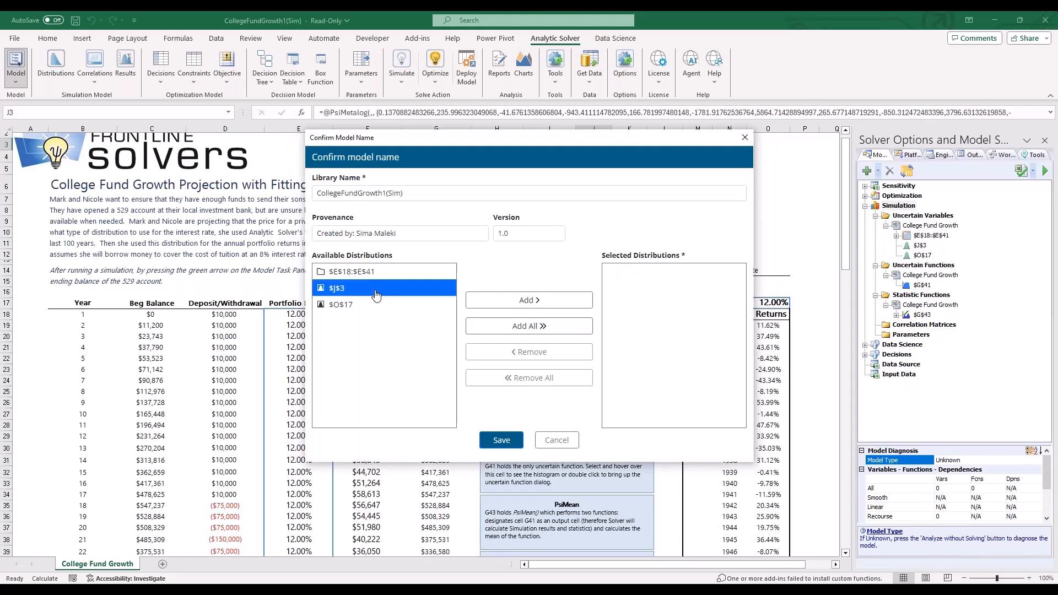
pyautogui.click(546, 300)
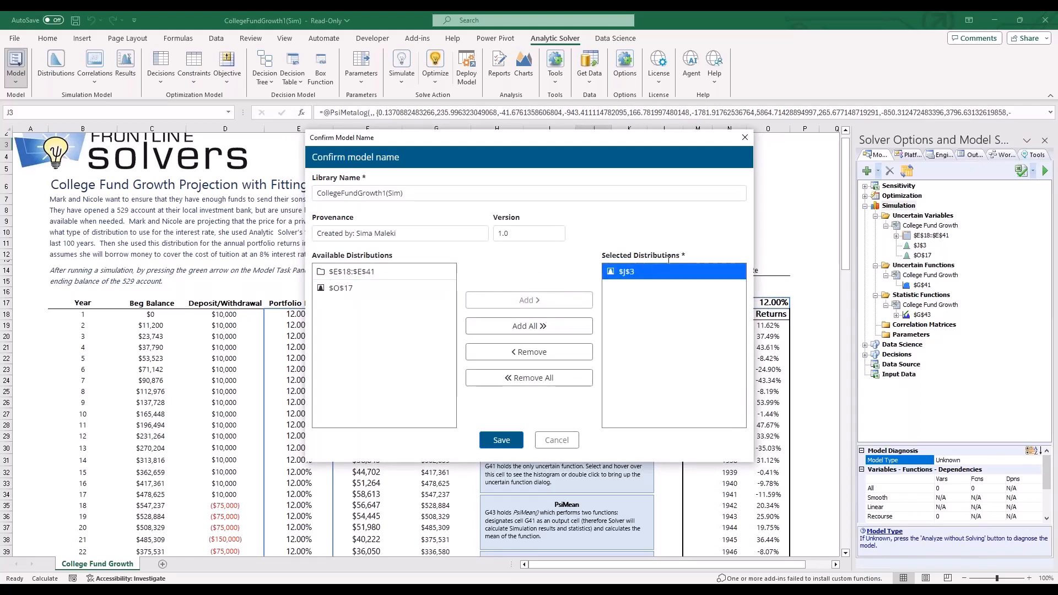
pyautogui.click(501, 440)
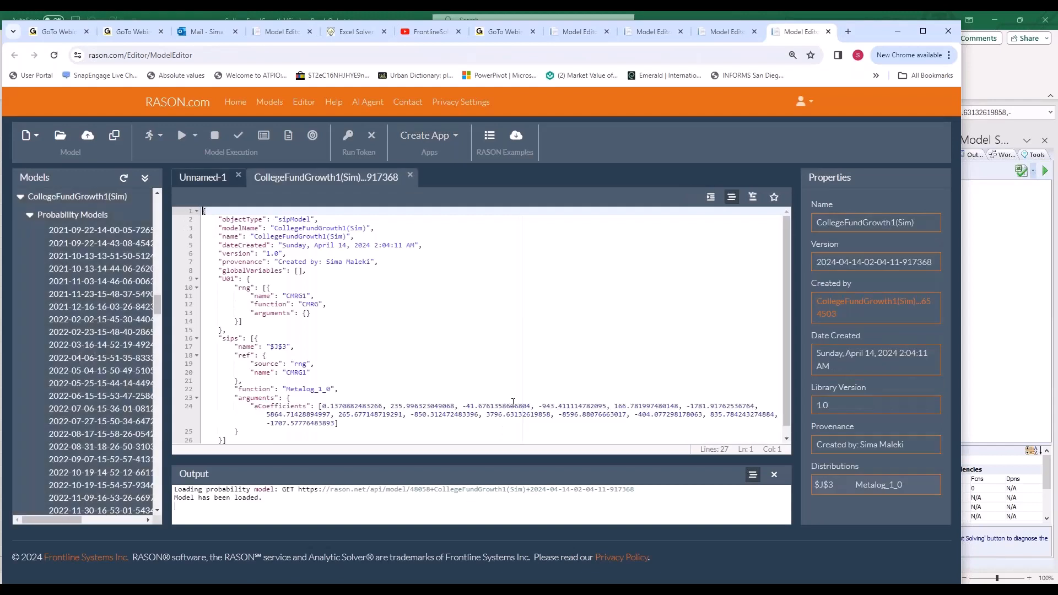
# - Leave the RASON model editor, switch to the BusinessForecast Simulation Webinar 2024 workbook in Excel and add a blank worksheet
pyautogui.click(265, 433)
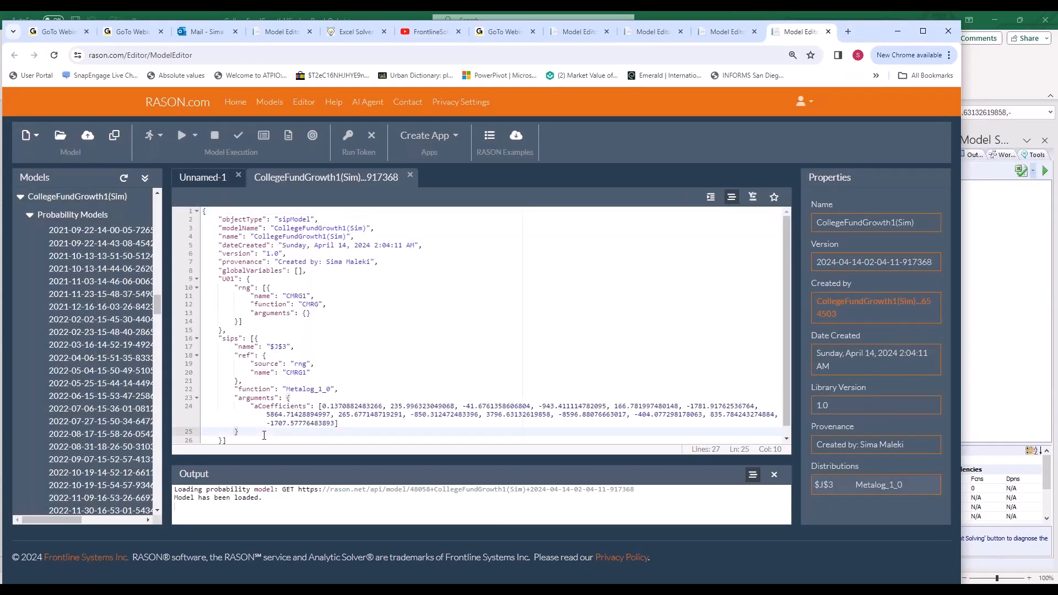
pyautogui.click(893, 34)
pyautogui.click(603, 338)
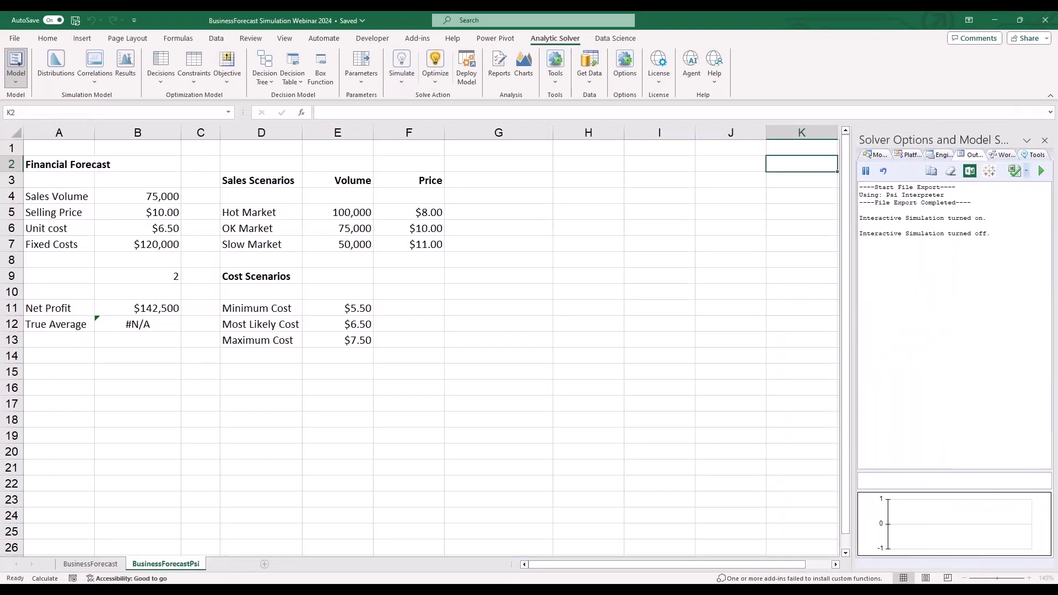
pyautogui.click(264, 564)
pyautogui.scroll(1, 90, 254)
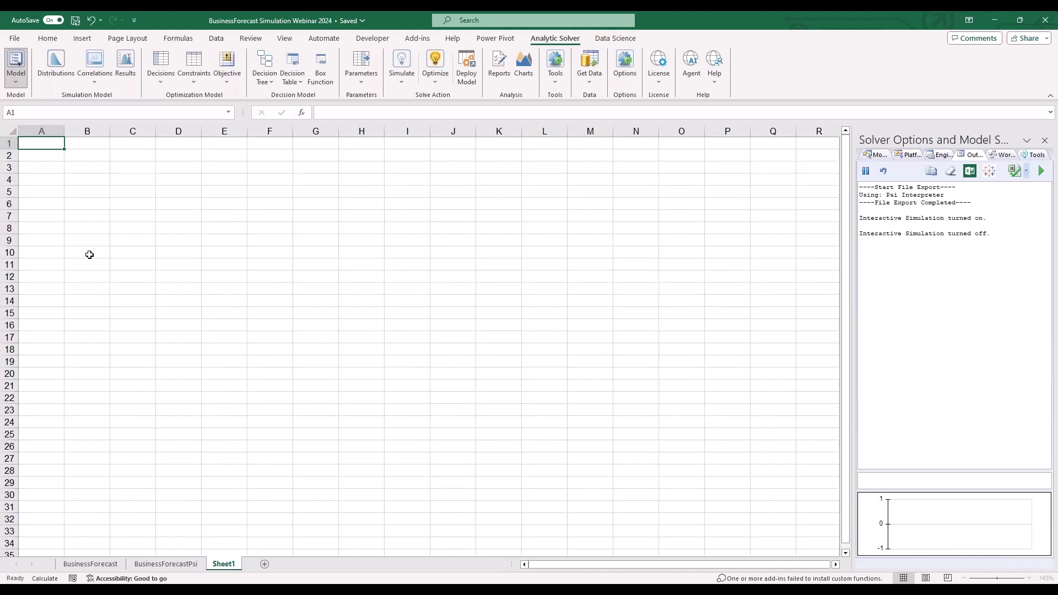
# - Import the $J$3 Metalog distribution from the CollegeFundGrowth1(Sim) probability model into cell A1 of the blank sheet
pyautogui.click(55, 63)
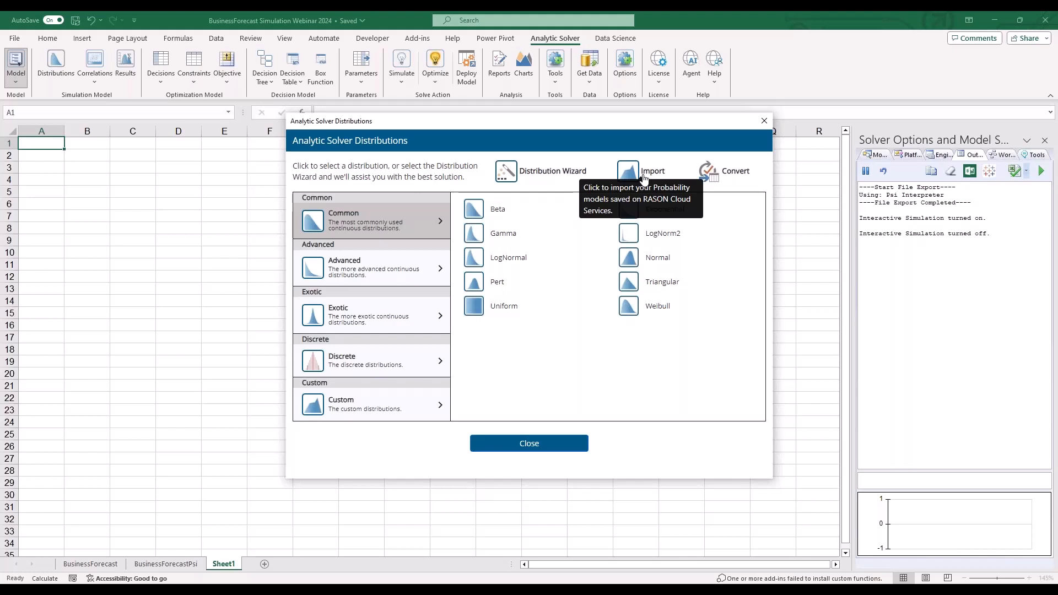
pyautogui.click(644, 177)
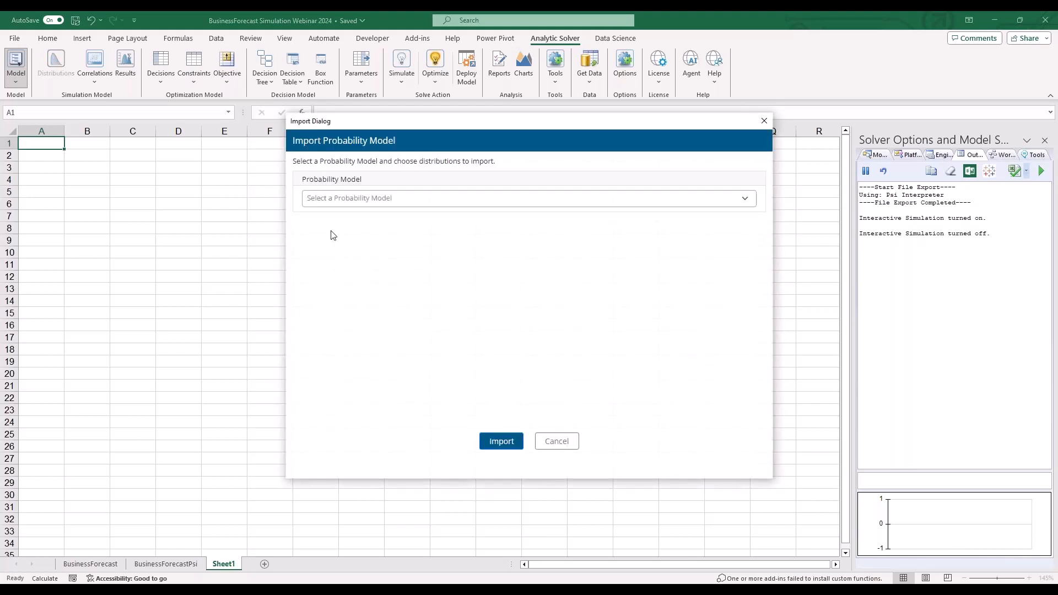
pyautogui.click(385, 199)
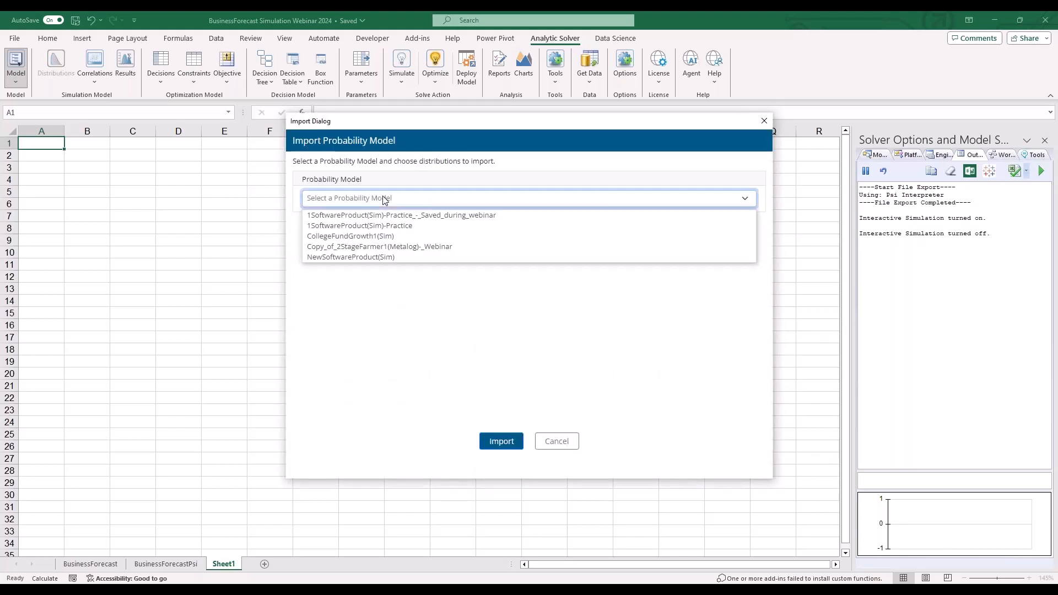
pyautogui.click(380, 236)
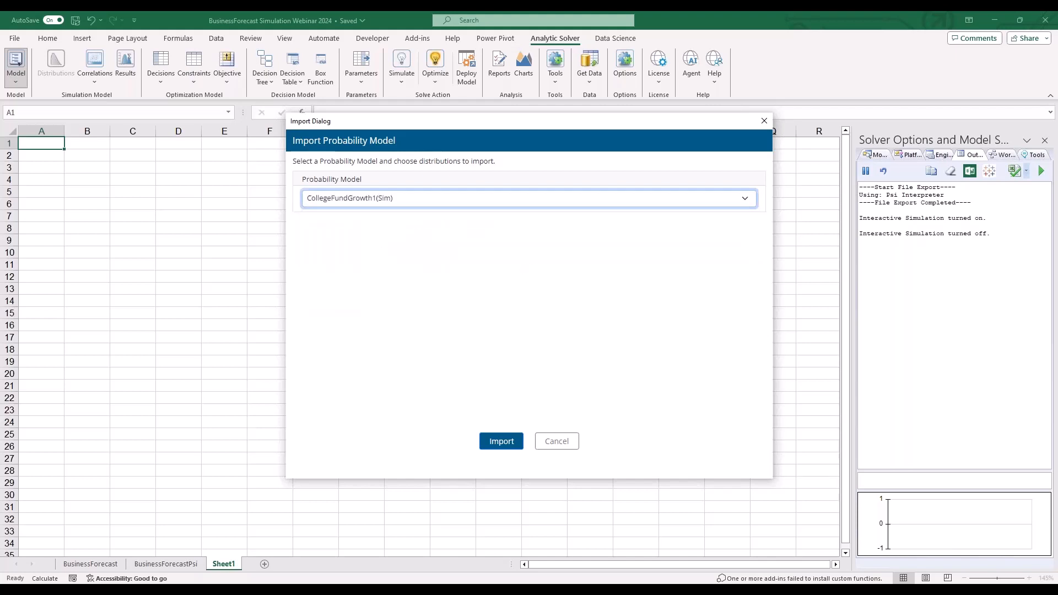
pyautogui.click(310, 285)
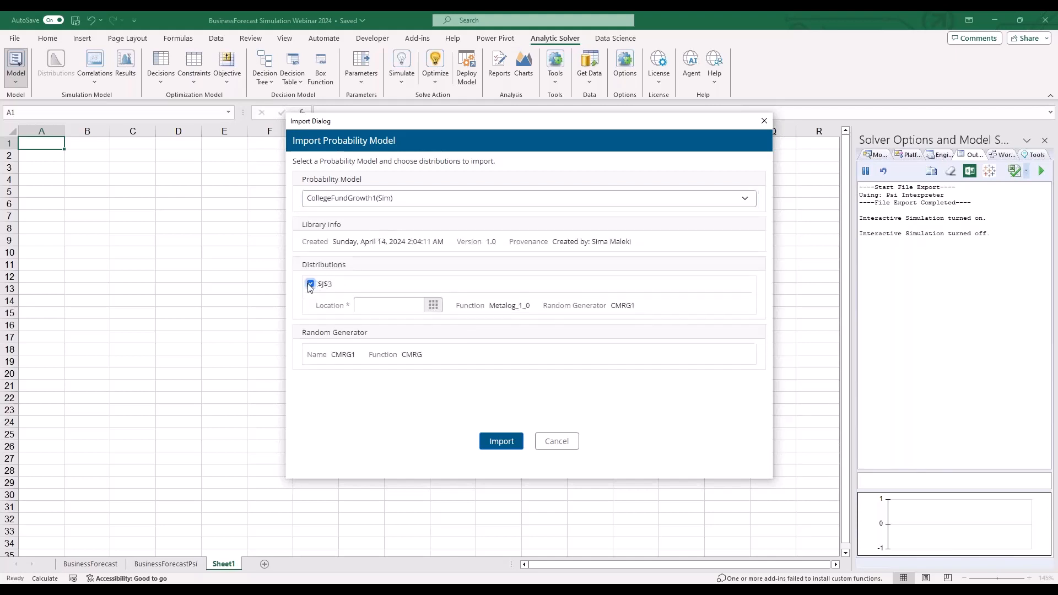
pyautogui.click(357, 306)
pyautogui.write('A1')
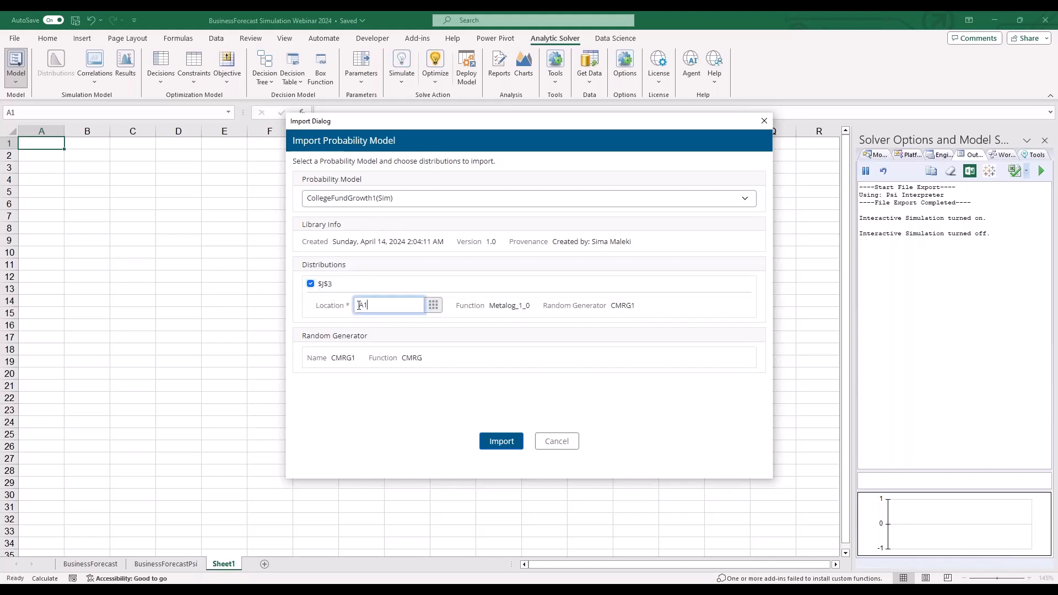
pyautogui.click(501, 441)
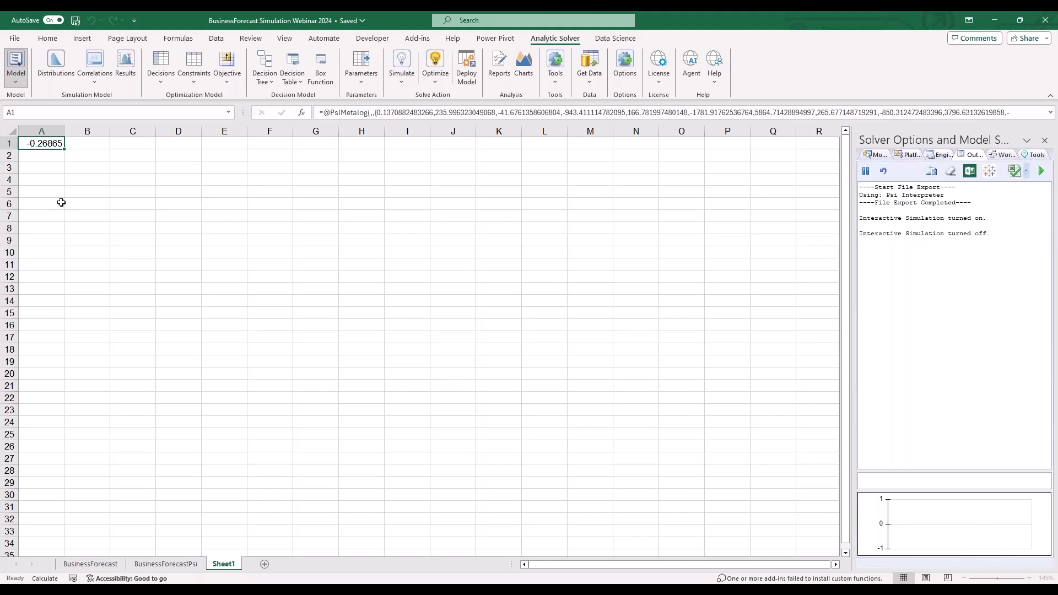
pyautogui.click(342, 252)
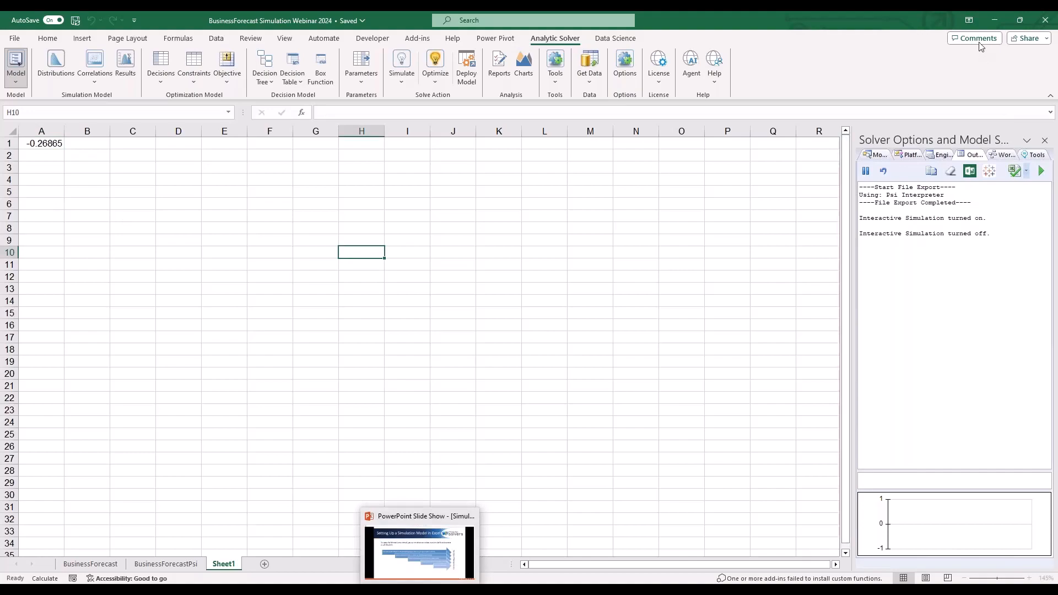
# - Switch to the Simulation 2024 slide show in PowerPoint and advance to the RASON Server slide
pyautogui.click(994, 21)
pyautogui.click(994, 21)
pyautogui.click(994, 21)
pyautogui.click(994, 21)
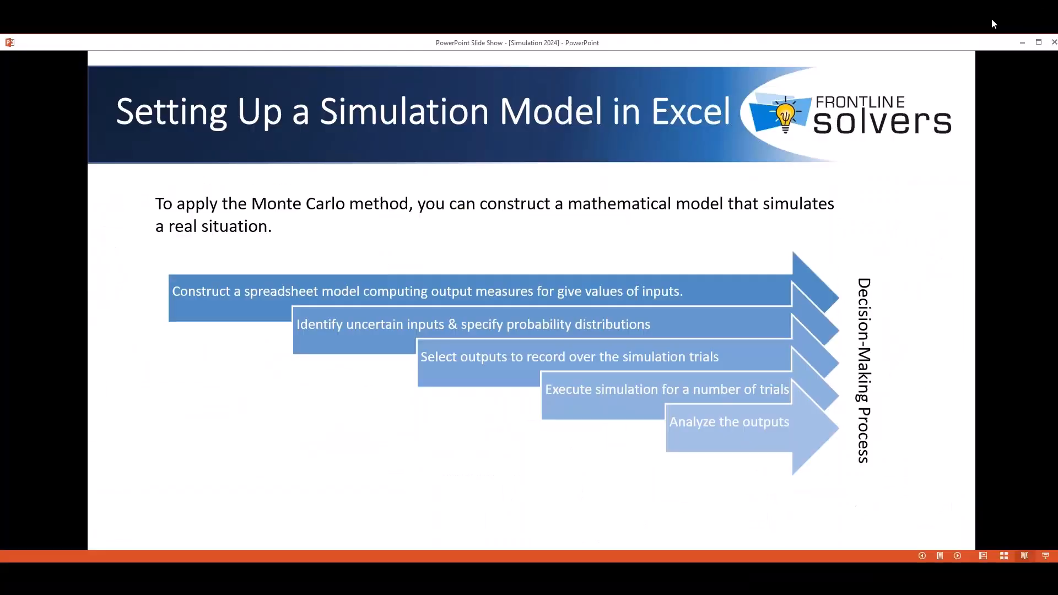
pyautogui.click(508, 367)
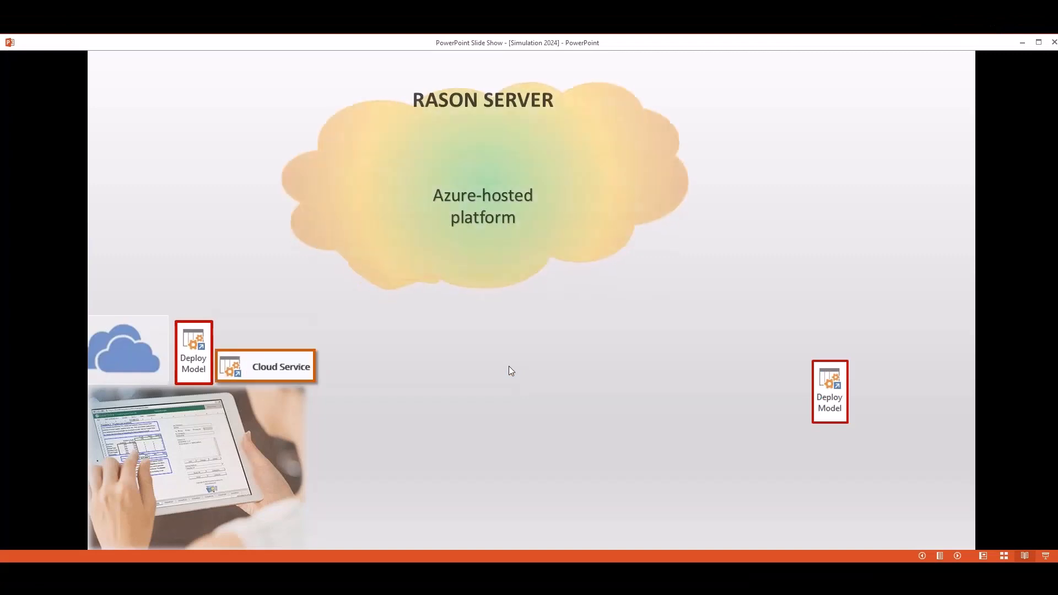